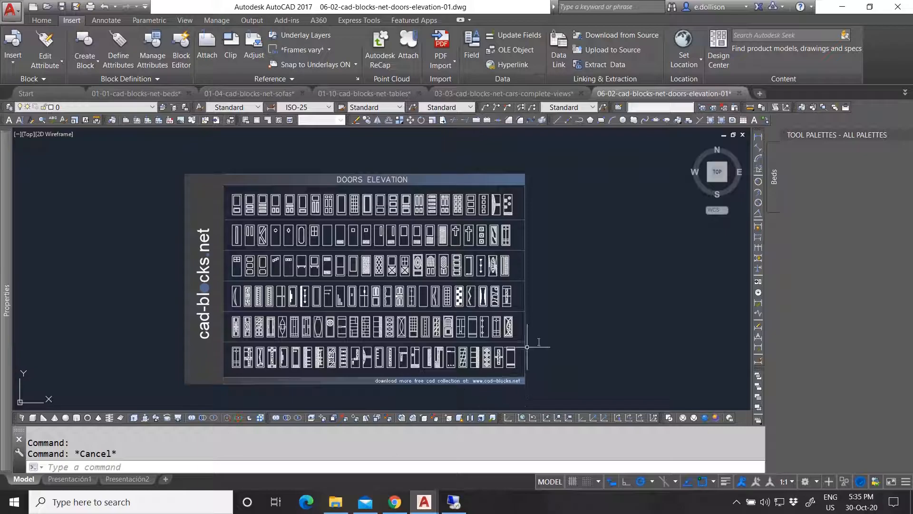
Switch to File Explorer and review the category subfolders inside the Blocks folder, from Beds to Windows.
{"action": "left_click", "coordinate": [339, 503]}
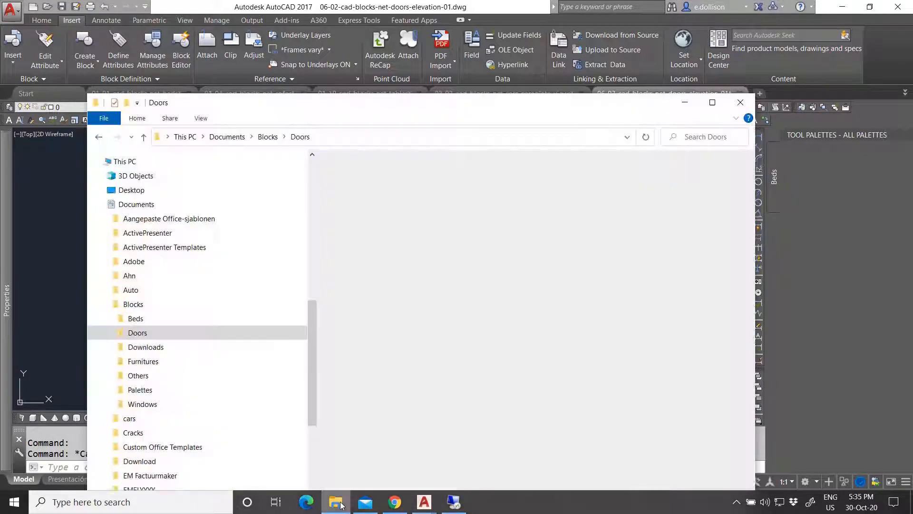
{"action": "left_click", "coordinate": [267, 137]}
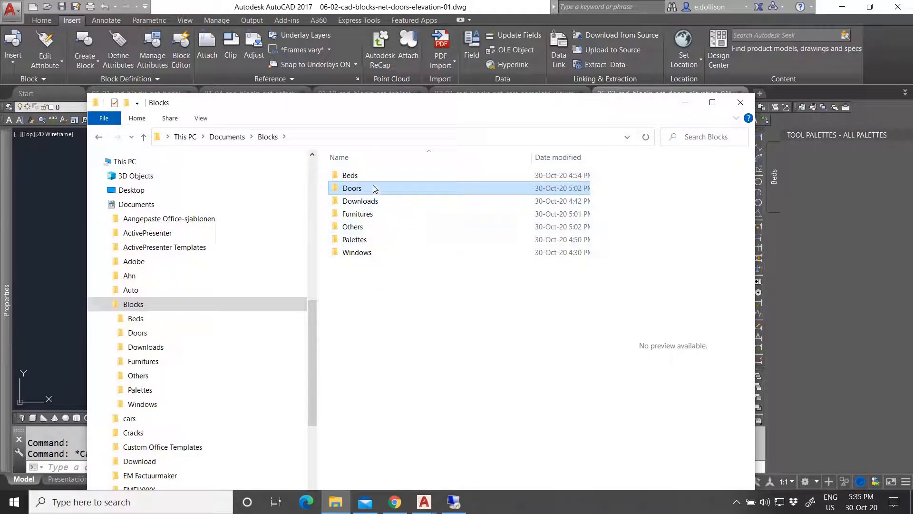
{"action": "left_click", "coordinate": [360, 176]}
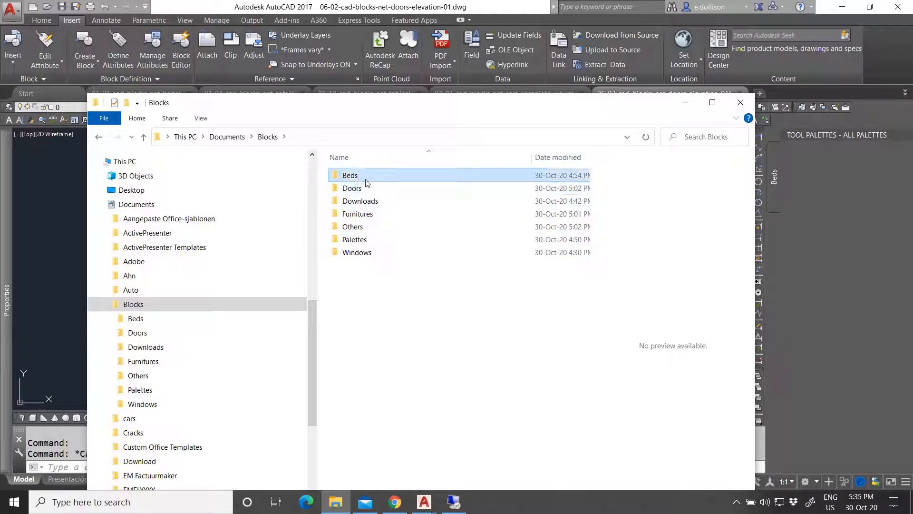
{"action": "left_click", "coordinate": [368, 189]}
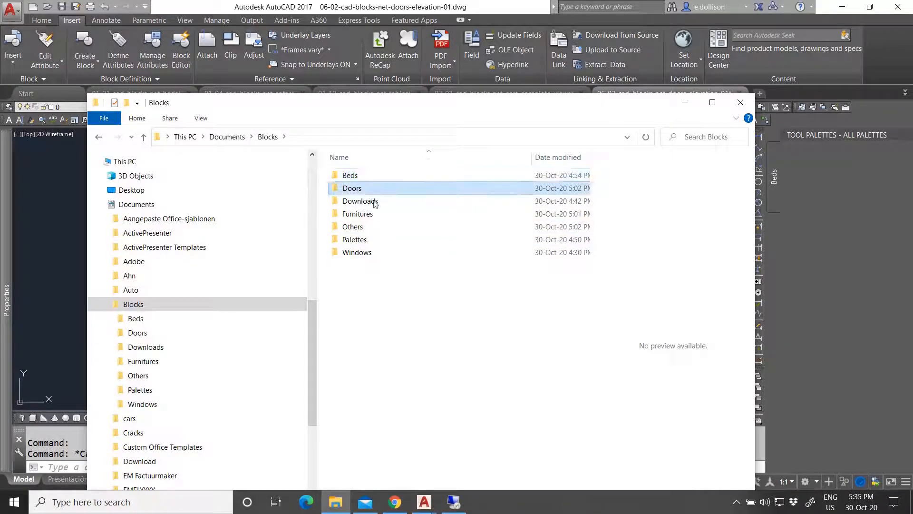
{"action": "left_click", "coordinate": [372, 217]}
{"action": "left_click", "coordinate": [373, 228]}
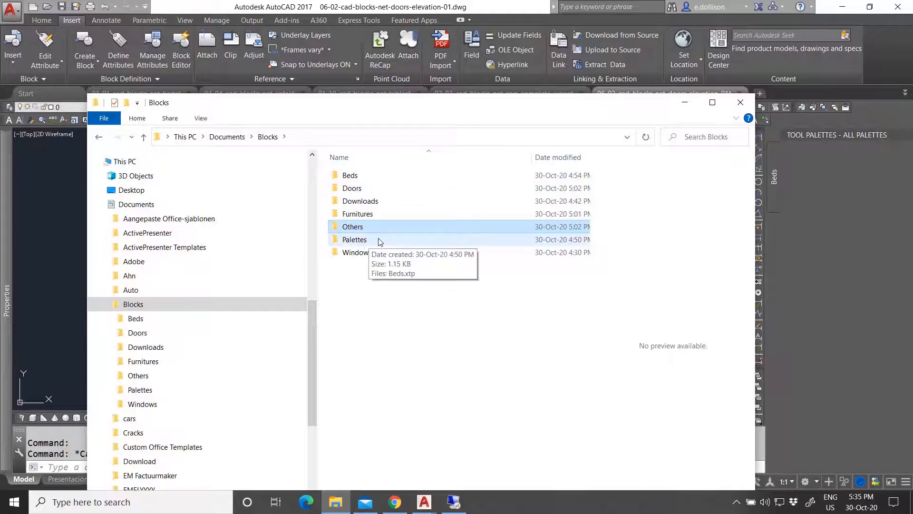
{"action": "left_click", "coordinate": [379, 240]}
{"action": "left_click", "coordinate": [369, 254]}
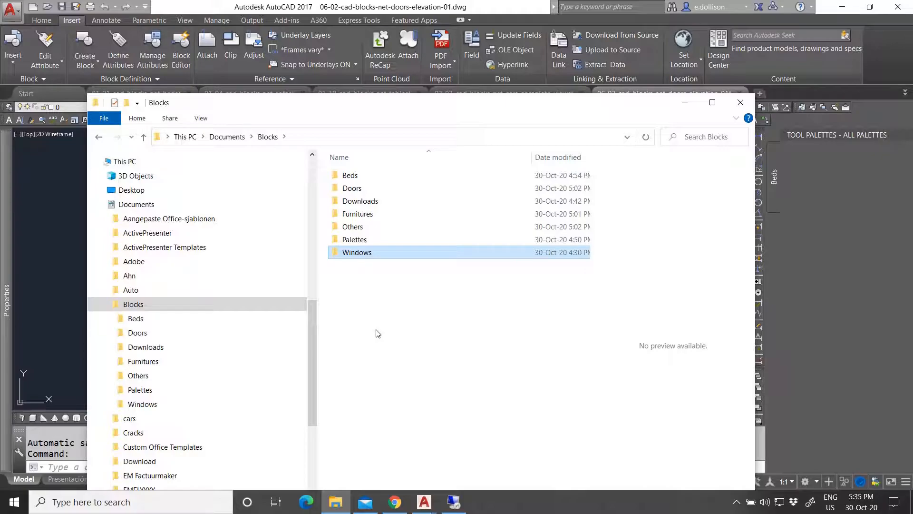
{"action": "left_click", "coordinate": [688, 107]}
Switch back to AutoCAD and examine the door blocks in the upper rows of the doors elevation sheet.
{"action": "scroll", "coordinate": [247, 189], "scroll_direction": "up", "scroll_amount": 5}
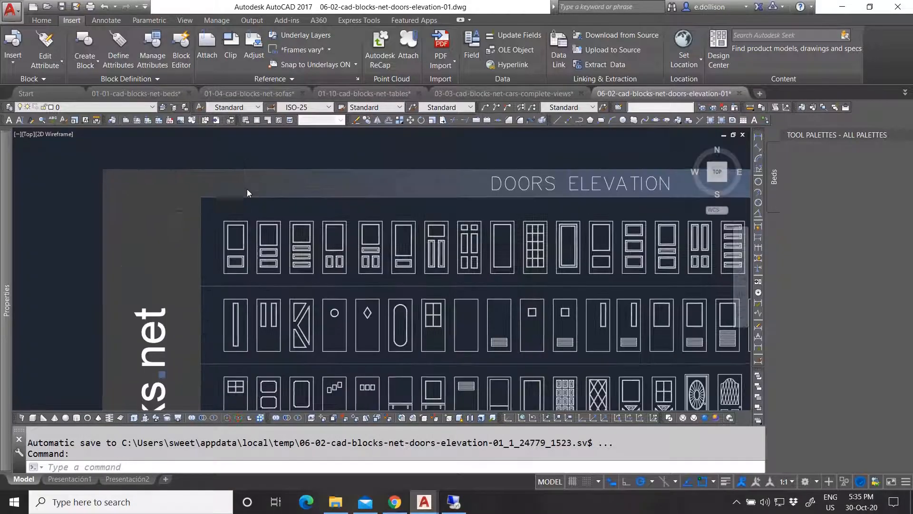
{"action": "scroll", "coordinate": [247, 189], "scroll_direction": "down", "scroll_amount": 4}
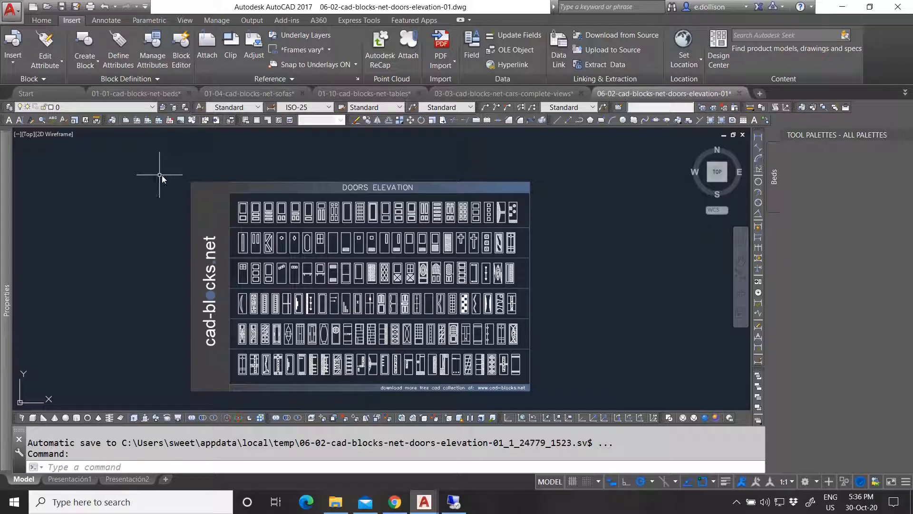
{"action": "scroll", "coordinate": [236, 188], "scroll_direction": "up", "scroll_amount": 4}
{"action": "scroll", "coordinate": [238, 195], "scroll_direction": "down", "scroll_amount": 2}
{"action": "scroll", "coordinate": [286, 233], "scroll_direction": "up", "scroll_amount": 2}
{"action": "left_click", "coordinate": [259, 221]}
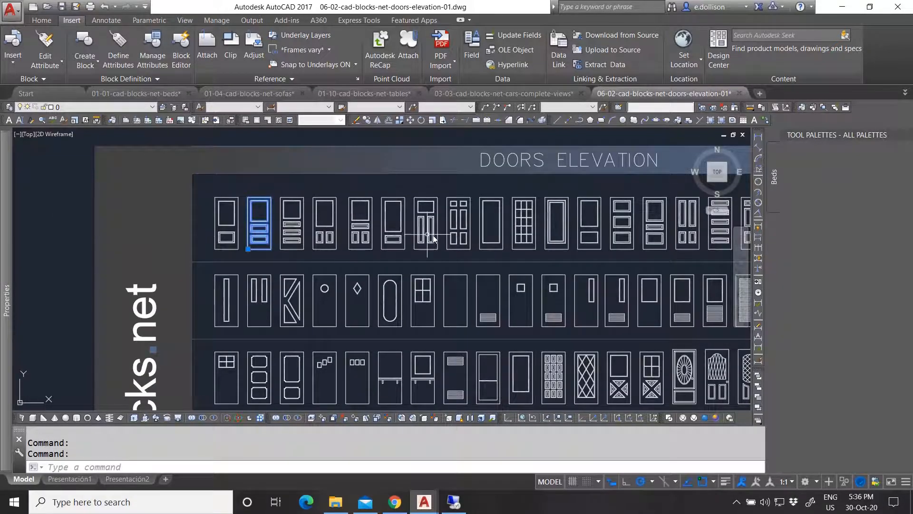
{"action": "key", "text": "Escape"}
{"action": "scroll", "coordinate": [248, 209], "scroll_direction": "up", "scroll_amount": 2}
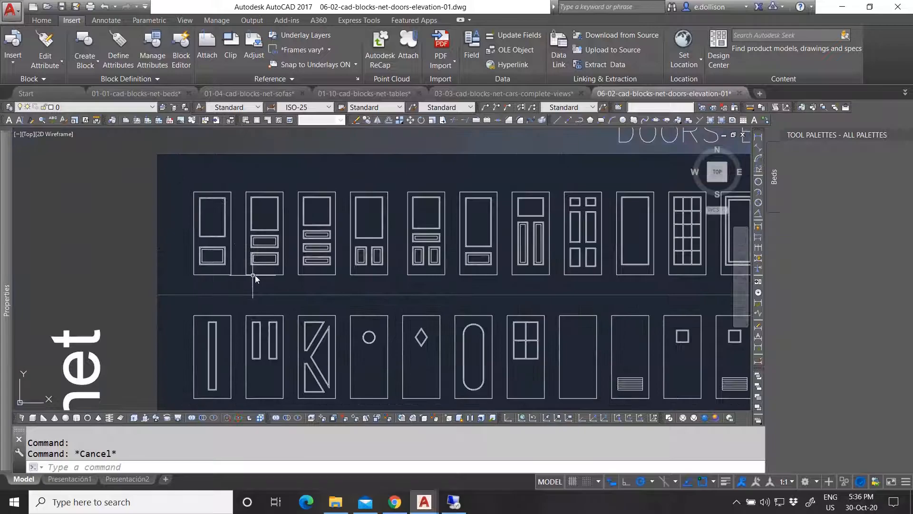
{"action": "scroll", "coordinate": [225, 220], "scroll_direction": "down", "scroll_amount": 4}
{"action": "scroll", "coordinate": [225, 219], "scroll_direction": "up", "scroll_amount": 4}
{"action": "scroll", "coordinate": [233, 216], "scroll_direction": "down", "scroll_amount": 2}
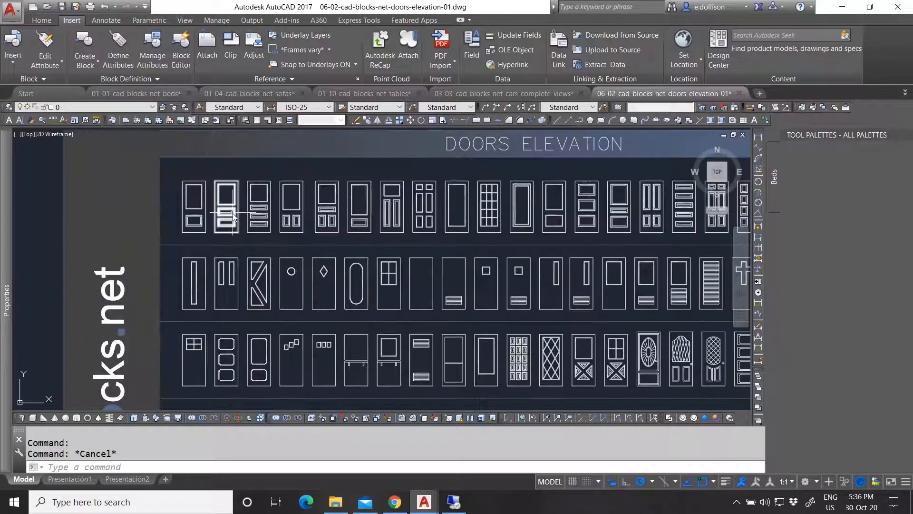
Write the second door in the first row out with WBLOCK as 36" Exterior Door 02.dwg in the Blocks\Doors folder.
{"action": "left_click", "coordinate": [234, 218]}
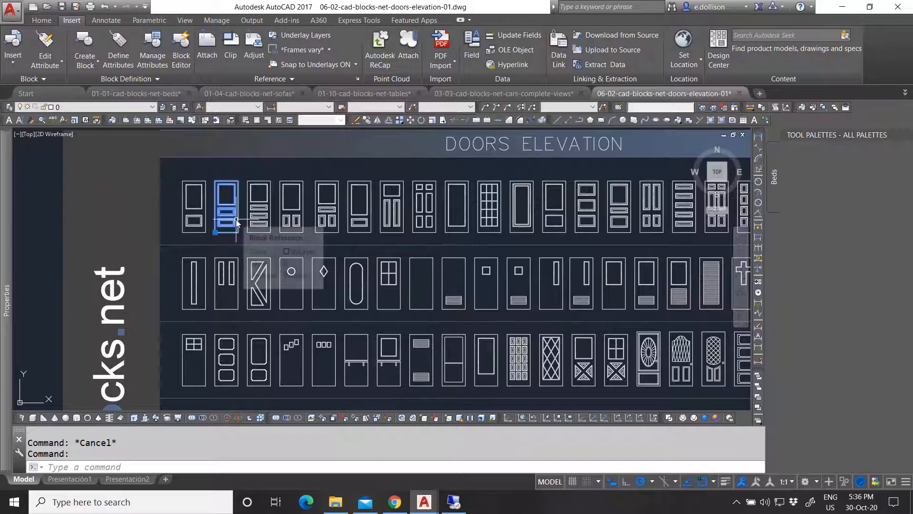
{"action": "type", "text": "WBLOCK"}
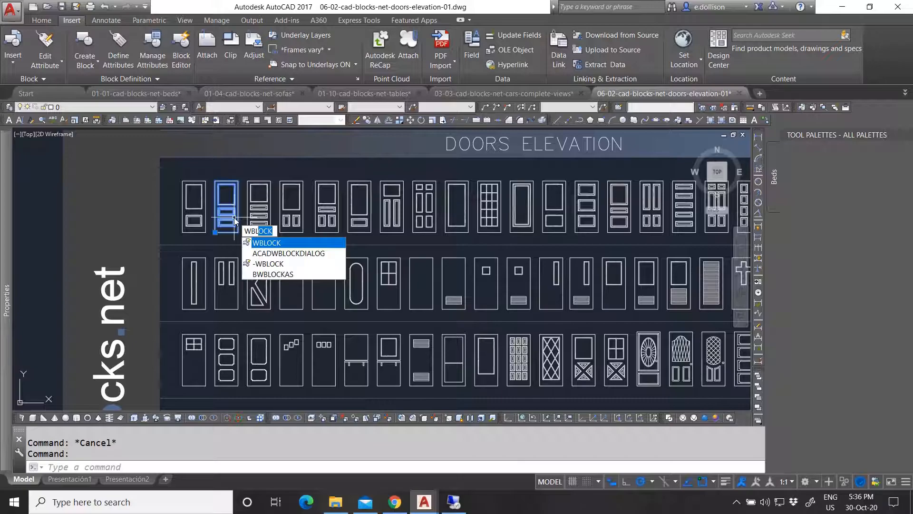
{"action": "key", "text": "Return"}
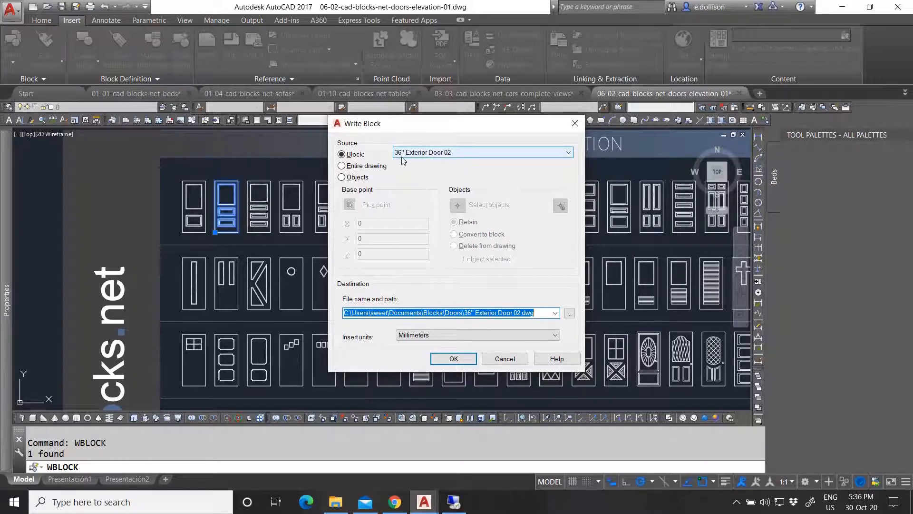
{"action": "left_click", "coordinate": [569, 312]}
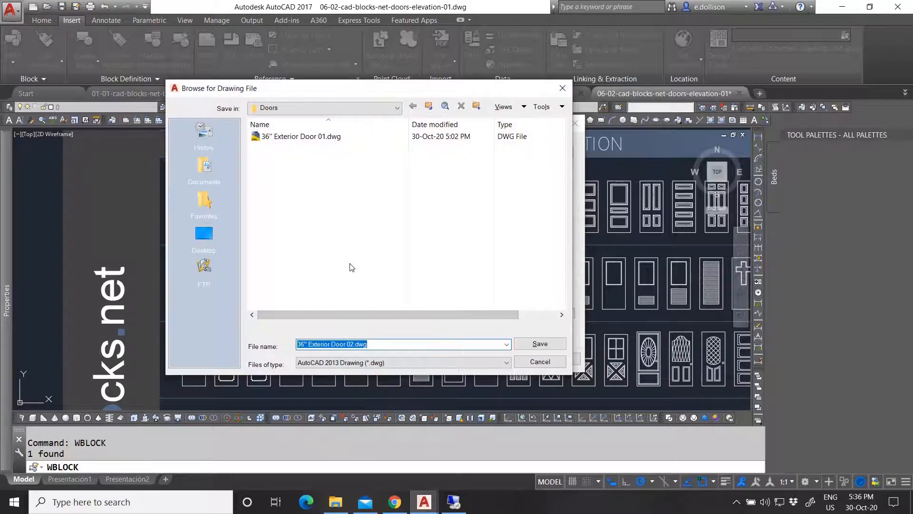
{"action": "left_click", "coordinate": [320, 107]}
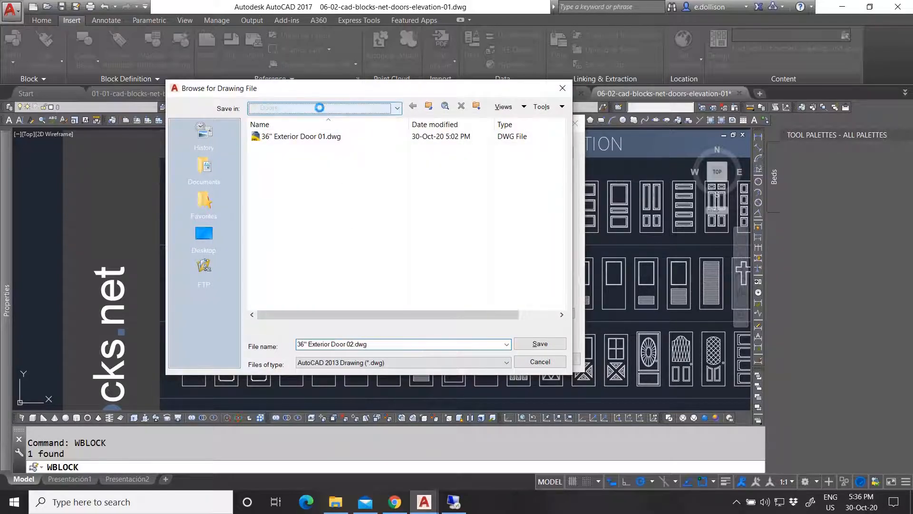
{"action": "left_click", "coordinate": [328, 177]}
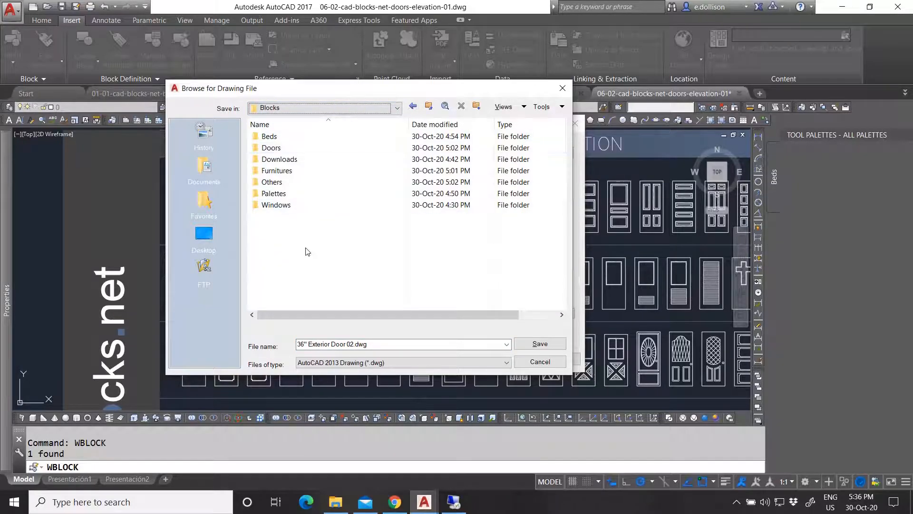
{"action": "double_click", "coordinate": [299, 150]}
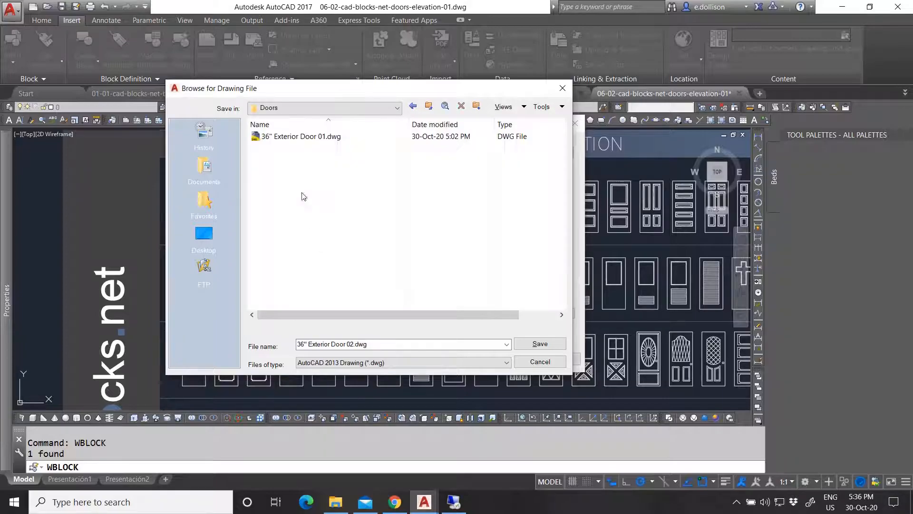
{"action": "left_click", "coordinate": [539, 344]}
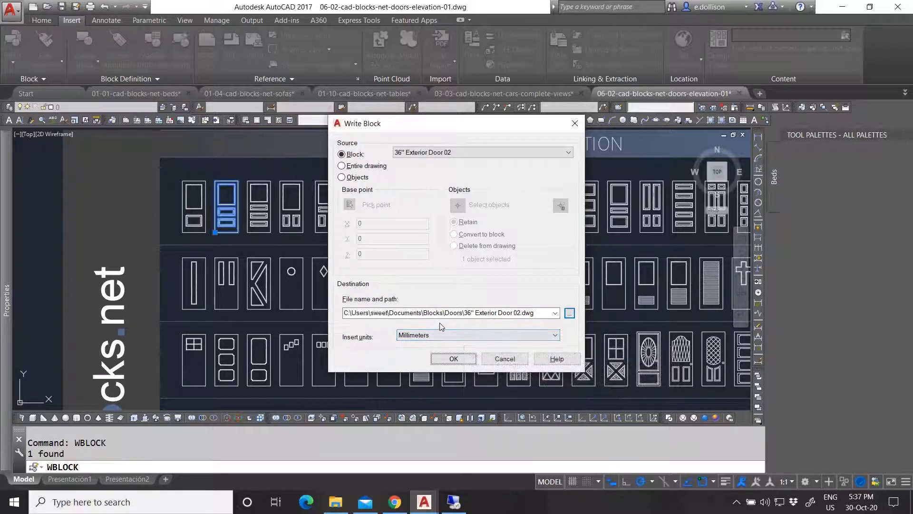
{"action": "left_click", "coordinate": [453, 360]}
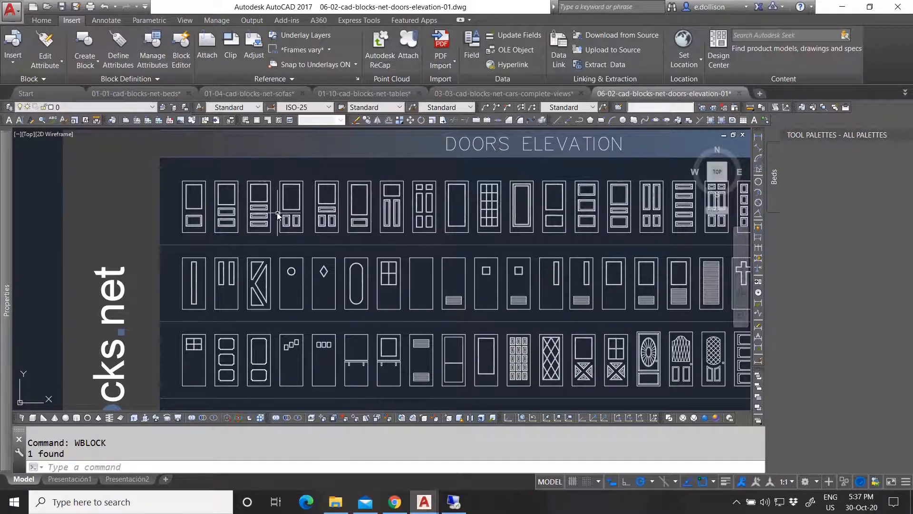
Switch to File Explorer and check the exported door drawings in the Blocks\Doors folder.
{"action": "left_click", "coordinate": [337, 505]}
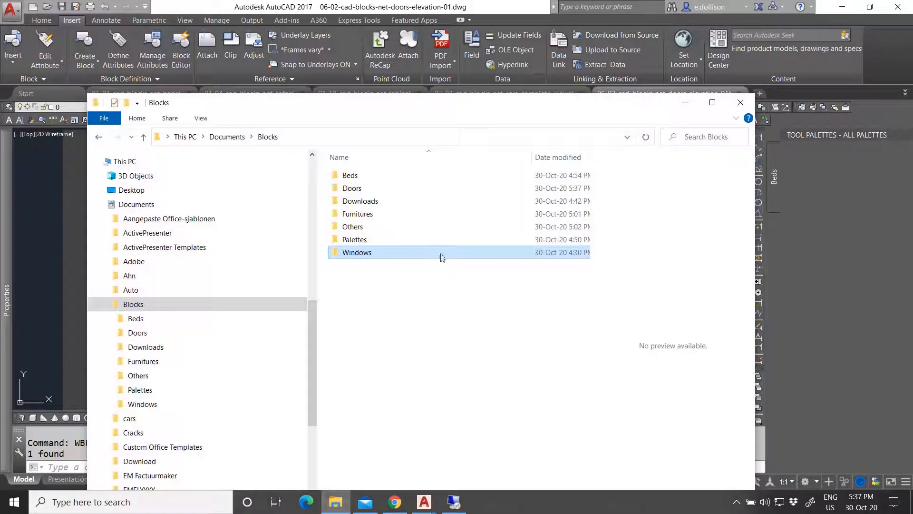
{"action": "double_click", "coordinate": [365, 189]}
{"action": "left_click", "coordinate": [372, 182]}
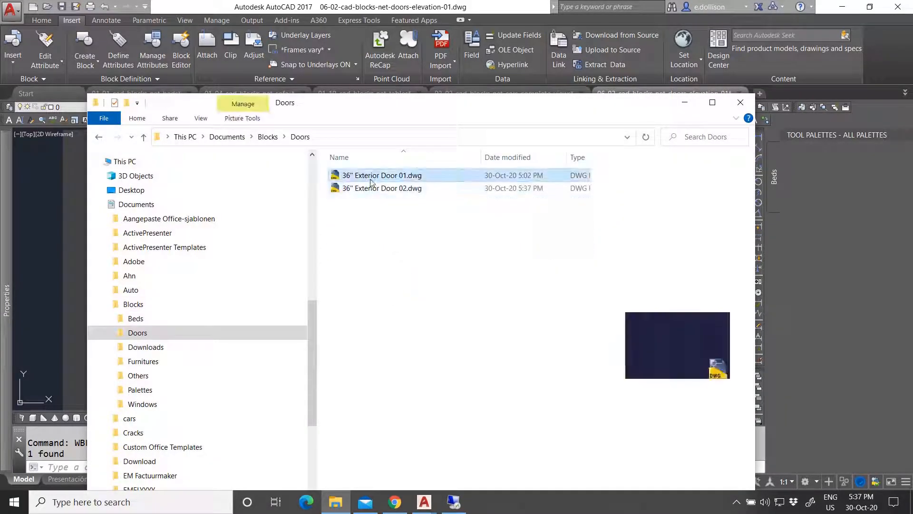
{"action": "left_click", "coordinate": [376, 190]}
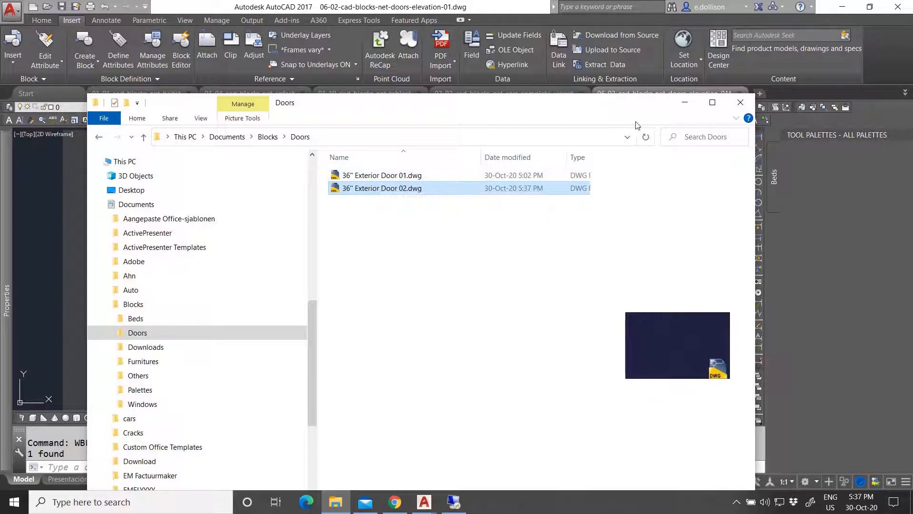
{"action": "left_click", "coordinate": [685, 102]}
In AutoCAD, write the third door in the first row out with WBLOCK as 36" Exterior Door 03.dwg in Blocks\Doors.
{"action": "left_click", "coordinate": [263, 215]}
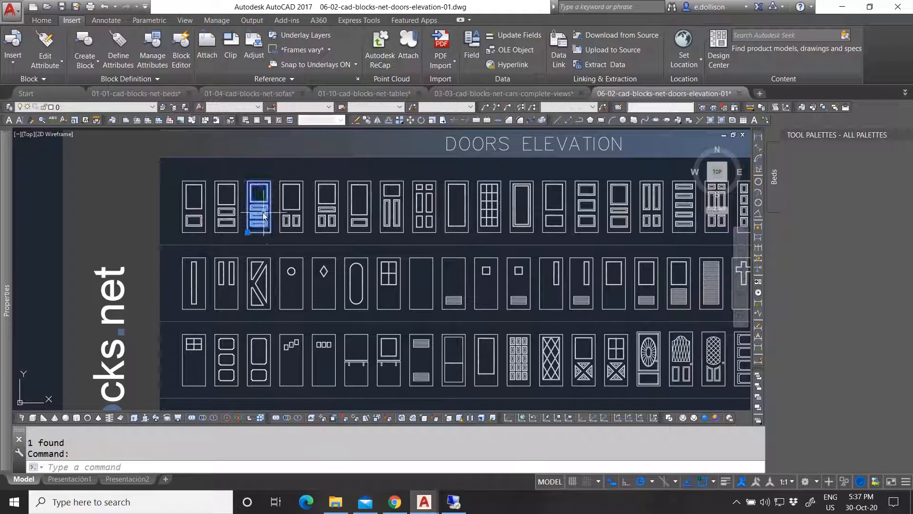
{"action": "type", "text": "wbl"}
{"action": "key", "text": "Return"}
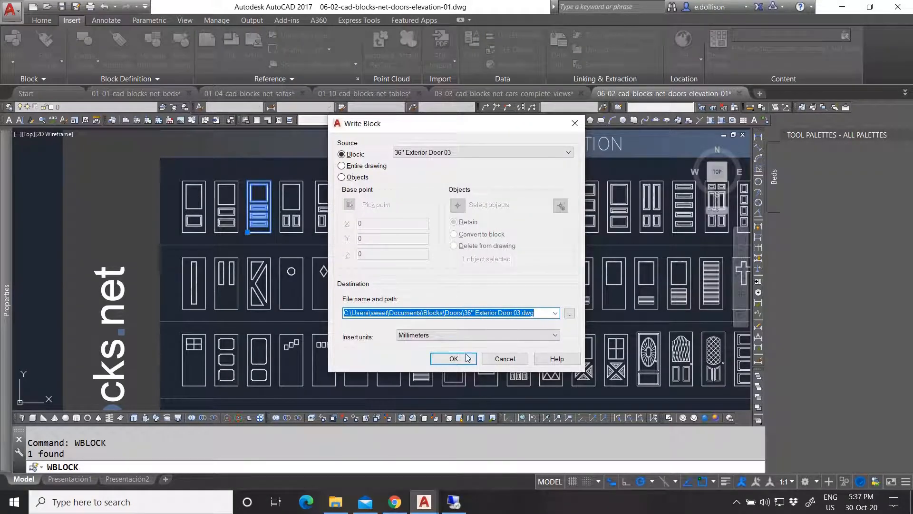
{"action": "left_click", "coordinate": [455, 358]}
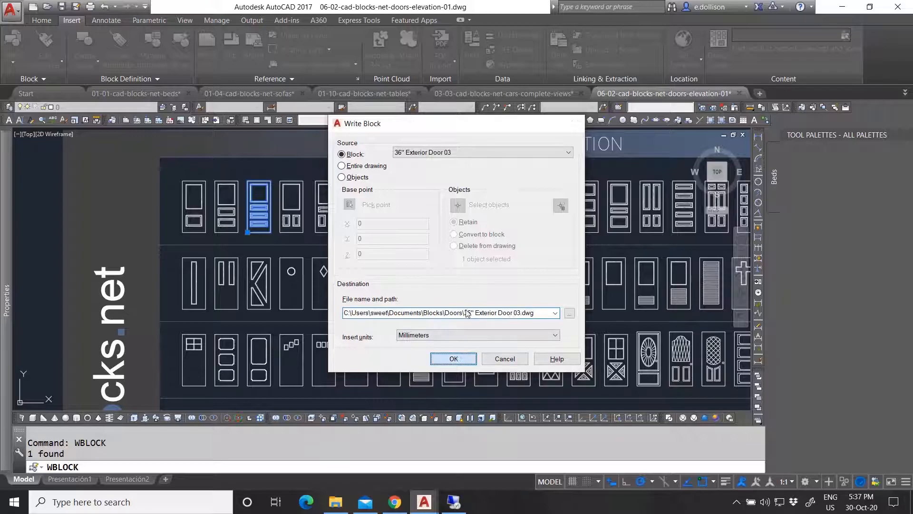
{"action": "scroll", "coordinate": [371, 243], "scroll_direction": "down", "scroll_amount": 4}
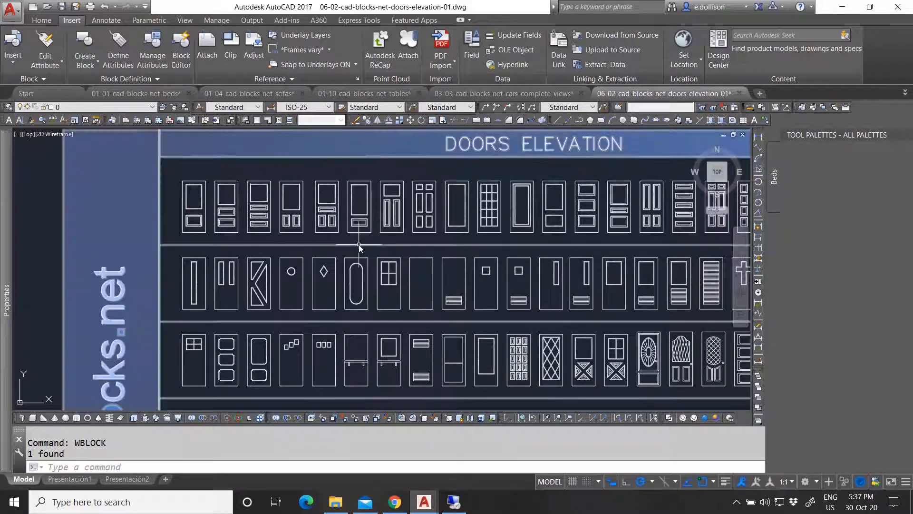
{"action": "scroll", "coordinate": [299, 200], "scroll_direction": "up", "scroll_amount": 6}
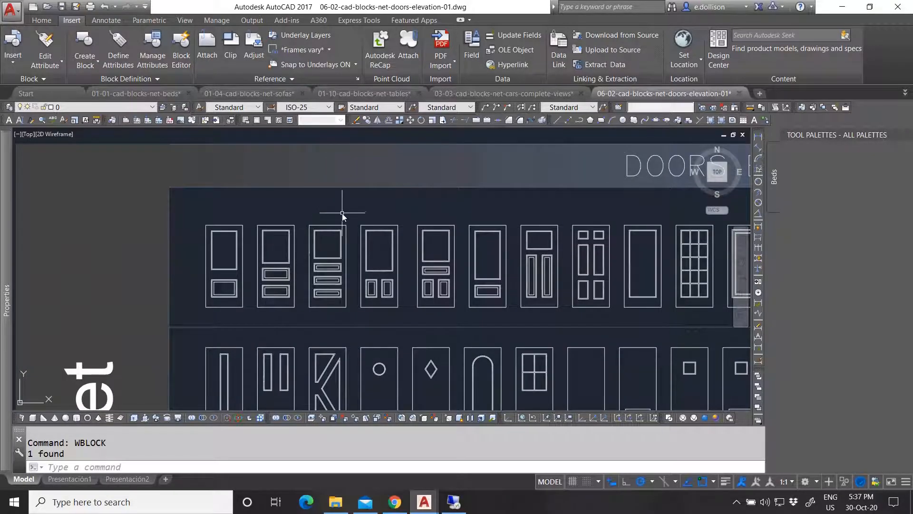
Switch to the cars complete views drawing and start WBLOCK on the top view of the convertible in the first row.
{"action": "left_click", "coordinate": [473, 94]}
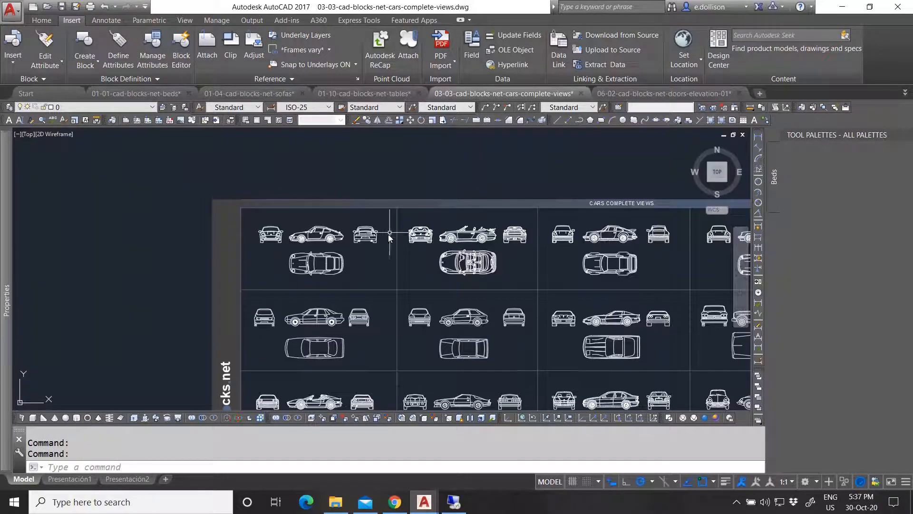
{"action": "scroll", "coordinate": [478, 241], "scroll_direction": "up", "scroll_amount": 2}
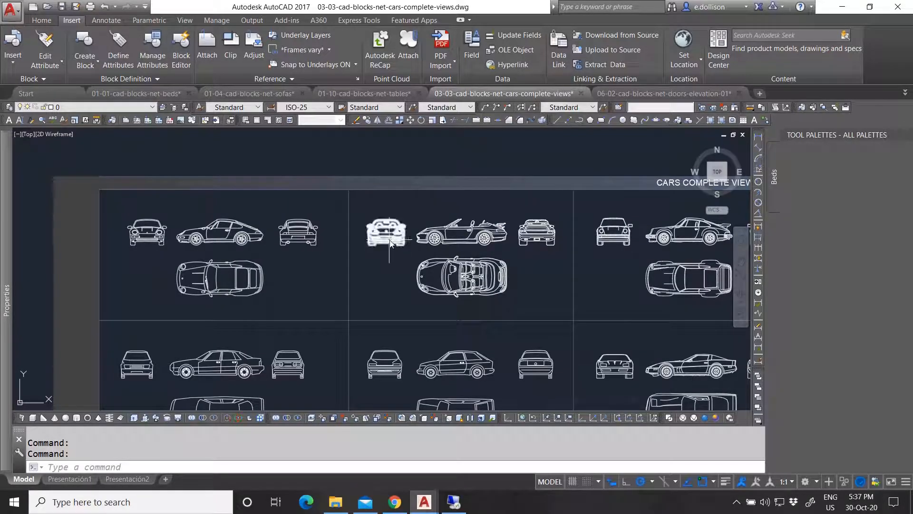
{"action": "scroll", "coordinate": [390, 242], "scroll_direction": "down", "scroll_amount": 2}
{"action": "scroll", "coordinate": [371, 196], "scroll_direction": "up", "scroll_amount": 2}
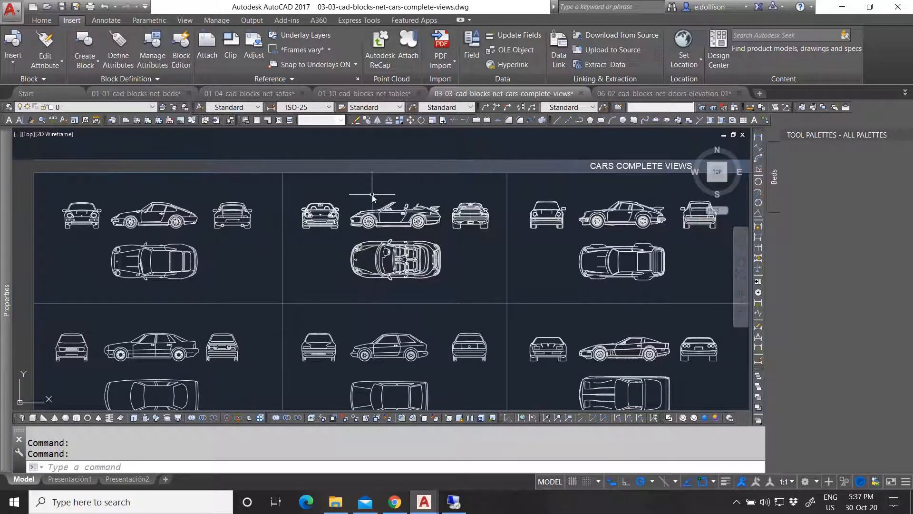
{"action": "scroll", "coordinate": [371, 195], "scroll_direction": "up", "scroll_amount": 2}
{"action": "scroll", "coordinate": [328, 212], "scroll_direction": "down", "scroll_amount": 2}
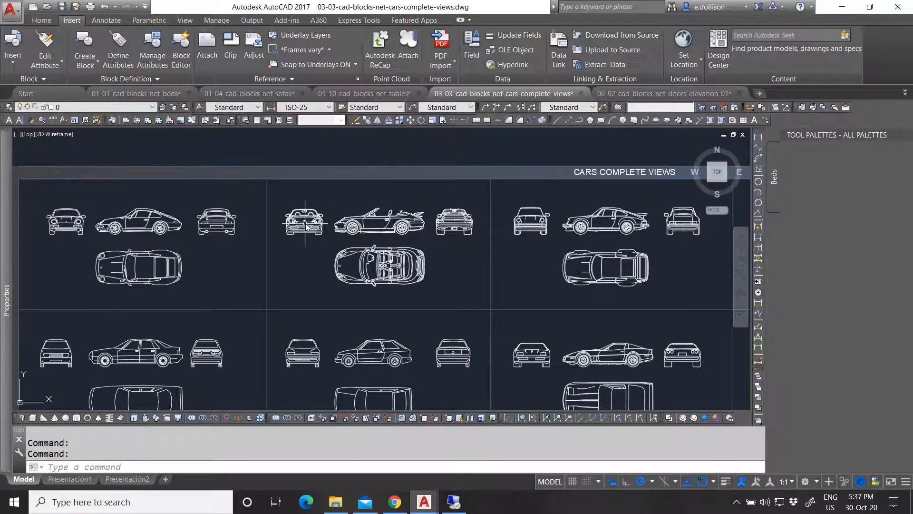
{"action": "left_click", "coordinate": [400, 267]}
{"action": "type", "text": "Wb"}
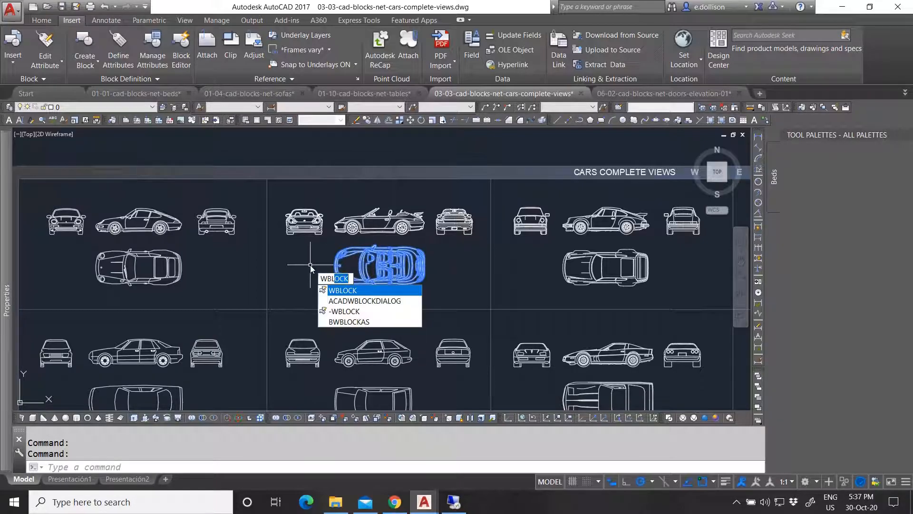
{"action": "key", "text": "Return"}
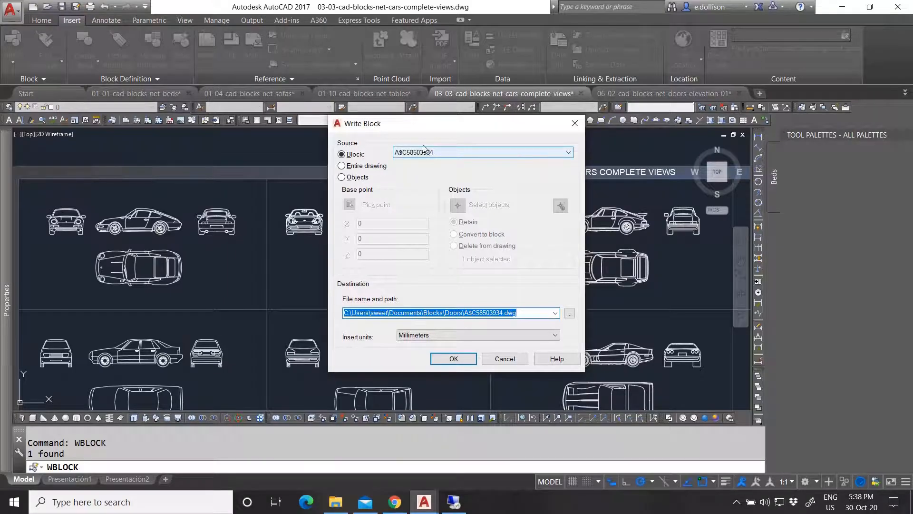
{"action": "left_click_drag", "start_coordinate": [404, 124], "coordinate": [347, 139]}
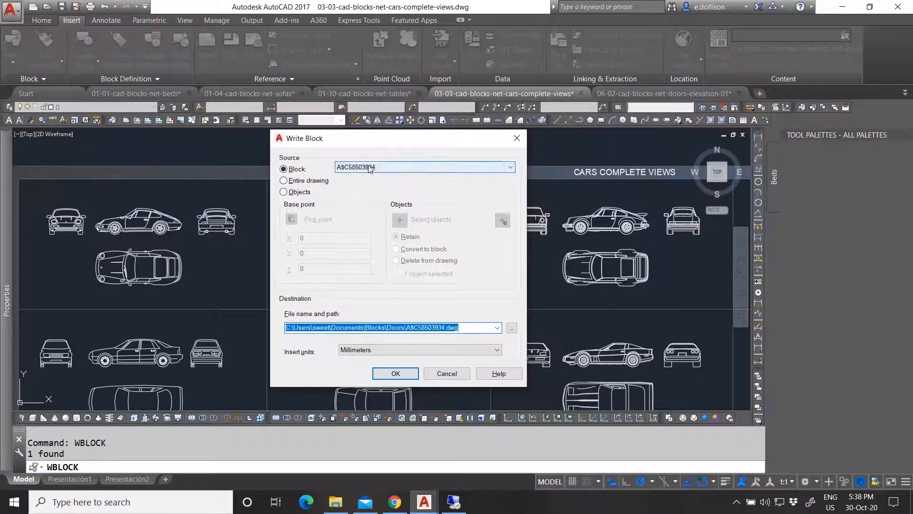
{"action": "left_click_drag", "start_coordinate": [367, 142], "coordinate": [311, 136]}
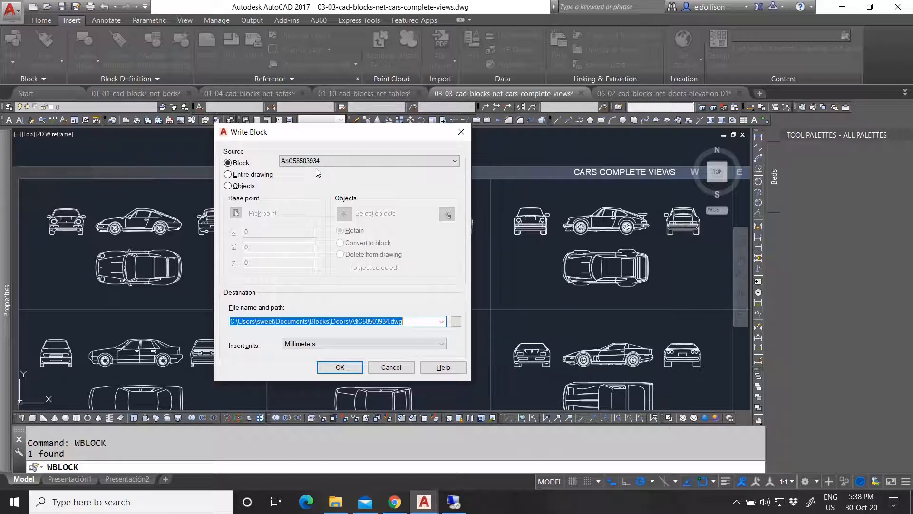
{"action": "left_click", "coordinate": [456, 322]}
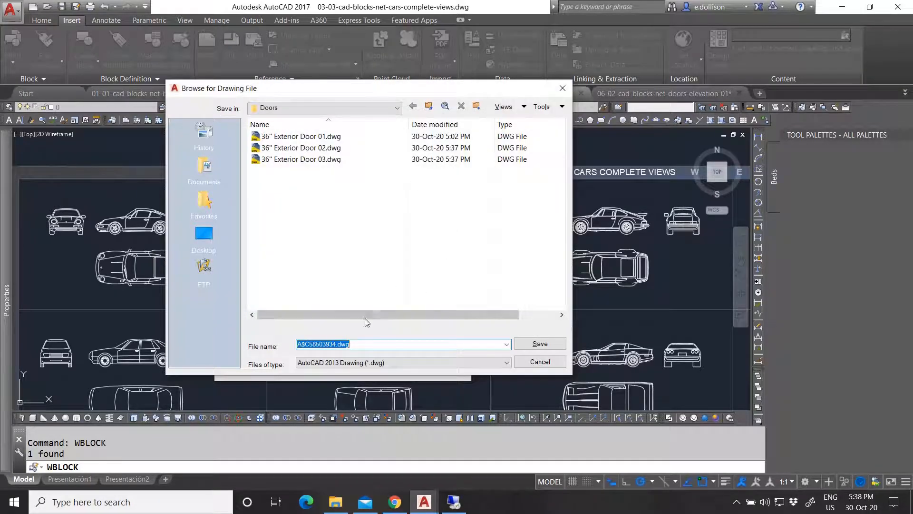
{"action": "left_click", "coordinate": [429, 105]}
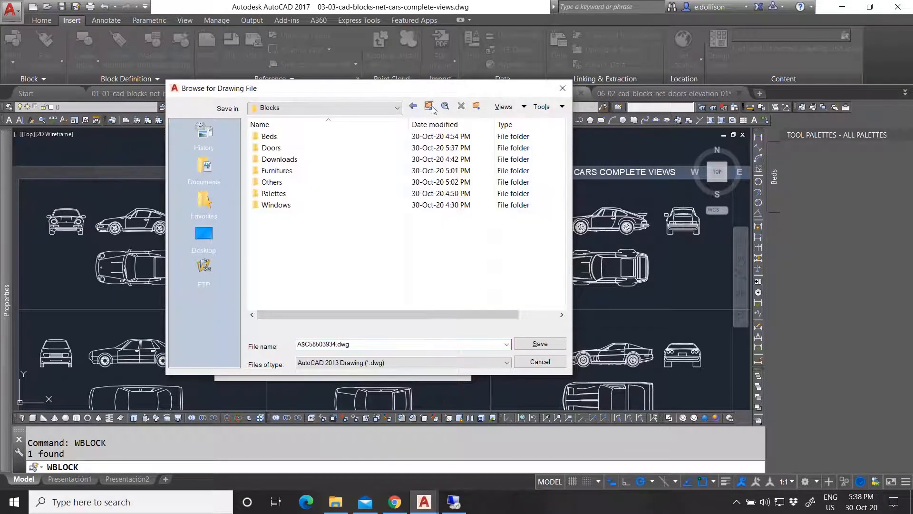
{"action": "left_click", "coordinate": [540, 361]}
{"action": "mouse_move", "coordinate": [341, 136]}
{"action": "left_mouse_down"}
{"action": "mouse_move", "coordinate": [438, 131]}
{"action": "mouse_move", "coordinate": [415, 126]}
{"action": "left_mouse_up"}
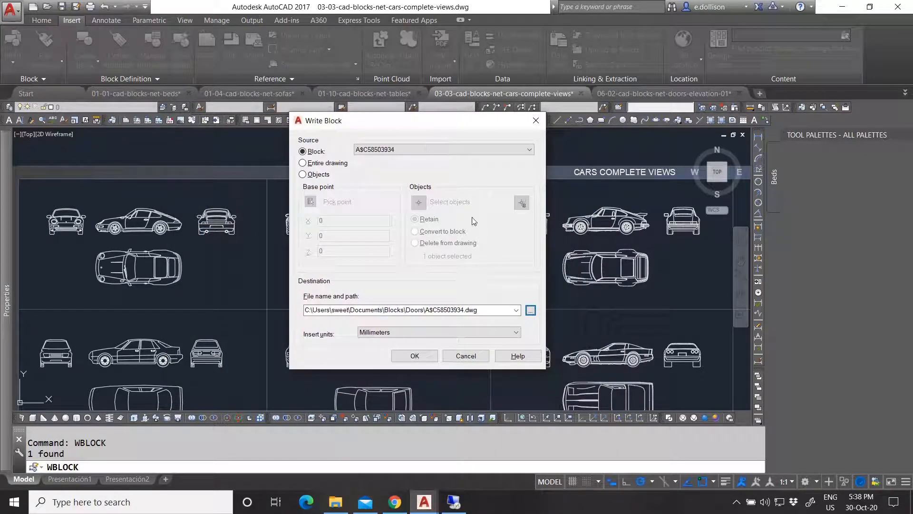
Write the convertible's top-view block out as CarTop2.dwg in the Blocks\Others folder.
{"action": "left_click", "coordinate": [531, 310]}
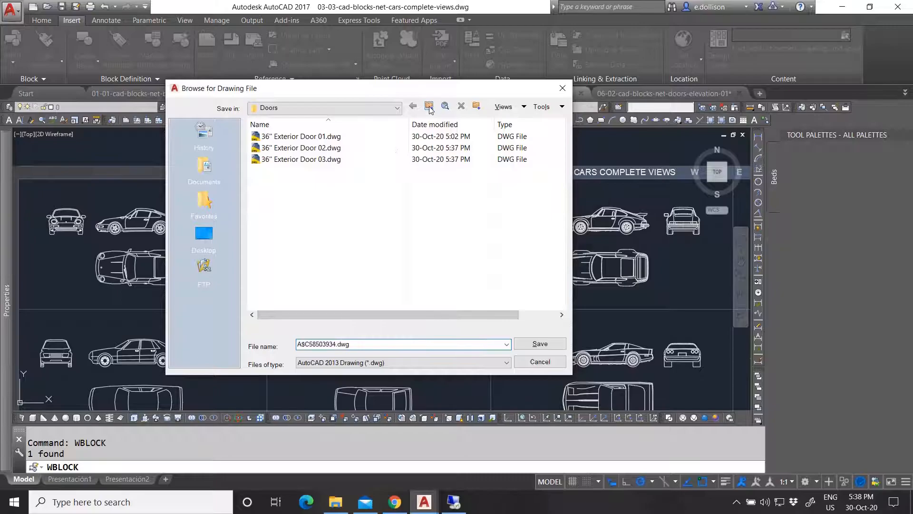
{"action": "left_click", "coordinate": [429, 107]}
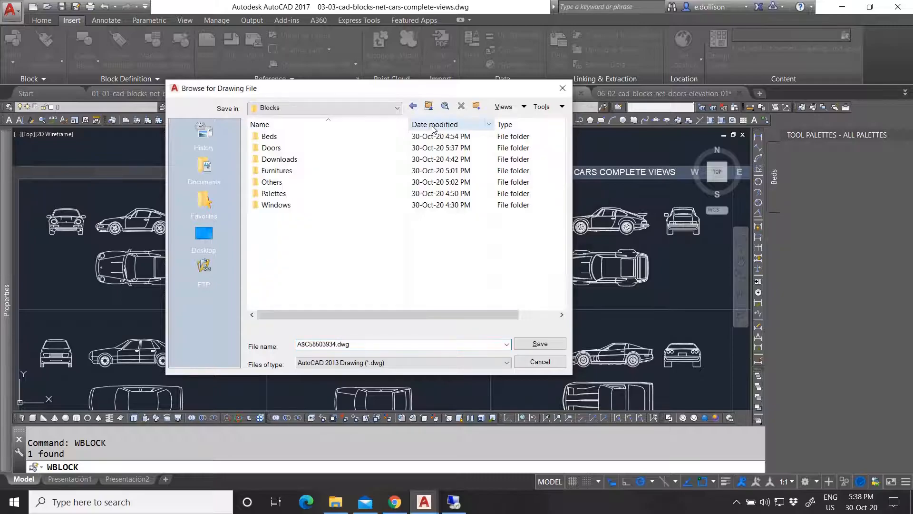
{"action": "double_click", "coordinate": [295, 183]}
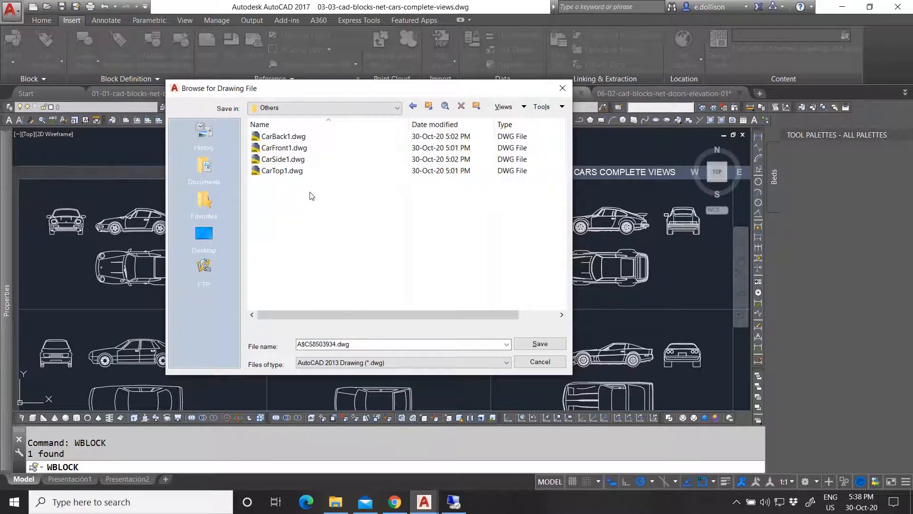
{"action": "mouse_move", "coordinate": [307, 92]}
{"action": "left_mouse_down"}
{"action": "mouse_move", "coordinate": [495, 126]}
{"action": "mouse_move", "coordinate": [392, 102]}
{"action": "left_mouse_up"}
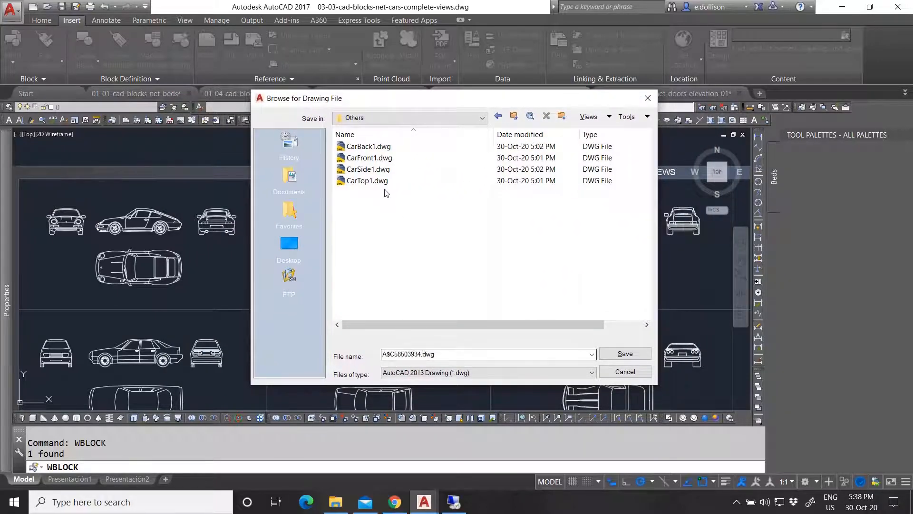
{"action": "left_click", "coordinate": [364, 182]}
{"action": "left_click", "coordinate": [407, 354]}
{"action": "left_click", "coordinate": [407, 354]}
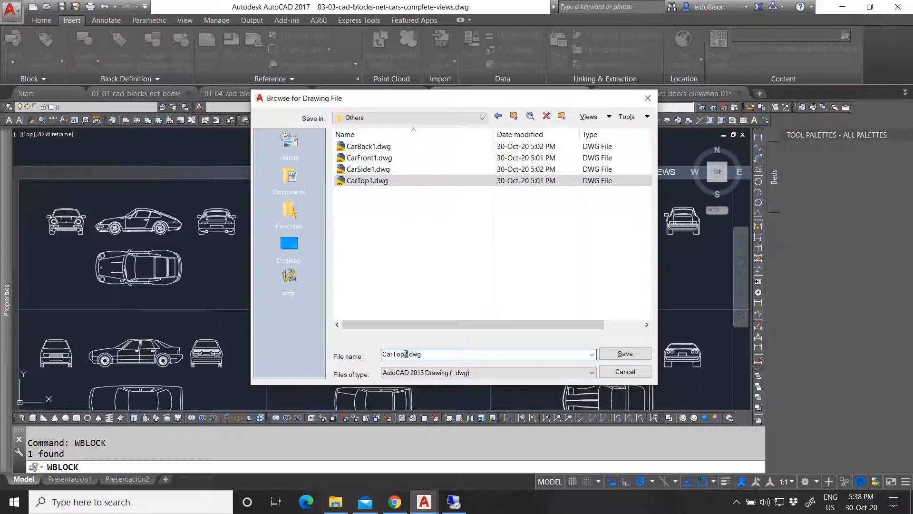
{"action": "type", "text": "2"}
{"action": "left_click", "coordinate": [625, 353]}
{"action": "left_click", "coordinate": [414, 355]}
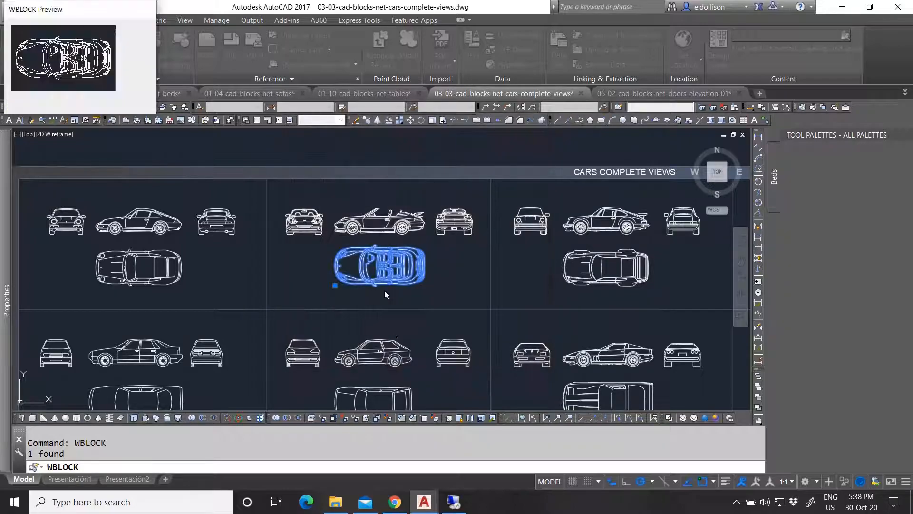
Write the convertible's side-view block out with WBLOCK as CarSide2.dwg in the Blocks\Others folder.
{"action": "scroll", "coordinate": [397, 214], "scroll_direction": "up", "scroll_amount": 1}
{"action": "left_click", "coordinate": [395, 202]}
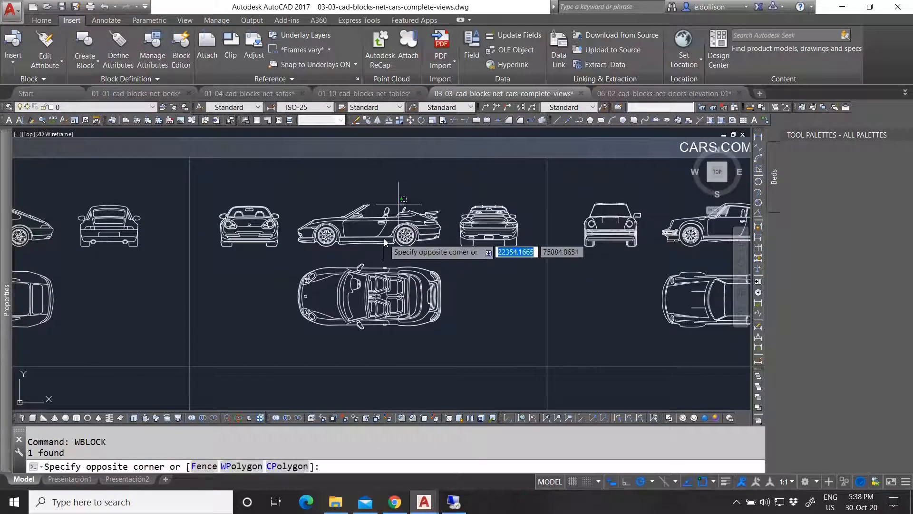
{"action": "left_click", "coordinate": [384, 238]}
{"action": "key", "text": "Return"}
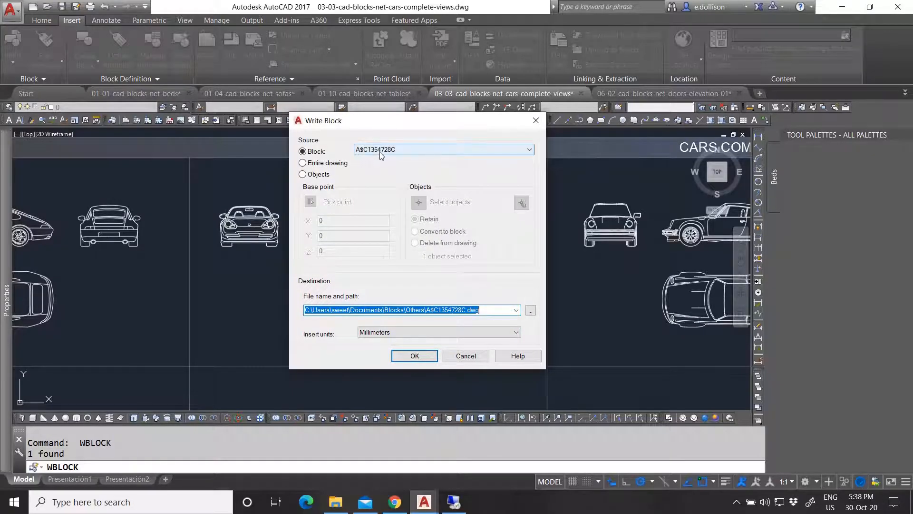
{"action": "left_click", "coordinate": [530, 310]}
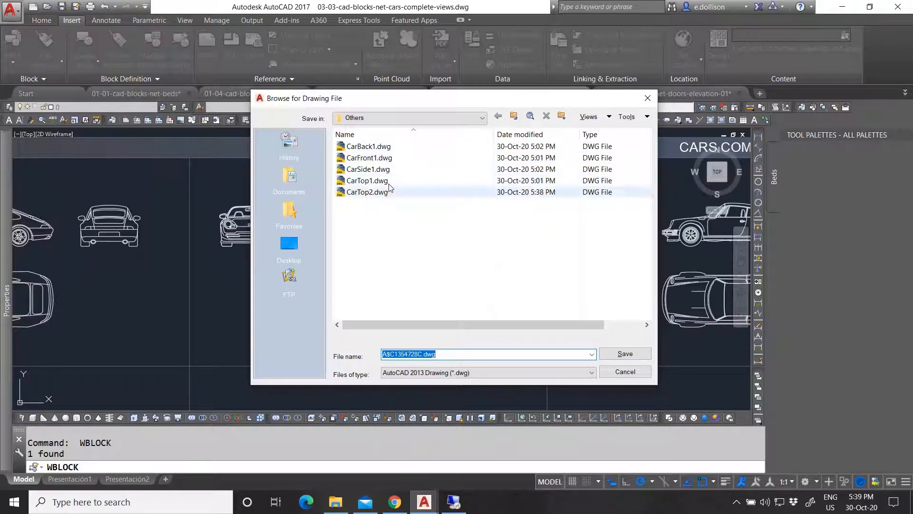
{"action": "left_click", "coordinate": [383, 170]}
{"action": "left_click", "coordinate": [409, 354]}
{"action": "left_click", "coordinate": [408, 354]}
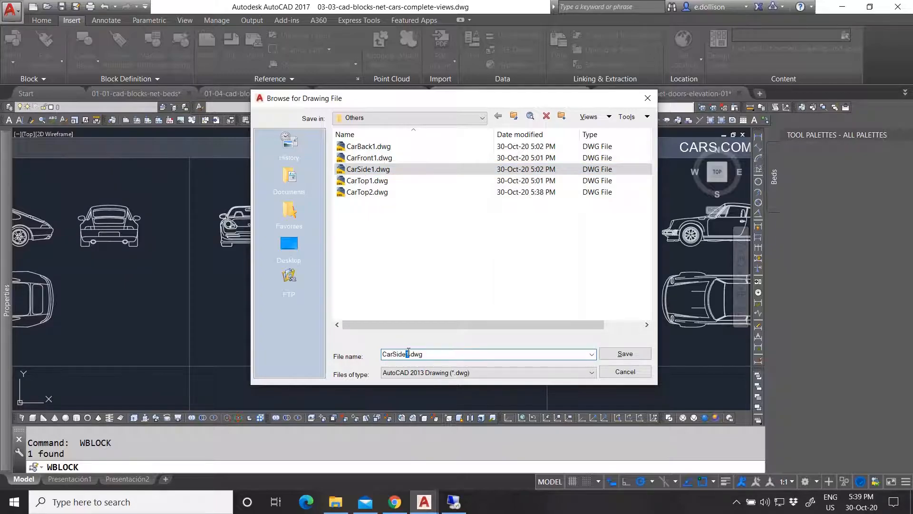
{"action": "left_click", "coordinate": [625, 353]}
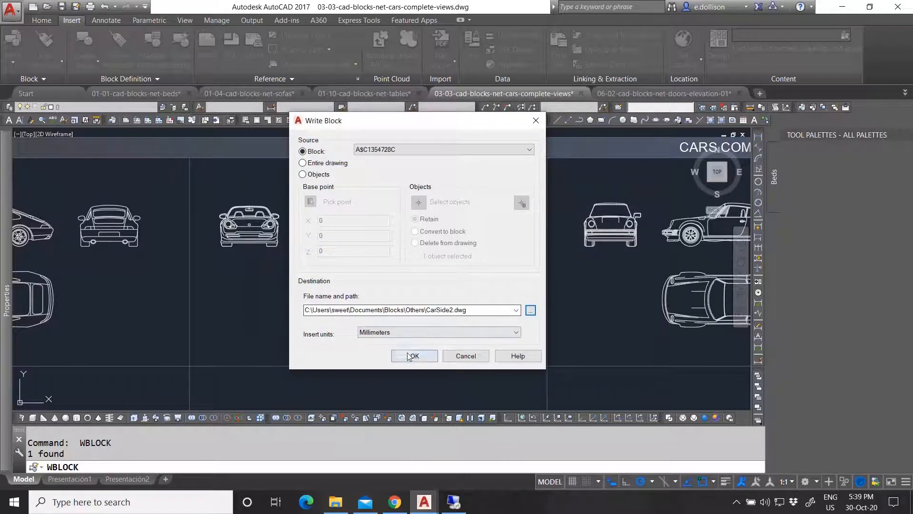
{"action": "left_click", "coordinate": [408, 353]}
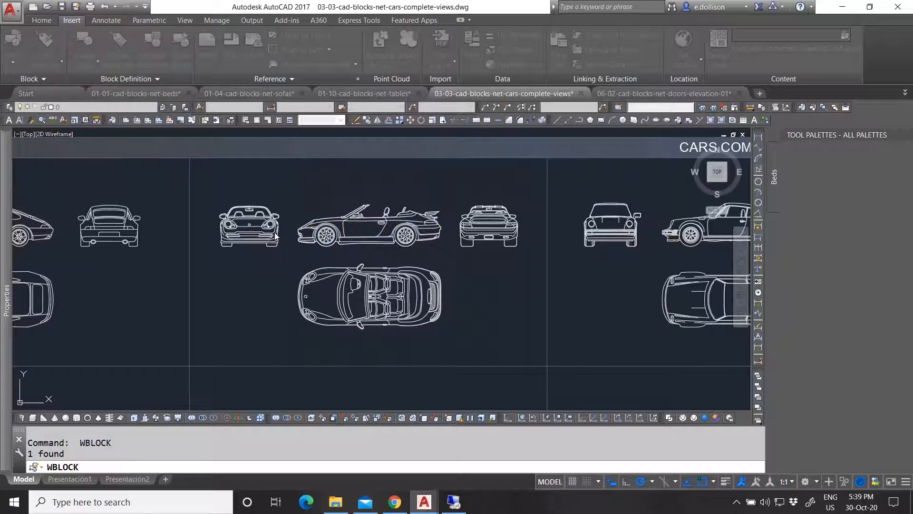
Write the convertible's front-view block out with WBLOCK as CarFront2.dwg in the Blocks\Others folder.
{"action": "left_click", "coordinate": [276, 236]}
{"action": "key", "text": "Return"}
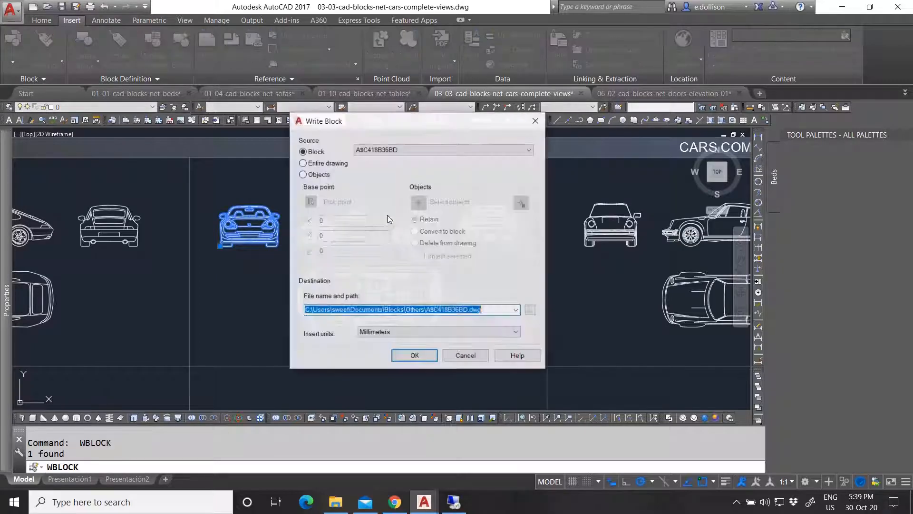
{"action": "left_click", "coordinate": [531, 310]}
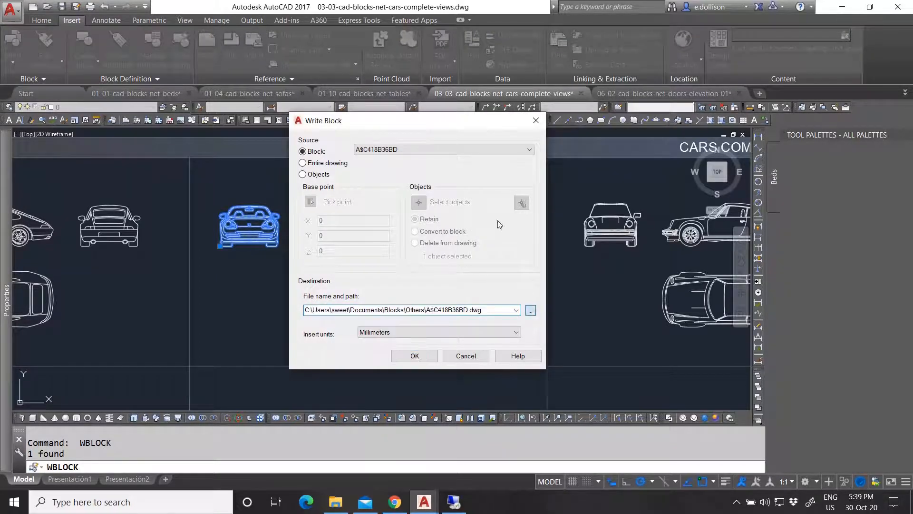
{"action": "left_click", "coordinate": [370, 157]}
{"action": "left_click", "coordinate": [409, 354]}
{"action": "left_click", "coordinate": [409, 354]}
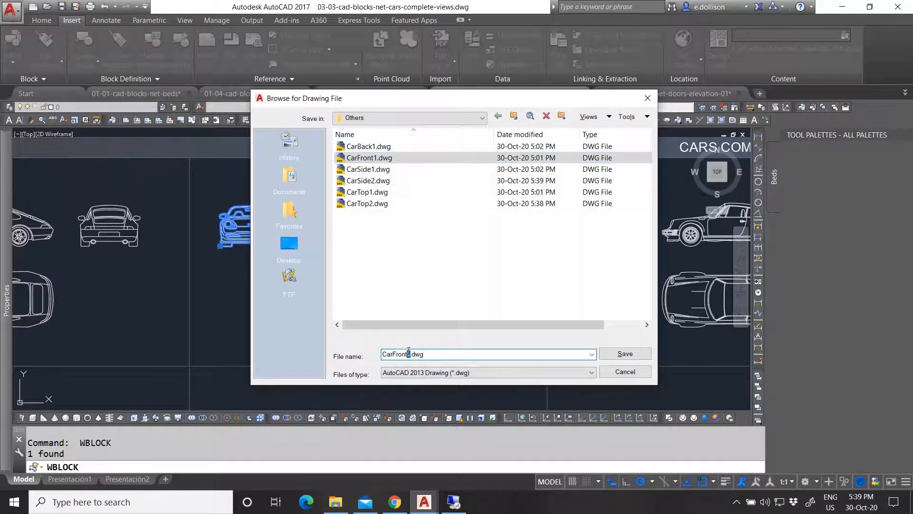
{"action": "type", "text": "2"}
{"action": "left_click", "coordinate": [625, 354]}
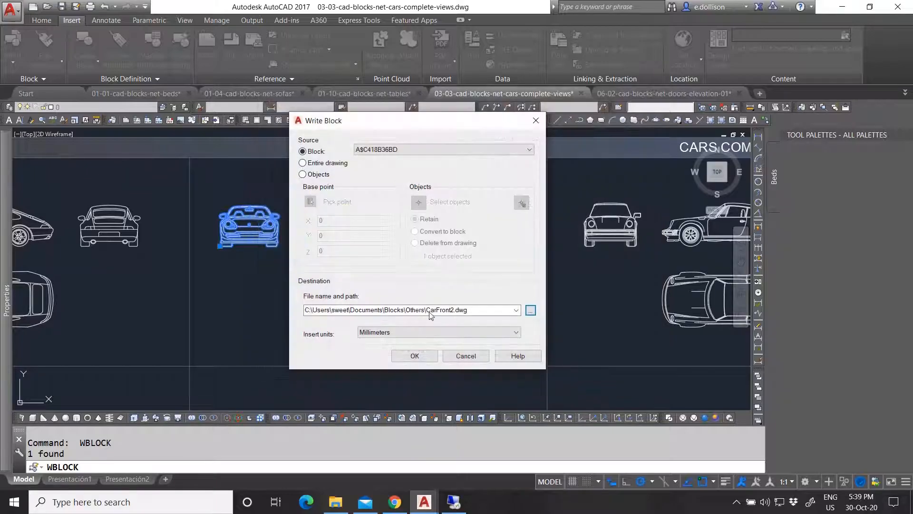
{"action": "left_click", "coordinate": [414, 356]}
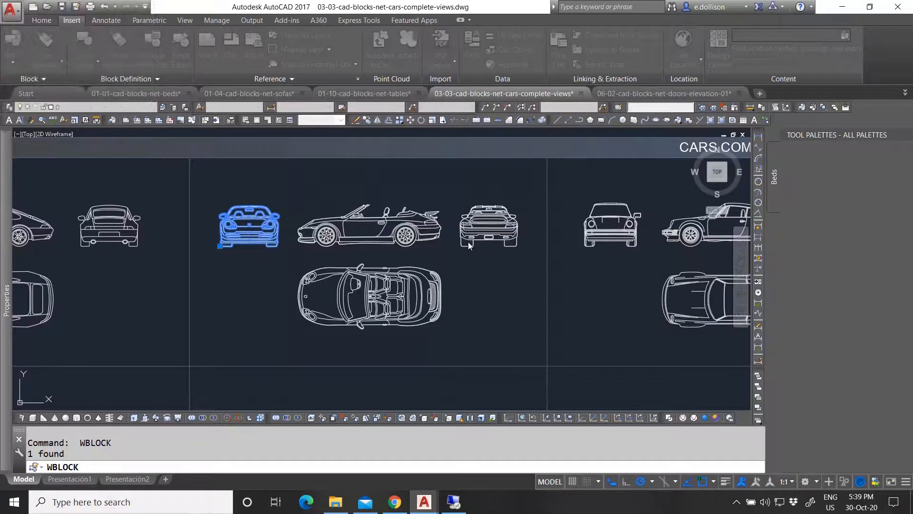
Write the convertible's rear-view block out with WBLOCK as CarBack2.dwg in the Blocks\Others folder.
{"action": "left_click", "coordinate": [479, 227]}
{"action": "key", "text": "Return"}
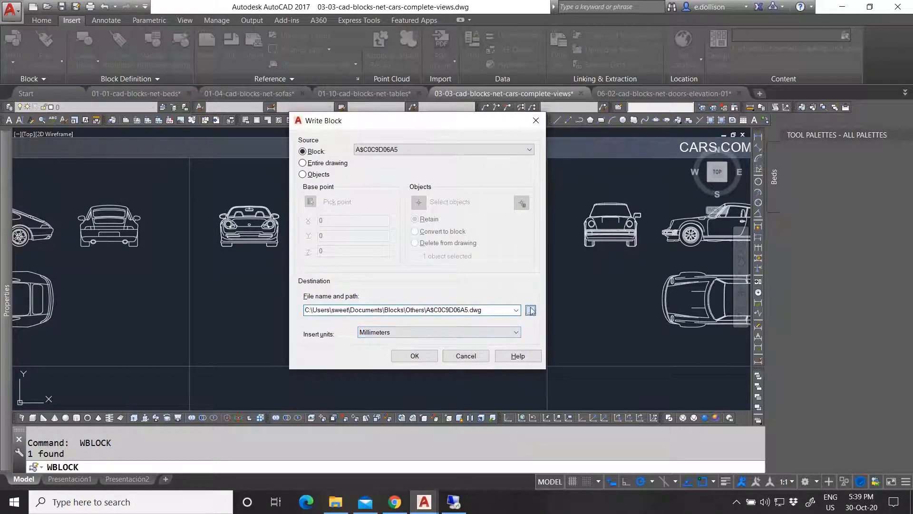
{"action": "left_click", "coordinate": [530, 310]}
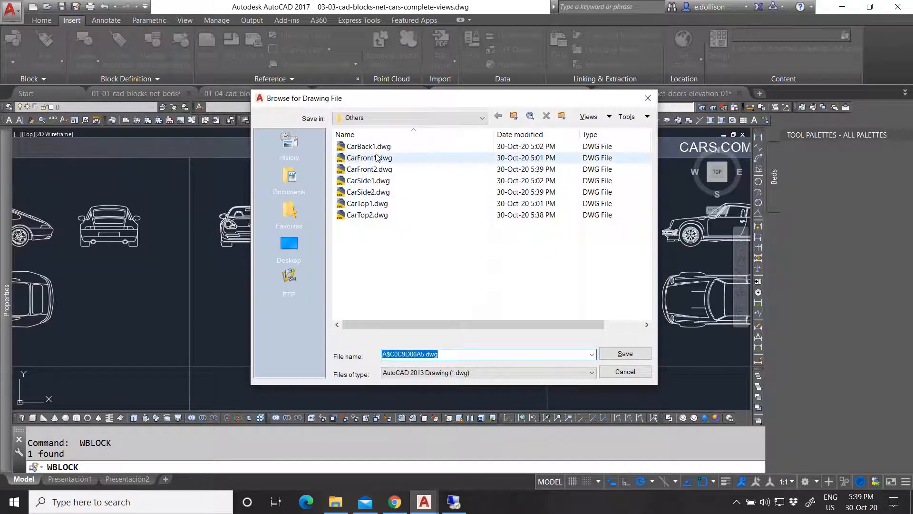
{"action": "left_click", "coordinate": [370, 147]}
{"action": "left_click", "coordinate": [410, 355]}
{"action": "left_click", "coordinate": [410, 355]}
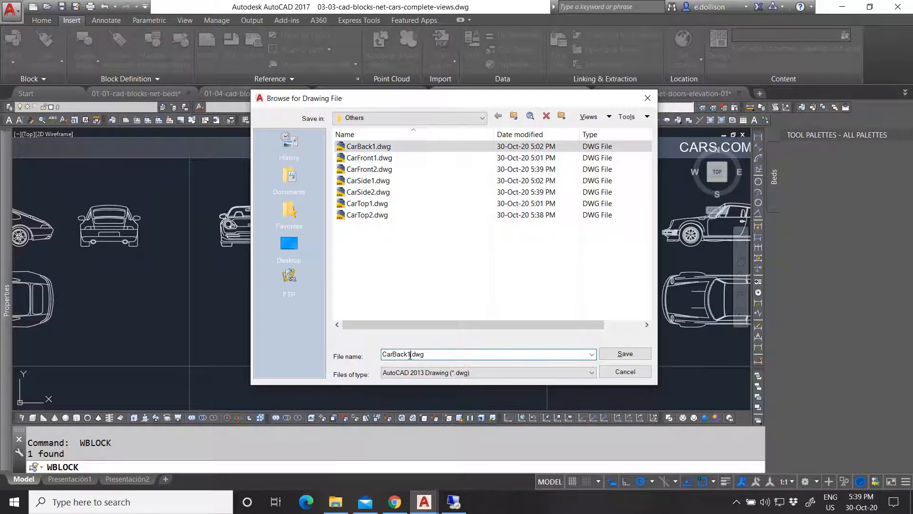
{"action": "type", "text": "2"}
{"action": "left_click", "coordinate": [625, 354]}
{"action": "left_click", "coordinate": [409, 357]}
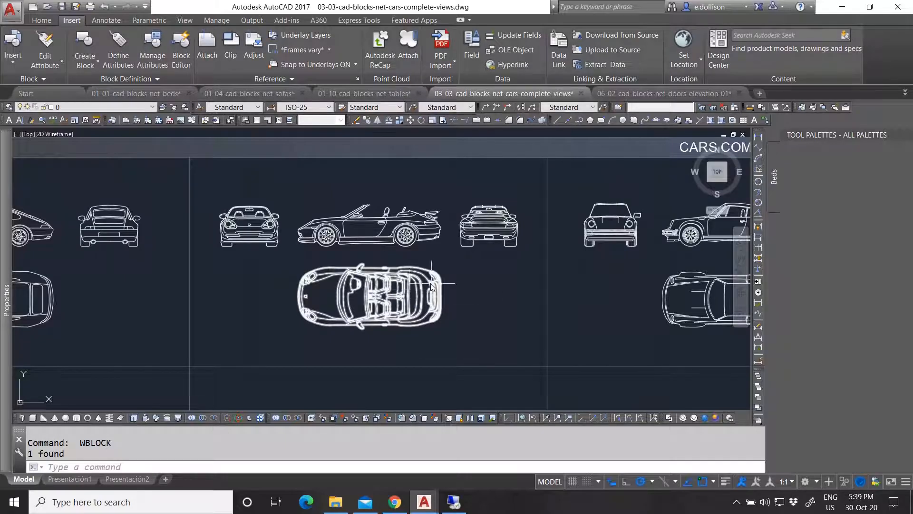
Check the block name of the convertible's side view in its properties, and clear the selection.
{"action": "left_click", "coordinate": [392, 229]}
{"action": "left_click", "coordinate": [376, 215]}
{"action": "mouse_move", "coordinate": [6, 369]}
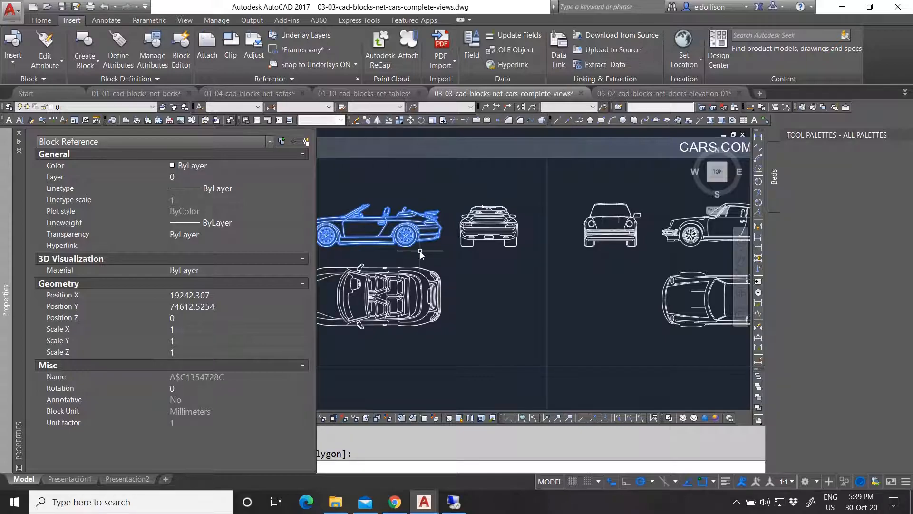
{"action": "key", "text": "Escape"}
{"action": "key", "text": "Escape"}
Switch to the doors elevation drawing and check the block name of the first door in the first row in its properties.
{"action": "left_click", "coordinate": [658, 94]}
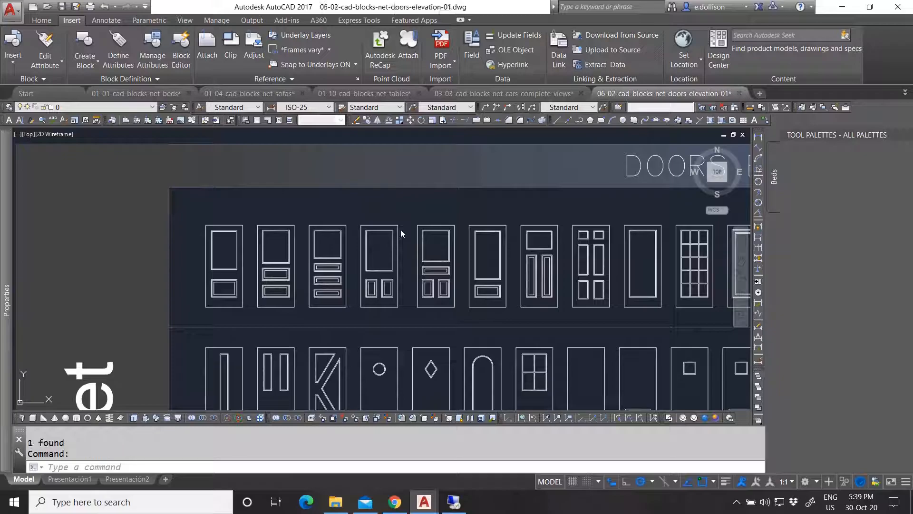
{"action": "left_click", "coordinate": [252, 267]}
{"action": "left_click", "coordinate": [233, 248]}
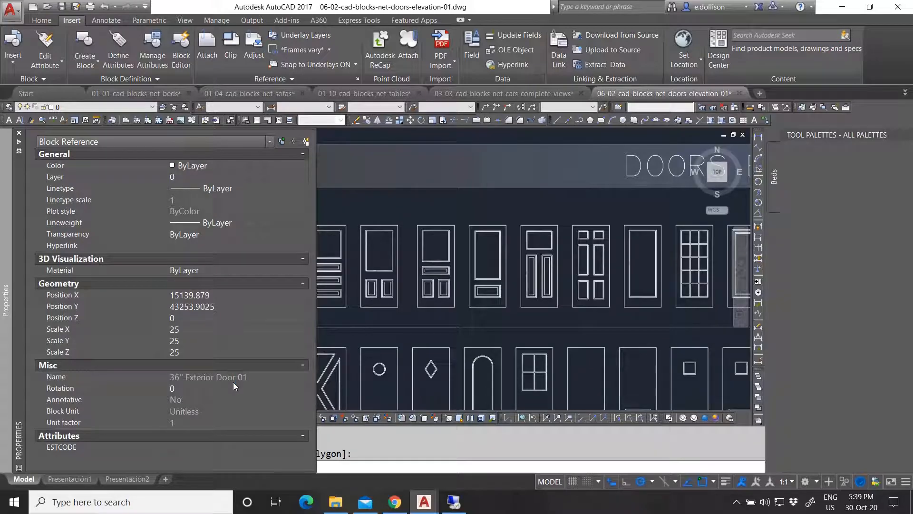
Switch to the cars complete views drawing and check the block name of the third car's front view in its properties.
{"action": "key", "text": "Escape"}
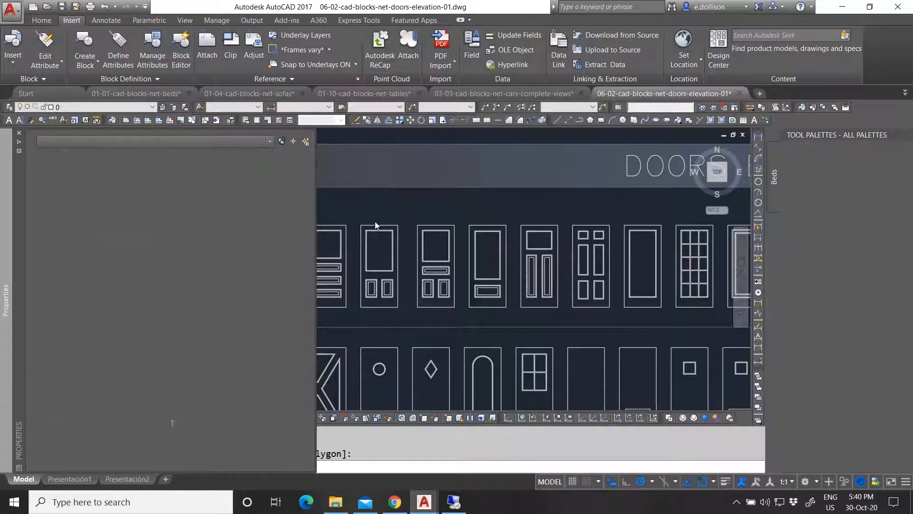
{"action": "left_click", "coordinate": [513, 94]}
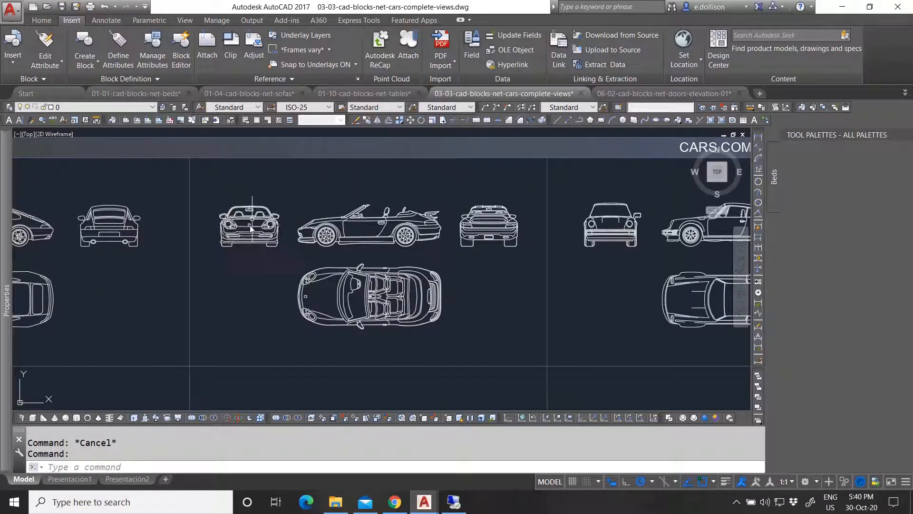
{"action": "scroll", "coordinate": [328, 238], "scroll_direction": "down", "scroll_amount": 2}
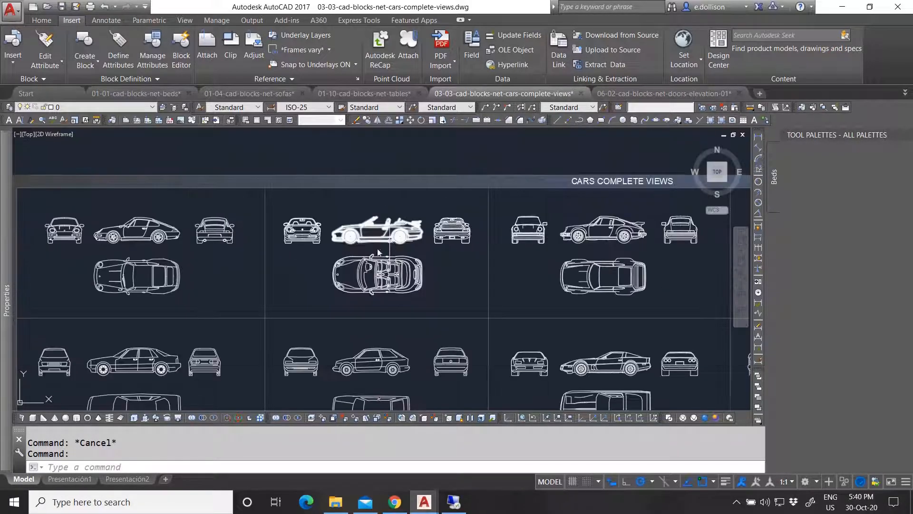
{"action": "scroll", "coordinate": [362, 275], "scroll_direction": "down", "scroll_amount": 1}
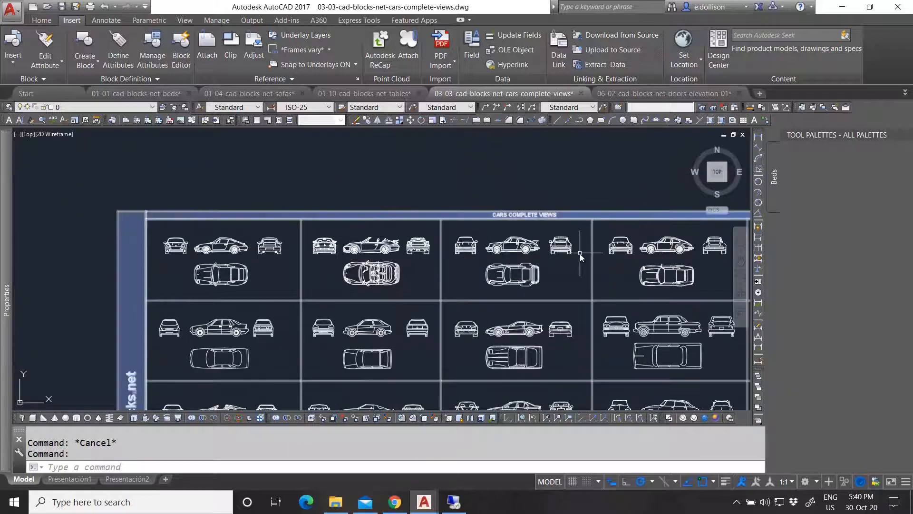
{"action": "scroll", "coordinate": [581, 253], "scroll_direction": "up", "scroll_amount": 4}
{"action": "left_click", "coordinate": [297, 270]}
{"action": "left_click", "coordinate": [284, 229]}
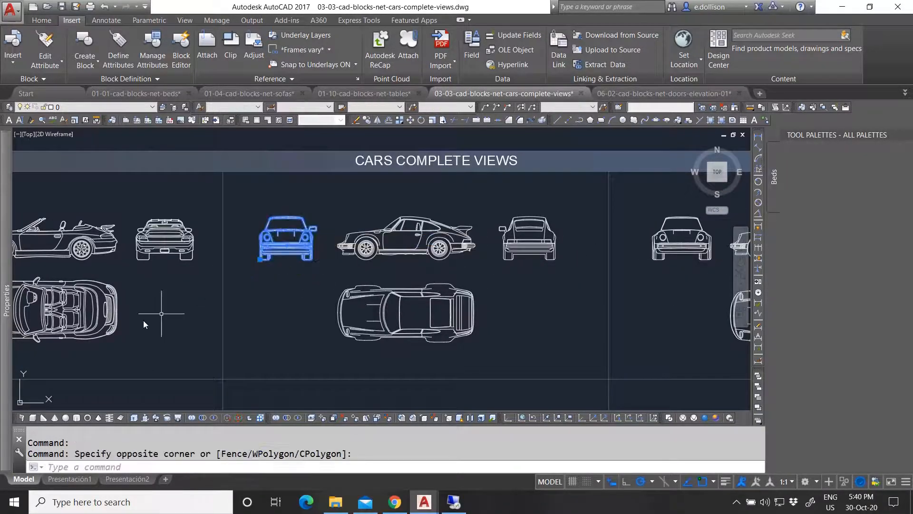
{"action": "mouse_move", "coordinate": [9, 402]}
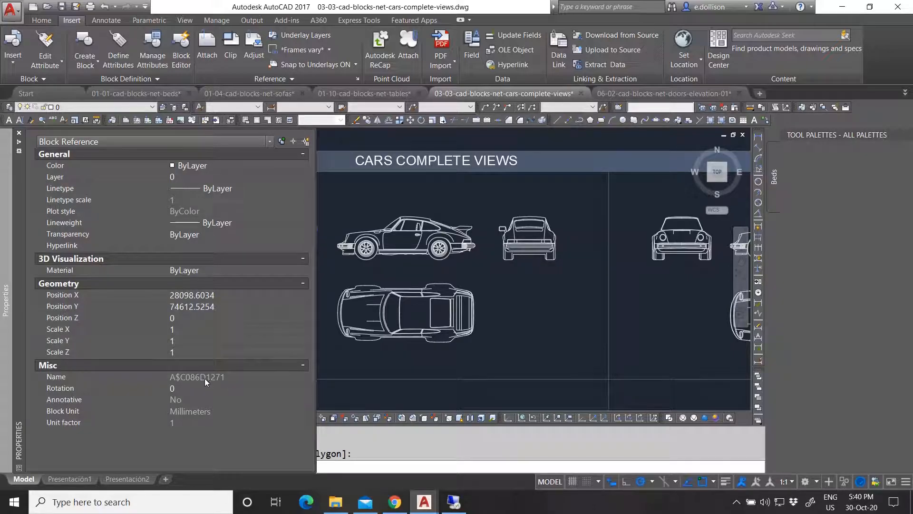
{"action": "key", "text": "Escape"}
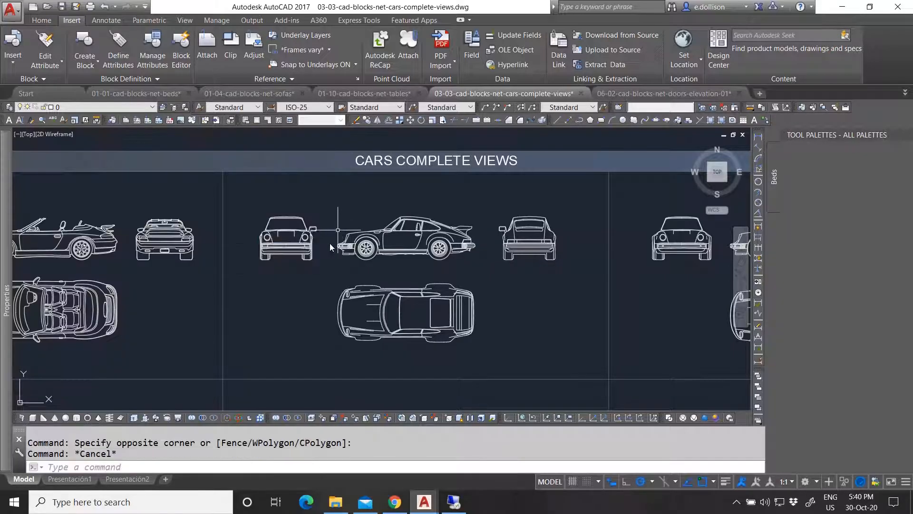
Rename the block A$C086D1271 to CarFront3 with the RENAME command.
{"action": "type", "text": "re"}
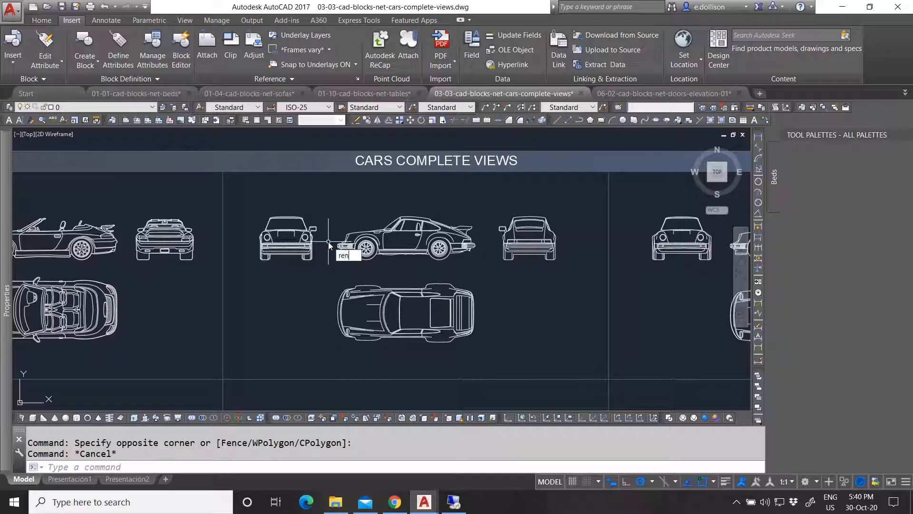
{"action": "type", "text": "n"}
{"action": "key", "text": "Return"}
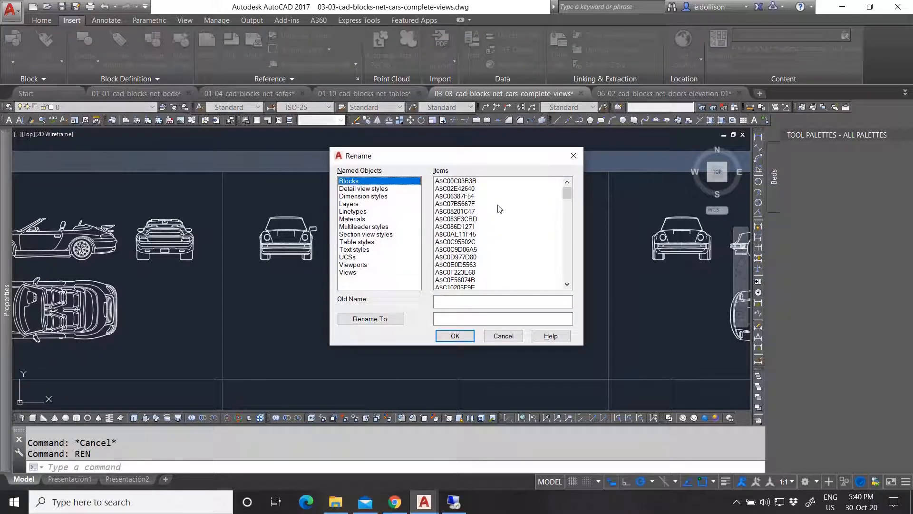
{"action": "left_click", "coordinate": [477, 227]}
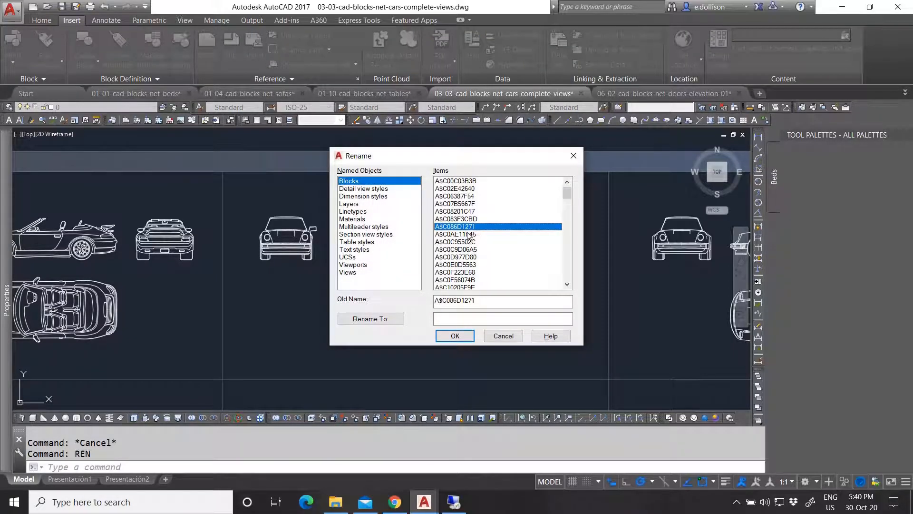
{"action": "key", "text": "Return"}
{"action": "left_click", "coordinate": [485, 284]}
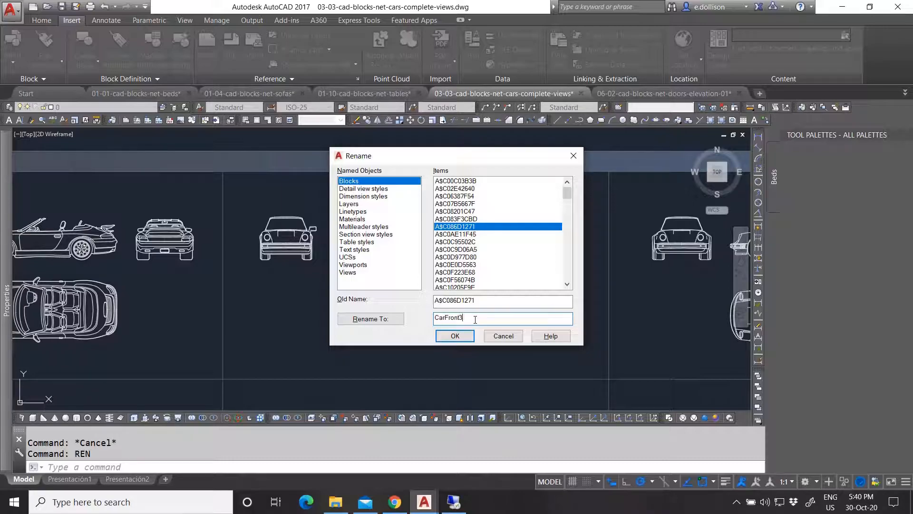
{"action": "left_click", "coordinate": [458, 337]}
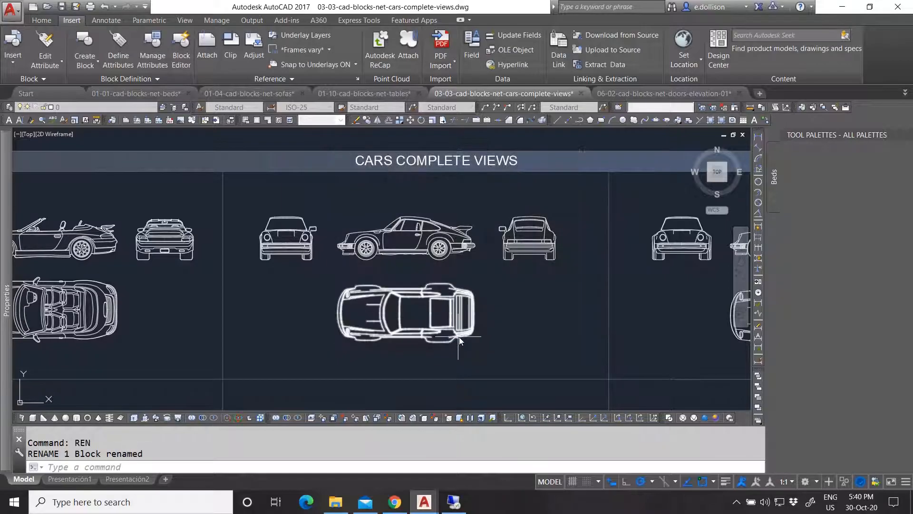
Check the renamed front-view block's name in its properties, and clear the selection.
{"action": "left_click", "coordinate": [319, 266]}
{"action": "left_click", "coordinate": [255, 210]}
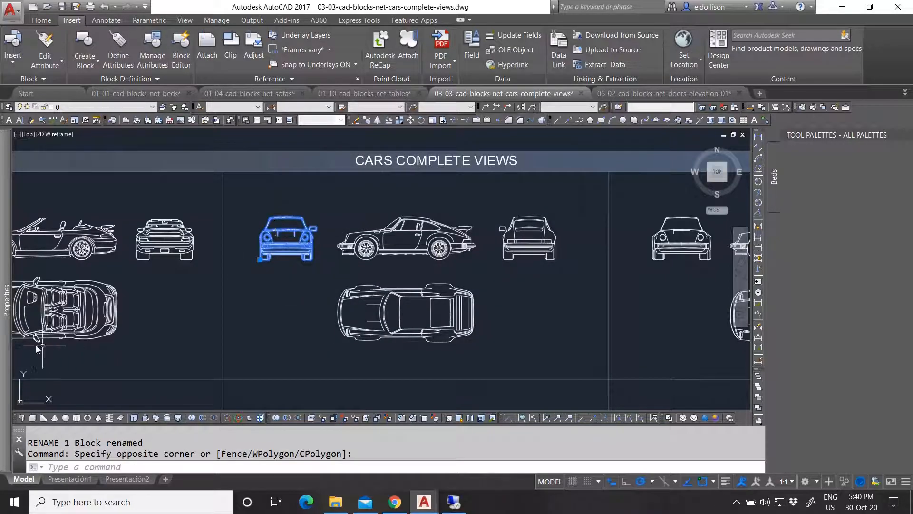
{"action": "mouse_move", "coordinate": [8, 329]}
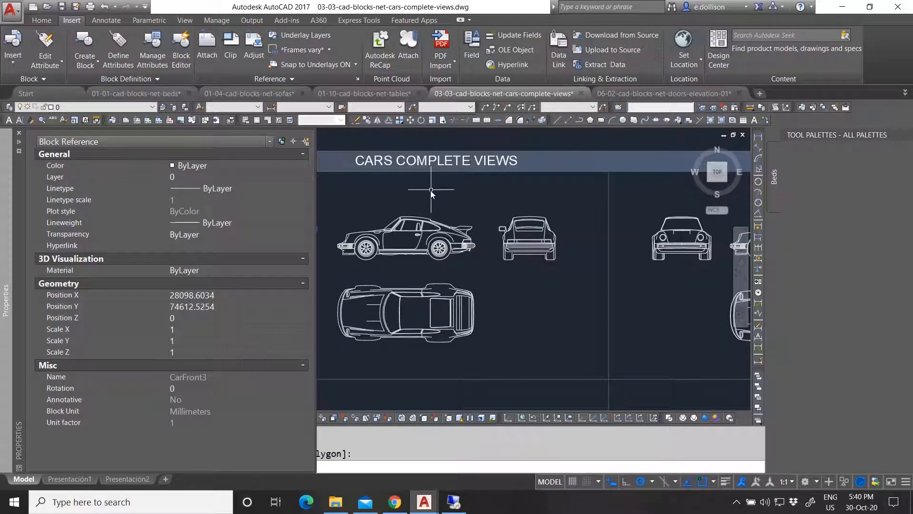
{"action": "key", "text": "Escape"}
{"action": "scroll", "coordinate": [402, 259], "scroll_direction": "down", "scroll_amount": 4}
{"action": "scroll", "coordinate": [402, 259], "scroll_direction": "down", "scroll_amount": 1}
{"action": "scroll", "coordinate": [395, 253], "scroll_direction": "up", "scroll_amount": 1}
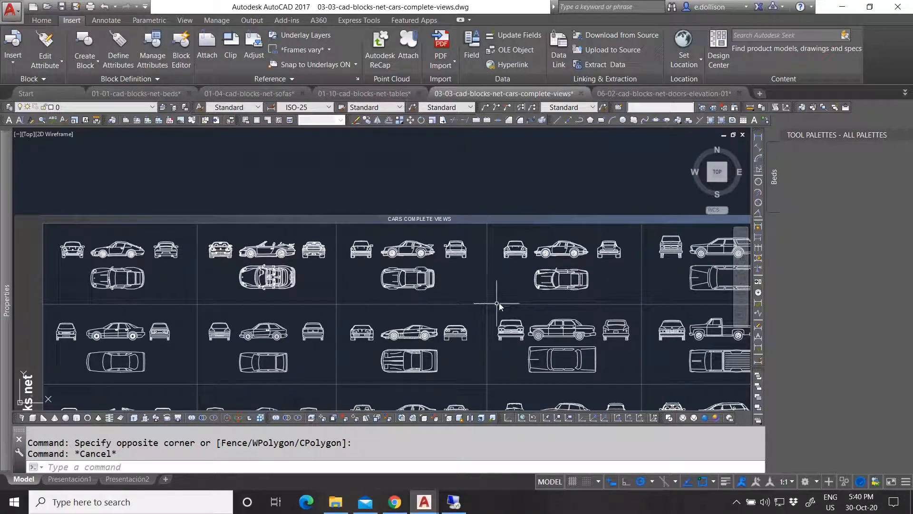
{"action": "scroll", "coordinate": [457, 285], "scroll_direction": "up", "scroll_amount": 3}
{"action": "scroll", "coordinate": [453, 280], "scroll_direction": "down", "scroll_amount": 2}
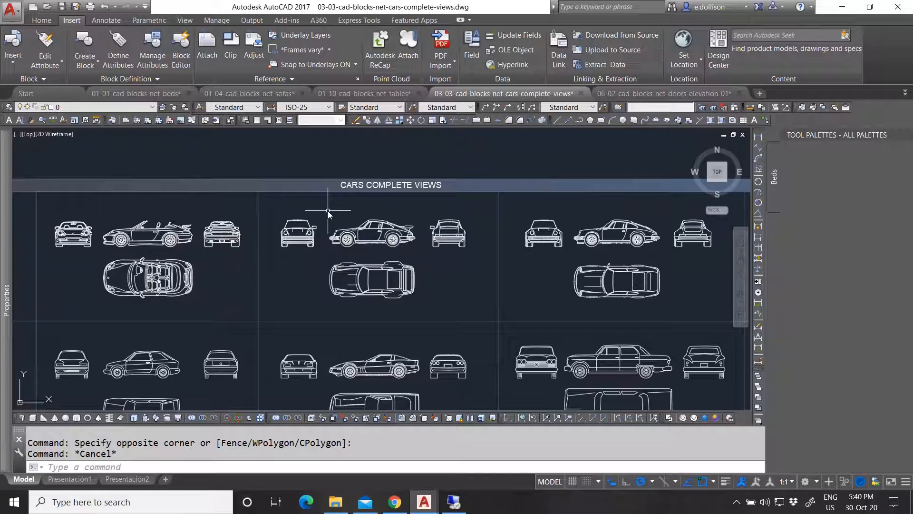
{"action": "scroll", "coordinate": [309, 214], "scroll_direction": "down", "scroll_amount": 5}
{"action": "scroll", "coordinate": [306, 213], "scroll_direction": "up", "scroll_amount": 2}
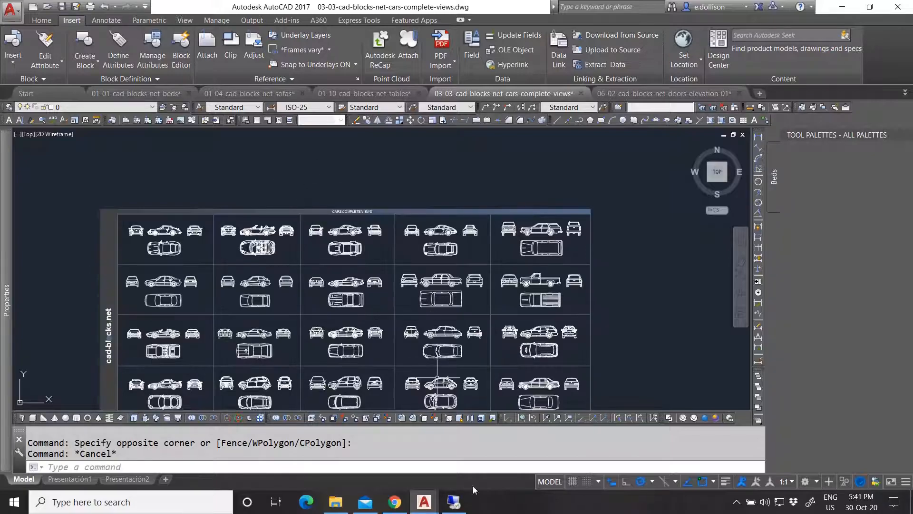
Switch to File Explorer and look through the exported car DWG files in the Blocks\Others folder.
{"action": "left_click", "coordinate": [340, 512]}
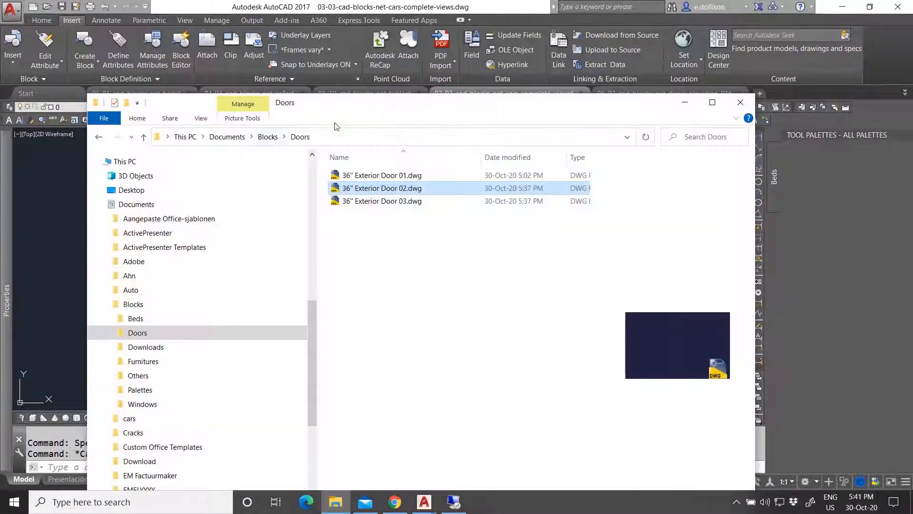
{"action": "left_click", "coordinate": [268, 136]}
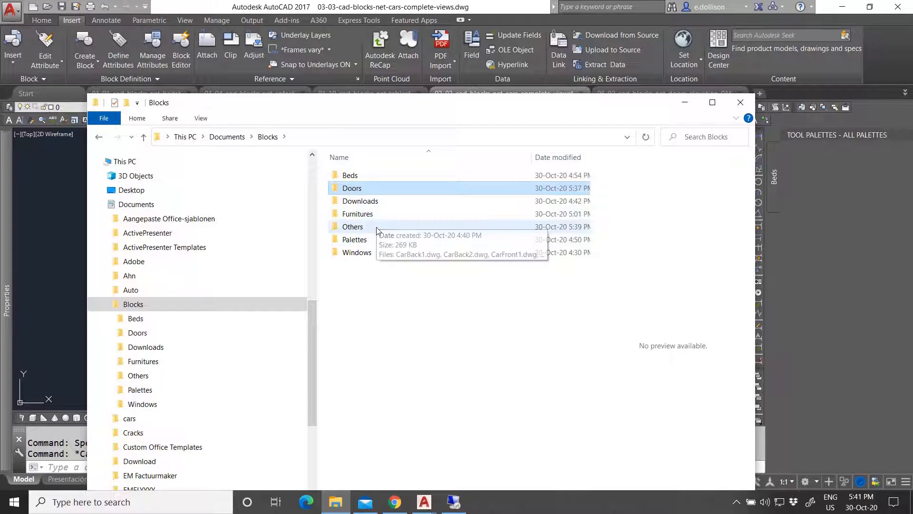
{"action": "double_click", "coordinate": [376, 227]}
{"action": "left_click", "coordinate": [371, 175]}
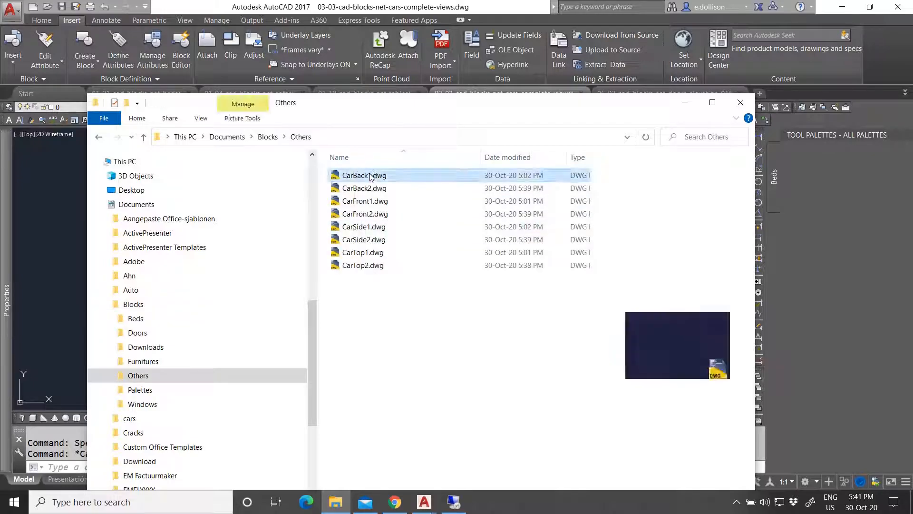
{"action": "left_click", "coordinate": [365, 188]}
{"action": "left_click", "coordinate": [365, 200]}
{"action": "left_click", "coordinate": [366, 213]}
{"action": "left_click", "coordinate": [364, 226]}
{"action": "left_click", "coordinate": [365, 239]}
{"action": "left_click", "coordinate": [366, 264]}
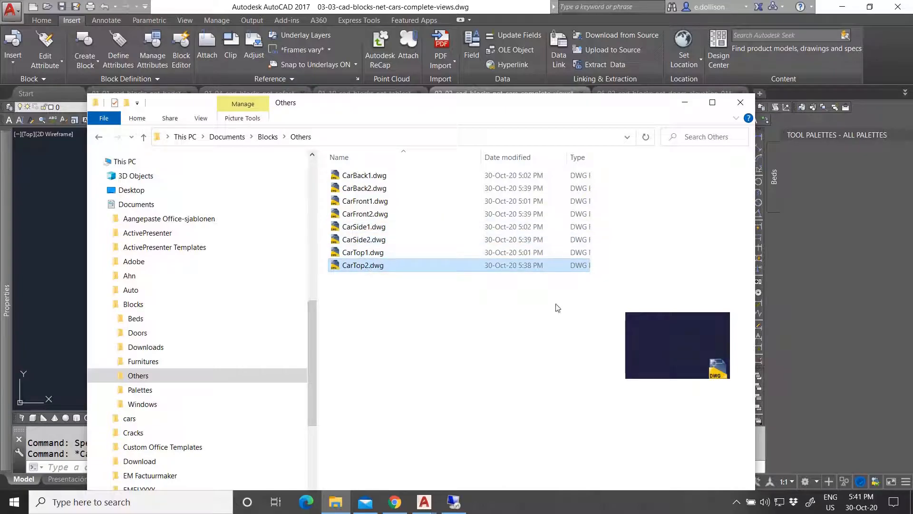
{"action": "left_click", "coordinate": [461, 326]}
{"action": "left_click", "coordinate": [684, 107]}
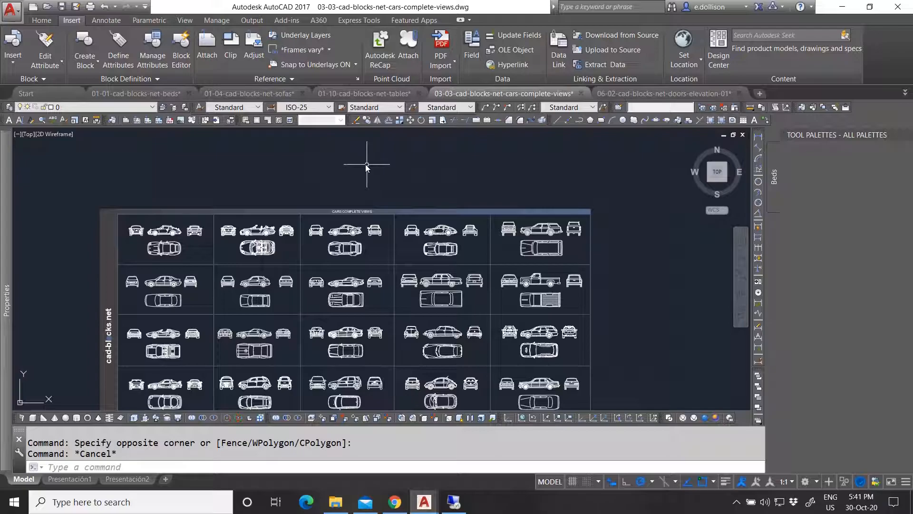
View the whole car sheet, and review the category subfolders of the Blocks folder in File Explorer.
{"action": "scroll", "coordinate": [315, 177], "scroll_direction": "down", "scroll_amount": 3}
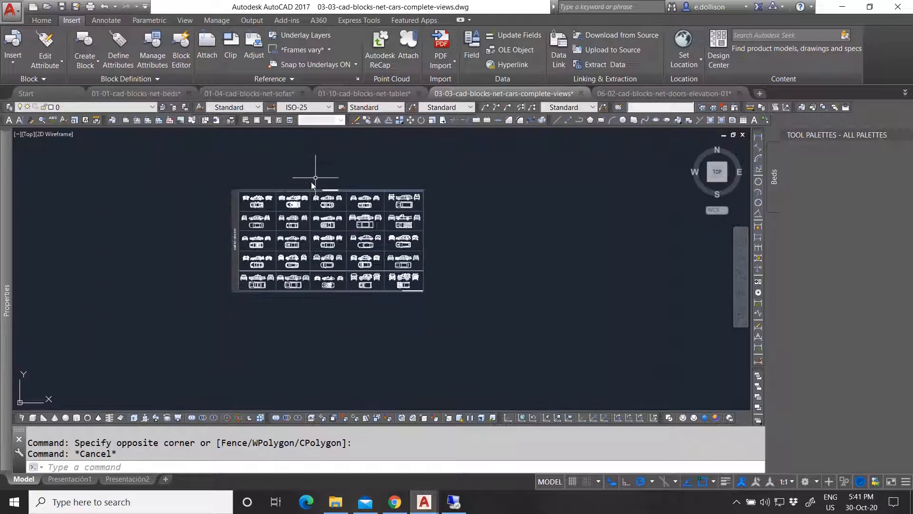
{"action": "scroll", "coordinate": [295, 204], "scroll_direction": "up", "scroll_amount": 2}
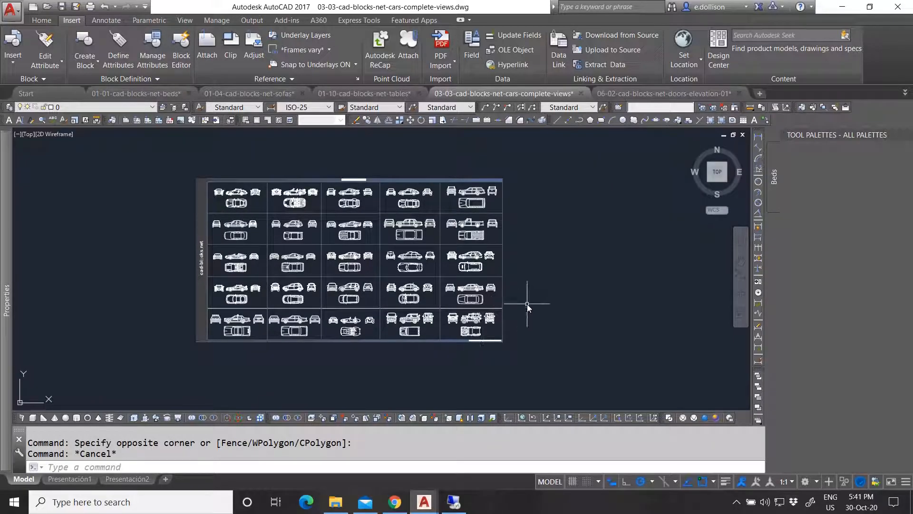
{"action": "left_click", "coordinate": [336, 502]}
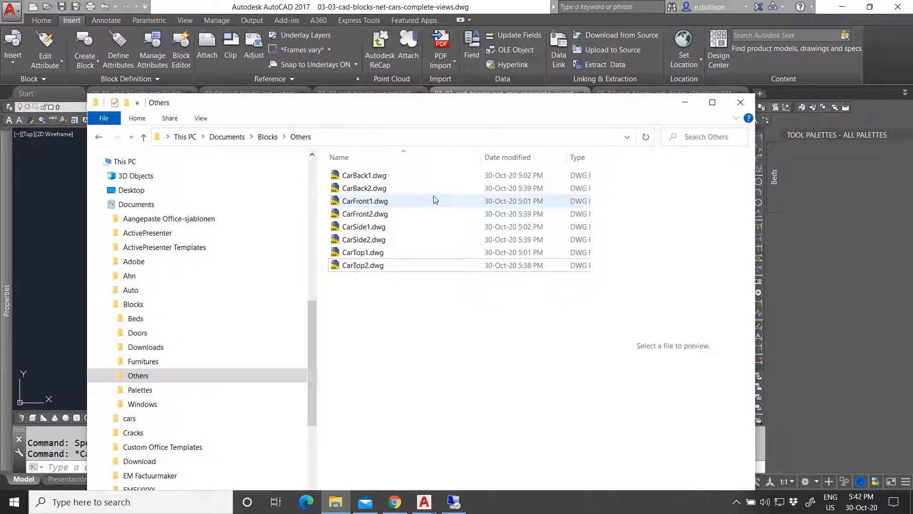
{"action": "left_click", "coordinate": [268, 138]}
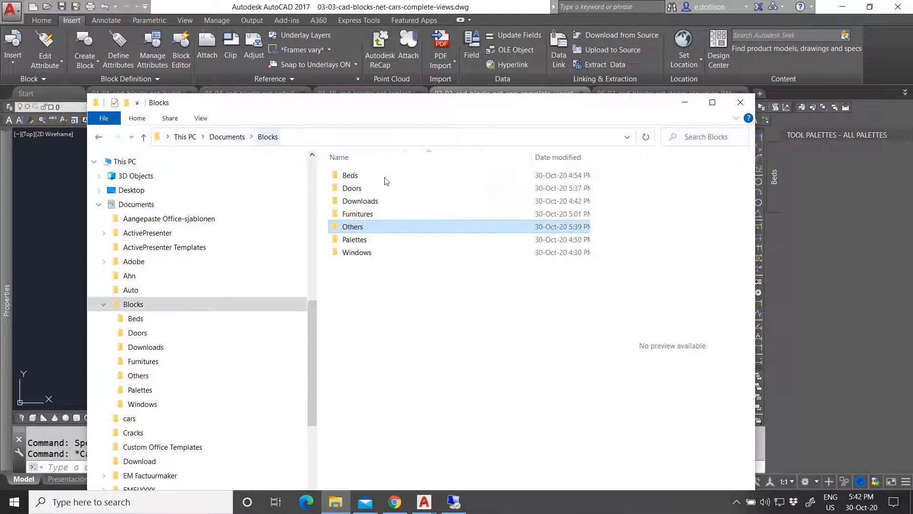
{"action": "left_click", "coordinate": [685, 103]}
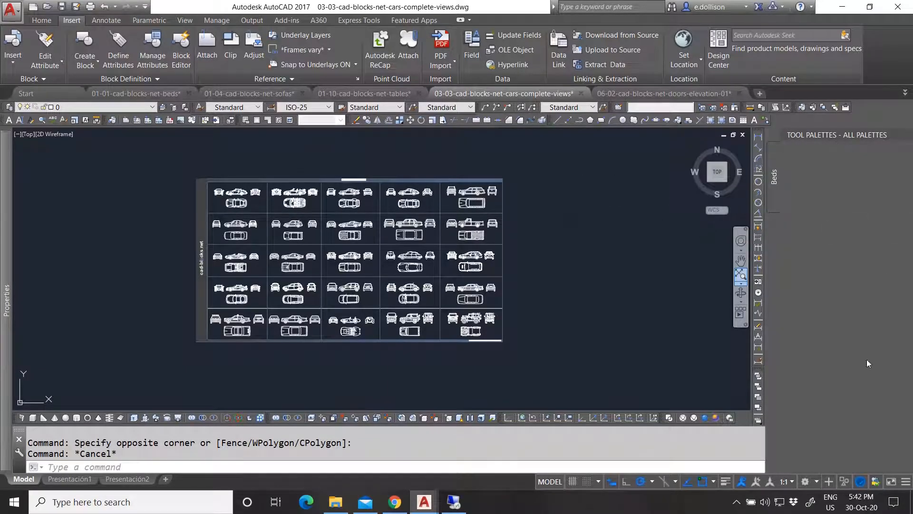
Float the Tool Palettes window over the drawing and dock it again along the drawing area's right side.
{"action": "left_click", "coordinate": [185, 20]}
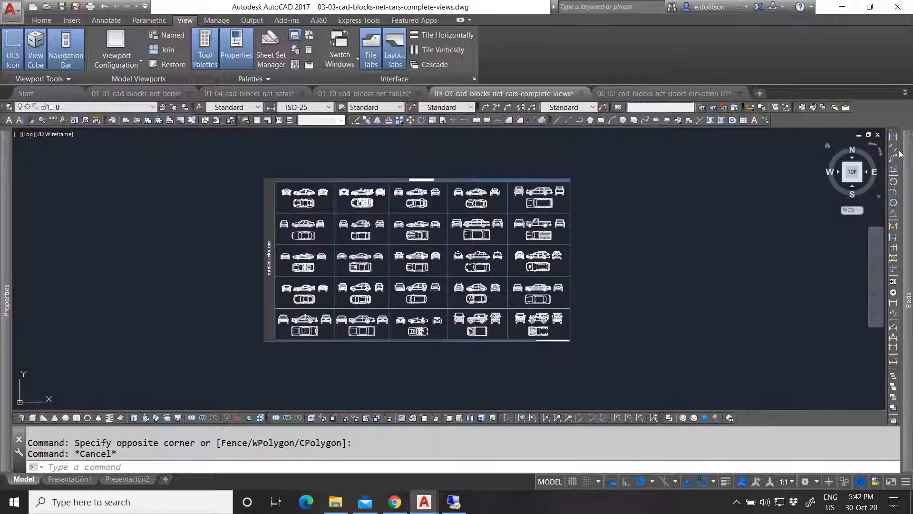
{"action": "mouse_move", "coordinate": [905, 155]}
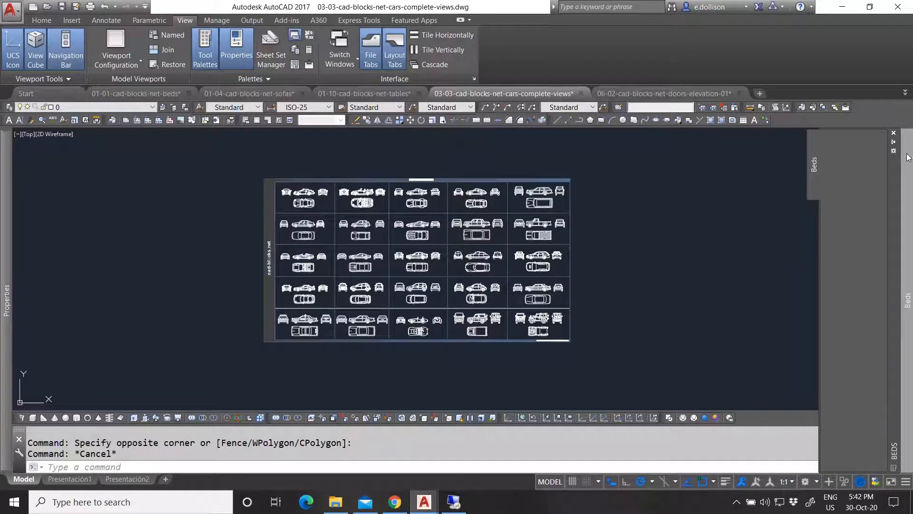
{"action": "left_click_drag", "start_coordinate": [896, 164], "coordinate": [662, 182]}
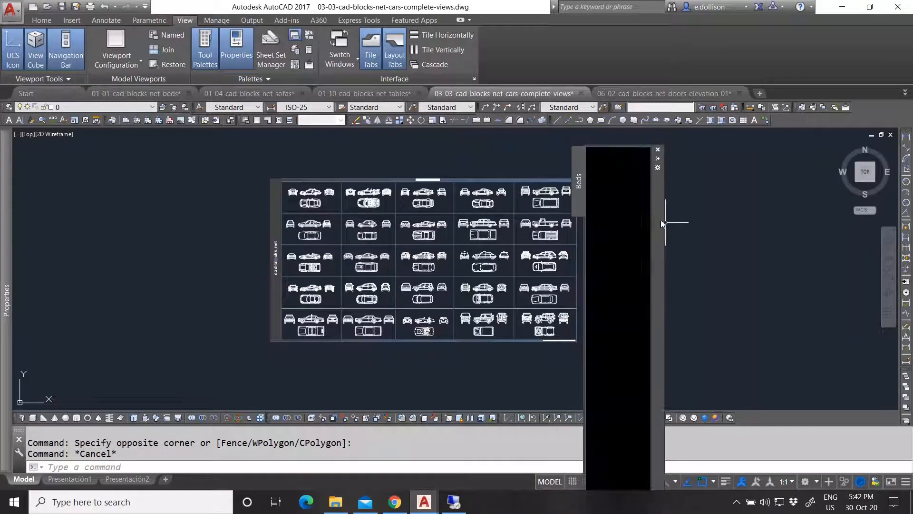
{"action": "mouse_move", "coordinate": [661, 219]}
{"action": "left_mouse_down"}
{"action": "mouse_move", "coordinate": [911, 227]}
{"action": "mouse_move", "coordinate": [833, 228]}
{"action": "mouse_move", "coordinate": [869, 255]}
{"action": "left_mouse_up"}
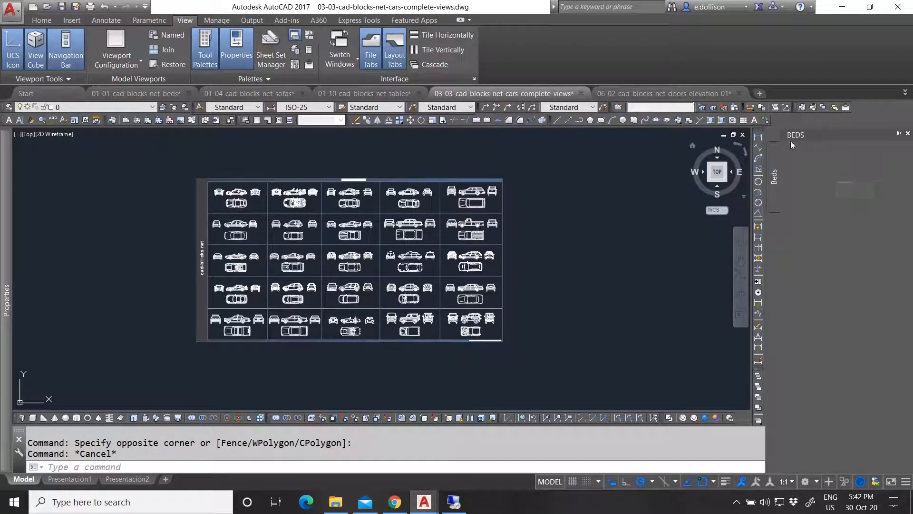
Open the Customize dialog for the tool palettes and move it clear of the docked Beds palette.
{"action": "mouse_move", "coordinate": [797, 269]}
{"action": "right_click", "coordinate": [838, 295]}
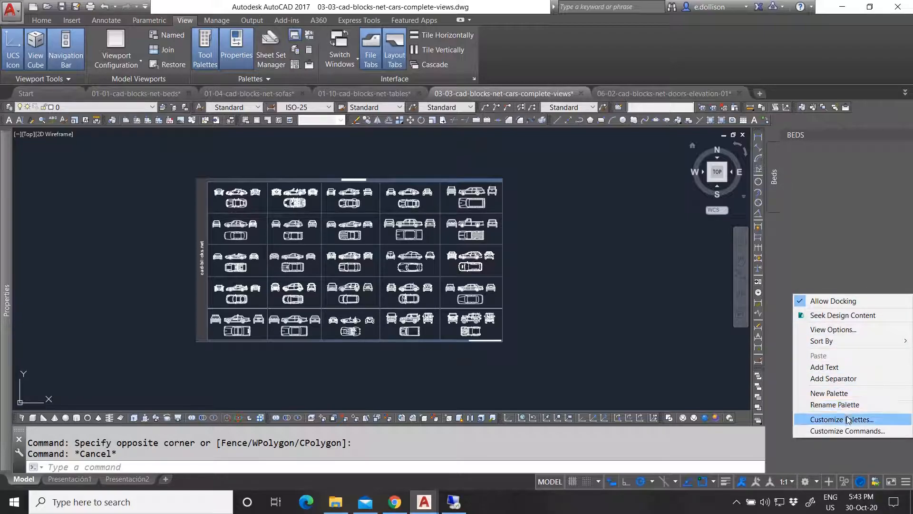
{"action": "right_click", "coordinate": [817, 230]}
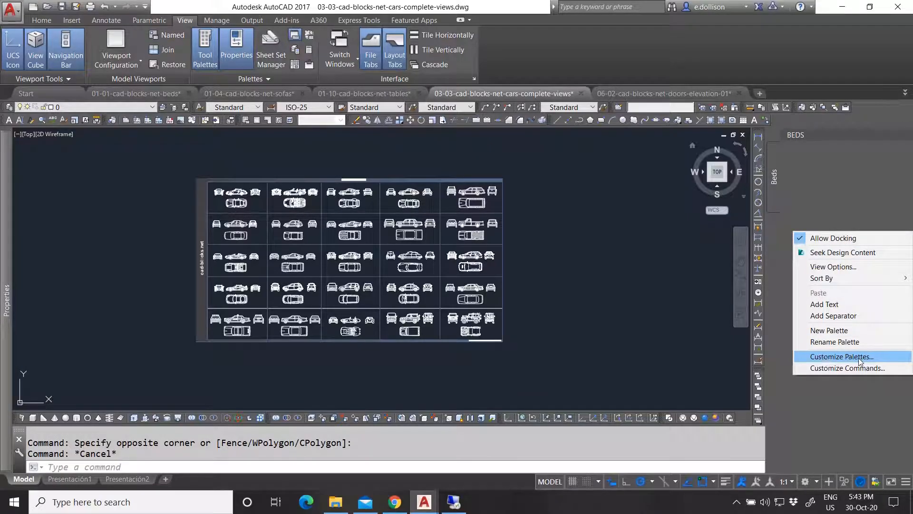
{"action": "left_click", "coordinate": [859, 358]}
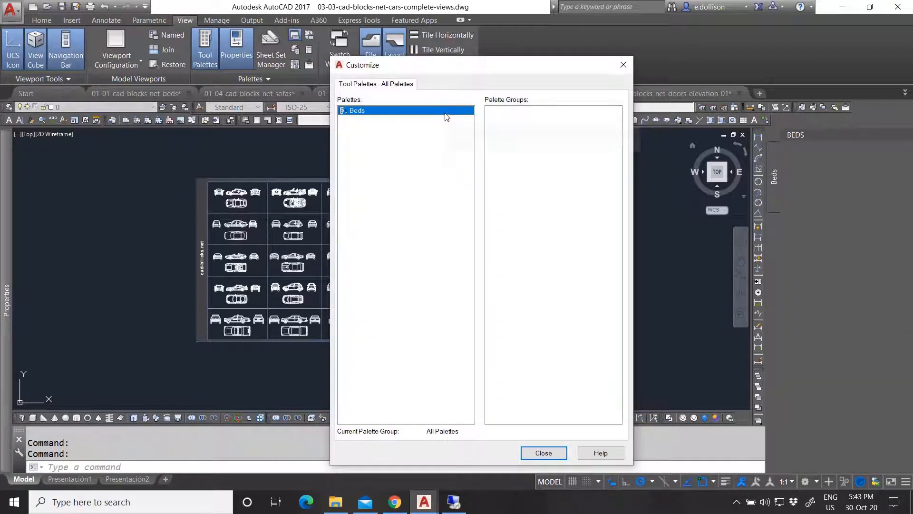
{"action": "left_click_drag", "start_coordinate": [428, 65], "coordinate": [388, 61]}
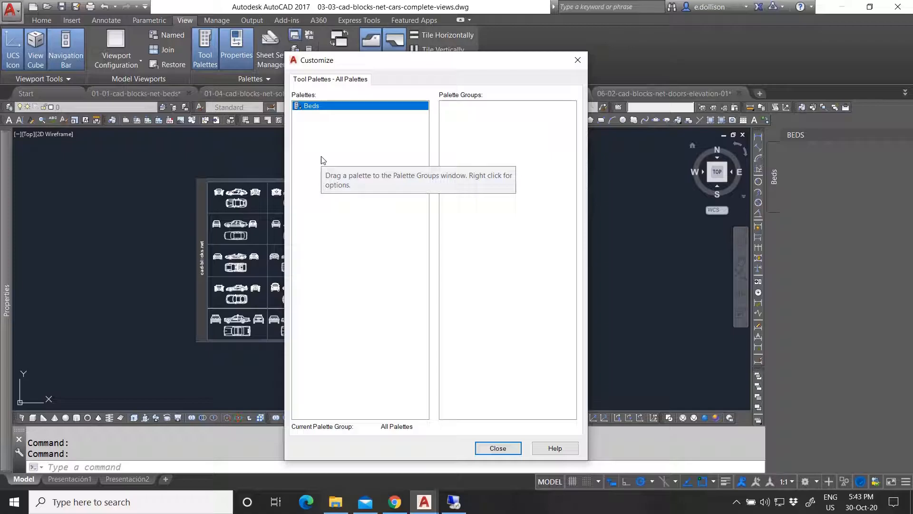
Create a new tool palette named Cars.
{"action": "right_click", "coordinate": [321, 135]}
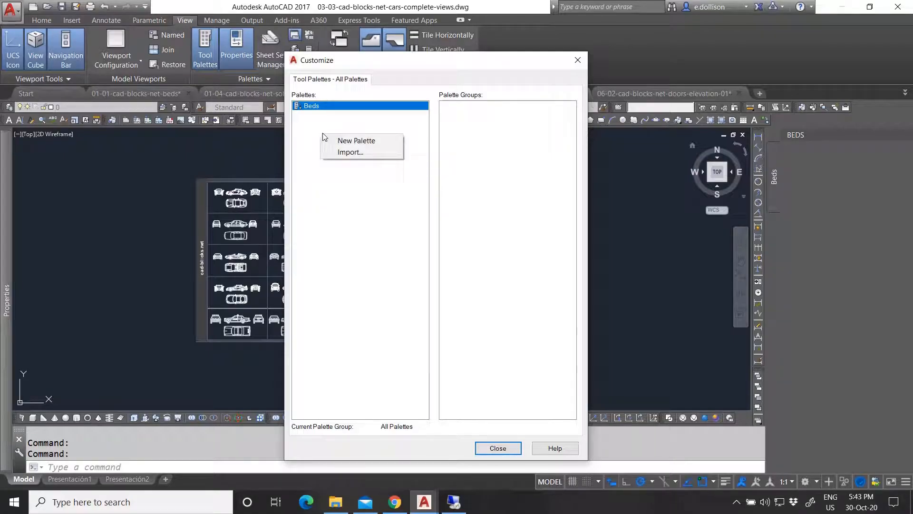
{"action": "left_click", "coordinate": [347, 146]}
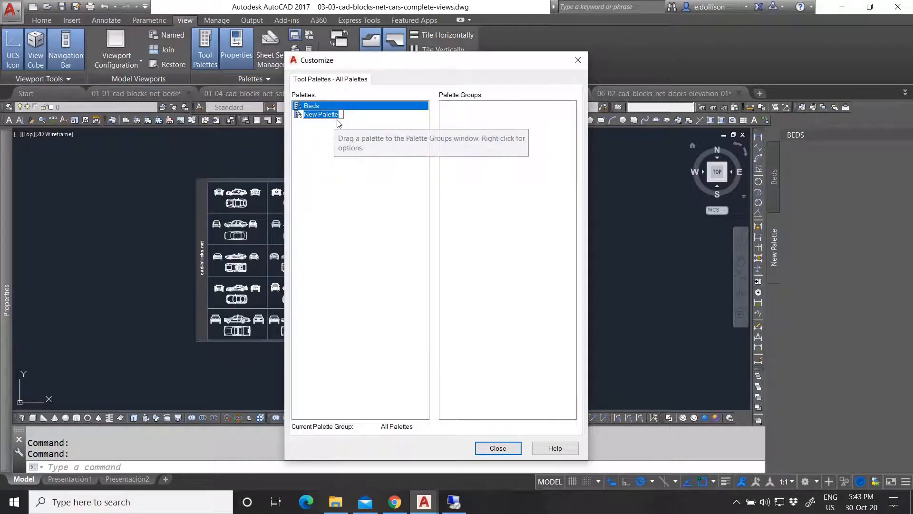
{"action": "type", "text": "Cars"}
{"action": "key", "text": "Return"}
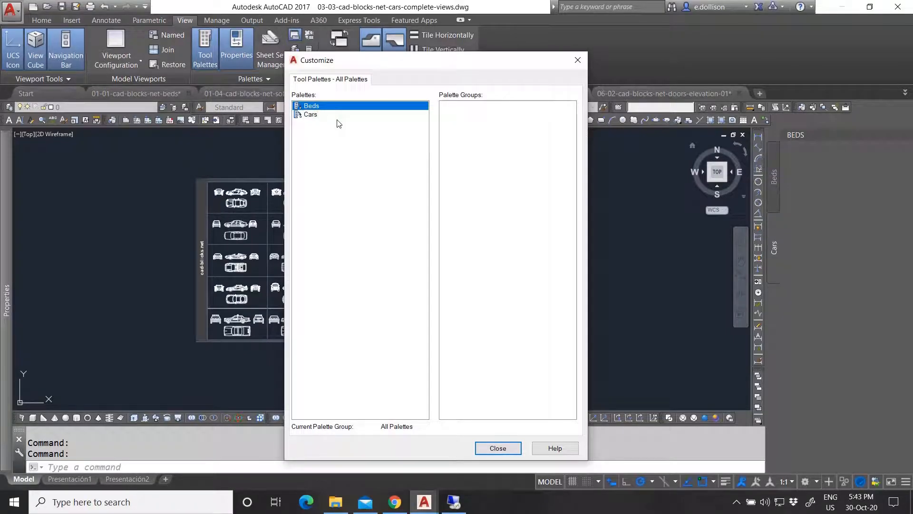
Add another tool palette named Diners after the Cars palette.
{"action": "right_click", "coordinate": [357, 138]}
{"action": "left_click", "coordinate": [370, 143]}
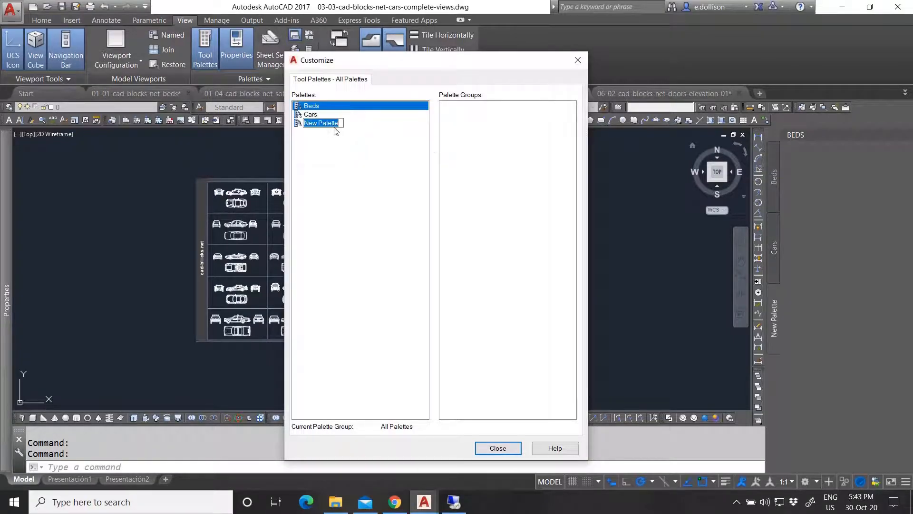
{"action": "type", "text": "Tab"}
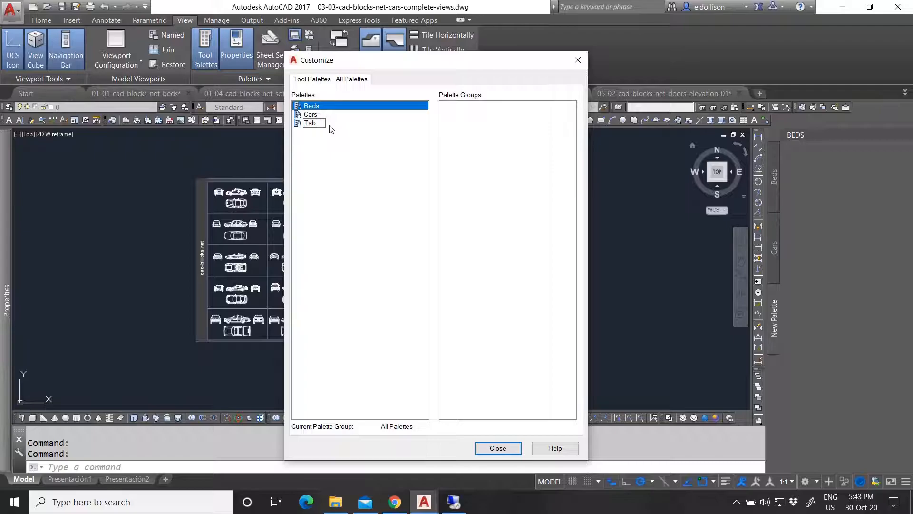
{"action": "key", "text": "BackSpace"}
{"action": "key", "text": "BackSpace"}
{"action": "key", "text": "BackSpace"}
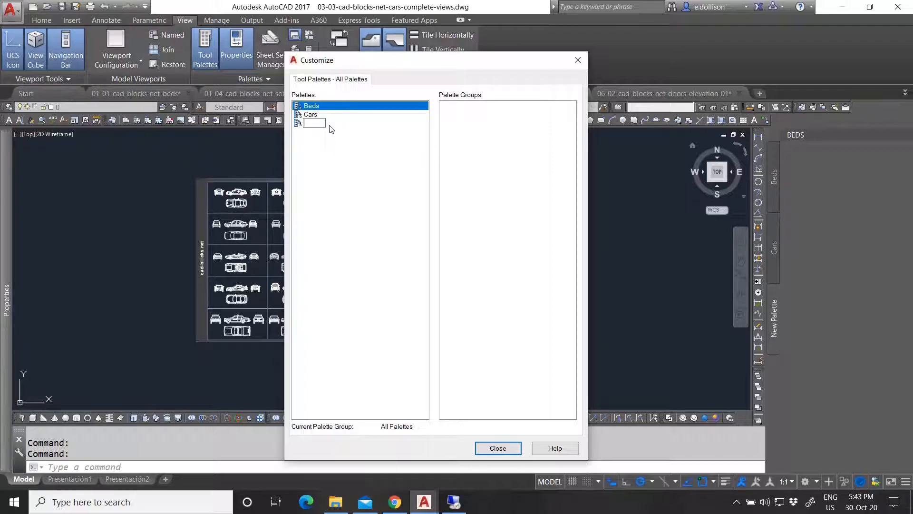
{"action": "type", "text": "Furnitures"}
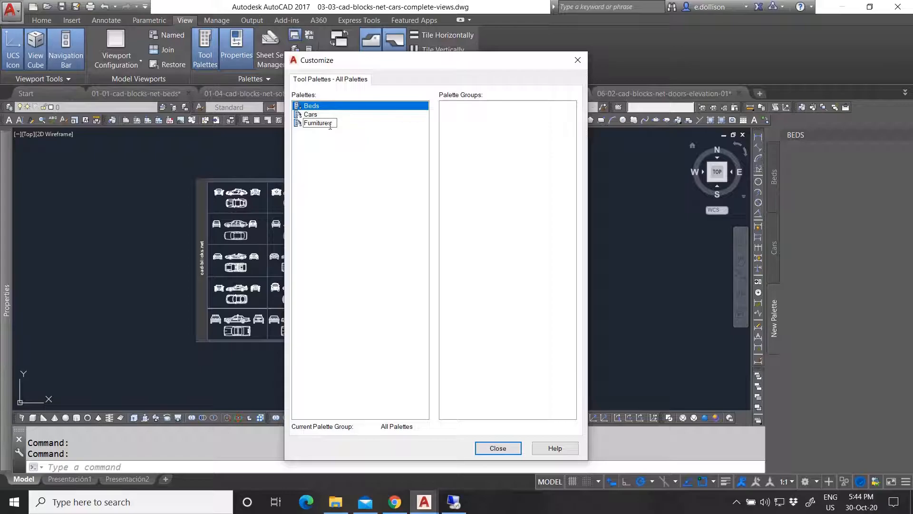
{"action": "key", "text": "BackSpace"}
{"action": "key", "text": "BackSpace"}
{"action": "key", "text": "BackSpace"}
{"action": "key", "text": "BackSpace"}
{"action": "key", "text": "BackSpace"}
{"action": "key", "text": "BackSpace"}
{"action": "key", "text": "BackSpace"}
{"action": "key", "text": "BackSpace"}
{"action": "key", "text": "BackSpace"}
{"action": "type", "text": "Diners"}
{"action": "key", "text": "Return"}
Add a tool palette named Doors to the palette list.
{"action": "right_click", "coordinate": [337, 140]}
{"action": "left_click", "coordinate": [355, 148]}
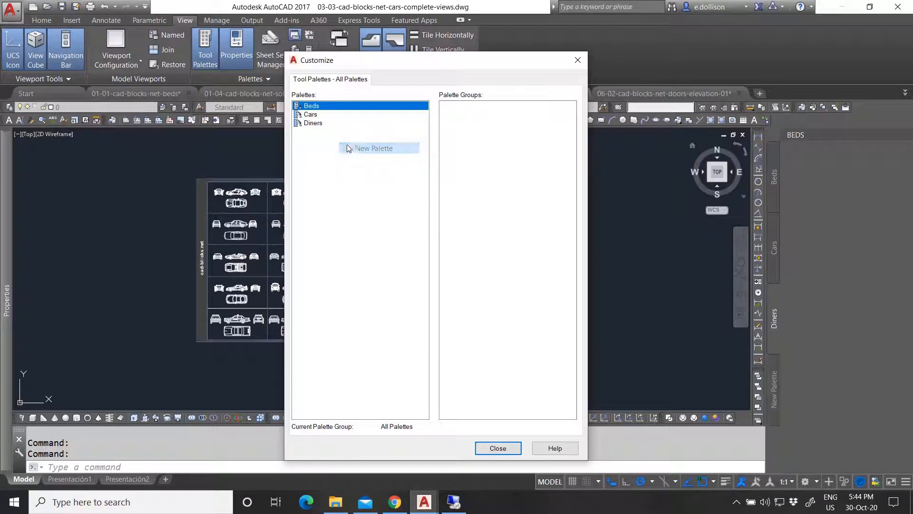
{"action": "type", "text": "Doors"}
{"action": "key", "text": "Return"}
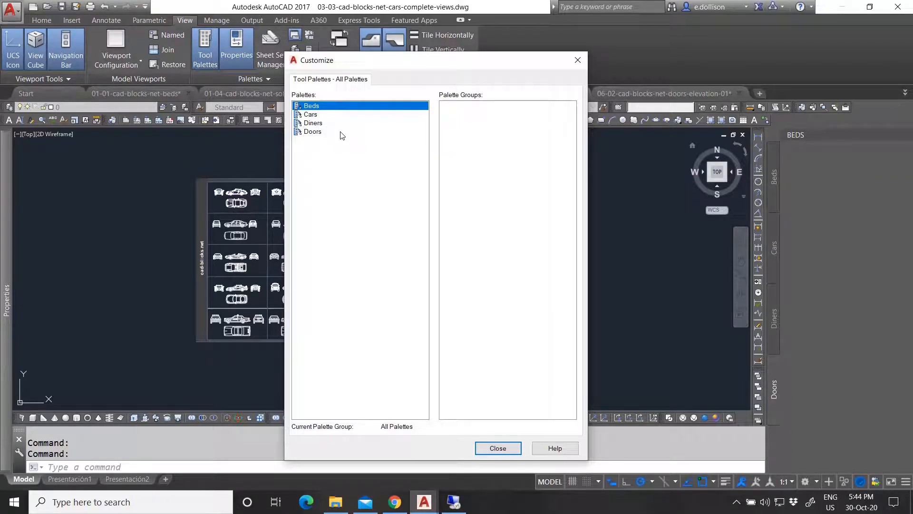
Add a tool palette named Windows after the Doors palette.
{"action": "right_click", "coordinate": [343, 154]}
{"action": "left_click", "coordinate": [355, 162]}
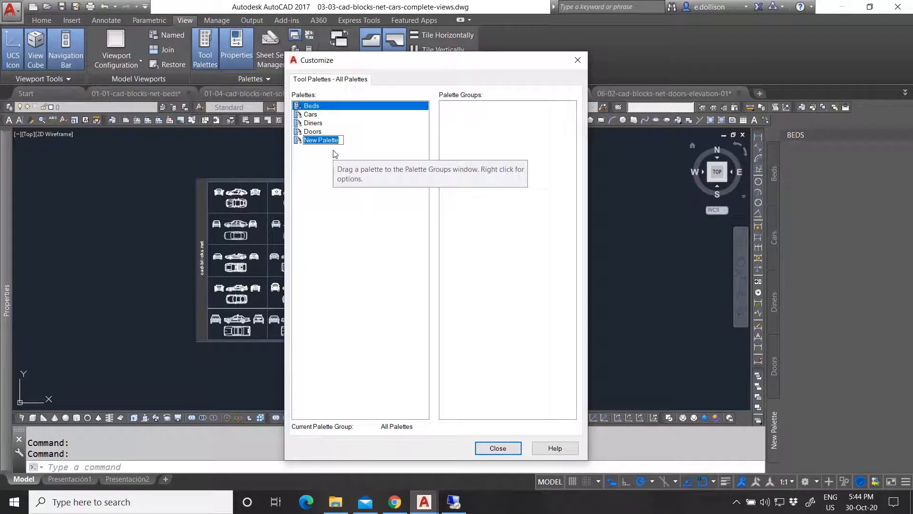
{"action": "type", "text": "Wo"}
{"action": "type", "text": "ndows"}
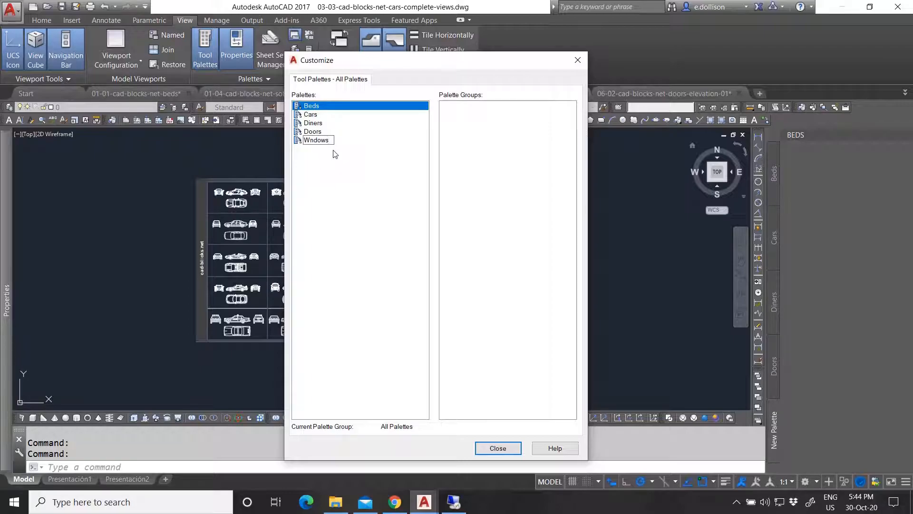
{"action": "key", "text": "Return"}
Create one more tool palette named Sofas.
{"action": "right_click", "coordinate": [335, 154]}
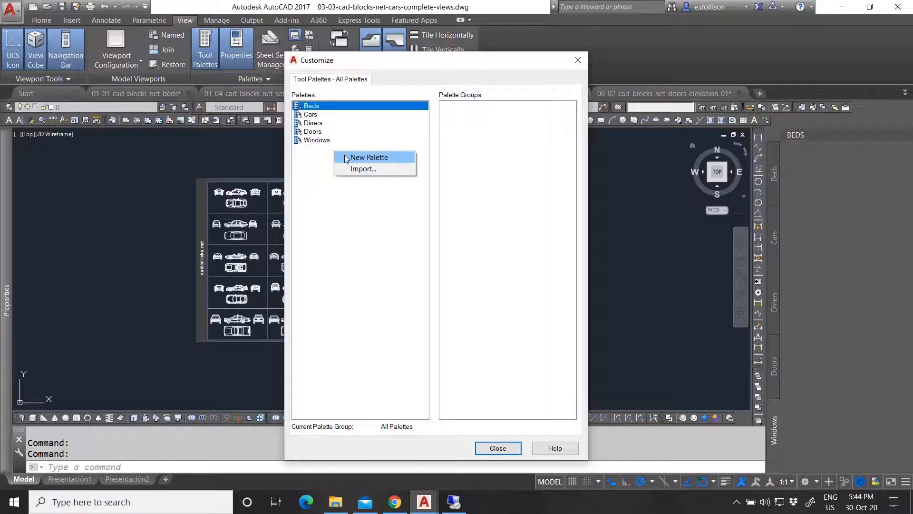
{"action": "left_click", "coordinate": [345, 156]}
{"action": "key", "text": "BackSpace"}
{"action": "type", "text": "Sofas"}
{"action": "key", "text": "Return"}
{"action": "right_click", "coordinate": [330, 177]}
{"action": "left_click", "coordinate": [327, 174]}
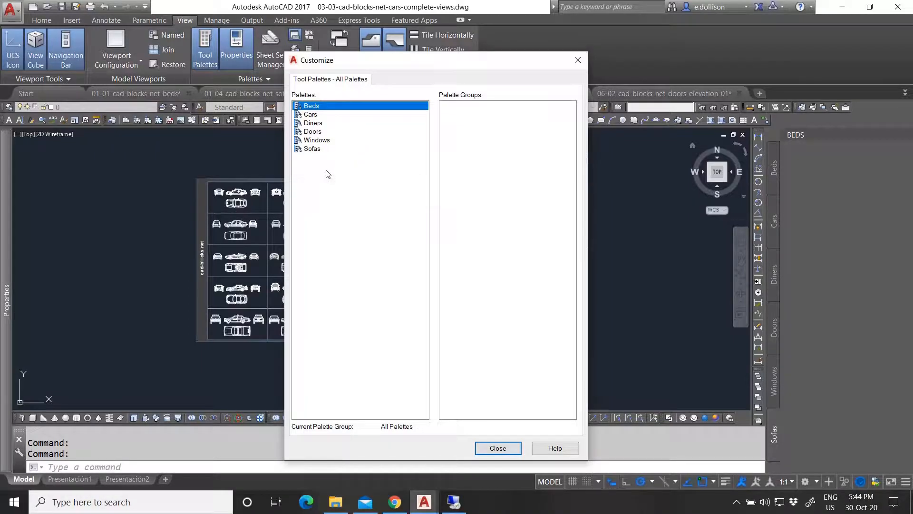
{"action": "left_click_drag", "start_coordinate": [363, 61], "coordinate": [343, 109]}
{"action": "mouse_move", "coordinate": [359, 110]}
{"action": "left_mouse_down"}
{"action": "mouse_move", "coordinate": [602, 117]}
{"action": "mouse_move", "coordinate": [384, 77]}
{"action": "mouse_move", "coordinate": [217, 108]}
{"action": "mouse_move", "coordinate": [302, 96]}
{"action": "mouse_move", "coordinate": [279, 60]}
{"action": "left_mouse_up"}
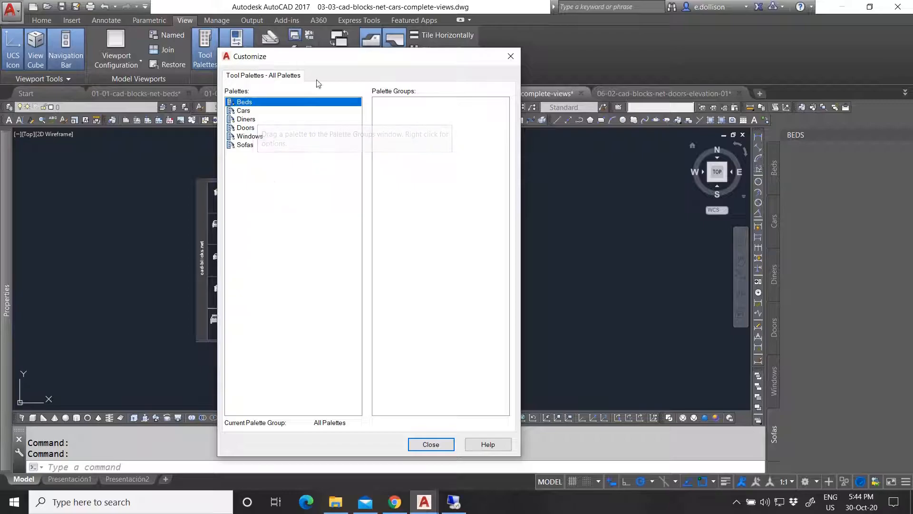
{"action": "right_click", "coordinate": [262, 181]}
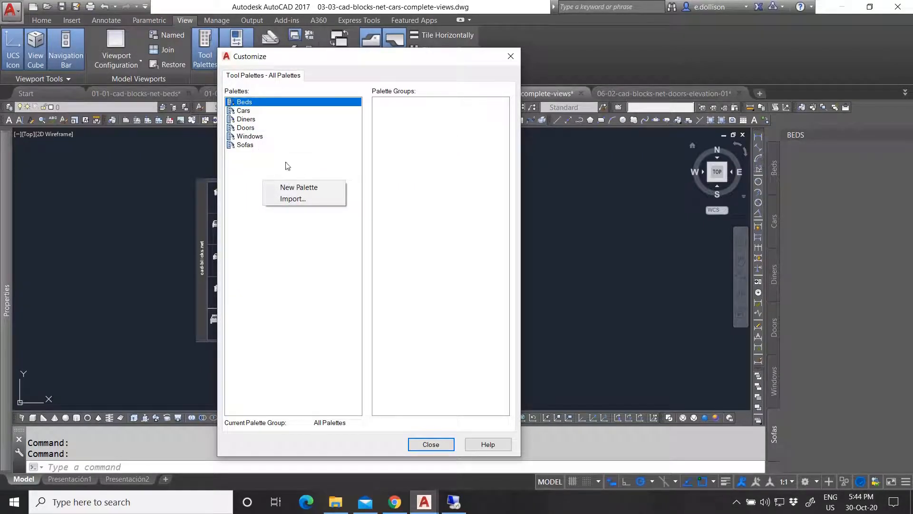
{"action": "left_click", "coordinate": [259, 158]}
{"action": "right_click", "coordinate": [245, 163]}
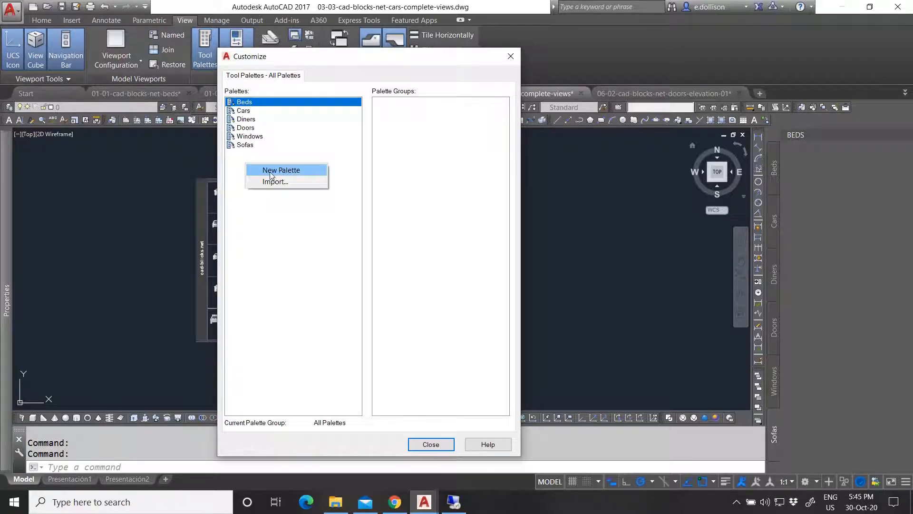
{"action": "left_click", "coordinate": [287, 216]}
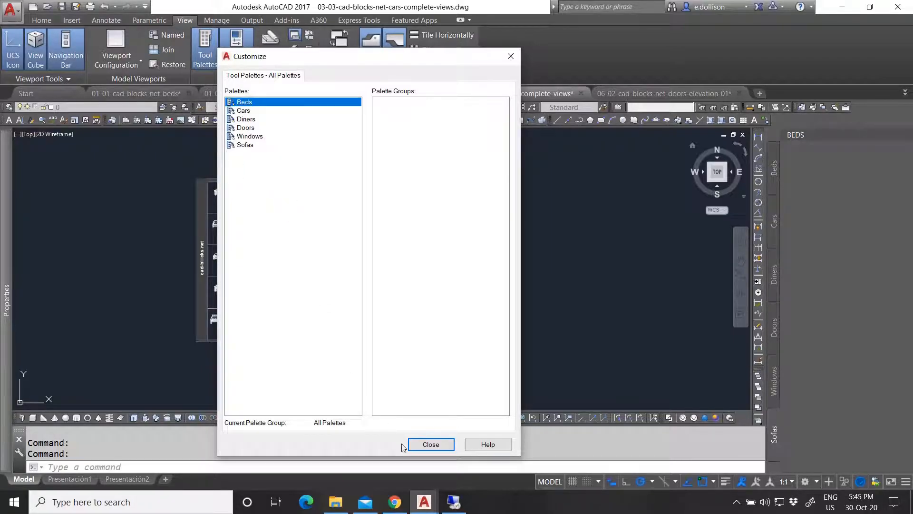
Close the Customize dialog, switch to File Explorer at the Blocks folder and move its window clear of the tool palettes.
{"action": "left_click", "coordinate": [419, 442]}
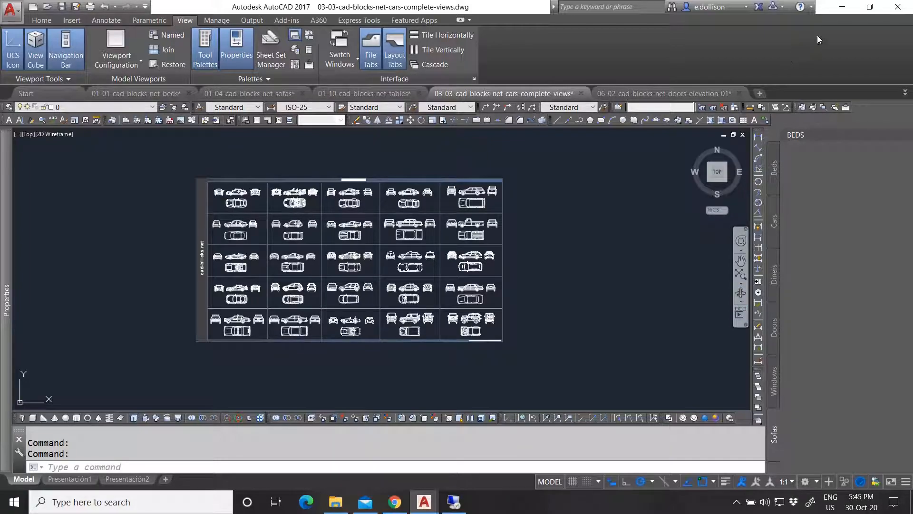
{"action": "left_click", "coordinate": [842, 7]}
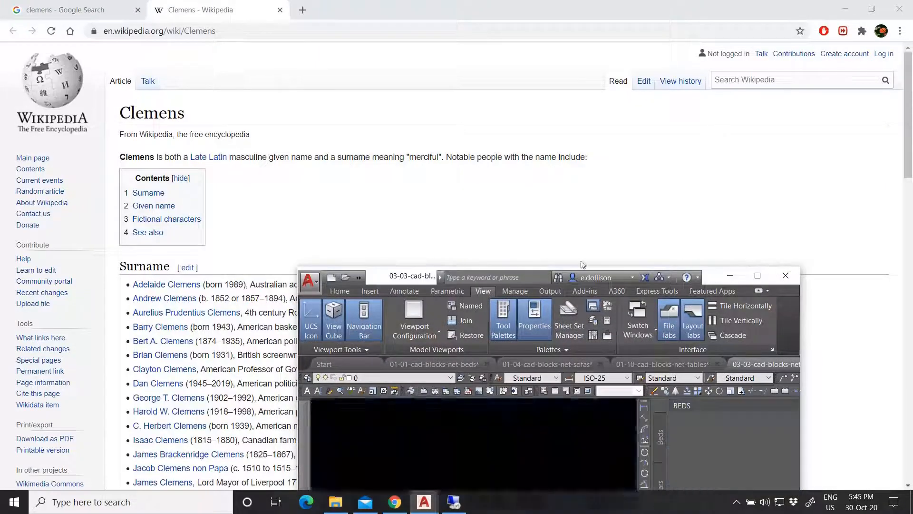
{"action": "left_click", "coordinate": [762, 277]}
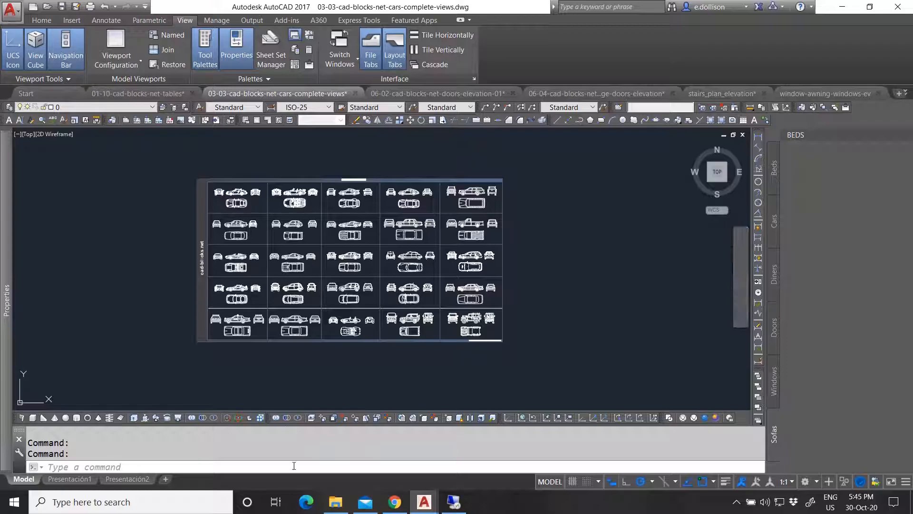
{"action": "left_click", "coordinate": [335, 502]}
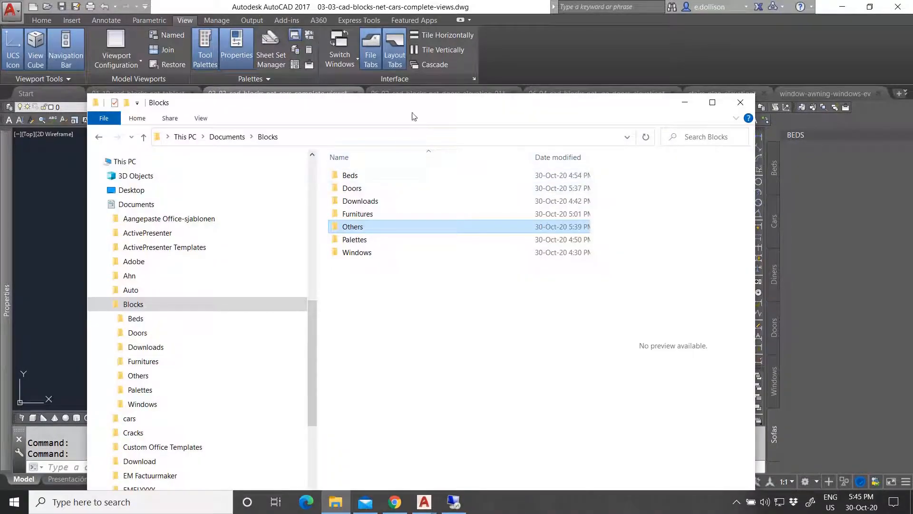
{"action": "left_click_drag", "start_coordinate": [632, 105], "coordinate": [573, 51]}
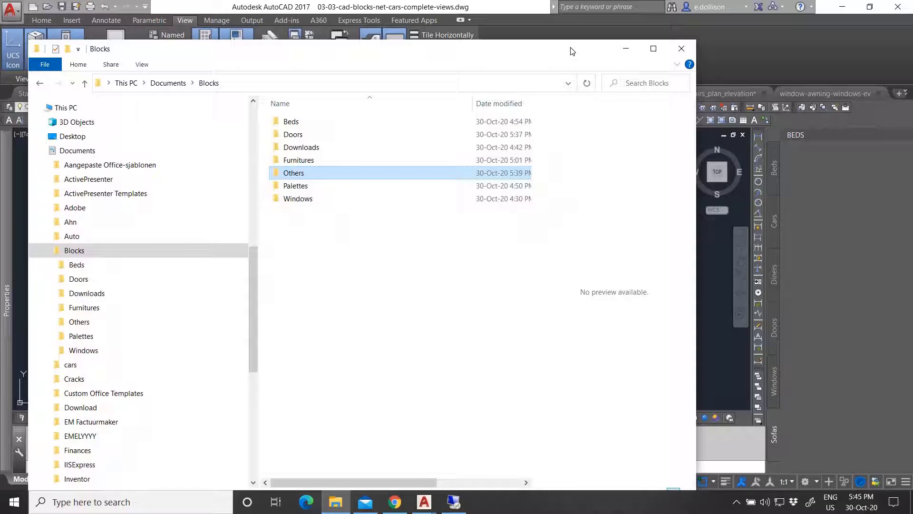
Open the Beds folder and select all of its DWG files, from DouBed1.dwg to SingBed2.dwg.
{"action": "double_click", "coordinate": [291, 122]}
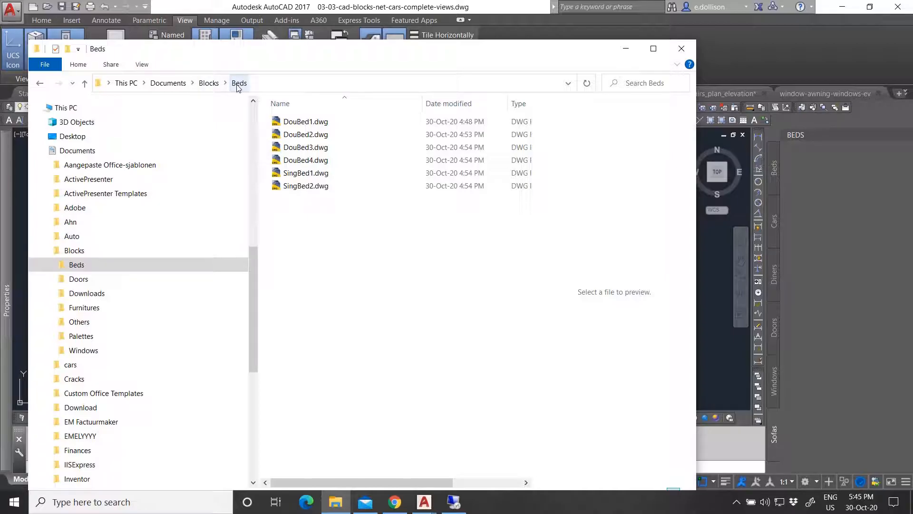
{"action": "left_click", "coordinate": [209, 84]}
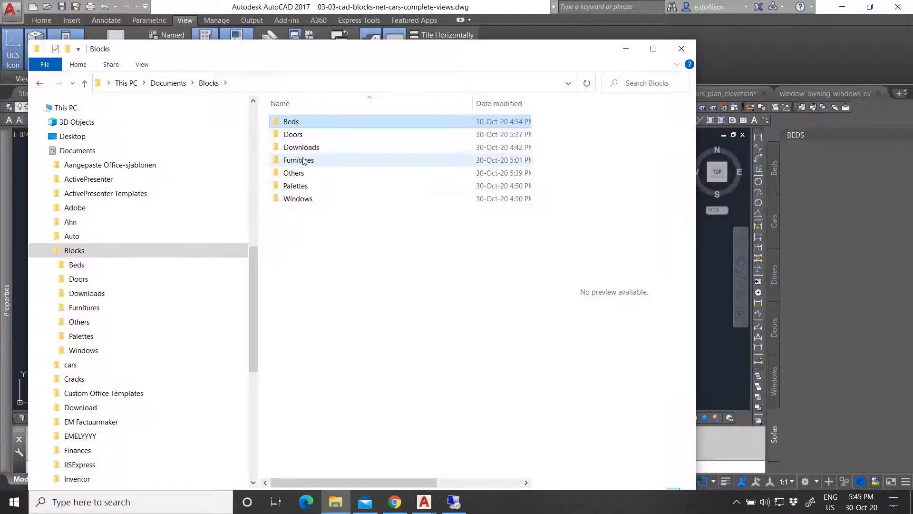
{"action": "double_click", "coordinate": [306, 125]}
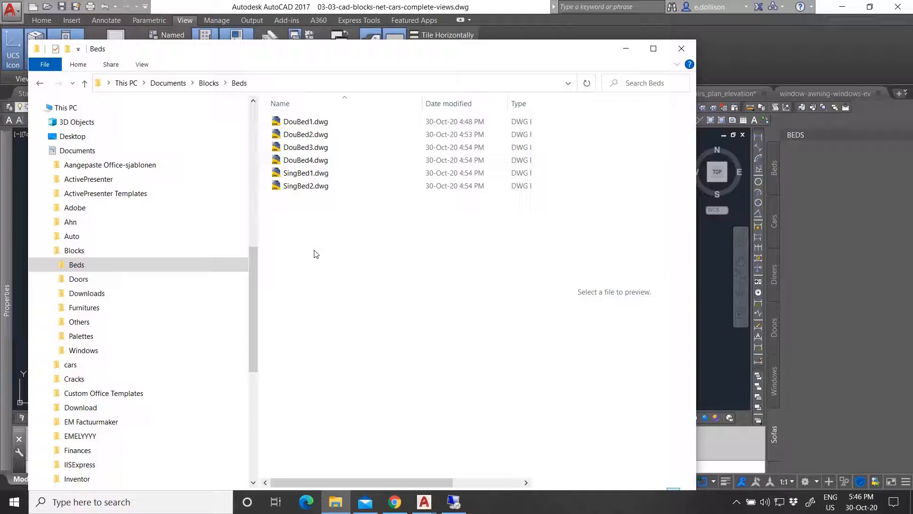
{"action": "left_click_drag", "start_coordinate": [348, 53], "coordinate": [382, 113]}
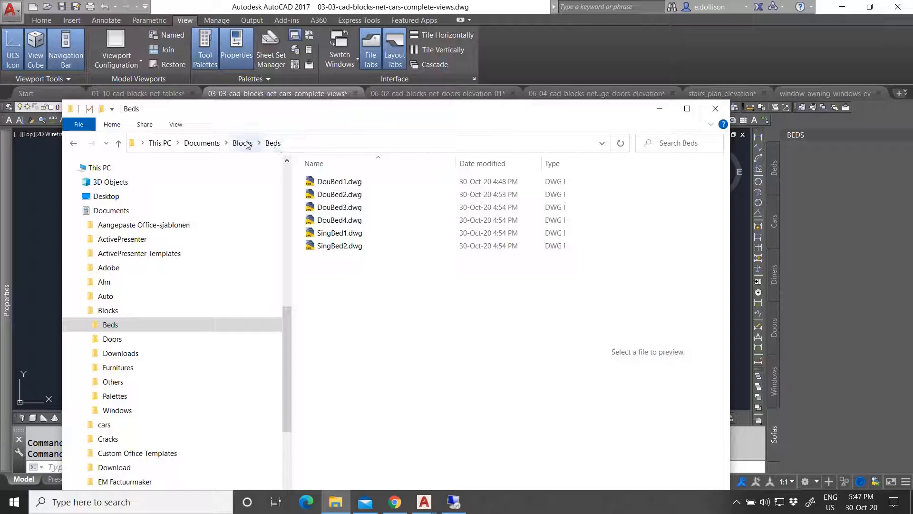
{"action": "left_click_drag", "start_coordinate": [346, 286], "coordinate": [326, 185]}
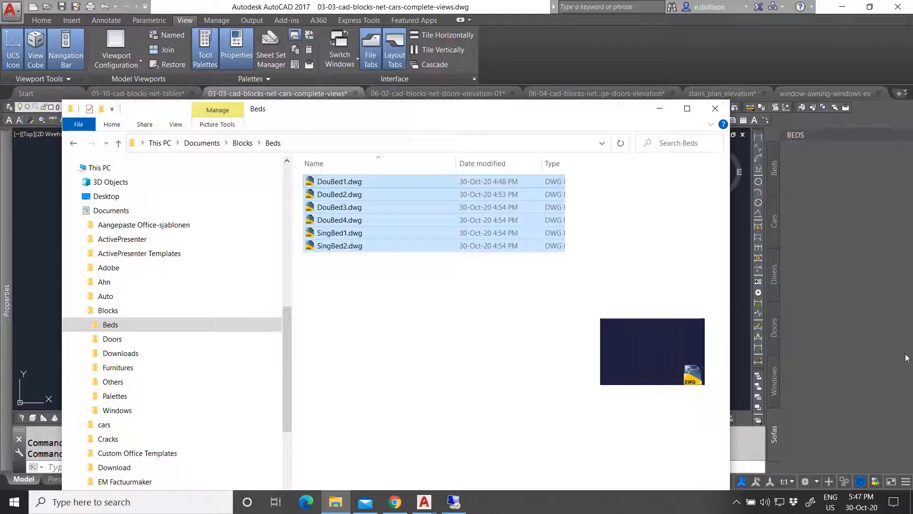
Make the Beds tool palette current in AutoCAD and add all the selected bed DWG files to it from File Explorer.
{"action": "left_click", "coordinate": [659, 109]}
{"action": "left_click", "coordinate": [774, 167]}
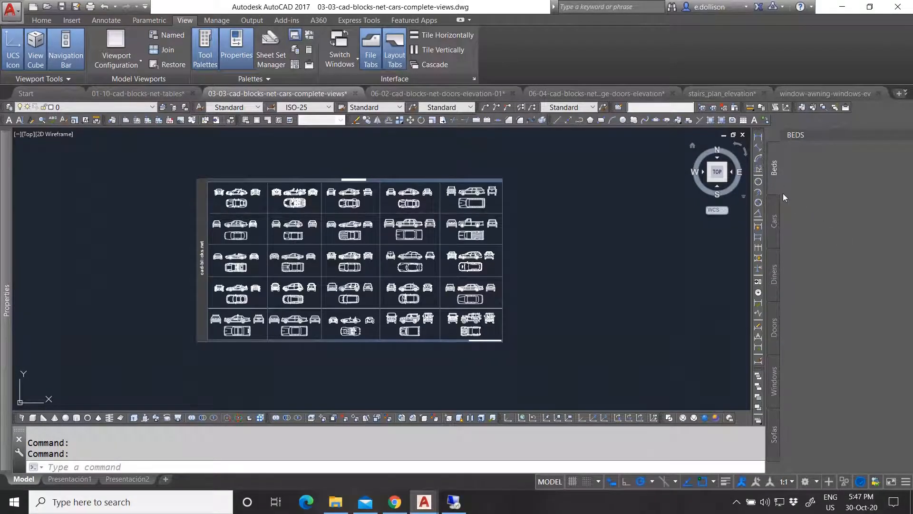
{"action": "left_click", "coordinate": [335, 501]}
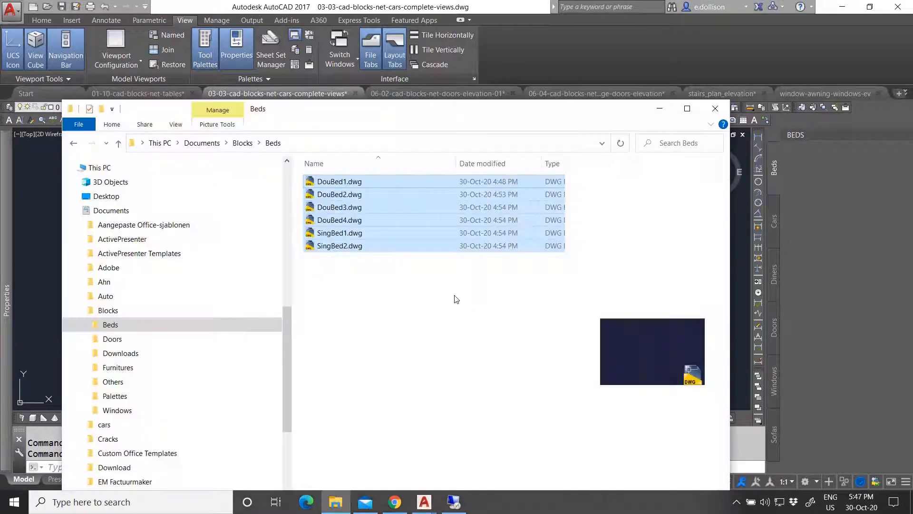
{"action": "left_click_drag", "start_coordinate": [366, 186], "coordinate": [821, 253]}
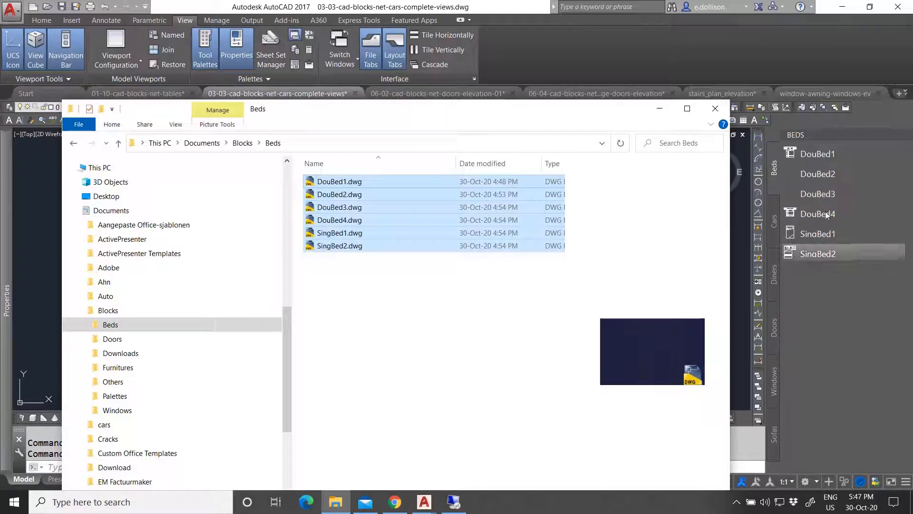
Minimize File Explorer and give the DouBed1 tool the name Double Bed 1 and the description Bed with 2 side tables.
{"action": "left_click", "coordinate": [659, 109]}
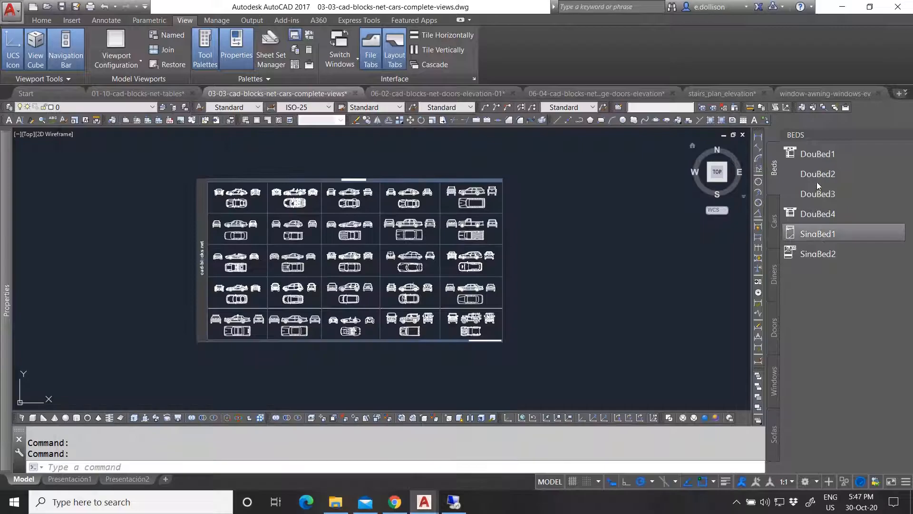
{"action": "right_click", "coordinate": [814, 154]}
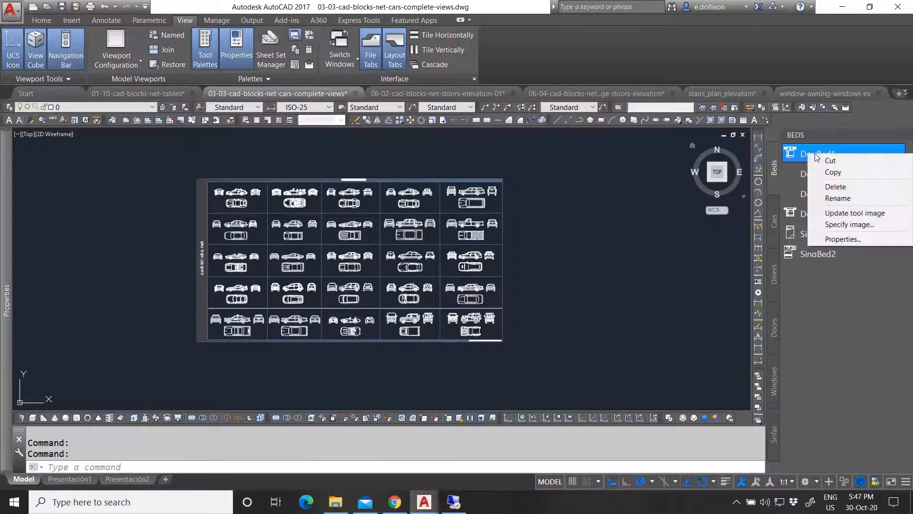
{"action": "left_click", "coordinate": [852, 240]}
{"action": "left_click_drag", "start_coordinate": [426, 134], "coordinate": [321, 92]}
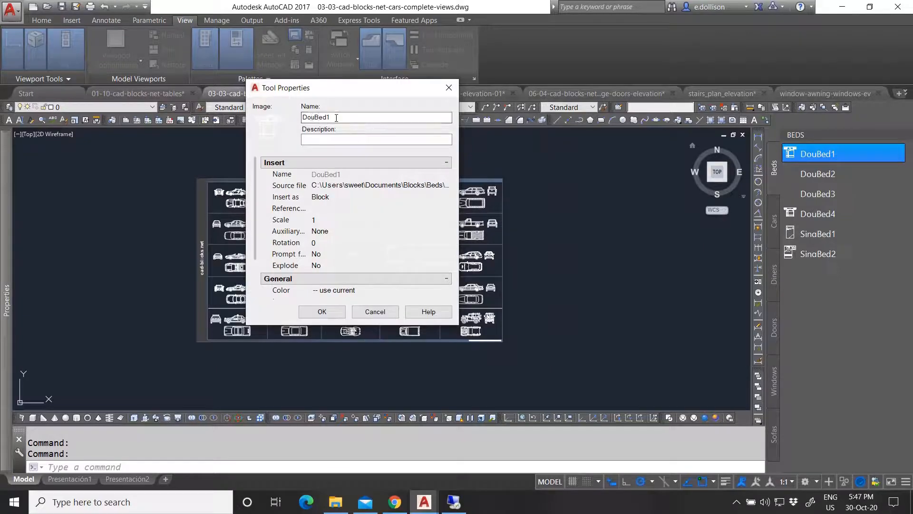
{"action": "left_click", "coordinate": [314, 117]}
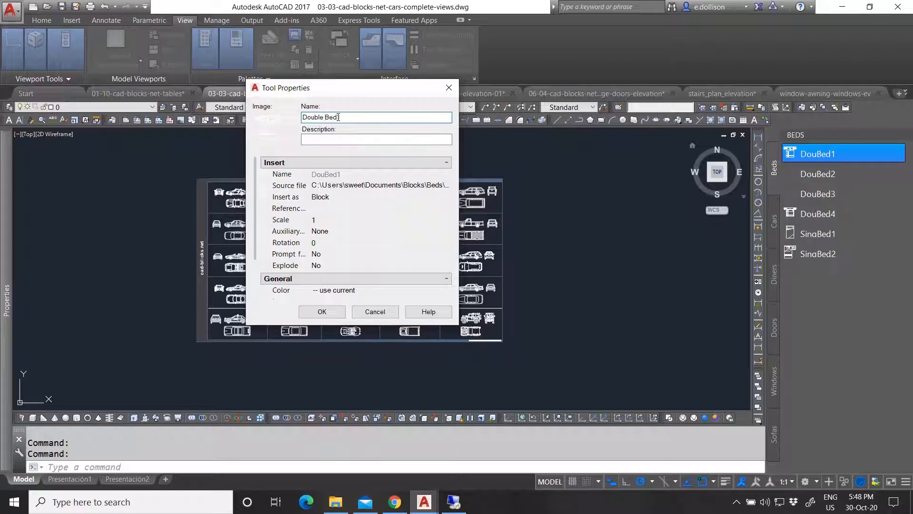
{"action": "left_click", "coordinate": [339, 140]}
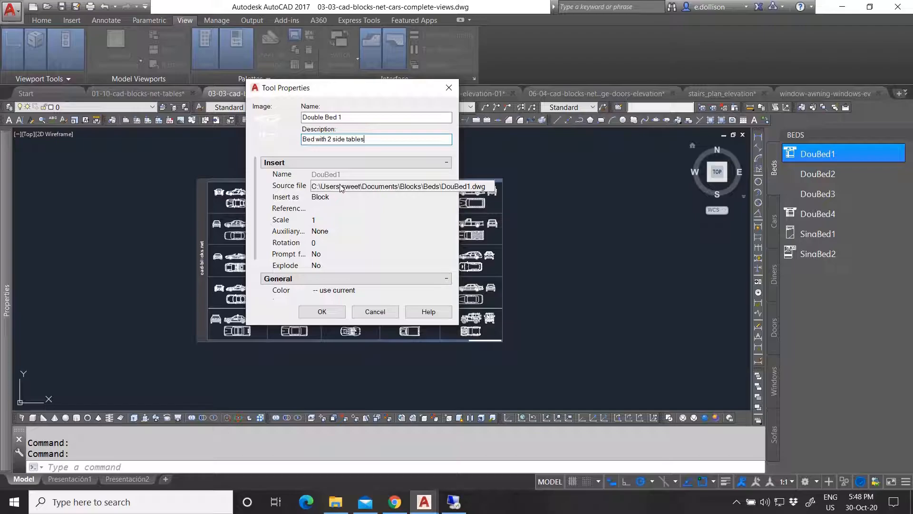
Review the color and layer choices available for the Double Bed 1 tool and accept its properties.
{"action": "scroll", "coordinate": [341, 200], "scroll_direction": "down", "scroll_amount": 2}
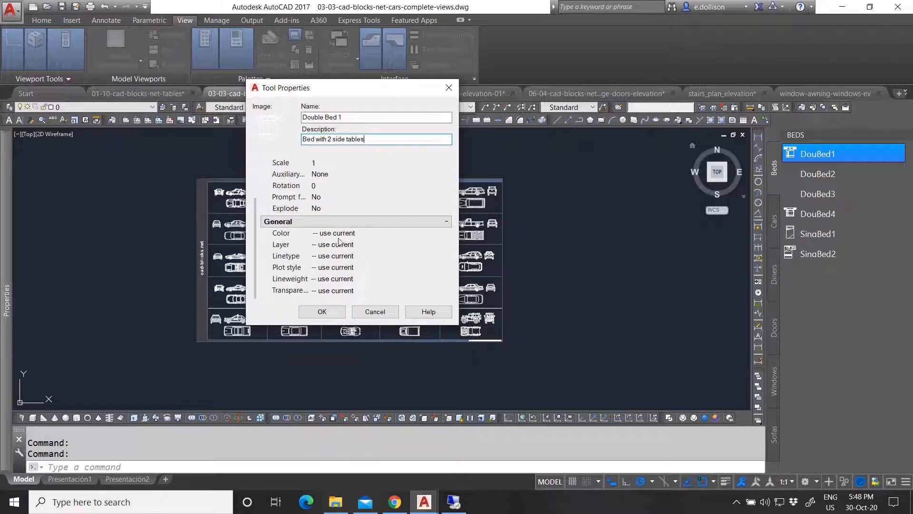
{"action": "left_click", "coordinate": [337, 233]}
{"action": "left_click", "coordinate": [357, 233]}
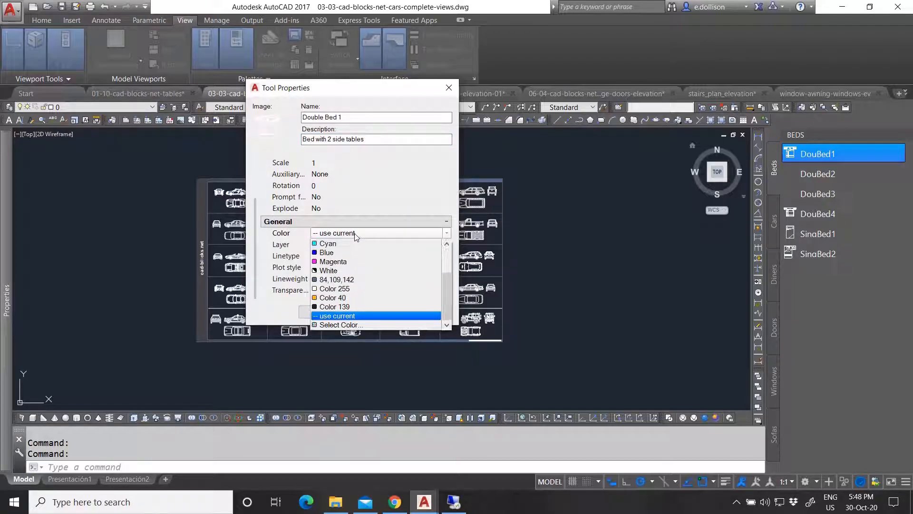
{"action": "scroll", "coordinate": [357, 276], "scroll_direction": "up", "scroll_amount": 2}
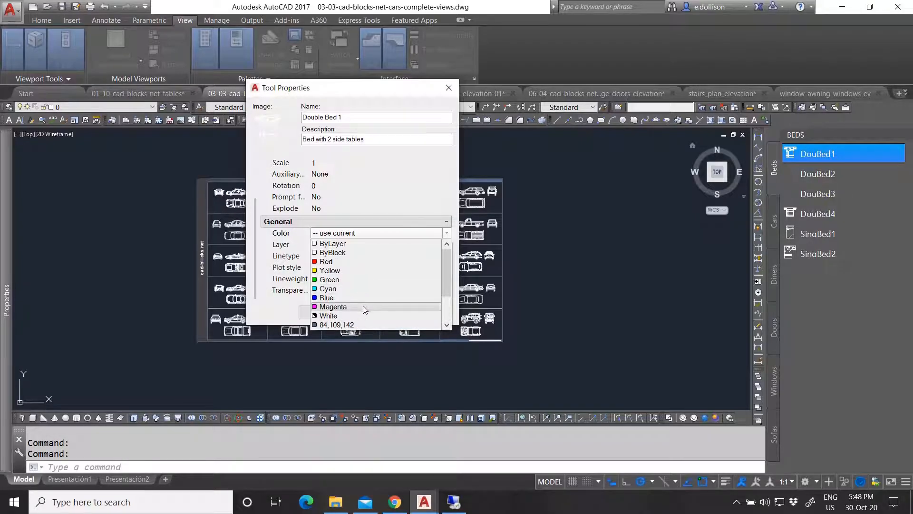
{"action": "left_click", "coordinate": [343, 223]}
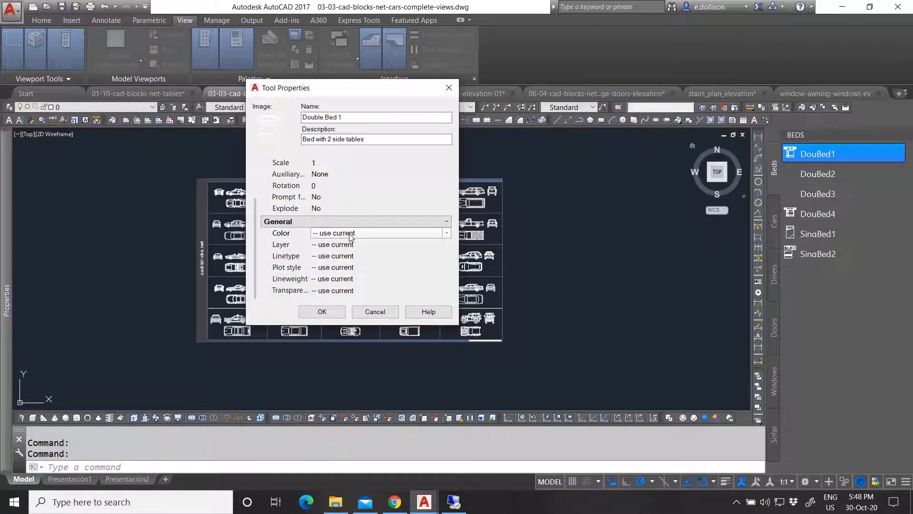
{"action": "left_click", "coordinate": [350, 235]}
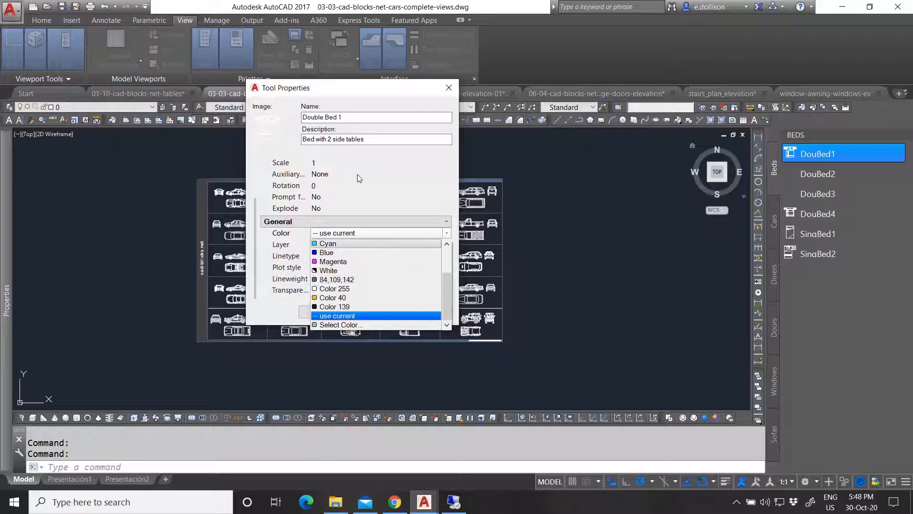
{"action": "left_click", "coordinate": [359, 222]}
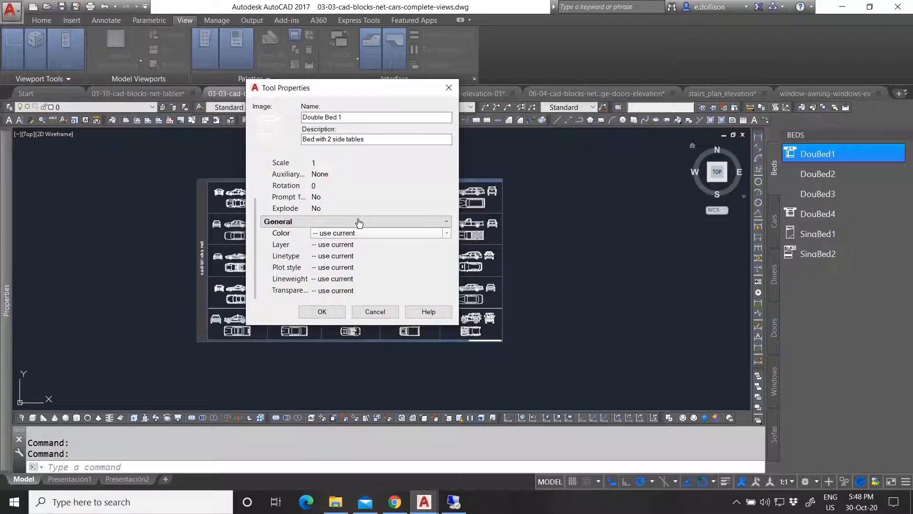
{"action": "left_click", "coordinate": [349, 245]}
{"action": "left_click", "coordinate": [358, 248]}
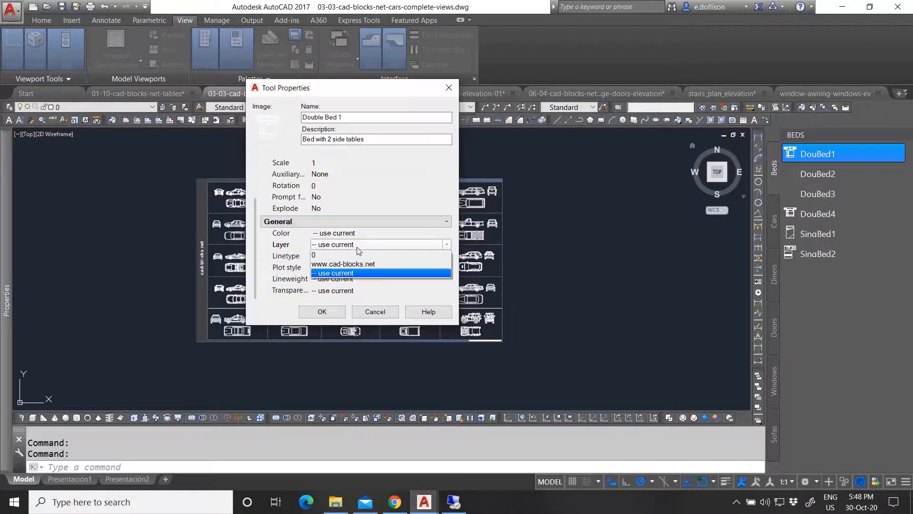
{"action": "left_click", "coordinate": [359, 243]}
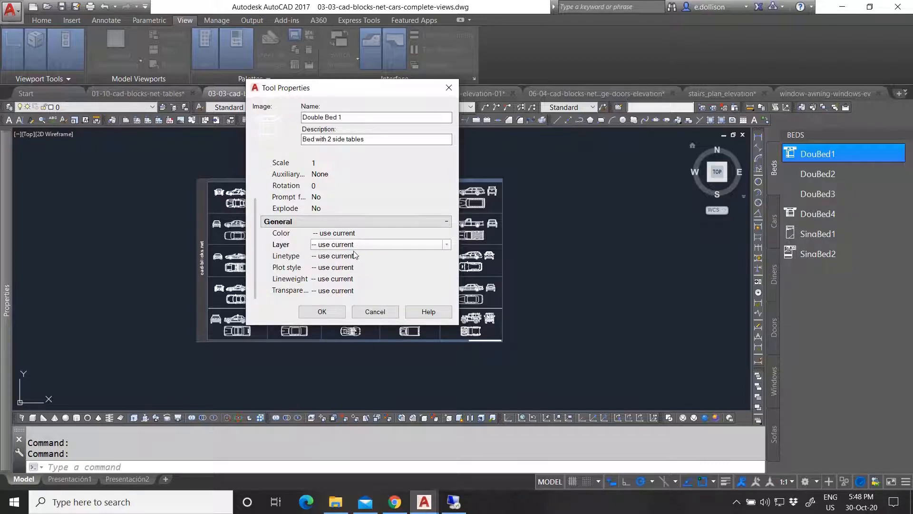
{"action": "left_click", "coordinate": [322, 312]}
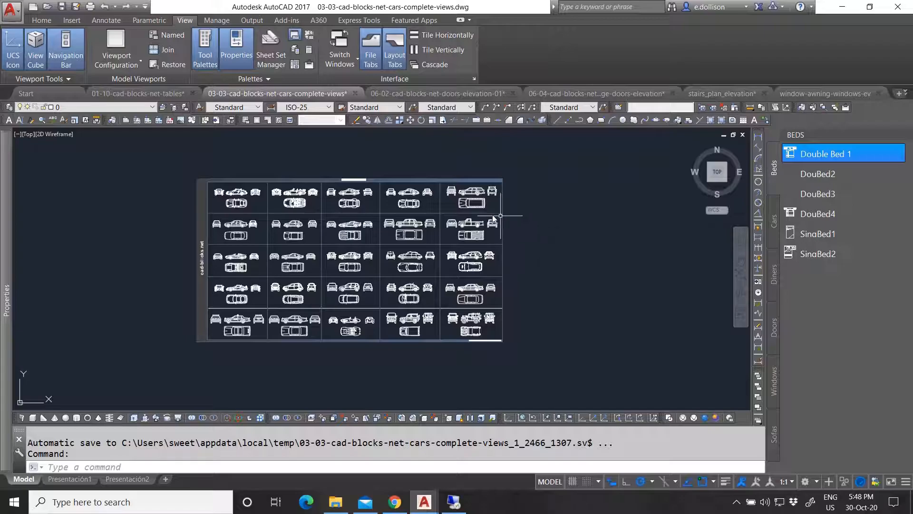
Start a new drawing, switch it to model space and look through its list of layers.
{"action": "left_click", "coordinate": [48, 95]}
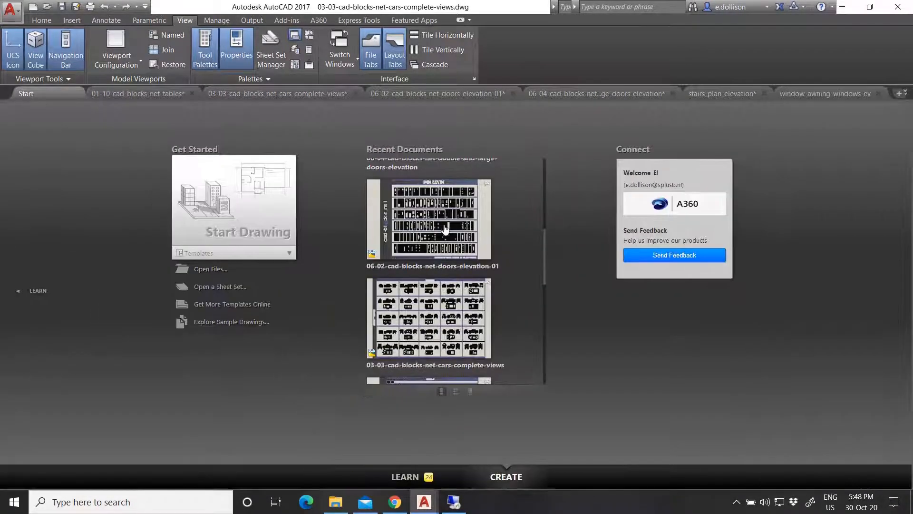
{"action": "left_click", "coordinate": [285, 181]}
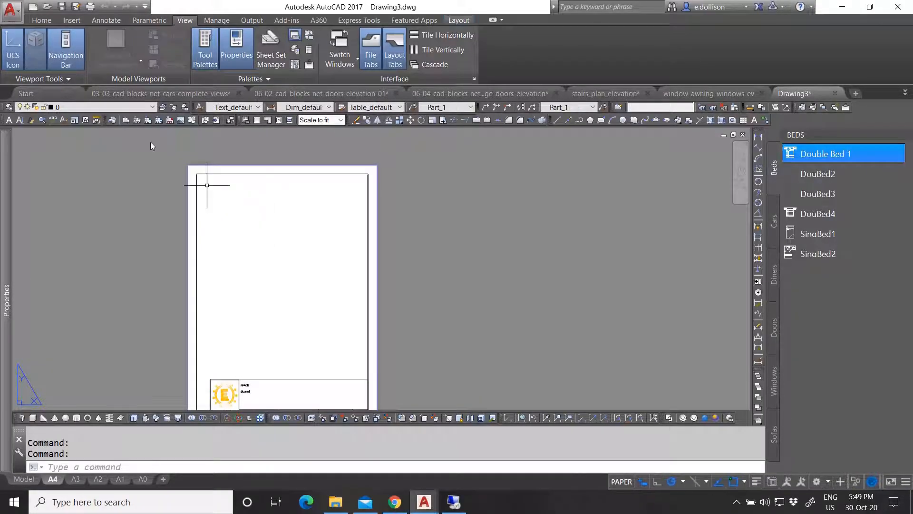
{"action": "left_click", "coordinate": [23, 479]}
{"action": "scroll", "coordinate": [369, 238], "scroll_direction": "down", "scroll_amount": 3}
{"action": "scroll", "coordinate": [369, 228], "scroll_direction": "up", "scroll_amount": 2}
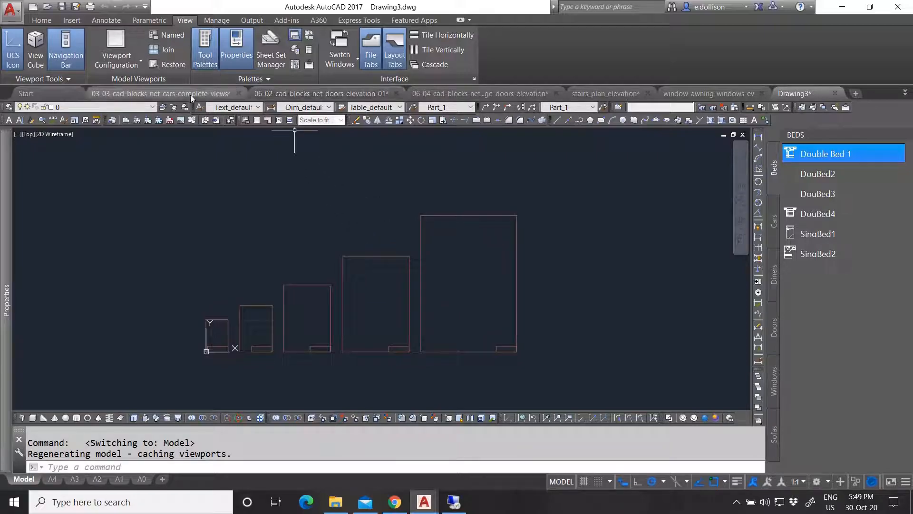
{"action": "left_click", "coordinate": [104, 109]}
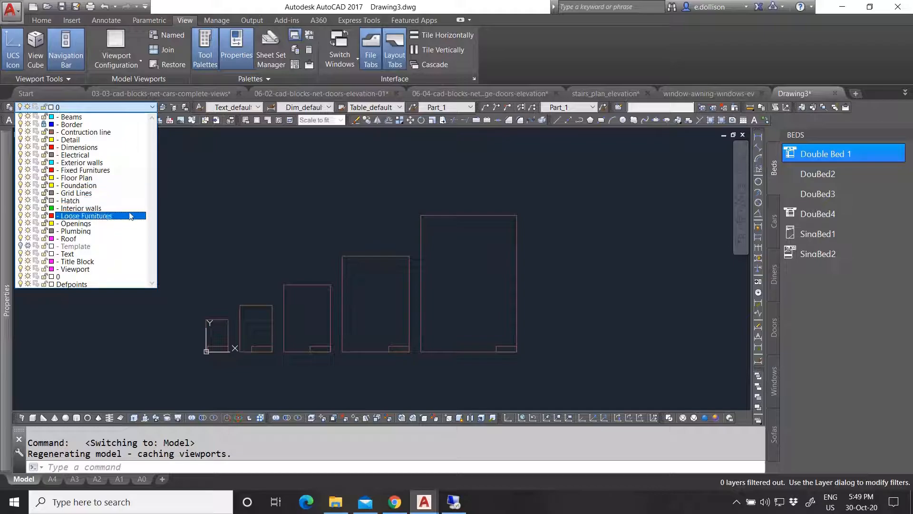
{"action": "left_click", "coordinate": [200, 214]}
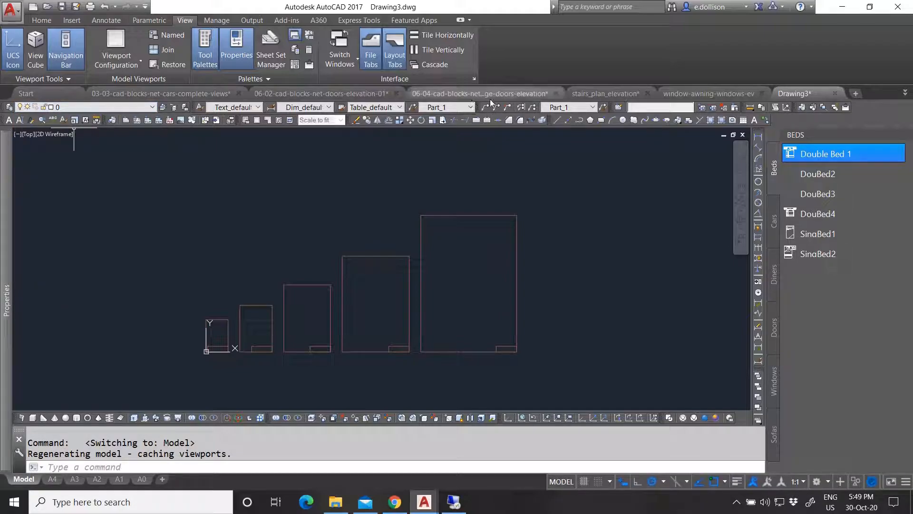
Draw a short diagonal line in the empty area above the small sheet borders.
{"action": "left_click", "coordinate": [557, 120]}
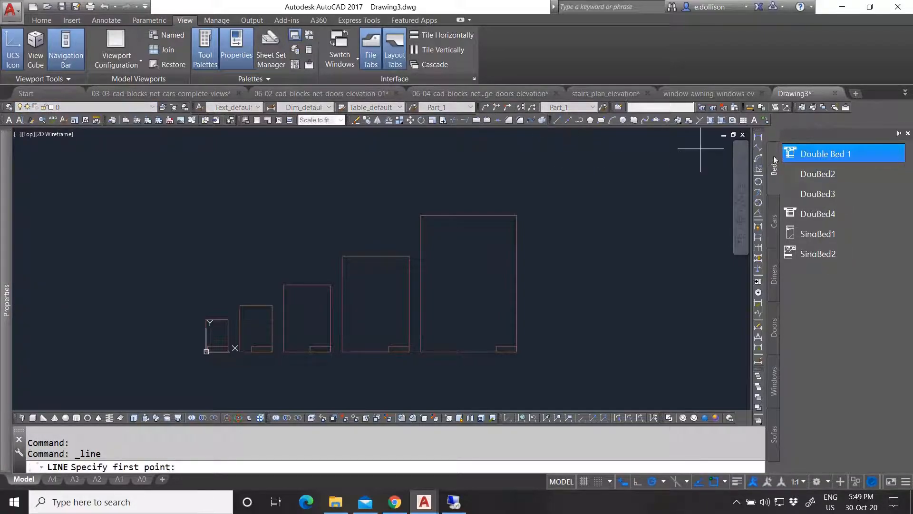
{"action": "left_click", "coordinate": [207, 228]}
{"action": "left_click", "coordinate": [266, 207]}
{"action": "key", "text": "Escape"}
{"action": "left_click", "coordinate": [262, 241]}
{"action": "left_click", "coordinate": [215, 191]}
{"action": "key", "text": "Escape"}
{"action": "left_click", "coordinate": [285, 225]}
{"action": "left_click", "coordinate": [229, 194]}
{"action": "key", "text": "Escape"}
Examine the layer choices in the Double Bed 1 tool's properties and close them without saving.
{"action": "right_click", "coordinate": [829, 146]}
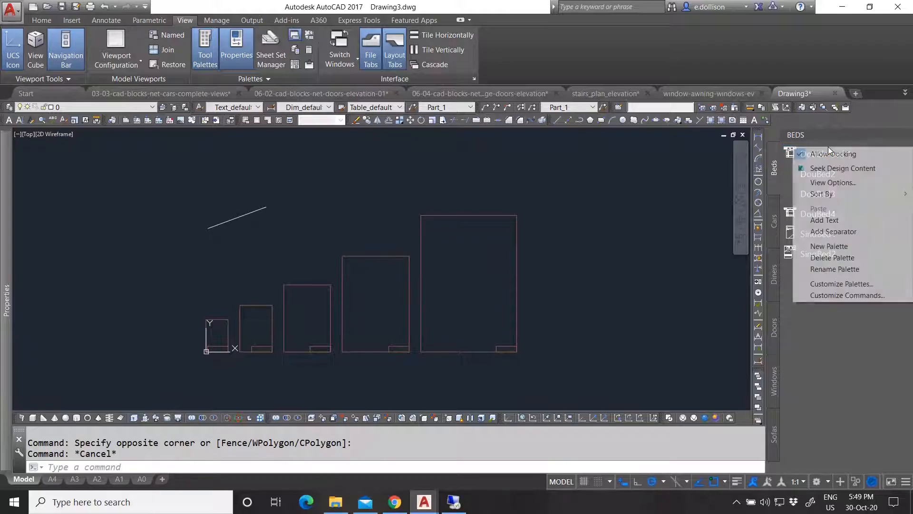
{"action": "left_click", "coordinate": [801, 155]}
{"action": "right_click", "coordinate": [803, 159]}
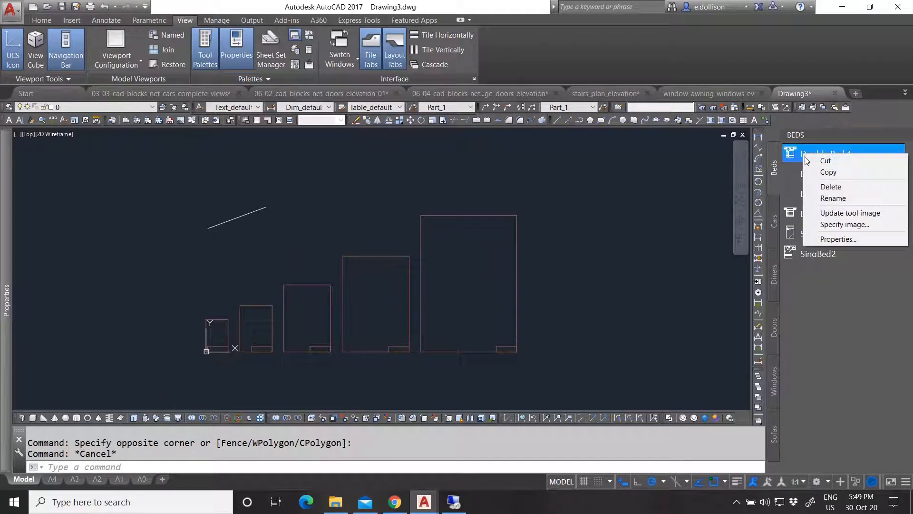
{"action": "left_click", "coordinate": [838, 239]}
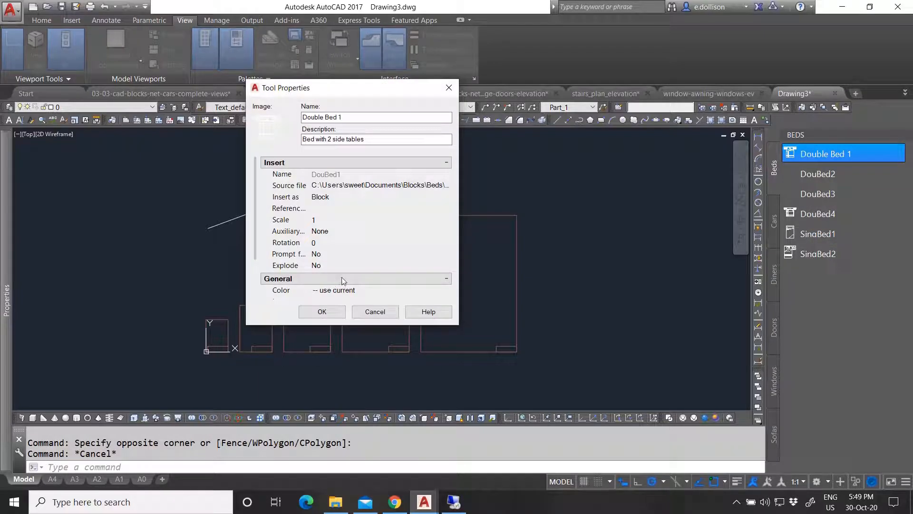
{"action": "scroll", "coordinate": [361, 280], "scroll_direction": "down", "scroll_amount": 2}
{"action": "left_click", "coordinate": [360, 244]}
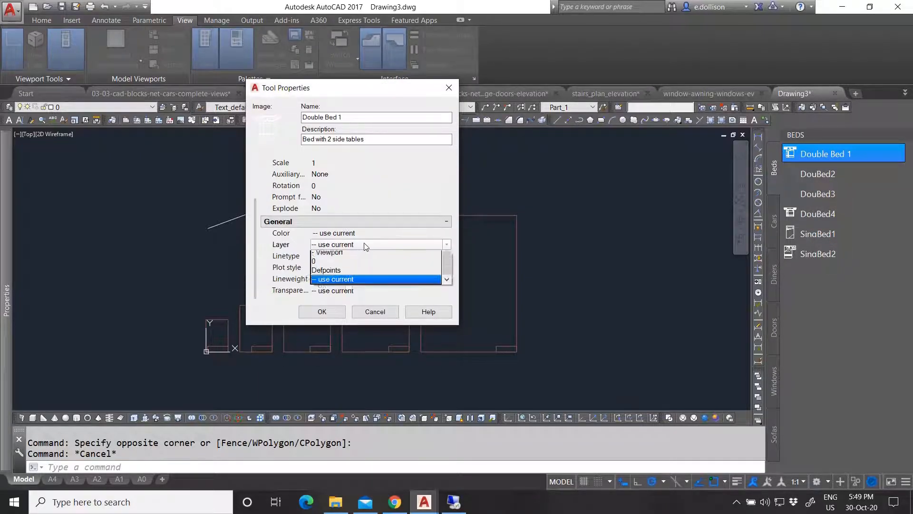
{"action": "scroll", "coordinate": [357, 314], "scroll_direction": "up", "scroll_amount": 3}
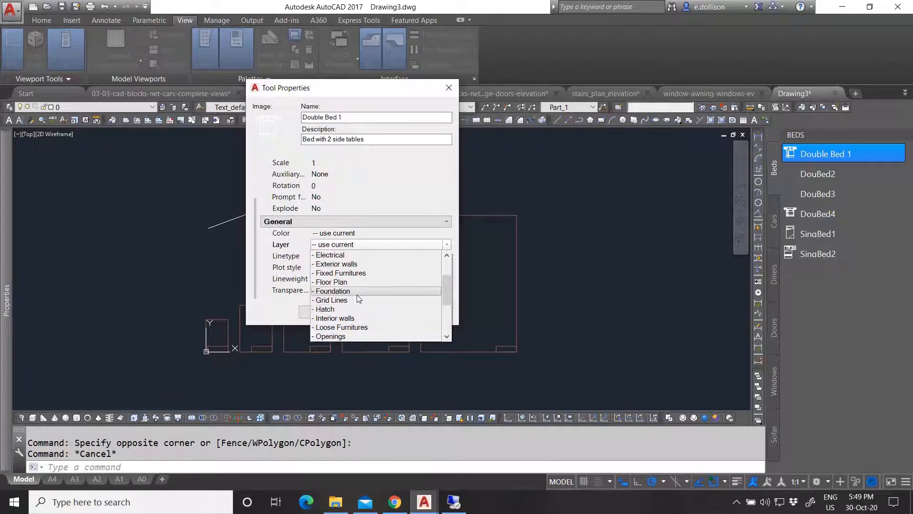
{"action": "key", "text": "Escape"}
{"action": "left_click", "coordinate": [380, 315]}
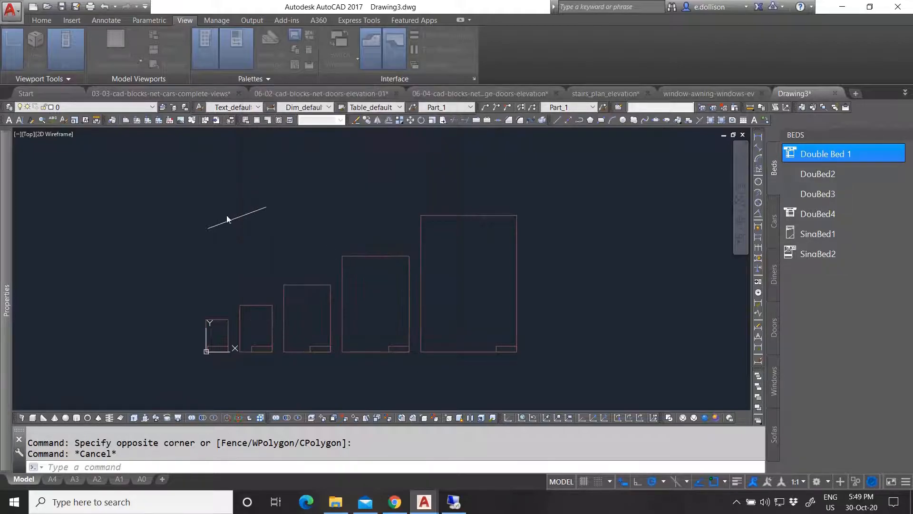
Erase the diagonal line above the sheet borders.
{"action": "key", "text": "Escape"}
{"action": "left_click", "coordinate": [275, 202]}
{"action": "left_click", "coordinate": [243, 231]}
{"action": "key", "text": "Delete"}
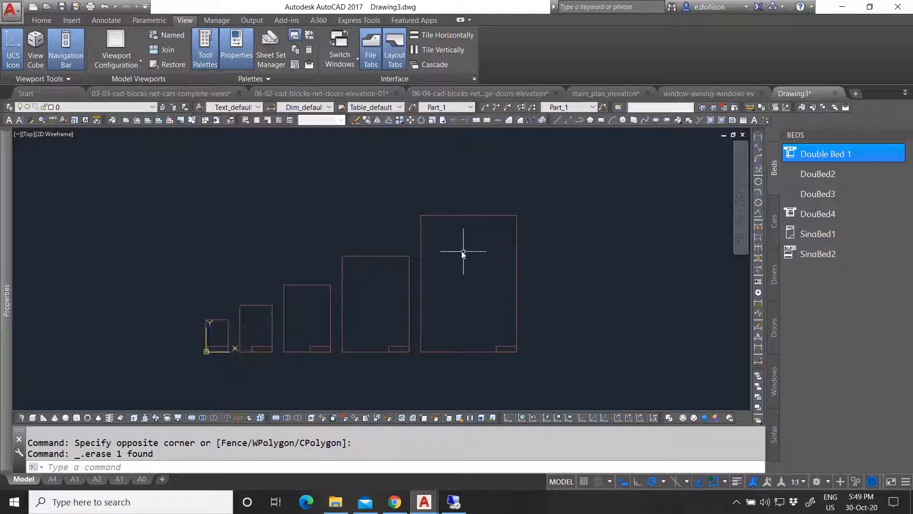
Assign the Double Bed 1 tool to the Loose Furnitures layer in its tool properties.
{"action": "right_click", "coordinate": [821, 156]}
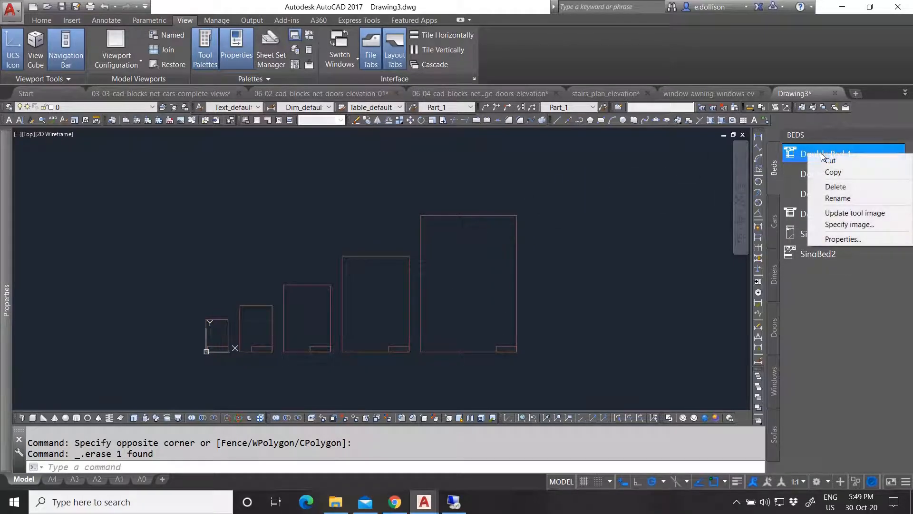
{"action": "left_click", "coordinate": [855, 237]}
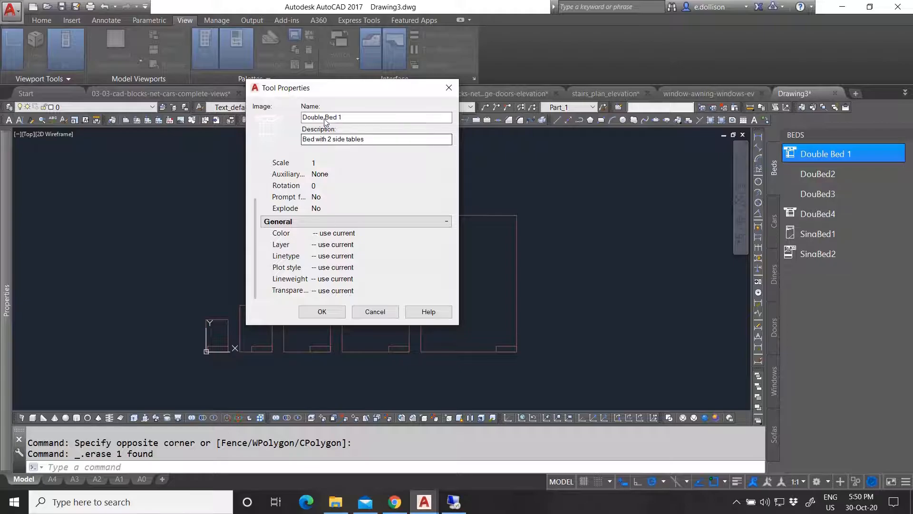
{"action": "left_click", "coordinate": [361, 244]}
{"action": "left_click", "coordinate": [361, 244]}
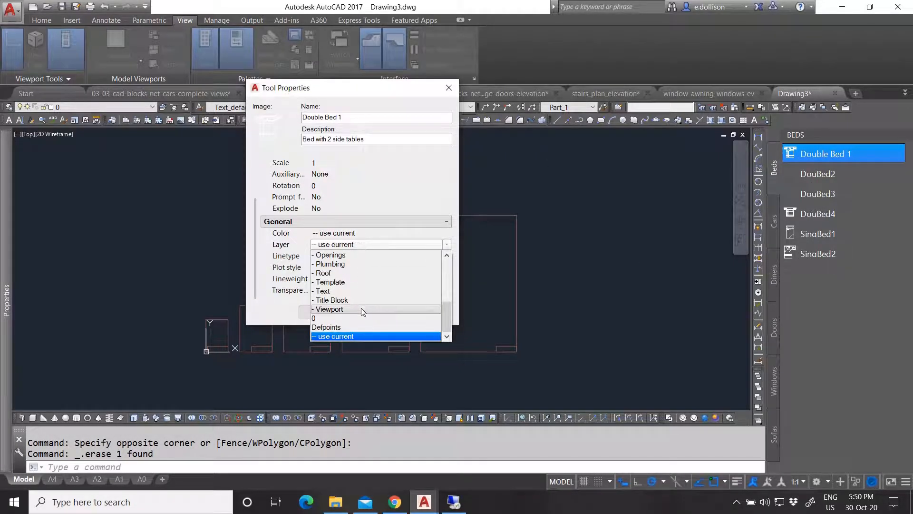
{"action": "scroll", "coordinate": [361, 318], "scroll_direction": "up", "scroll_amount": 1}
{"action": "left_click", "coordinate": [355, 274]}
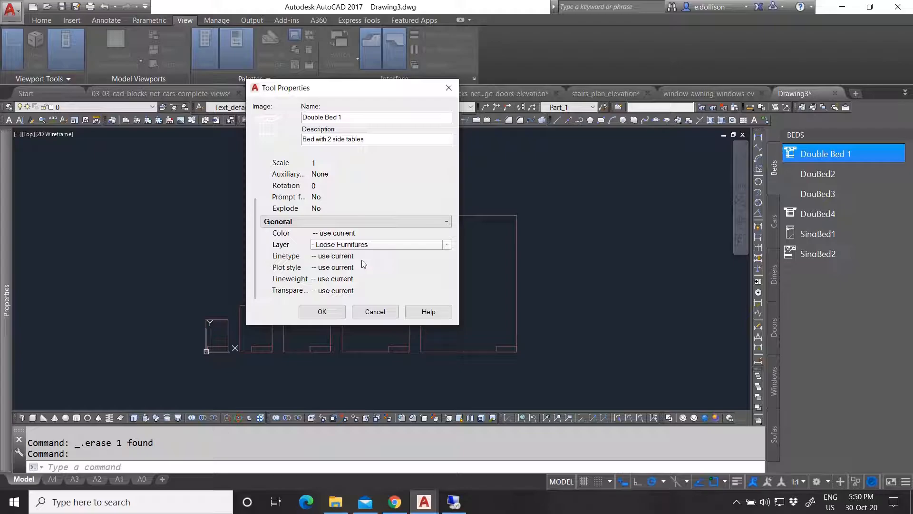
{"action": "left_click", "coordinate": [322, 312]}
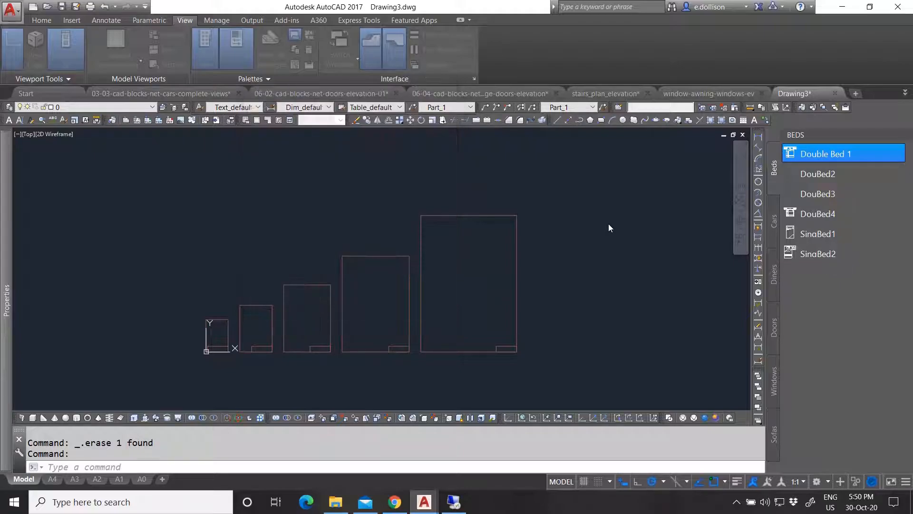
Assign all six tools in the Beds palette to the Loose Furnitures layer through their shared tool properties.
{"action": "left_click", "coordinate": [810, 175]}
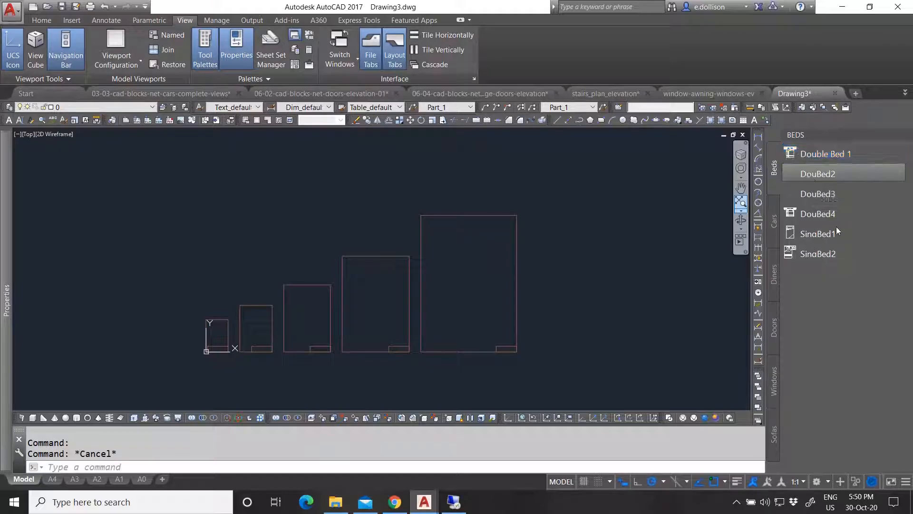
{"action": "right_click", "coordinate": [810, 175]}
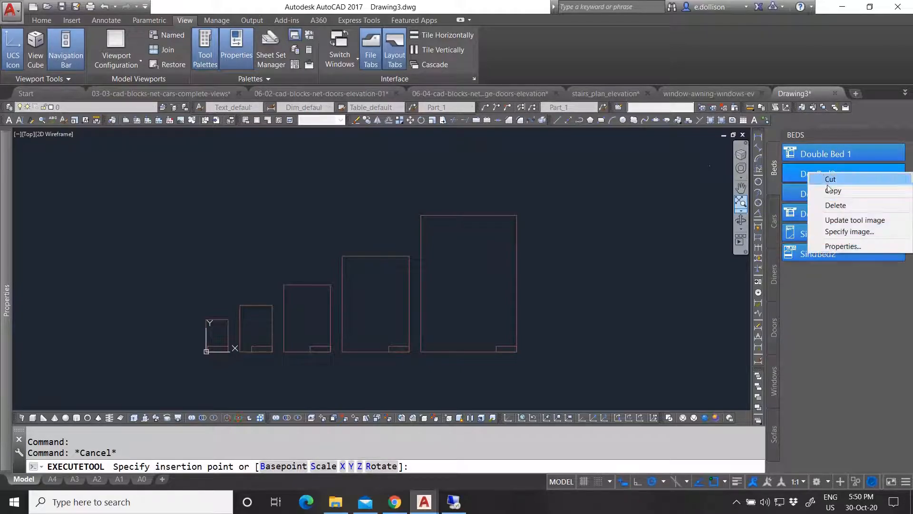
{"action": "left_click", "coordinate": [851, 247]}
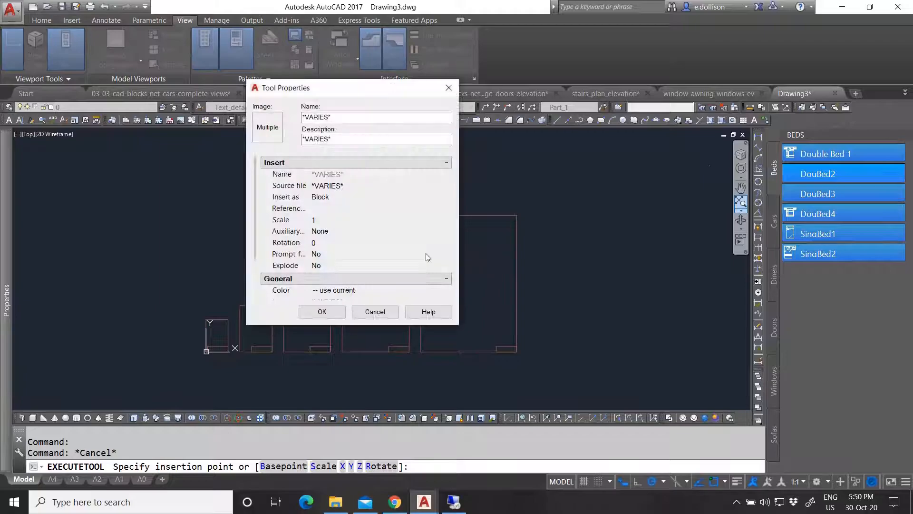
{"action": "scroll", "coordinate": [337, 249], "scroll_direction": "down", "scroll_amount": 3}
{"action": "left_click", "coordinate": [350, 245]}
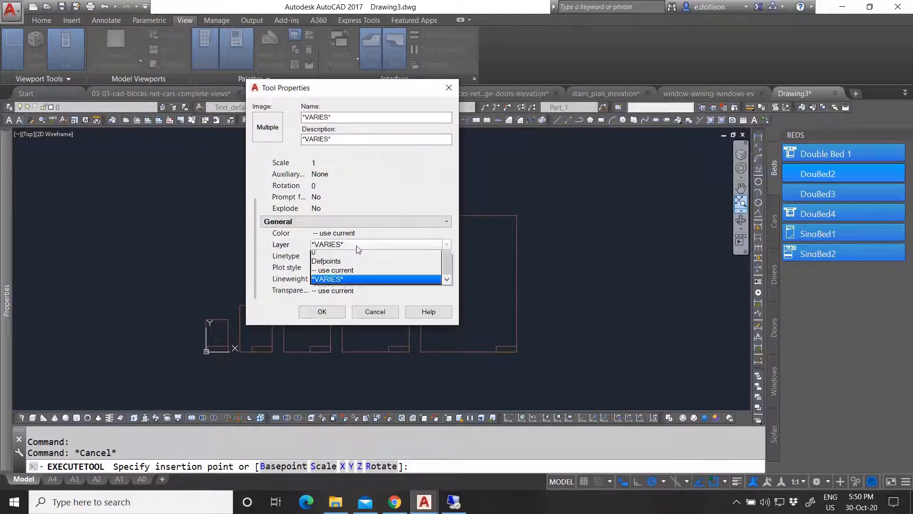
{"action": "scroll", "coordinate": [358, 322], "scroll_direction": "up", "scroll_amount": 2}
{"action": "scroll", "coordinate": [358, 322], "scroll_direction": "up", "scroll_amount": 1}
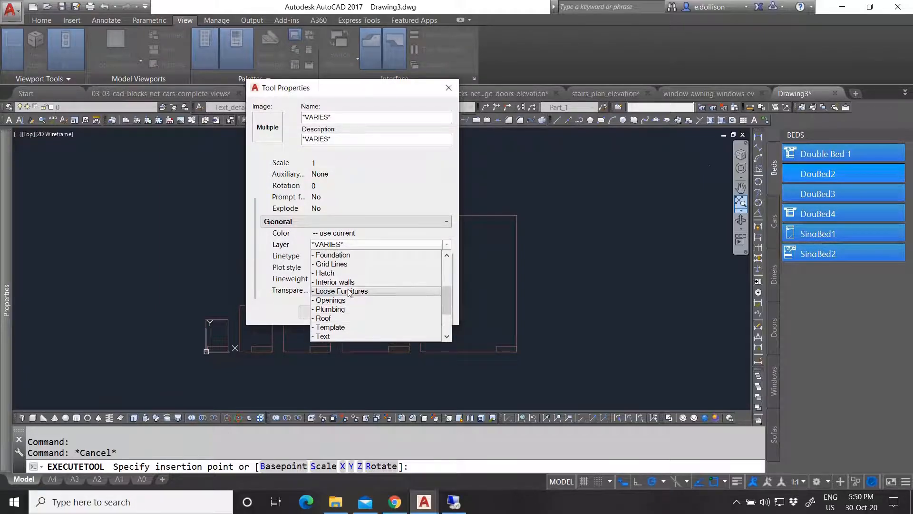
{"action": "left_click", "coordinate": [355, 292]}
{"action": "key", "text": "Return"}
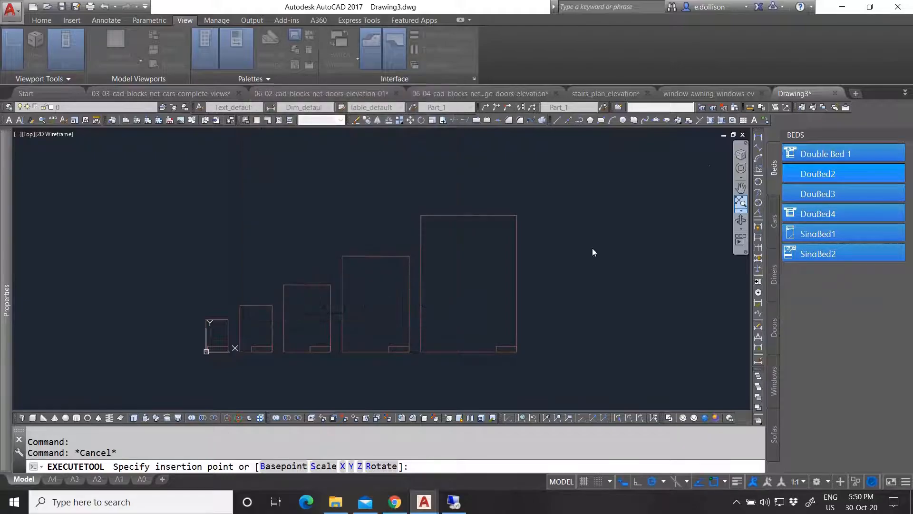
{"action": "key", "text": "Escape"}
{"action": "key", "text": "Escape"}
{"action": "key", "text": "Escape"}
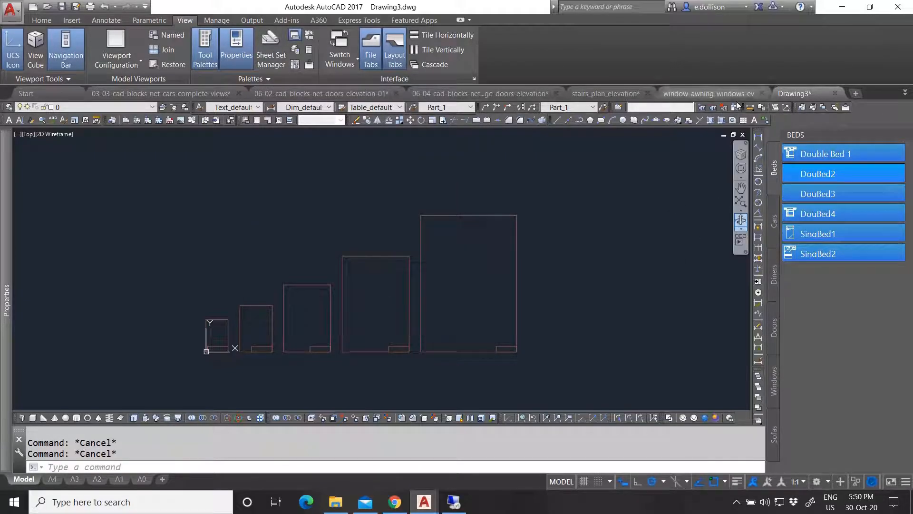
Show the Cars tool palette and open the Documents > Blocks > Others folder in File Explorer.
{"action": "left_click", "coordinate": [779, 216]}
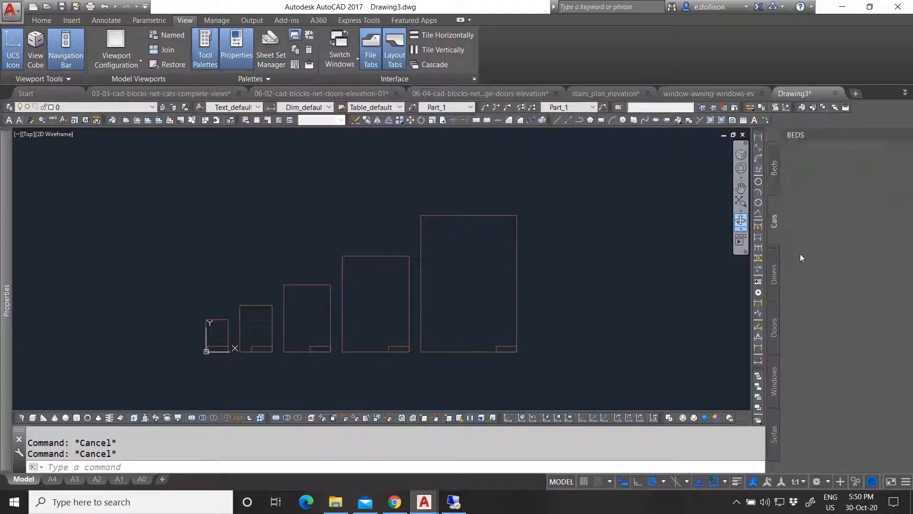
{"action": "left_click", "coordinate": [333, 503]}
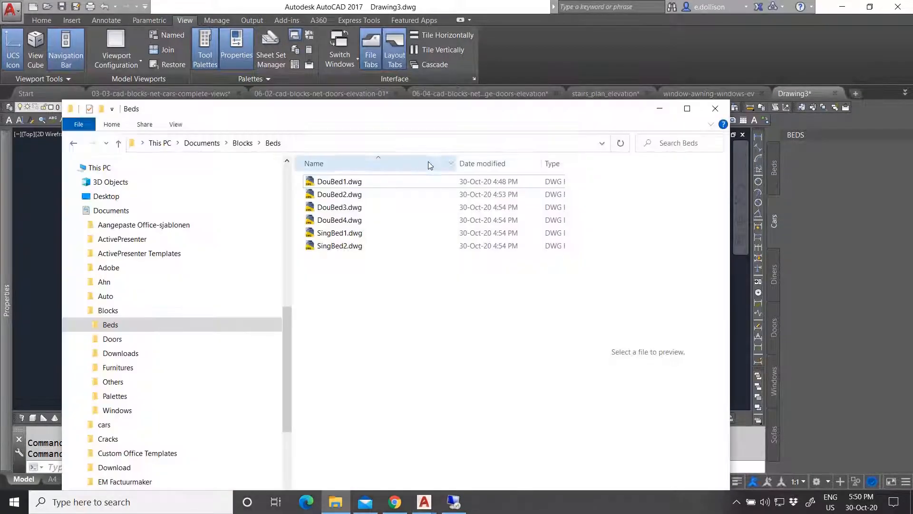
{"action": "left_click", "coordinate": [243, 143]}
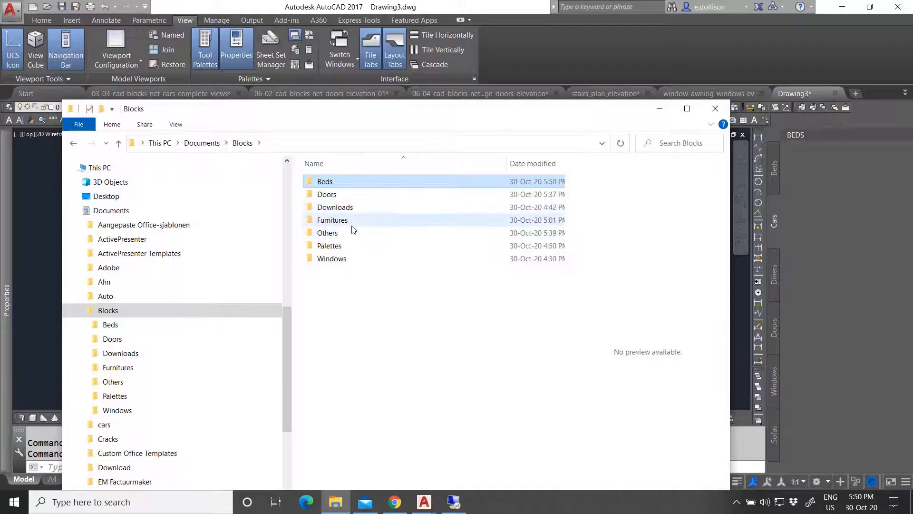
{"action": "double_click", "coordinate": [349, 234]}
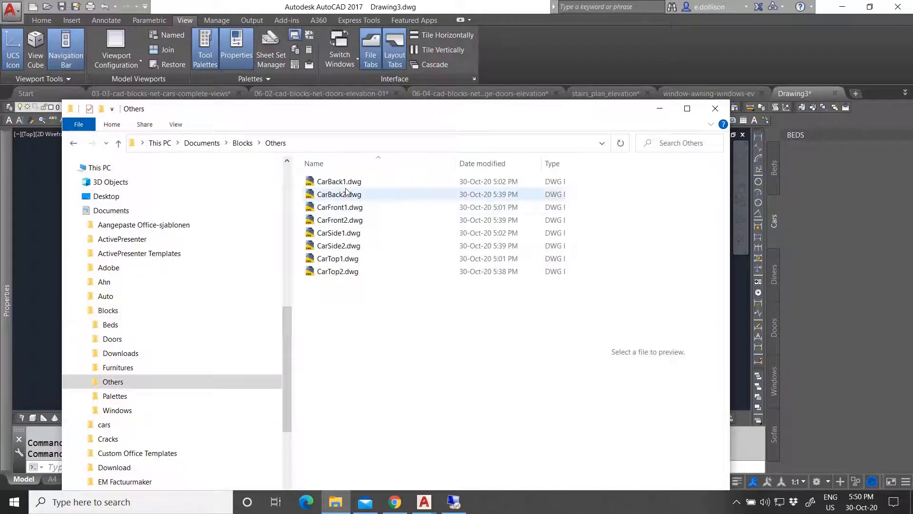
Add the eight car DWG files from the Others folder to the Cars palette and minimize File Explorer.
{"action": "left_click", "coordinate": [346, 275], "text": "shift"}
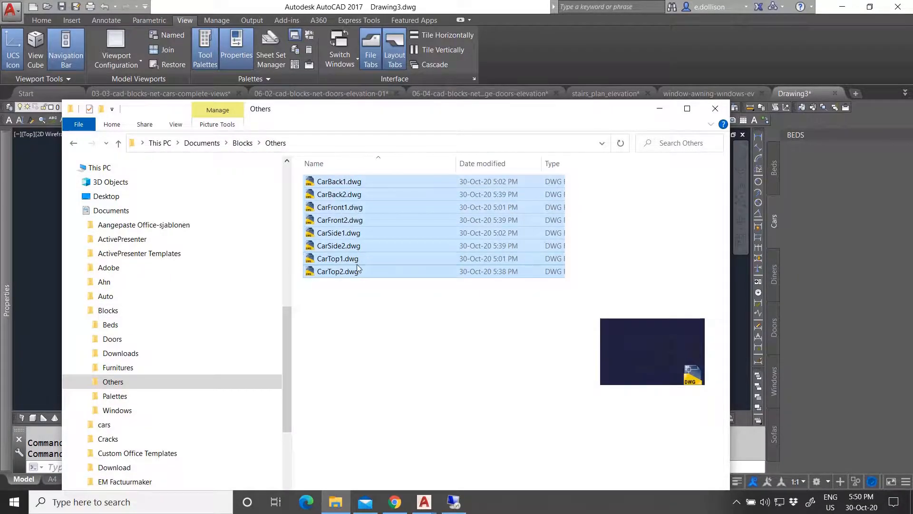
{"action": "left_click_drag", "start_coordinate": [805, 214], "coordinate": [820, 211]}
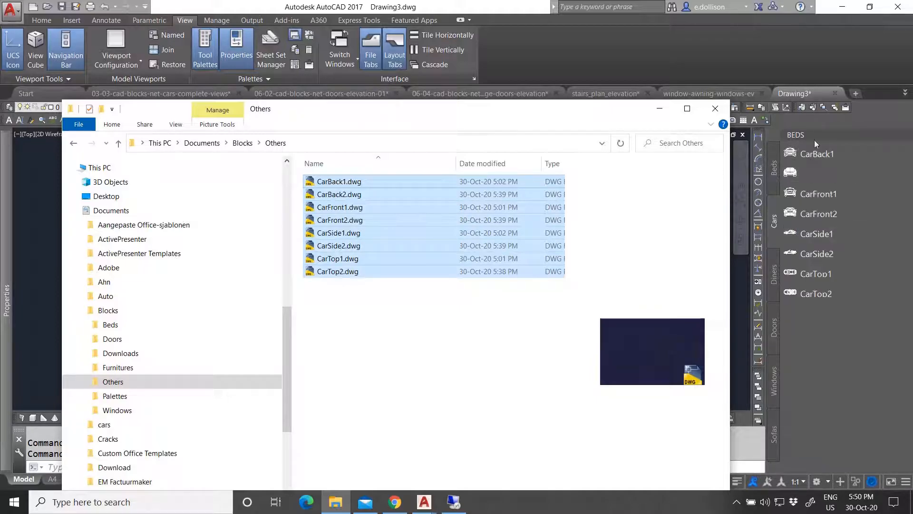
{"action": "left_click", "coordinate": [657, 110]}
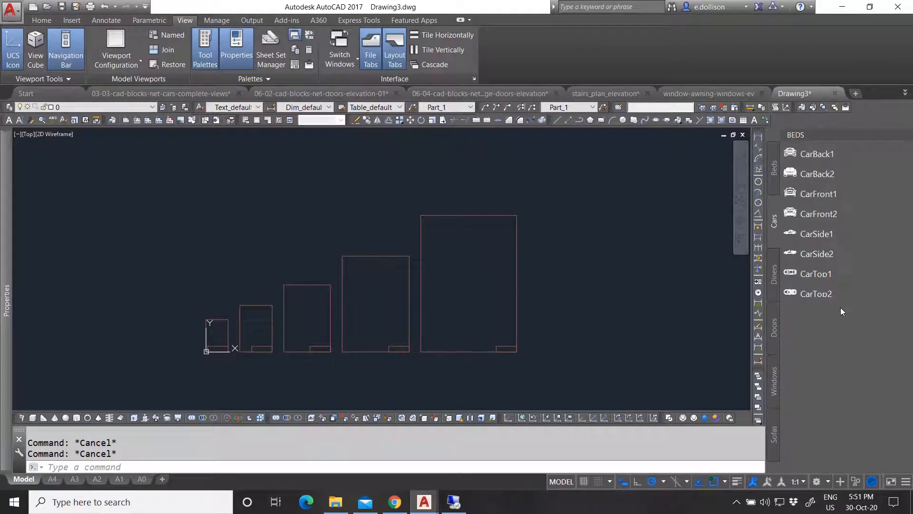
Delete all eight car tools, CarBack1 through CarTop2, from the Cars palette.
{"action": "left_click", "coordinate": [830, 291]}
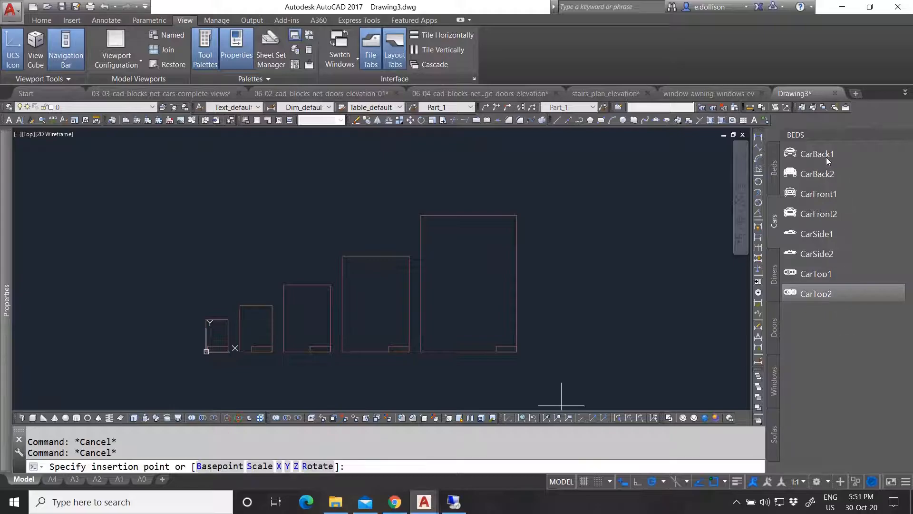
{"action": "left_click", "coordinate": [833, 294], "text": "shift"}
{"action": "right_click", "coordinate": [833, 294]}
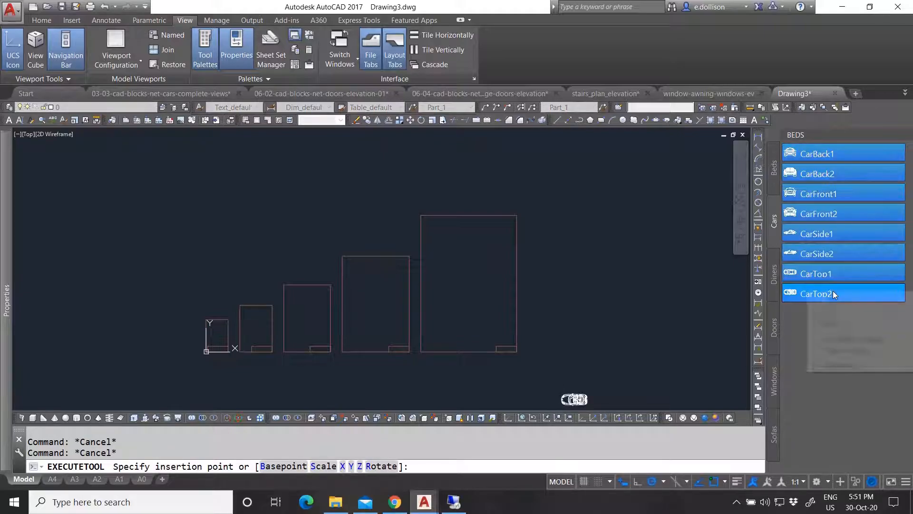
{"action": "left_click", "coordinate": [845, 324]}
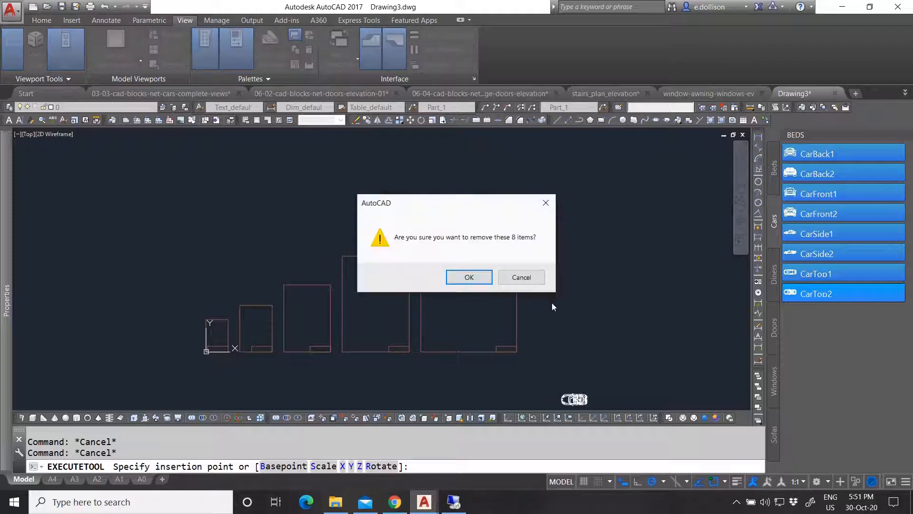
{"action": "left_click", "coordinate": [469, 278]}
In File Explorer, rename CarBack1.dwg to Car1Back1.dwg and CarBack2.dwg to Car2Back2.dwg in the Others folder.
{"action": "left_click", "coordinate": [331, 504]}
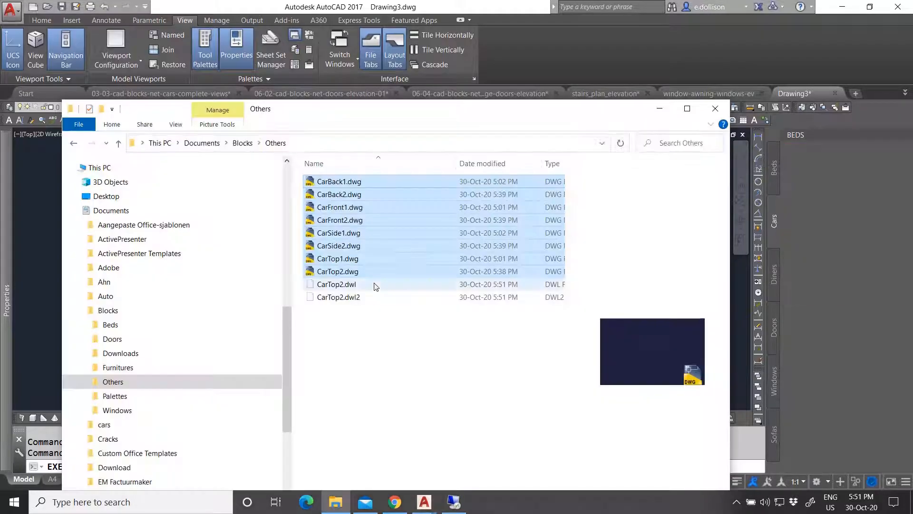
{"action": "left_click", "coordinate": [344, 184]}
{"action": "left_click", "coordinate": [339, 181]}
{"action": "left_click", "coordinate": [329, 181]}
{"action": "type", "text": "1"}
{"action": "left_click", "coordinate": [333, 195]}
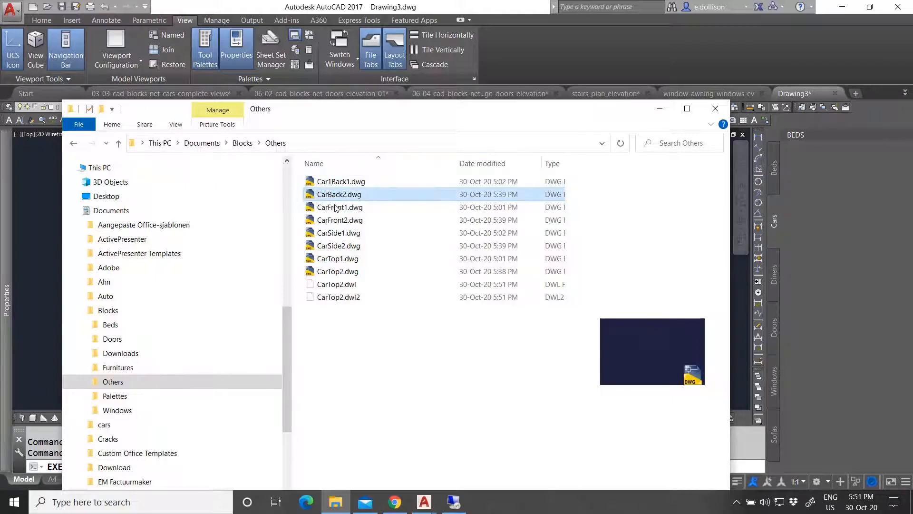
{"action": "left_click", "coordinate": [335, 194]}
{"action": "left_click", "coordinate": [329, 194]}
{"action": "type", "text": "2"}
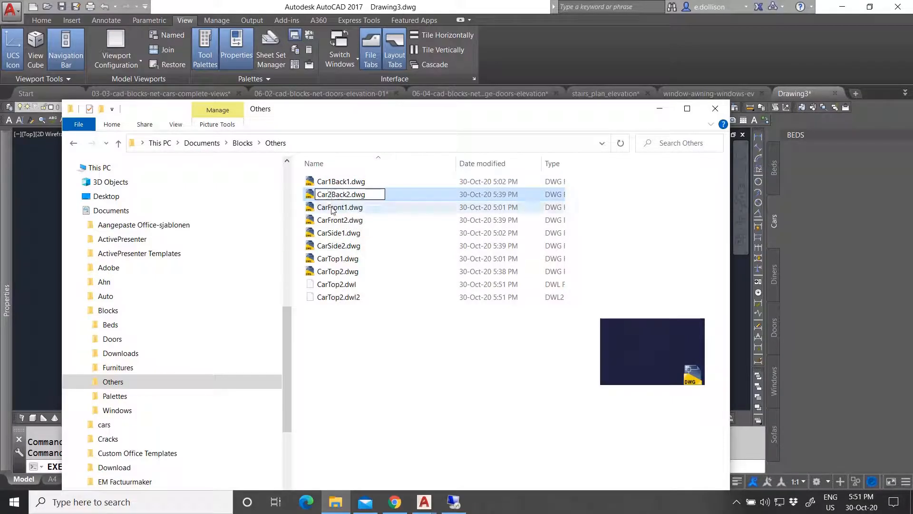
Rename CarFront1.dwg to Car1Front1.dwg and CarFront2.dwg to Car2Front2.dwg.
{"action": "left_click", "coordinate": [339, 209]}
{"action": "left_click", "coordinate": [338, 209]}
{"action": "left_click", "coordinate": [330, 208]}
{"action": "type", "text": "1"}
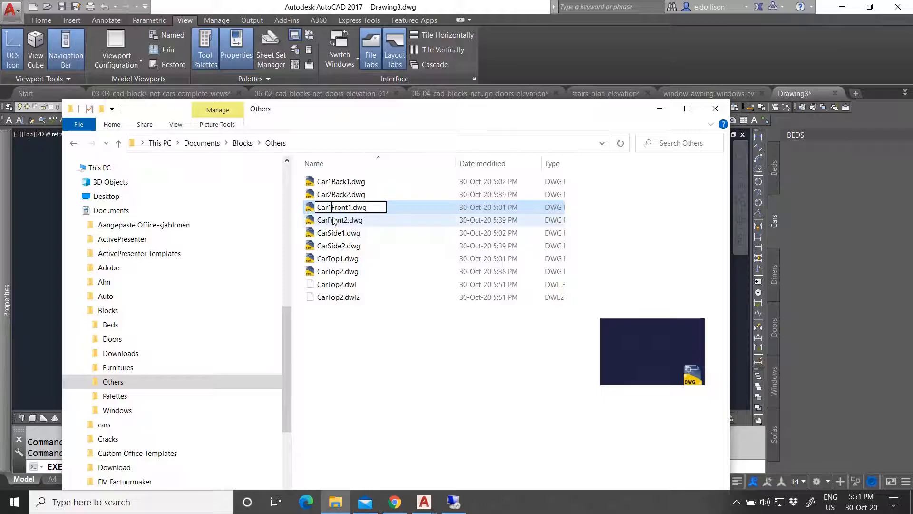
{"action": "left_click", "coordinate": [332, 220]}
{"action": "left_click", "coordinate": [331, 221]}
{"action": "left_click", "coordinate": [329, 221]}
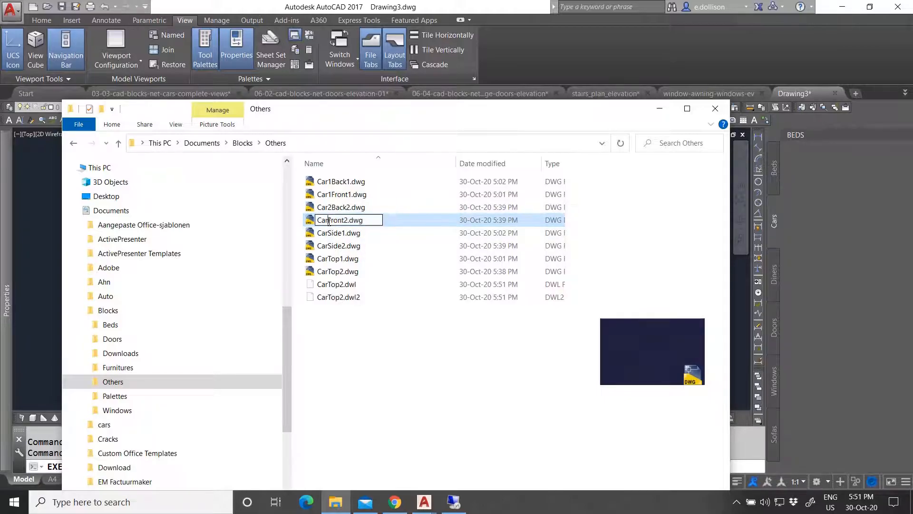
{"action": "type", "text": "2"}
Rename CarSide1.dwg to Car1Side1.dwg and CarSide2.dwg to Car1Side2.dwg.
{"action": "left_click", "coordinate": [331, 233]}
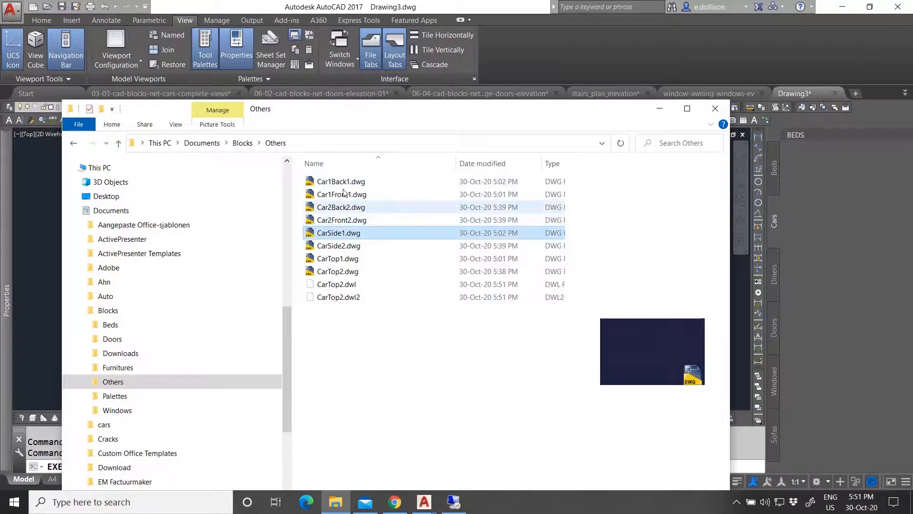
{"action": "left_click", "coordinate": [329, 233]}
{"action": "left_click", "coordinate": [329, 233]}
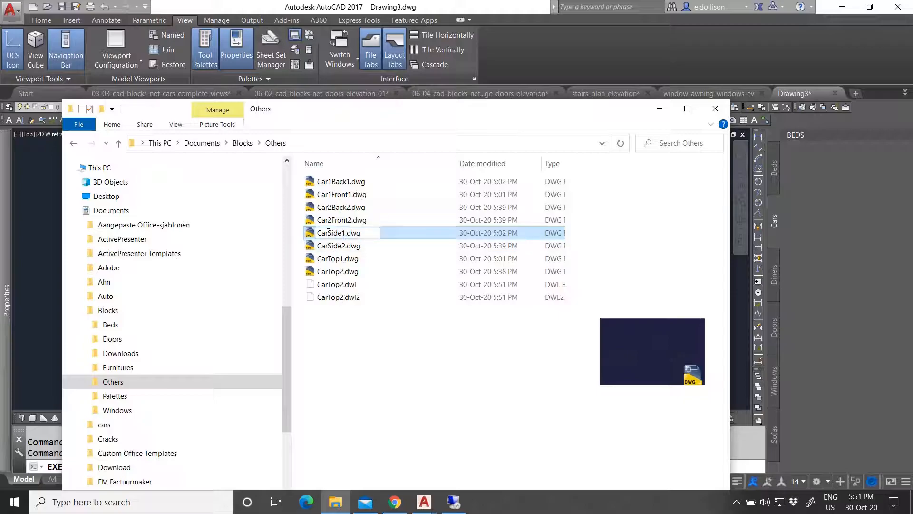
{"action": "type", "text": "1"}
{"action": "left_click", "coordinate": [344, 246]}
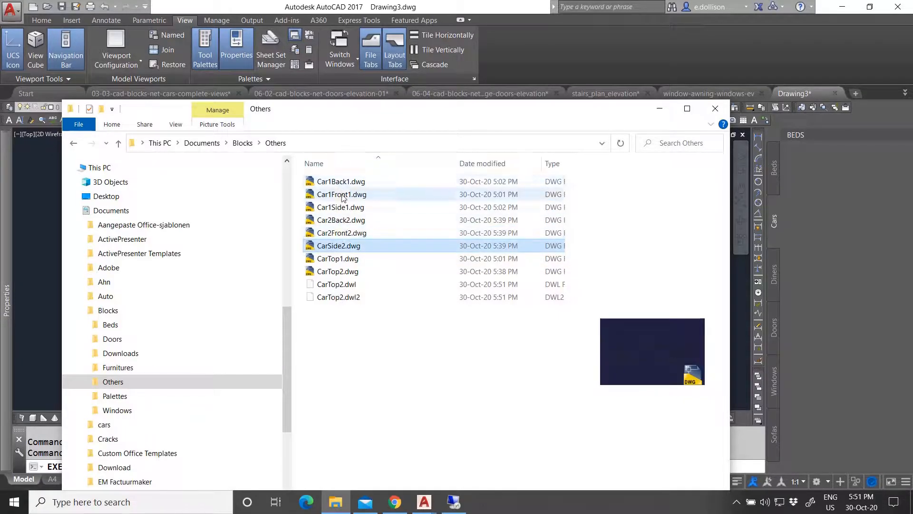
{"action": "left_click", "coordinate": [334, 247]}
{"action": "left_click", "coordinate": [331, 247]}
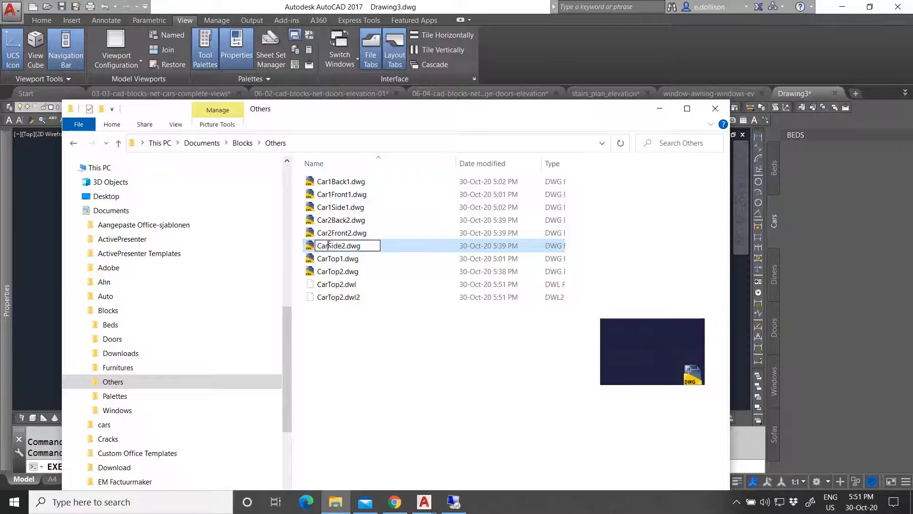
{"action": "type", "text": "1"}
Rename CarTop1.dwg to Car1Top1.dwg and CarTop2.dwg to Car2Top2.dwg.
{"action": "left_click", "coordinate": [337, 260]}
{"action": "left_click", "coordinate": [333, 261]}
{"action": "left_click", "coordinate": [332, 259]}
{"action": "type", "text": "1"}
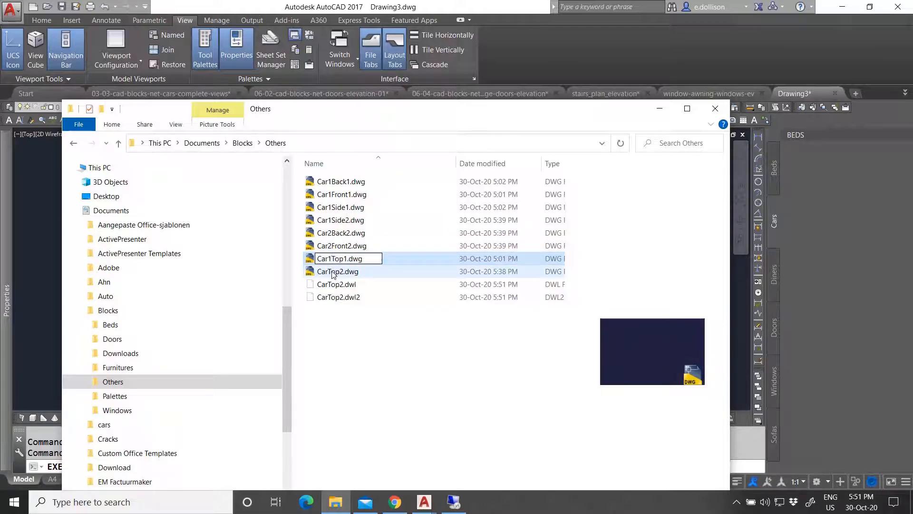
{"action": "left_click", "coordinate": [335, 275]}
{"action": "left_click", "coordinate": [334, 276]}
{"action": "left_click", "coordinate": [330, 272]}
{"action": "type", "text": "2"}
Correct the name of Car1Side2.dwg to Car2Side2.dwg.
{"action": "left_click", "coordinate": [343, 258]}
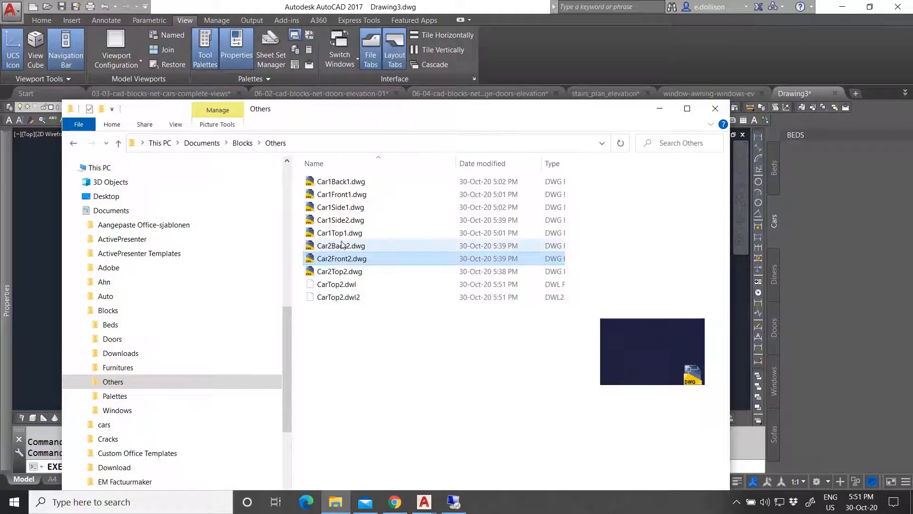
{"action": "left_click", "coordinate": [339, 220]}
{"action": "left_click", "coordinate": [332, 220]}
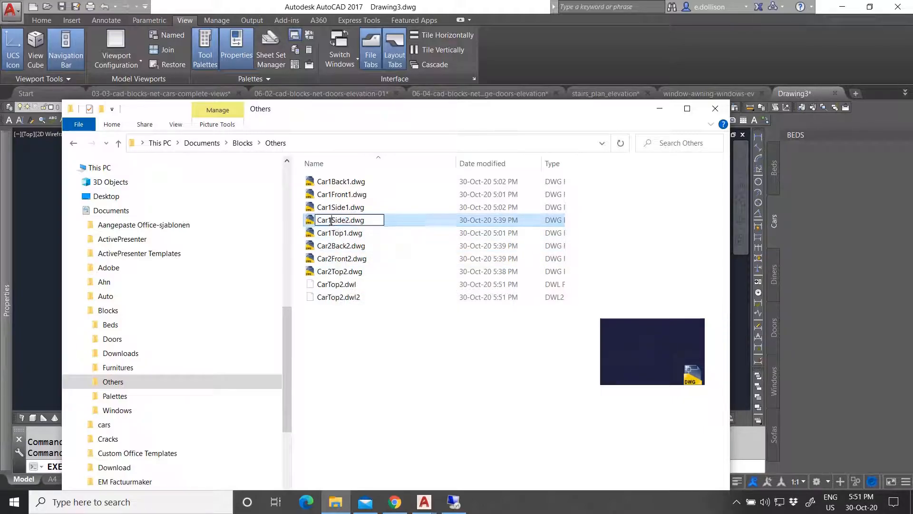
{"action": "left_click", "coordinate": [340, 235]}
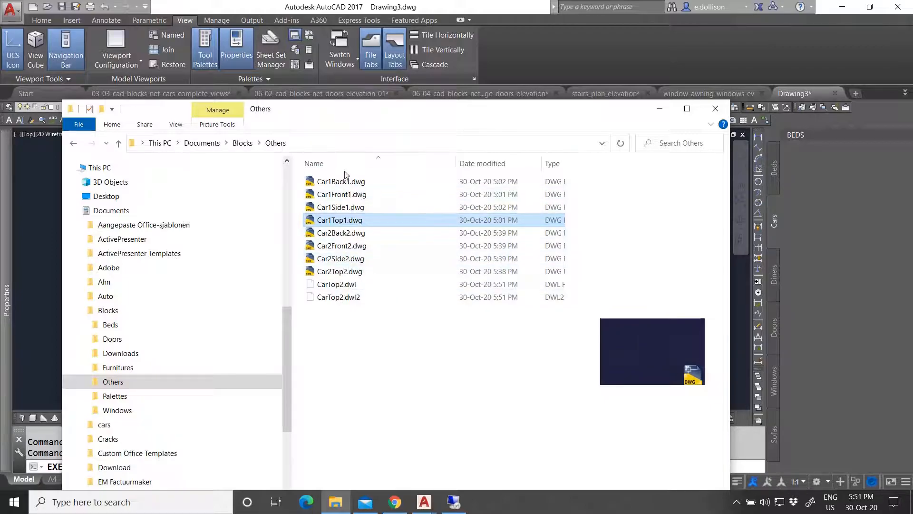
Remove the trailing 1 from the first car's back and front files, naming them Car1Back.dwg and Car1Front.dwg.
{"action": "left_click", "coordinate": [350, 183]}
{"action": "left_click", "coordinate": [351, 183]}
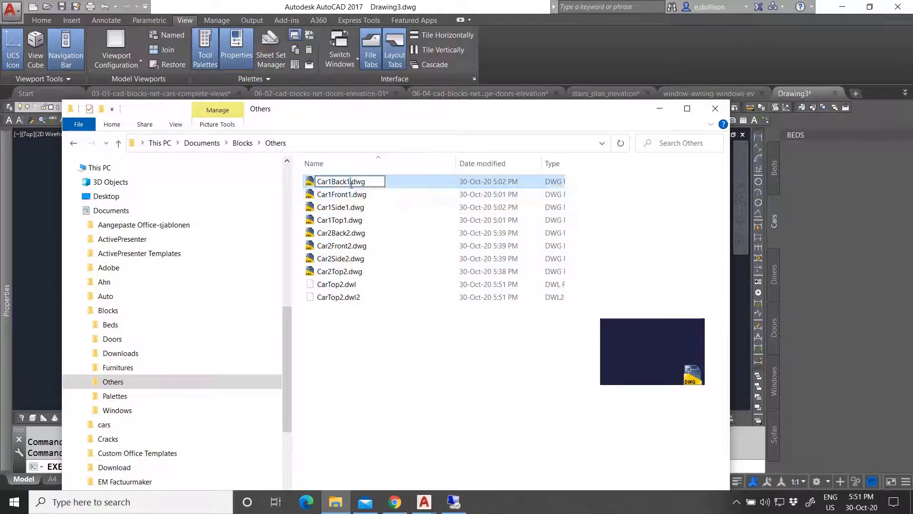
{"action": "key", "text": "BackSpace"}
{"action": "left_click", "coordinate": [352, 195]}
{"action": "left_click", "coordinate": [353, 196]}
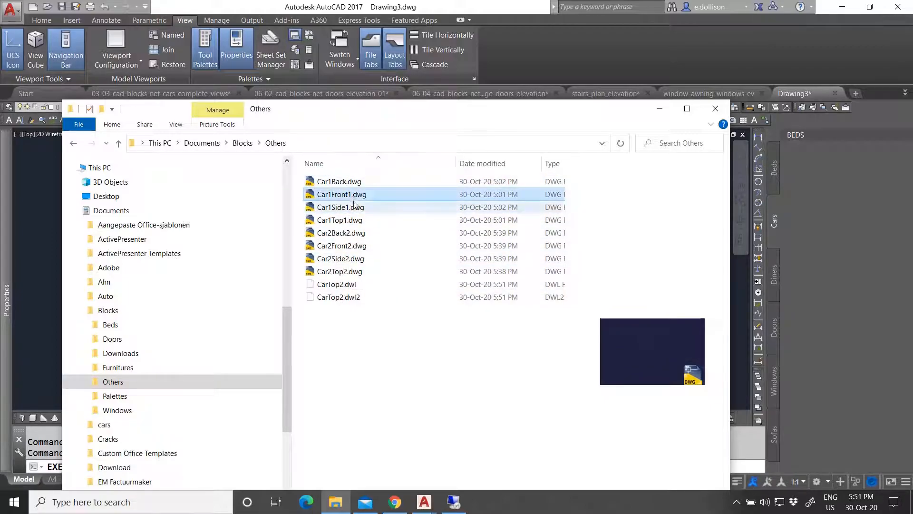
{"action": "left_click", "coordinate": [352, 199]}
{"action": "key", "text": "BackSpace"}
Remove the trailing 1 from the first car's side and top files, naming them Car1Side.dwg and Car1Top.dwg.
{"action": "left_click", "coordinate": [345, 213]}
{"action": "left_click", "coordinate": [348, 209]}
{"action": "left_click", "coordinate": [355, 208]}
{"action": "key", "text": "BackSpace"}
{"action": "left_click", "coordinate": [346, 224]}
{"action": "left_click", "coordinate": [349, 222]}
{"action": "key", "text": "BackSpace"}
Remove the trailing 2 from the second car's back and front files, naming them Car2Back.dwg and Car2Front.dwg.
{"action": "left_click", "coordinate": [351, 234]}
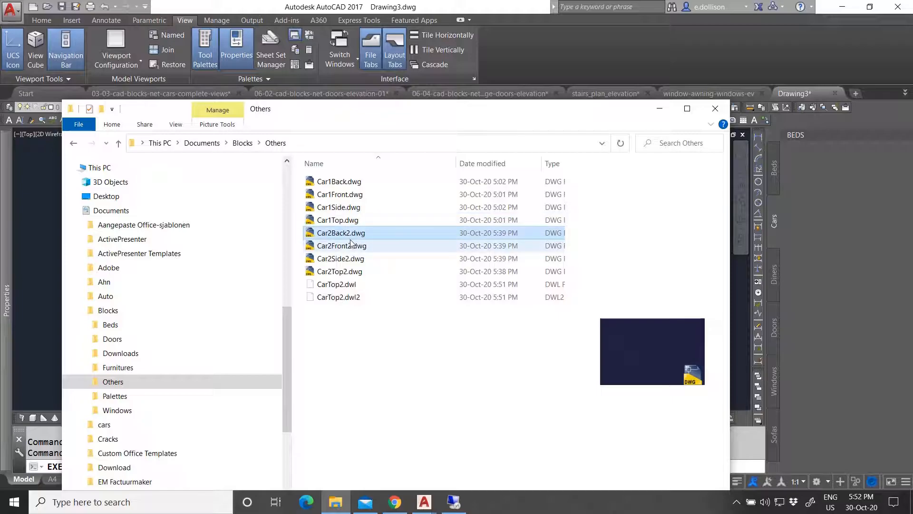
{"action": "left_click", "coordinate": [351, 233]}
{"action": "left_click", "coordinate": [352, 233]}
{"action": "key", "text": "BackSpace"}
{"action": "left_click", "coordinate": [341, 246]}
{"action": "left_click", "coordinate": [352, 246]}
{"action": "key", "text": "BackSpace"}
Remove the trailing 2 from the second car's side and top files, naming them Car2Side.dwg and Car2Top.dwg.
{"action": "left_click", "coordinate": [351, 260]}
{"action": "left_click", "coordinate": [351, 259]}
{"action": "key", "text": "BackSpace"}
{"action": "left_click", "coordinate": [349, 272]}
{"action": "left_click", "coordinate": [348, 272]}
{"action": "key", "text": "BackSpace"}
{"action": "left_click", "coordinate": [357, 310]}
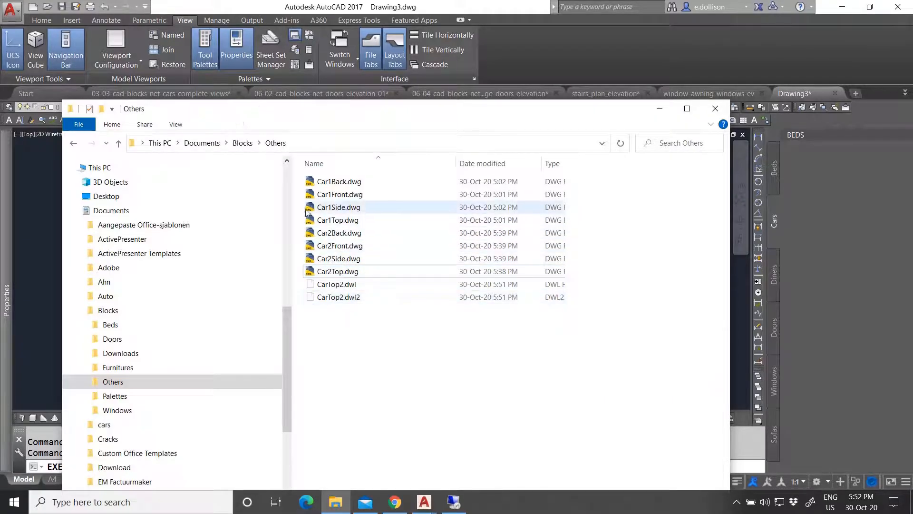
Add the eight block files Car1Back.dwg through Car2Top.dwg from the Others folder to the Cars tool palette.
{"action": "left_click_drag", "start_coordinate": [301, 177], "coordinate": [372, 275]}
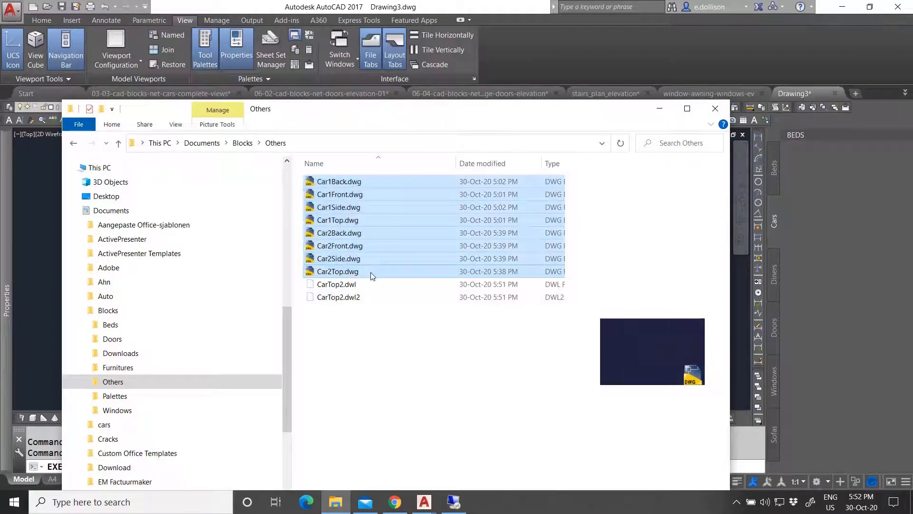
{"action": "left_click_drag", "start_coordinate": [350, 183], "coordinate": [807, 258]}
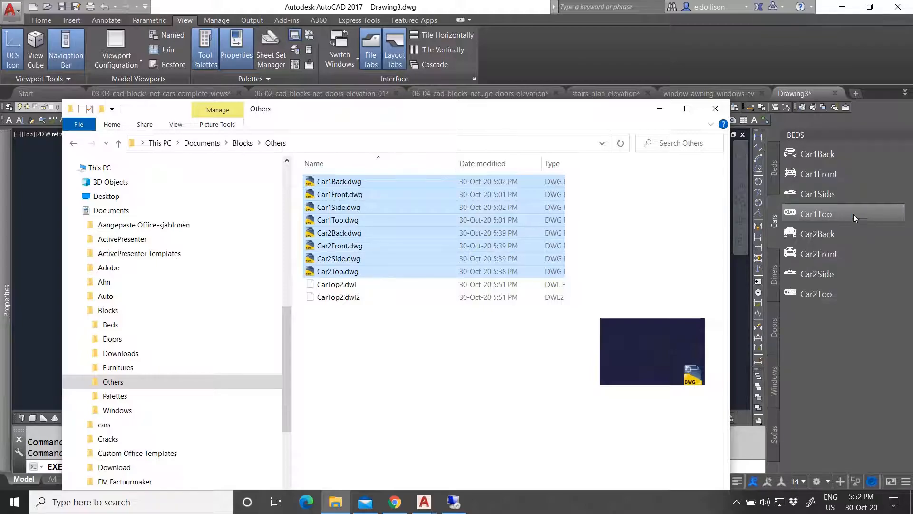
{"action": "left_click", "coordinate": [658, 112]}
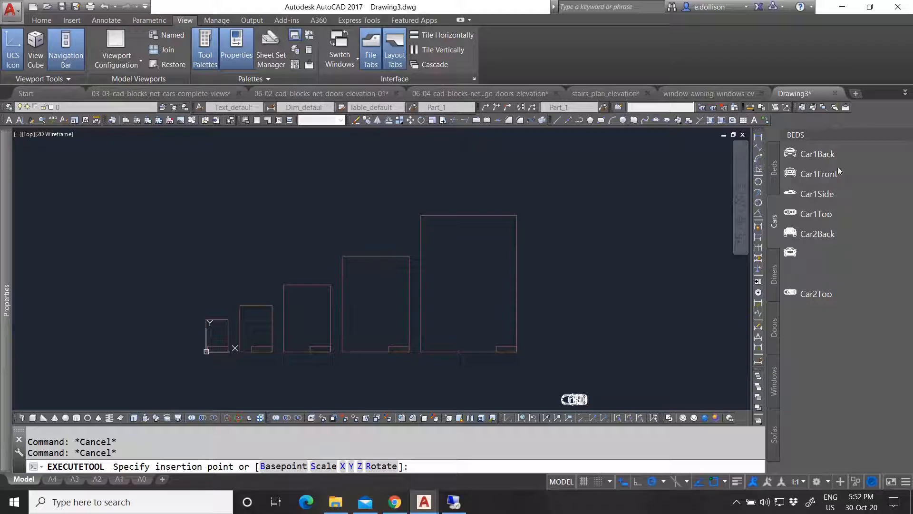
Examine the light and dark theme image paths specified for the DouBed2 tool on the Beds palette.
{"action": "left_click", "coordinate": [774, 186]}
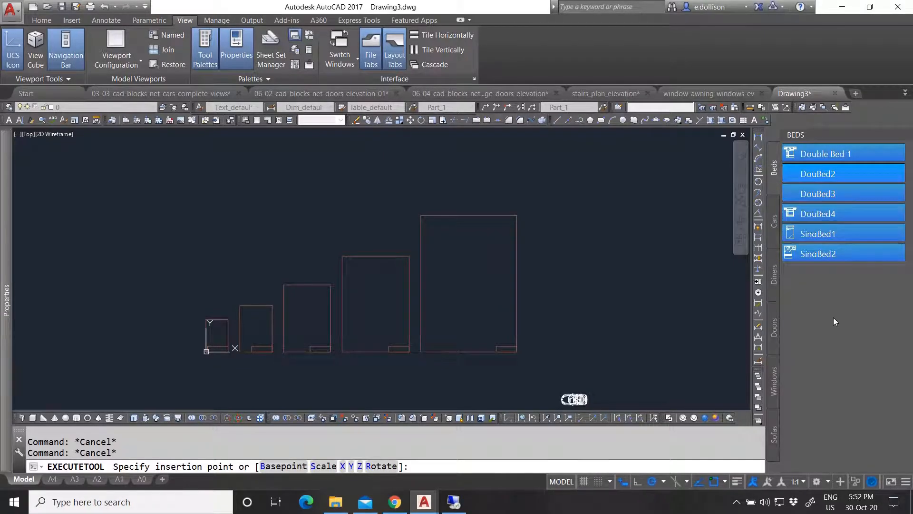
{"action": "right_click", "coordinate": [809, 173]}
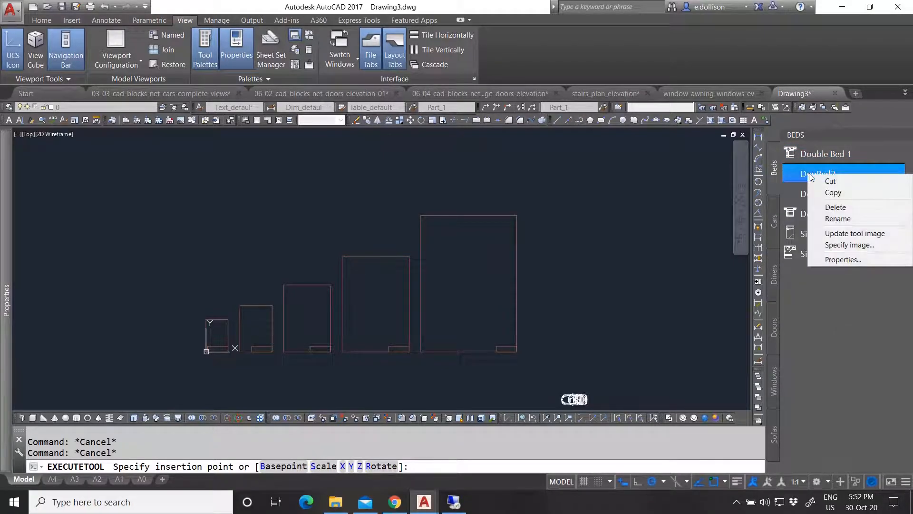
{"action": "left_click", "coordinate": [849, 245]}
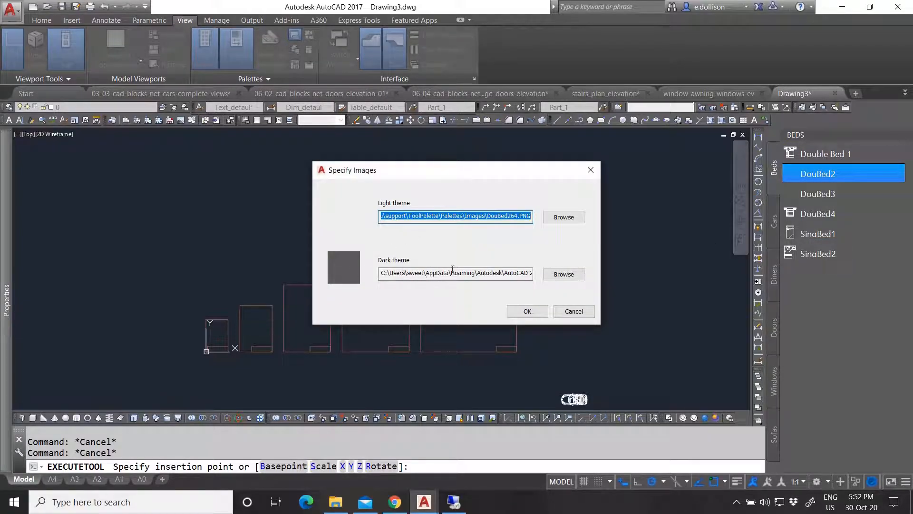
{"action": "left_click", "coordinate": [514, 273]}
{"action": "left_click_drag", "start_coordinate": [521, 273], "coordinate": [543, 272]}
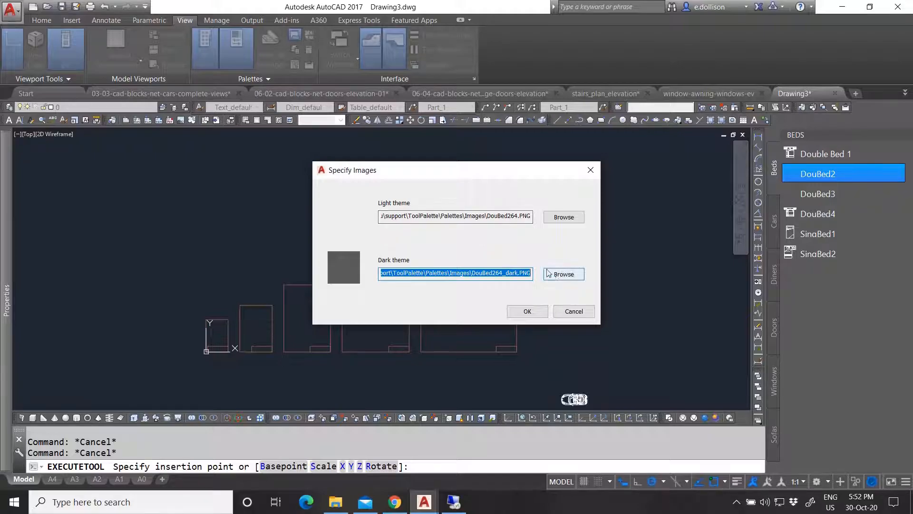
{"action": "left_click", "coordinate": [472, 216]}
{"action": "left_click_drag", "start_coordinate": [485, 217], "coordinate": [557, 215]}
{"action": "left_click", "coordinate": [486, 217]}
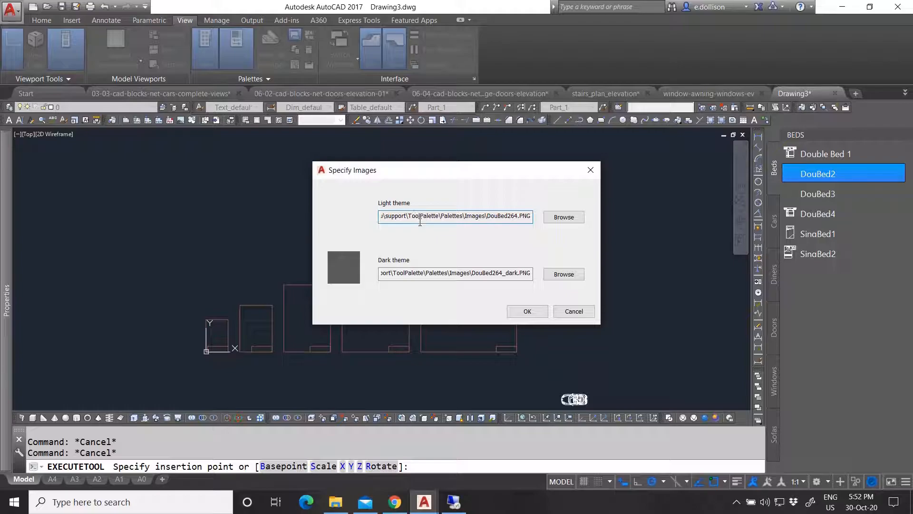
{"action": "left_click_drag", "start_coordinate": [420, 222], "coordinate": [358, 219]}
Try choosing 10-11014-2-8032.PNG as DouBed2's light theme image, and cancel the image specification.
{"action": "left_click", "coordinate": [563, 217]}
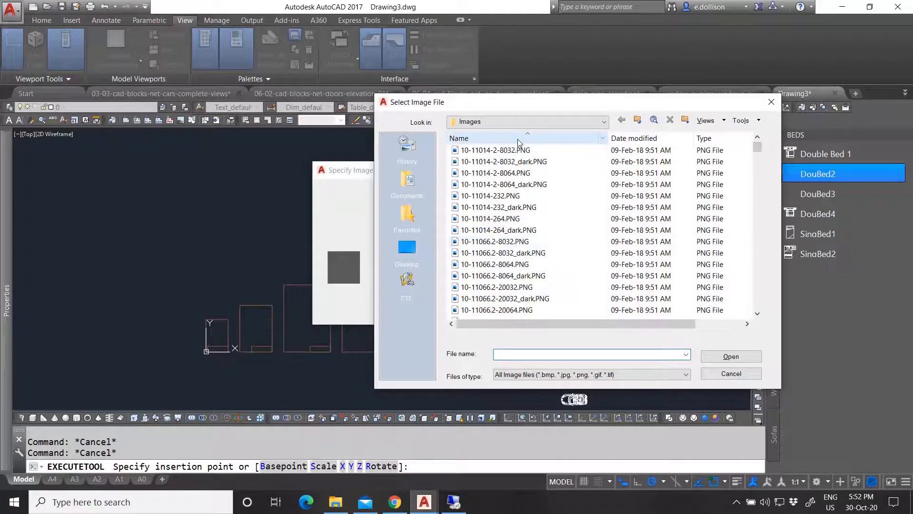
{"action": "left_click", "coordinate": [547, 150]}
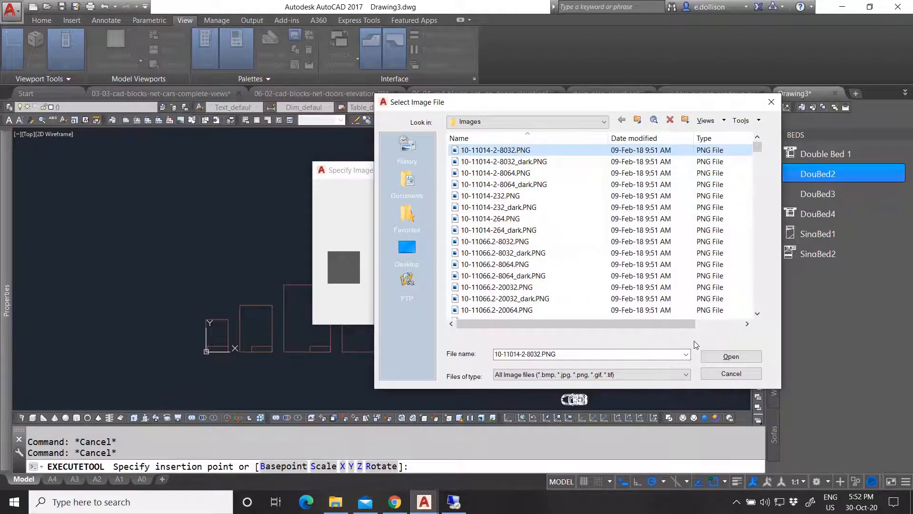
{"action": "left_click_drag", "start_coordinate": [780, 217], "coordinate": [875, 217]}
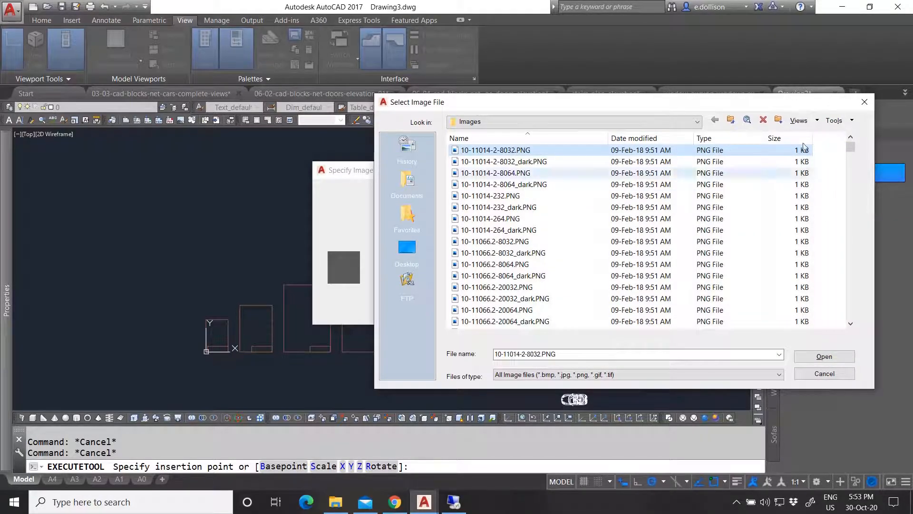
{"action": "left_click", "coordinate": [825, 374]}
{"action": "left_click", "coordinate": [574, 311]}
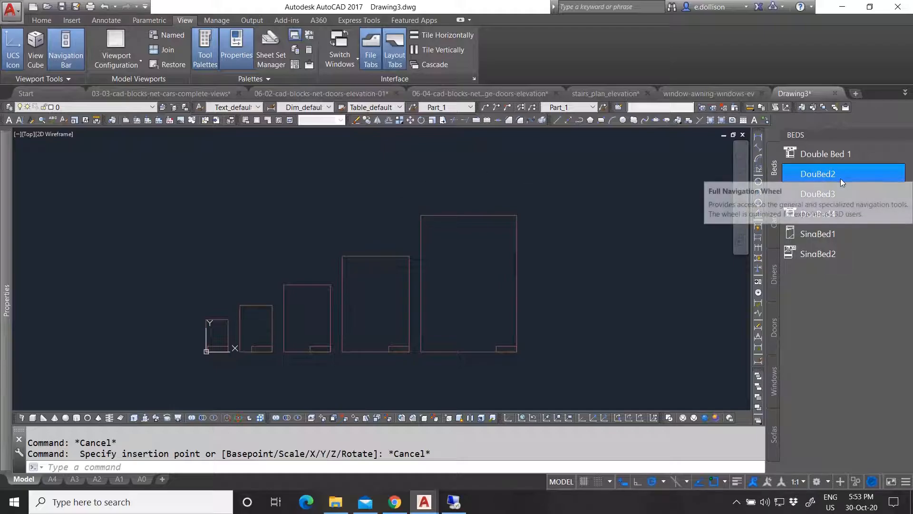
Add the five diner set files, DinerSet-2ch1.dwg through DinerSet-6ch1.dwg, from the Furnitures folder to the Diners palette.
{"action": "left_click", "coordinate": [774, 222]}
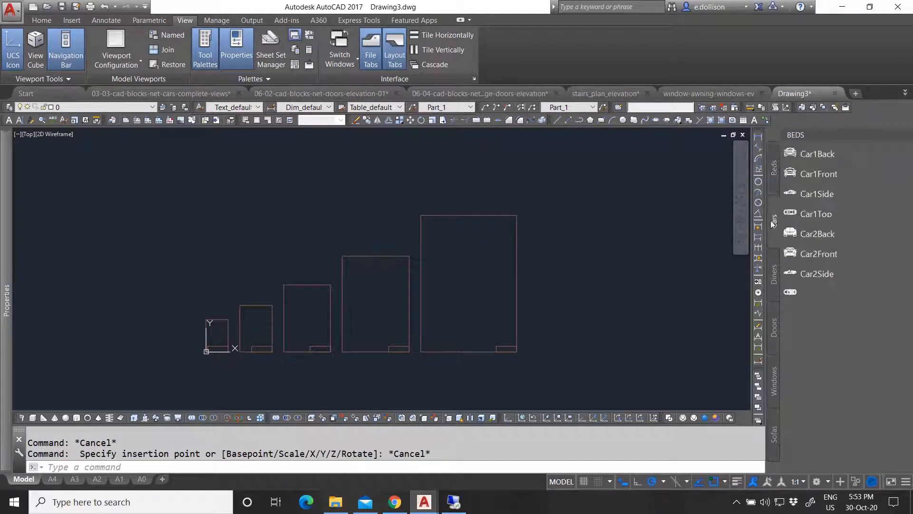
{"action": "left_click", "coordinate": [777, 272]}
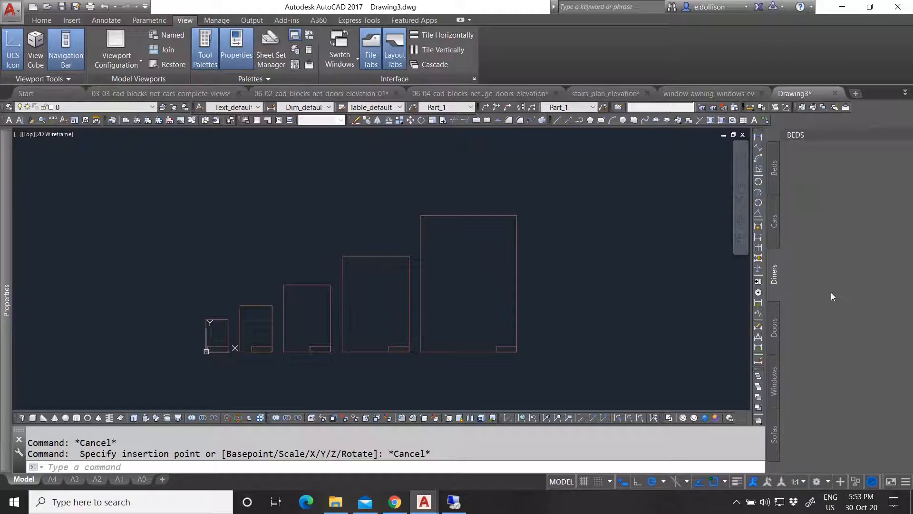
{"action": "left_click", "coordinate": [335, 502]}
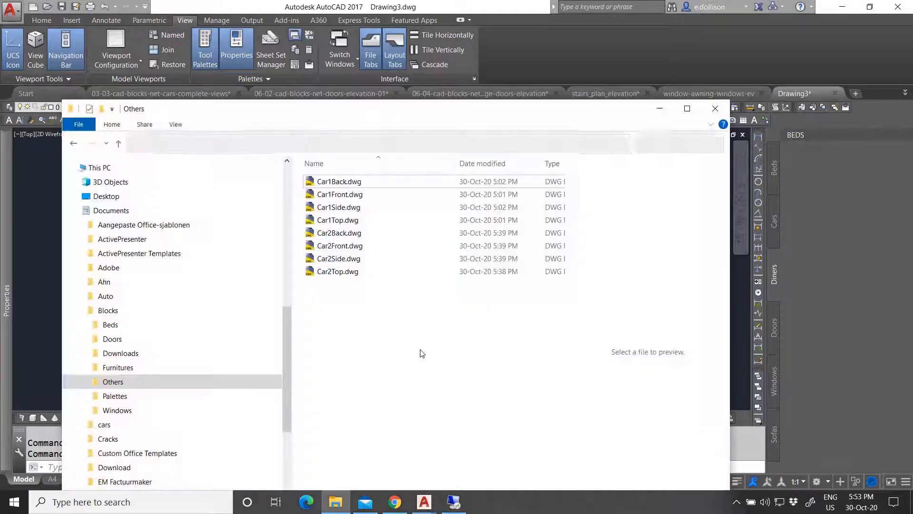
{"action": "left_click", "coordinate": [241, 143]}
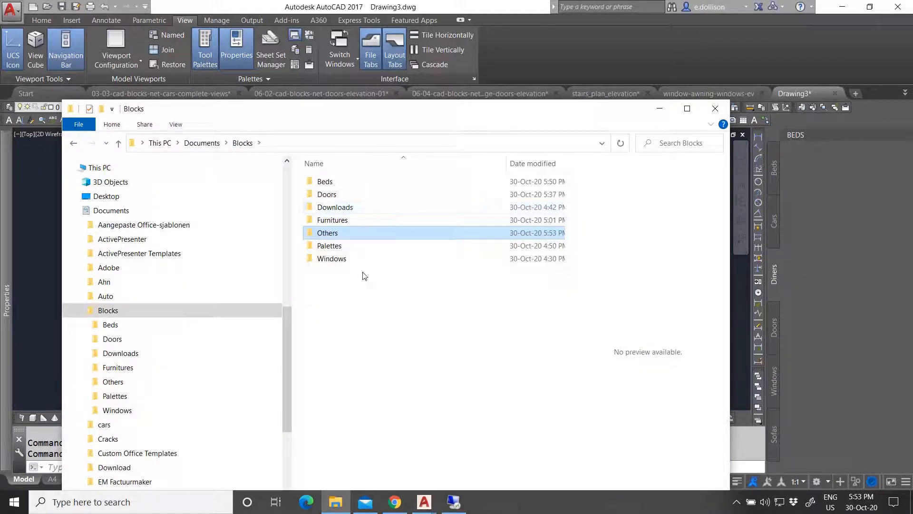
{"action": "left_click", "coordinate": [342, 221]}
{"action": "double_click", "coordinate": [342, 221]}
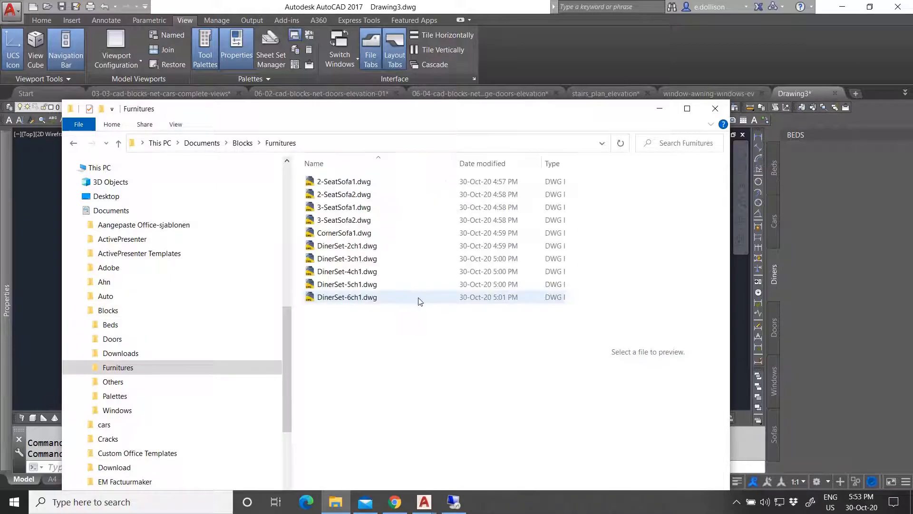
{"action": "left_click", "coordinate": [331, 249]}
{"action": "left_click", "coordinate": [336, 297], "text": "shift"}
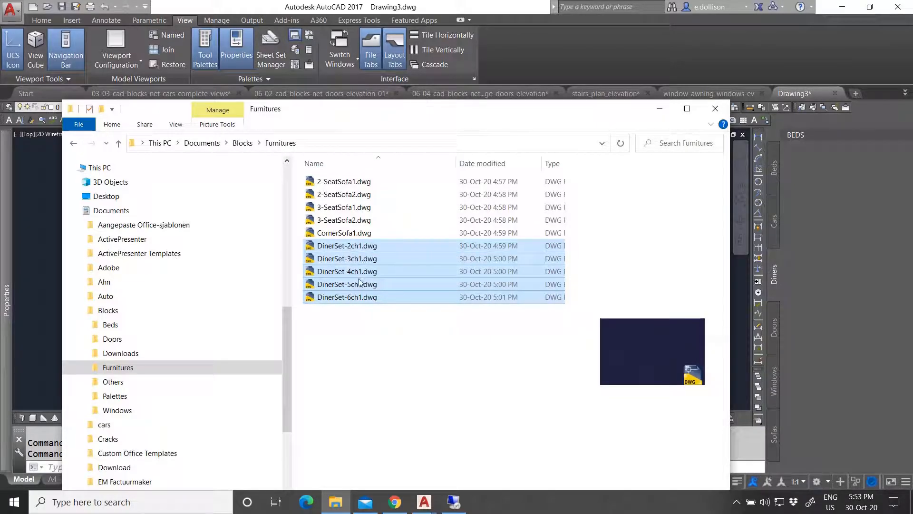
{"action": "left_click_drag", "start_coordinate": [361, 275], "coordinate": [811, 213]}
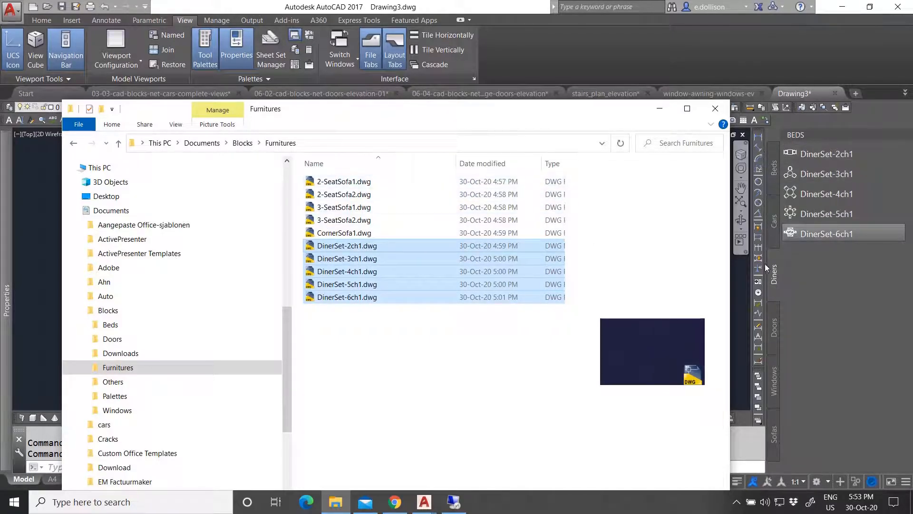
Add the 36" Exterior Door 01, 02 and 03 files from the Doors folder to the Doors palette.
{"action": "left_click", "coordinate": [780, 325]}
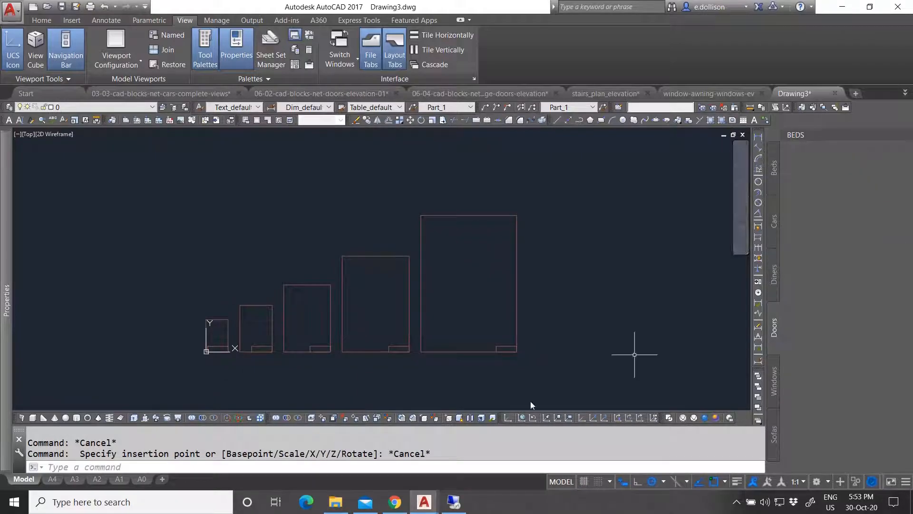
{"action": "key", "text": "alt+Tab"}
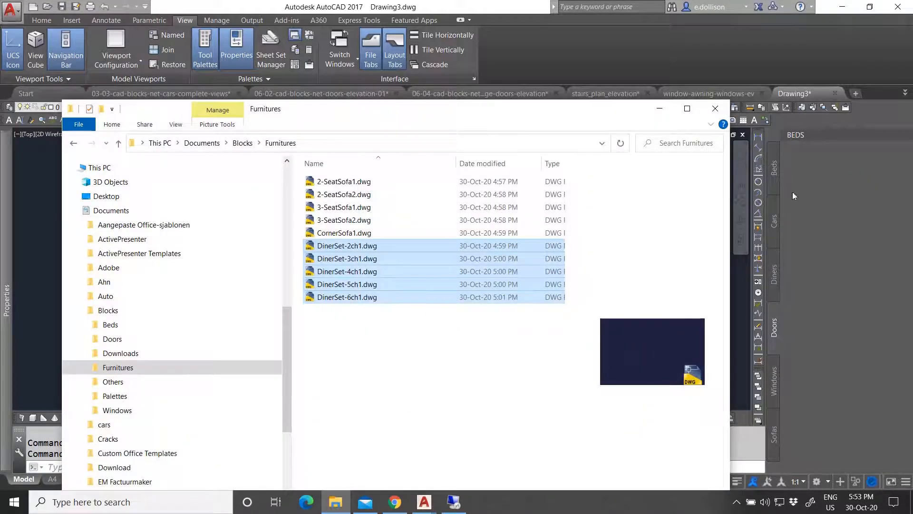
{"action": "left_click", "coordinate": [244, 143]}
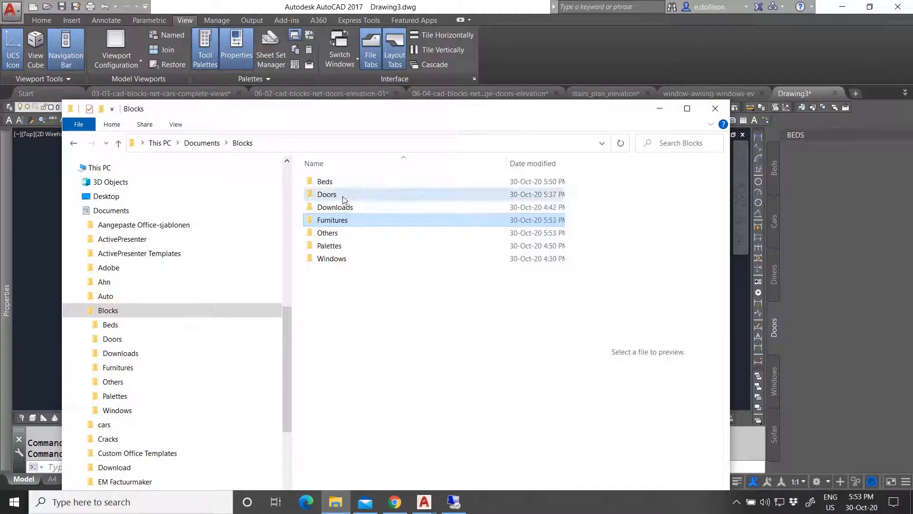
{"action": "double_click", "coordinate": [369, 195]}
{"action": "left_click_drag", "start_coordinate": [382, 250], "coordinate": [808, 254]}
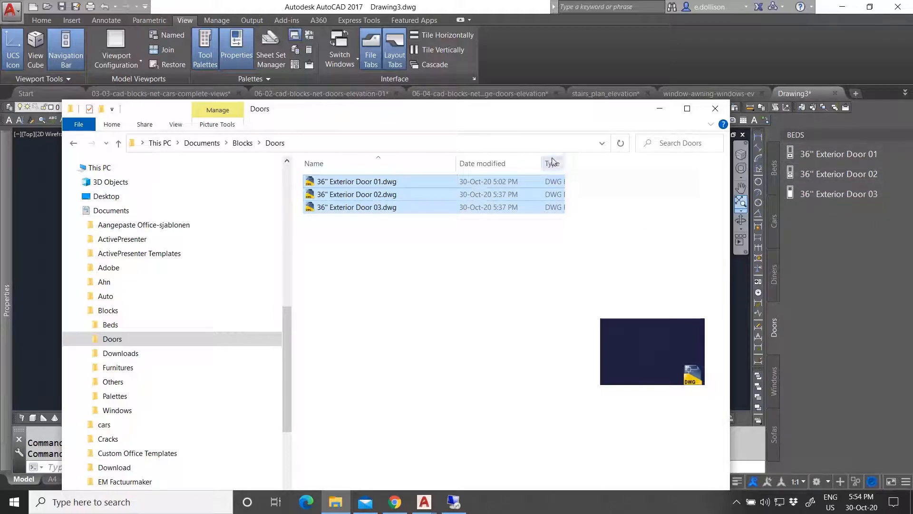
Check the Windows folder for block files and return to the Blocks folder.
{"action": "left_click", "coordinate": [240, 149]}
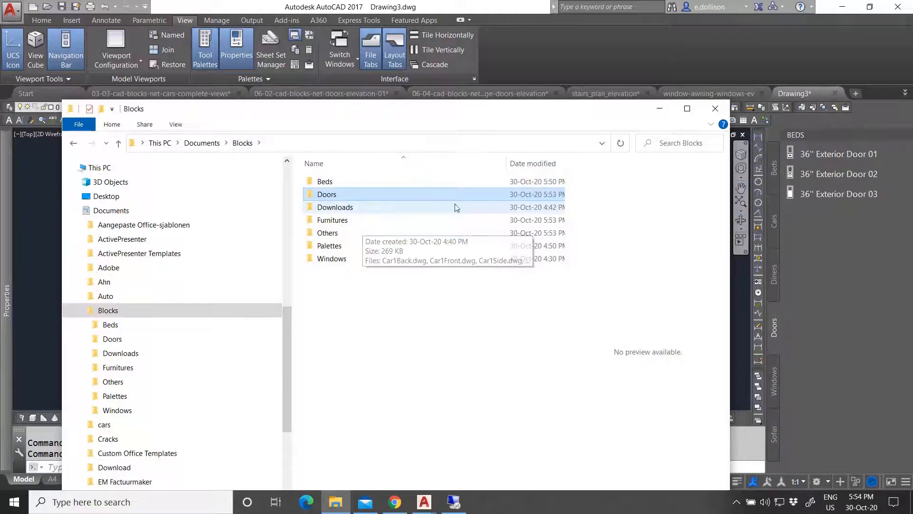
{"action": "double_click", "coordinate": [349, 256]}
{"action": "left_click", "coordinate": [243, 146]}
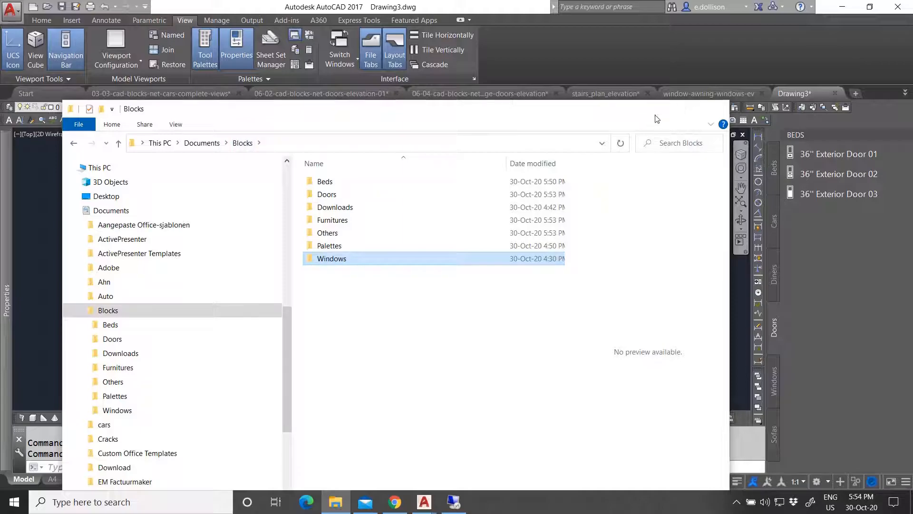
Add the five sofa files, 2-SeatSofa1.dwg through CornerSofa1.dwg, from the Furnitures folder to the Sofas palette.
{"action": "left_click", "coordinate": [659, 109]}
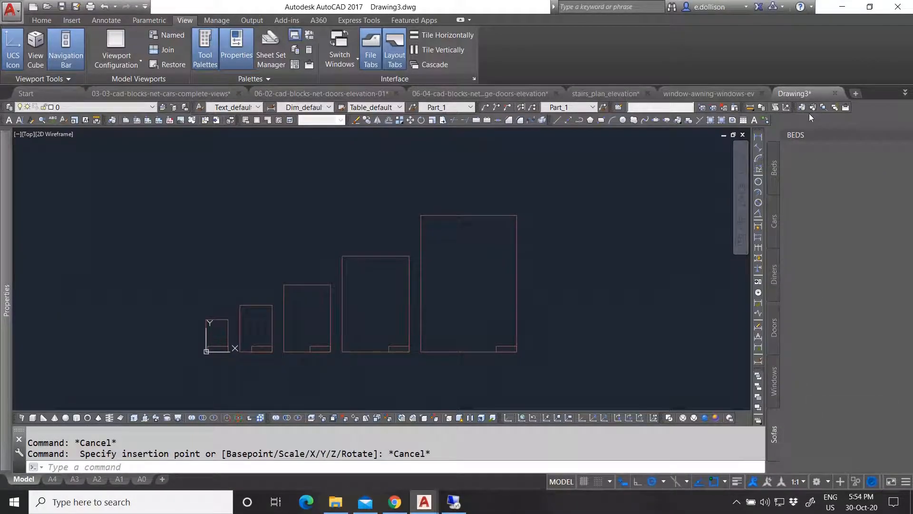
{"action": "left_click", "coordinate": [335, 500]}
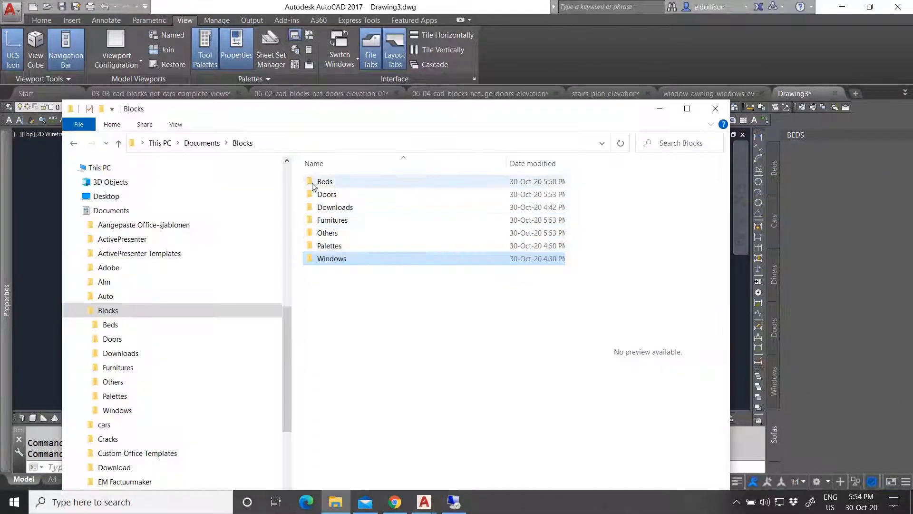
{"action": "double_click", "coordinate": [362, 219]}
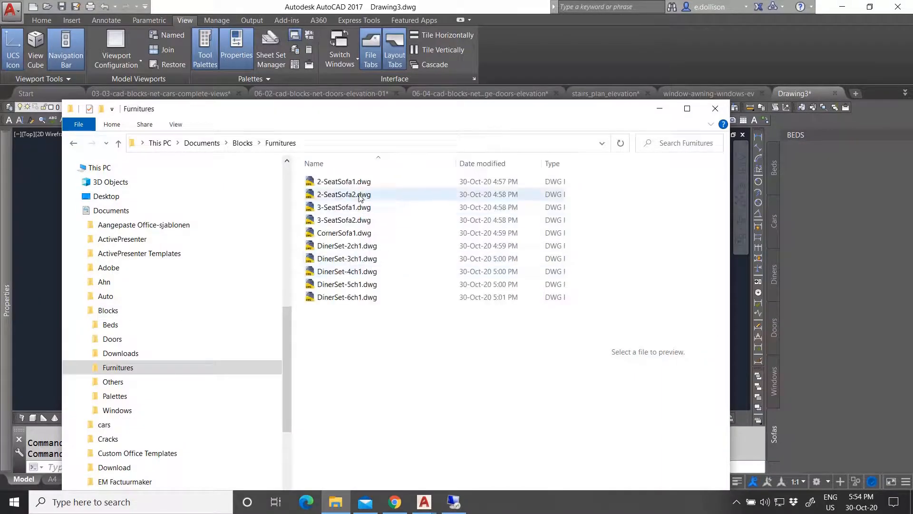
{"action": "left_click", "coordinate": [350, 182]}
{"action": "left_click", "coordinate": [352, 220], "text": "shift"}
{"action": "left_click", "coordinate": [355, 233], "text": "shift"}
{"action": "left_click_drag", "start_coordinate": [355, 233], "coordinate": [845, 197]}
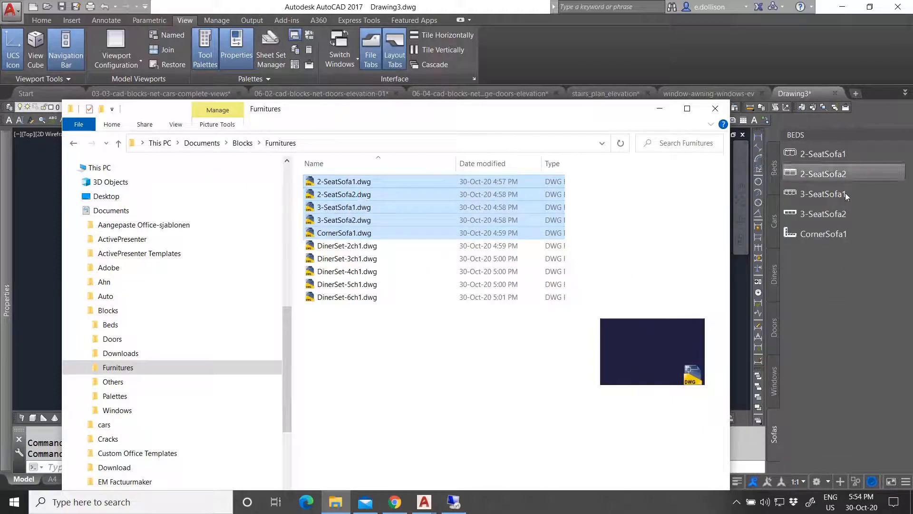
{"action": "left_click", "coordinate": [659, 109]}
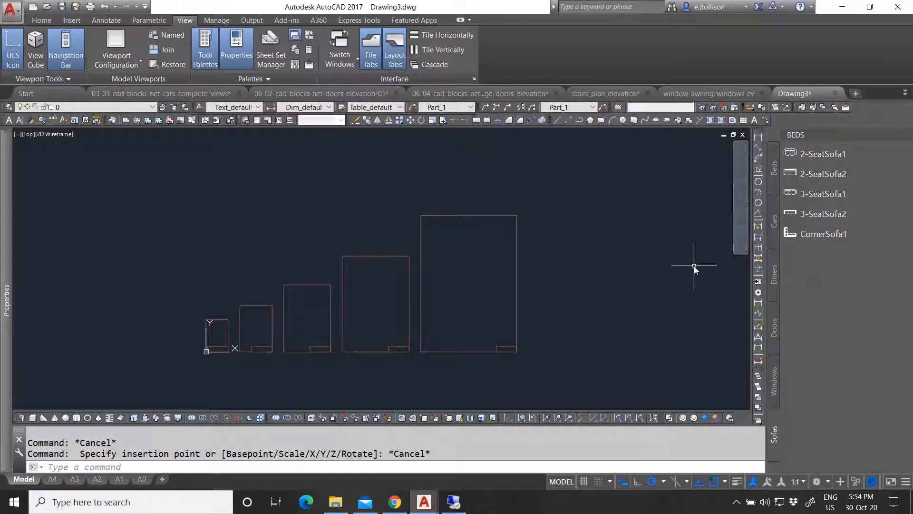
Review the tools on the Beds, Cars, Diners, Doors, Windows and Sofas palettes.
{"action": "left_click", "coordinate": [772, 179]}
{"action": "left_click", "coordinate": [772, 224]}
{"action": "left_click", "coordinate": [776, 281]}
{"action": "left_click", "coordinate": [775, 327]}
{"action": "left_click", "coordinate": [776, 376]}
{"action": "left_click", "coordinate": [775, 433]}
{"action": "left_click", "coordinate": [775, 184]}
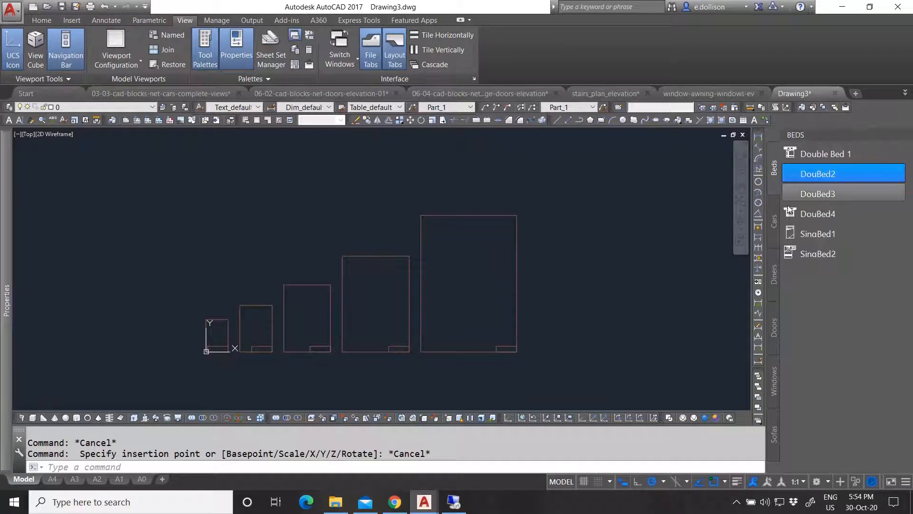
{"action": "left_click", "coordinate": [775, 218]}
{"action": "left_click", "coordinate": [776, 181]}
{"action": "left_click", "coordinate": [779, 269]}
{"action": "left_click", "coordinate": [773, 179]}
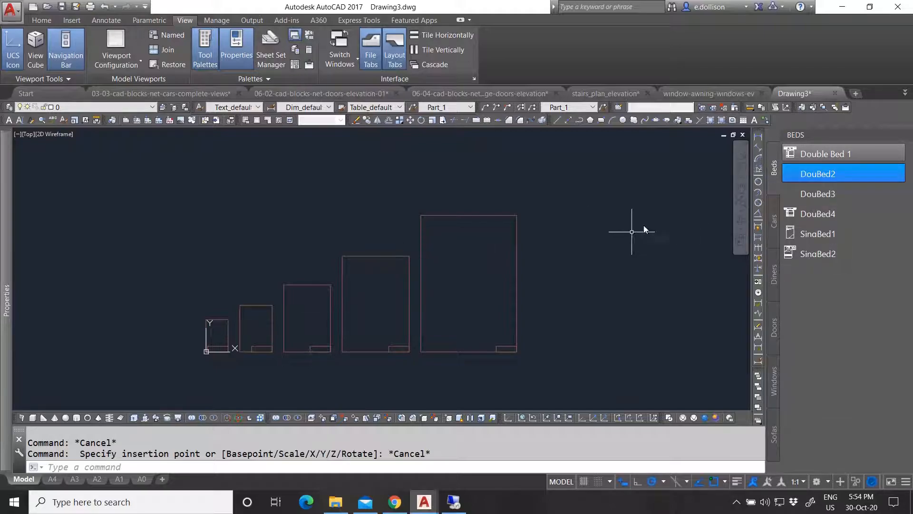
Open the tool palette customization and create a palette group named "Loose furnitures".
{"action": "right_click", "coordinate": [847, 129]}
{"action": "left_click", "coordinate": [842, 188]}
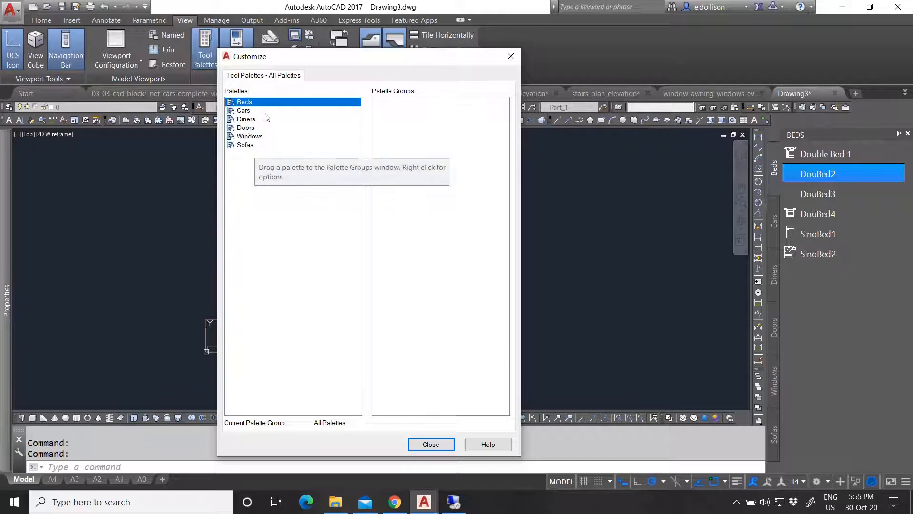
{"action": "right_click", "coordinate": [390, 122]}
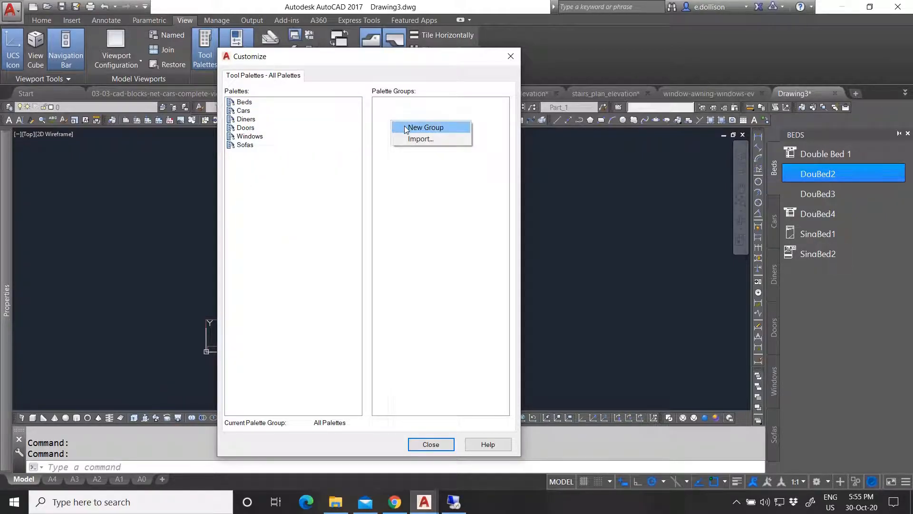
{"action": "left_click", "coordinate": [409, 125]}
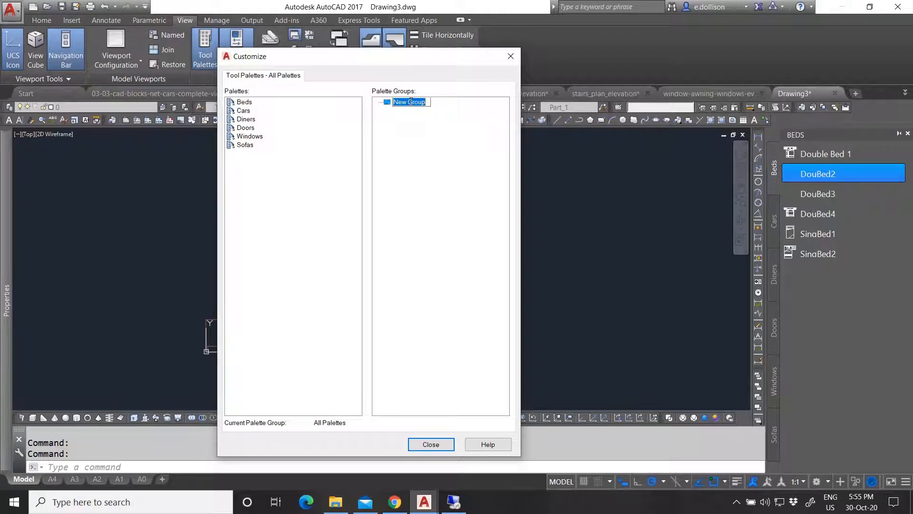
{"action": "type", "text": "lo"}
{"action": "type", "text": "ose furnitures"}
{"action": "key", "text": "Return"}
Create a second palette group named "Fixed Funitures" alongside the loose furniture group.
{"action": "right_click", "coordinate": [395, 170]}
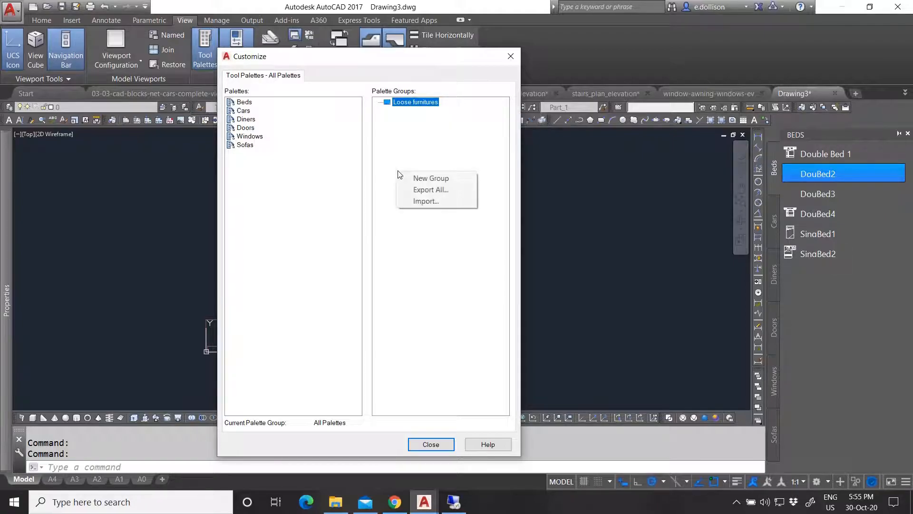
{"action": "left_click", "coordinate": [420, 180]}
{"action": "type", "text": "F"}
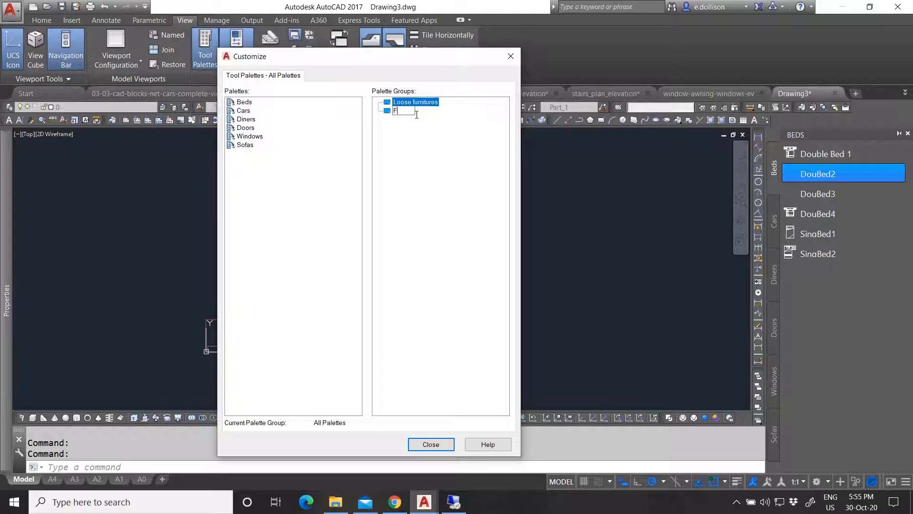
{"action": "type", "text": "ixed Funitures"}
{"action": "key", "text": "Return"}
Create a third top-level palette group named "Openings".
{"action": "right_click", "coordinate": [431, 130]}
{"action": "left_click", "coordinate": [441, 137]}
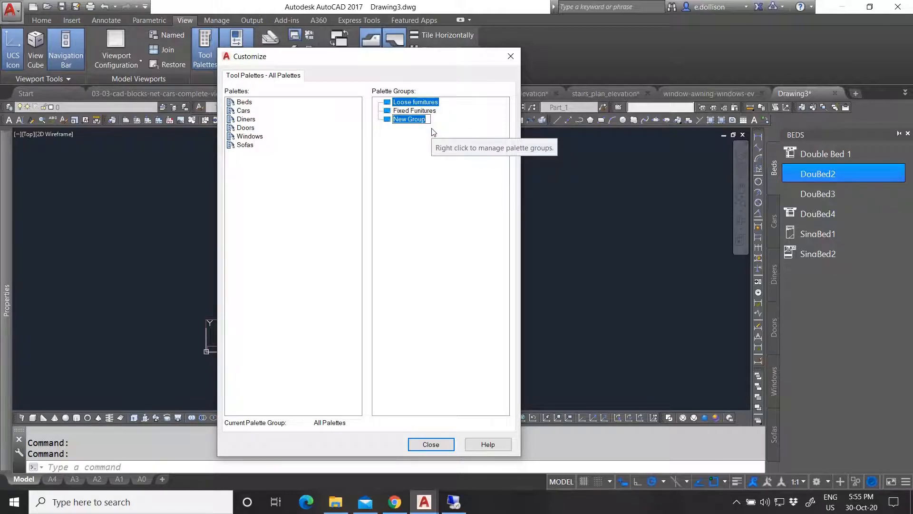
{"action": "type", "text": "Open"}
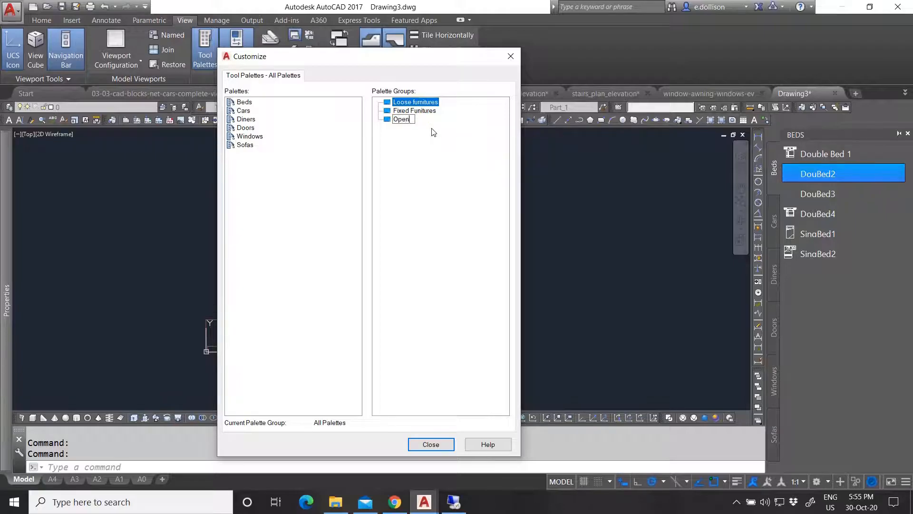
{"action": "key", "text": "Return"}
Create a fourth top-level palette group named "Others".
{"action": "right_click", "coordinate": [415, 142]}
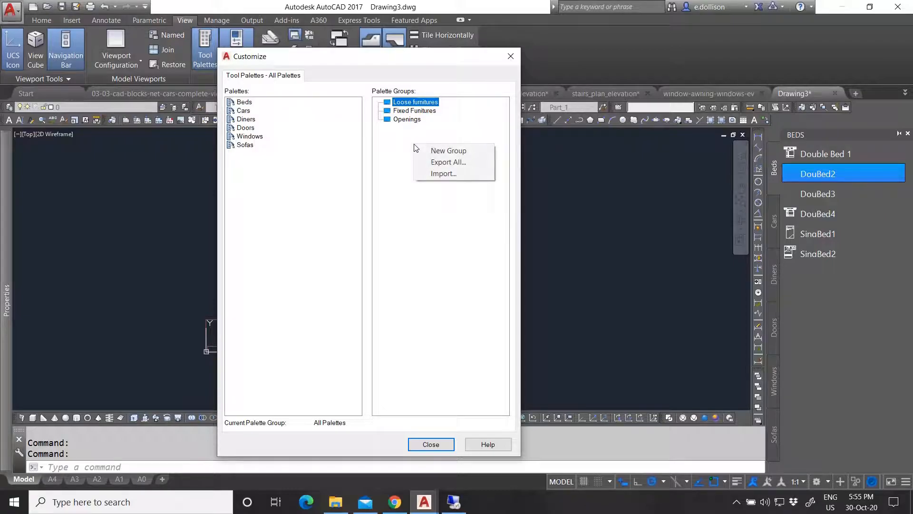
{"action": "left_click", "coordinate": [442, 150]}
{"action": "type", "text": "Othe"}
{"action": "key", "text": "Return"}
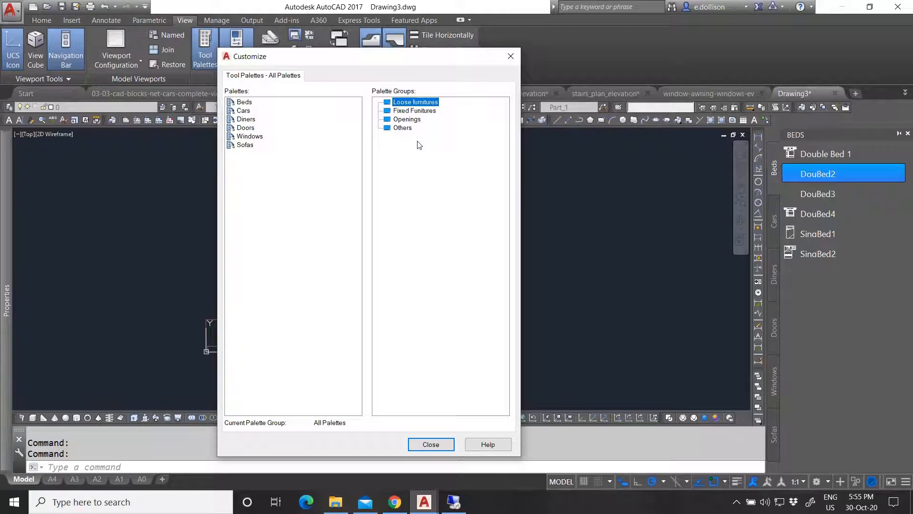
Select the Beds palette in the list of available palettes.
{"action": "left_click", "coordinate": [404, 128]}
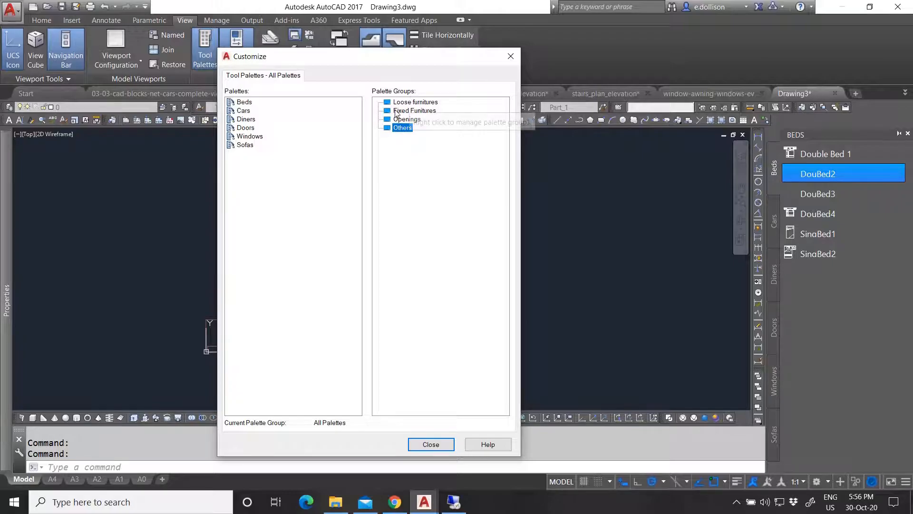
{"action": "left_click", "coordinate": [235, 102]}
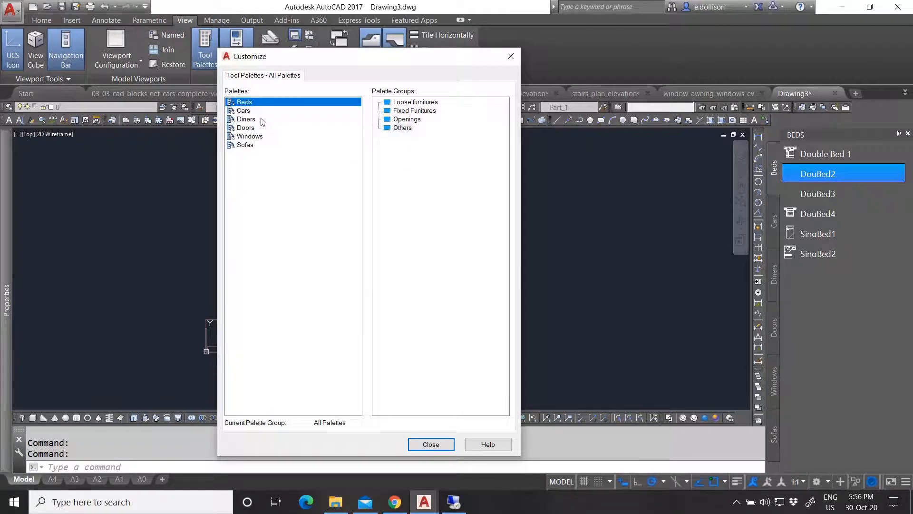
Add the Beds, Diners and Sofas palettes to the Loose furnitures palette group.
{"action": "left_click", "coordinate": [262, 119]}
{"action": "left_click", "coordinate": [250, 104]}
{"action": "left_click_drag", "start_coordinate": [260, 103], "coordinate": [395, 109]}
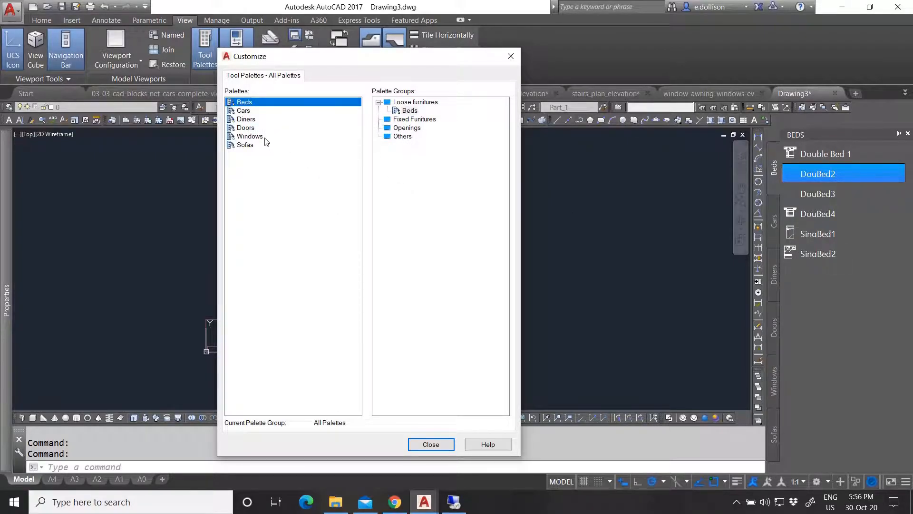
{"action": "left_click", "coordinate": [253, 123]}
{"action": "left_click_drag", "start_coordinate": [255, 122], "coordinate": [396, 115]}
{"action": "left_click", "coordinate": [252, 145]}
{"action": "left_click_drag", "start_coordinate": [256, 149], "coordinate": [448, 122]}
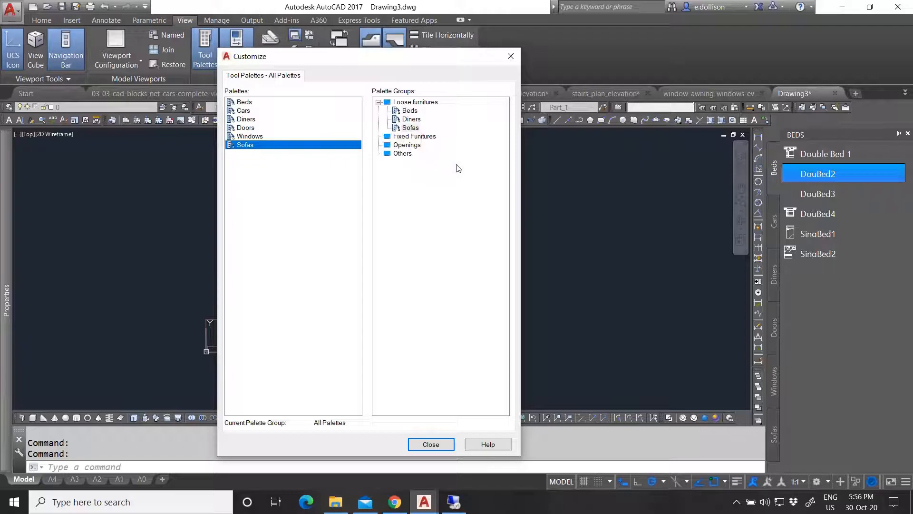
Add the Doors and Windows palettes to the Openings group and Cars to the Others group, and close the customization dialog.
{"action": "left_click", "coordinate": [425, 137]}
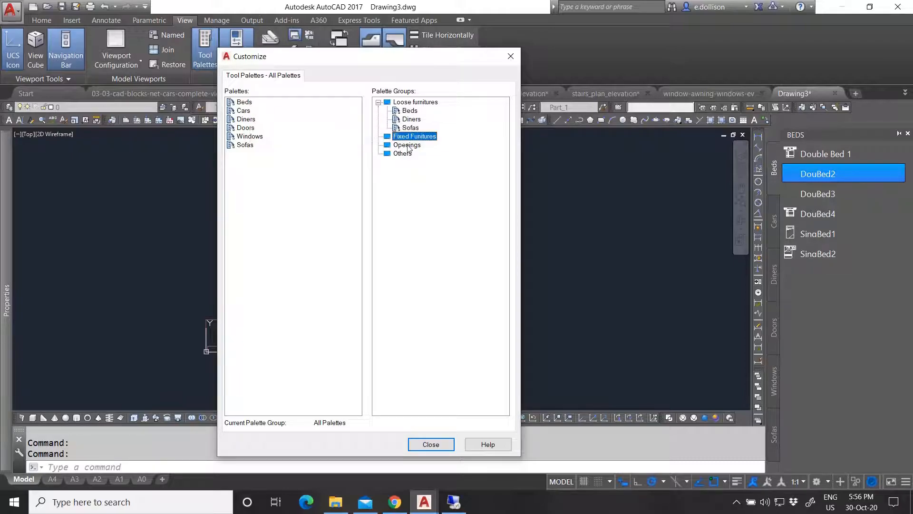
{"action": "left_click", "coordinate": [245, 128]}
{"action": "left_click_drag", "start_coordinate": [259, 136], "coordinate": [403, 153]}
{"action": "left_click", "coordinate": [253, 138]}
{"action": "left_click_drag", "start_coordinate": [253, 139], "coordinate": [403, 158]}
{"action": "left_click", "coordinate": [244, 114]}
{"action": "left_click_drag", "start_coordinate": [244, 115], "coordinate": [404, 184]}
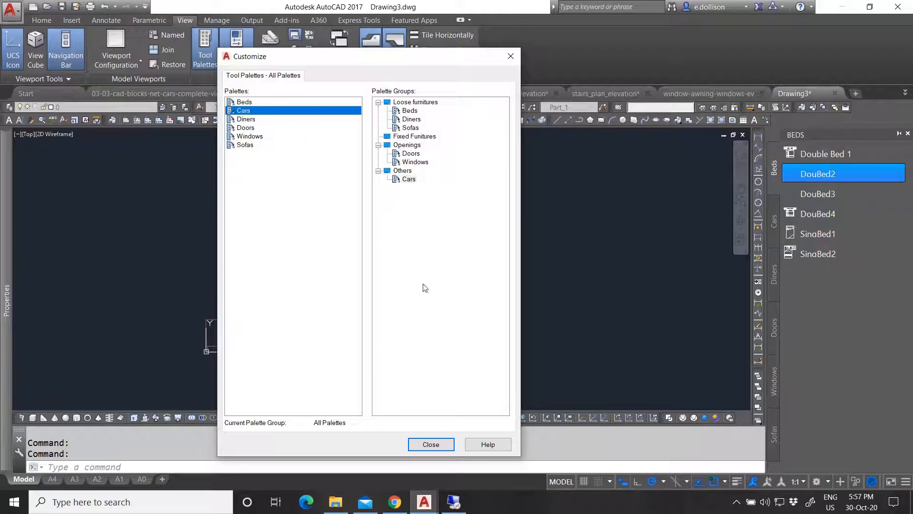
{"action": "left_click", "coordinate": [431, 445]}
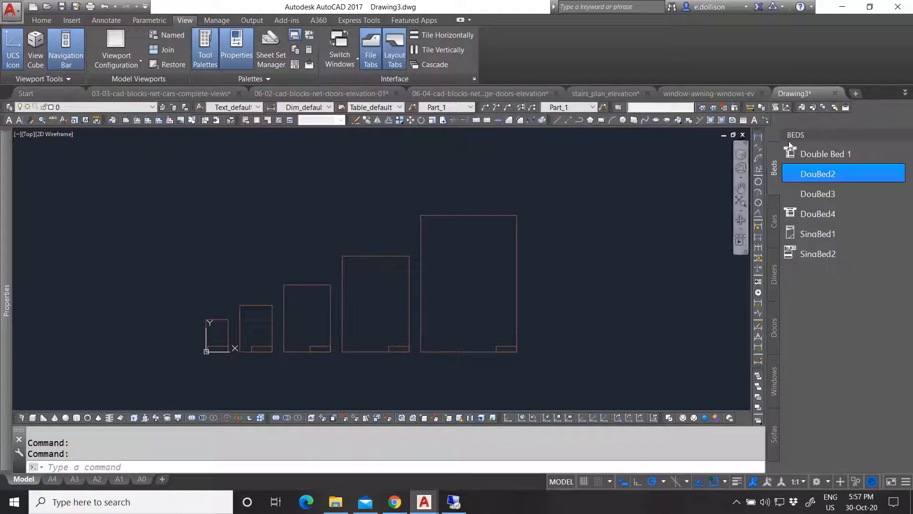
Show the Loose furnitures palette group, followed by the Openings group.
{"action": "right_click", "coordinate": [816, 139]}
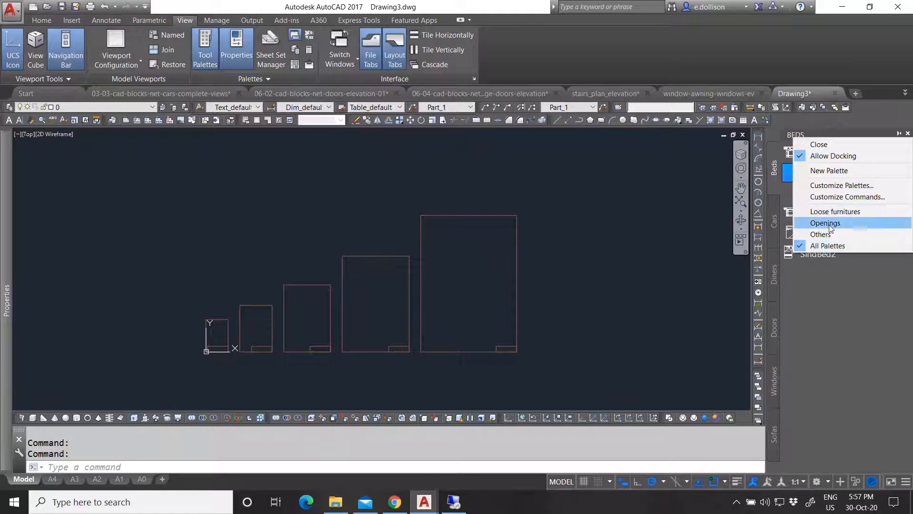
{"action": "left_click", "coordinate": [828, 212]}
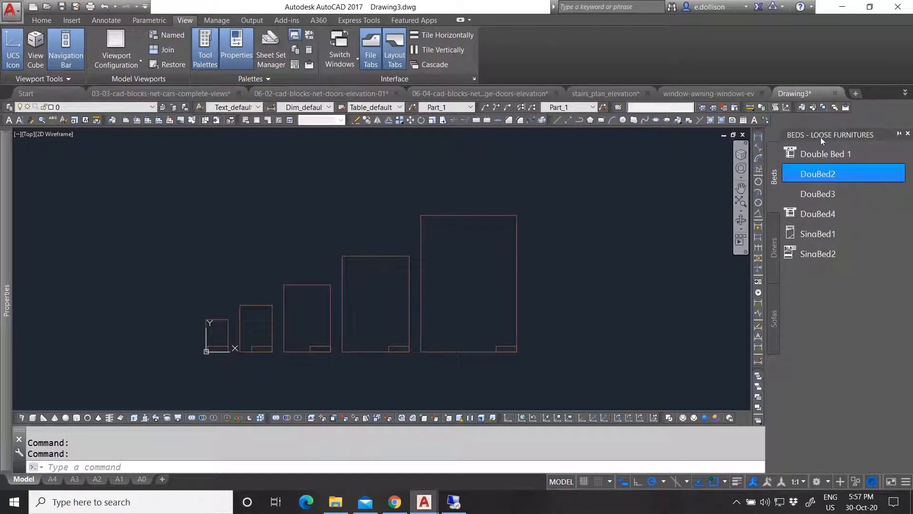
{"action": "right_click", "coordinate": [821, 137]}
{"action": "left_click", "coordinate": [827, 221]}
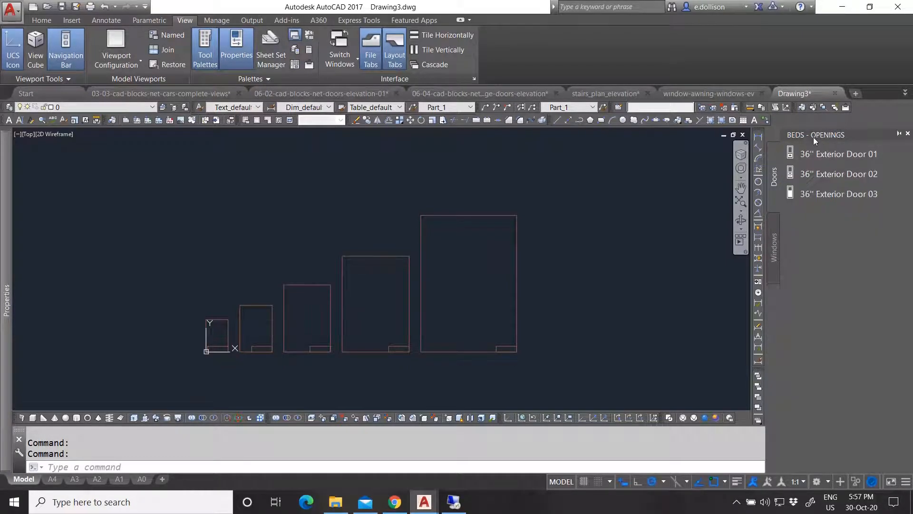
Review the palette group assignments in the palette customization dialog and close it without changes.
{"action": "right_click", "coordinate": [814, 137]}
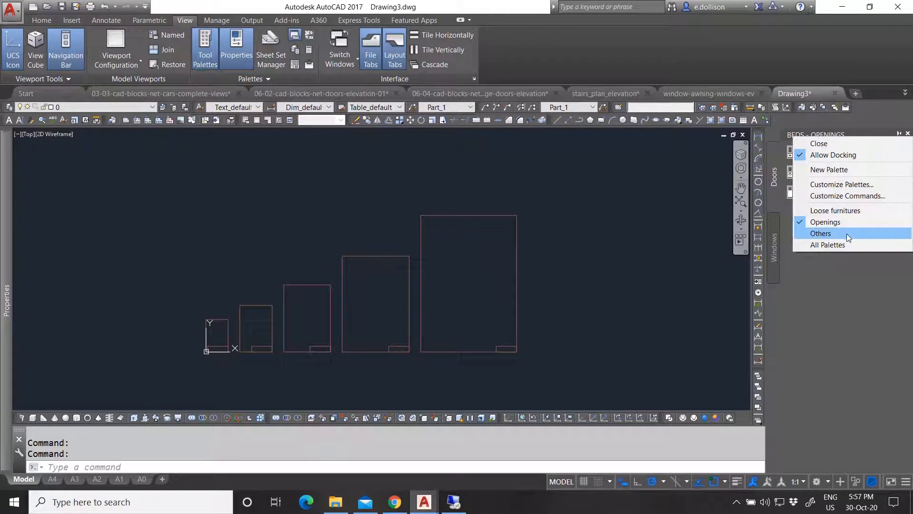
{"action": "left_click", "coordinate": [840, 185]}
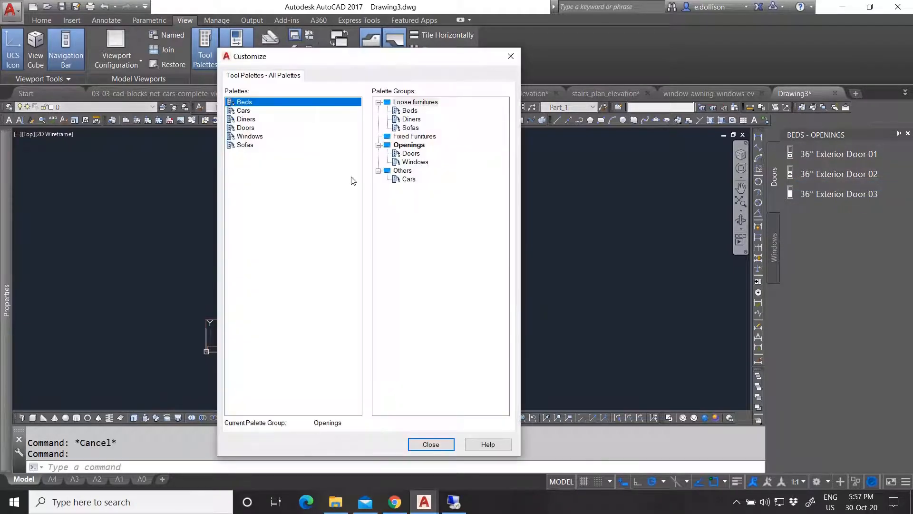
{"action": "left_click", "coordinate": [261, 111]}
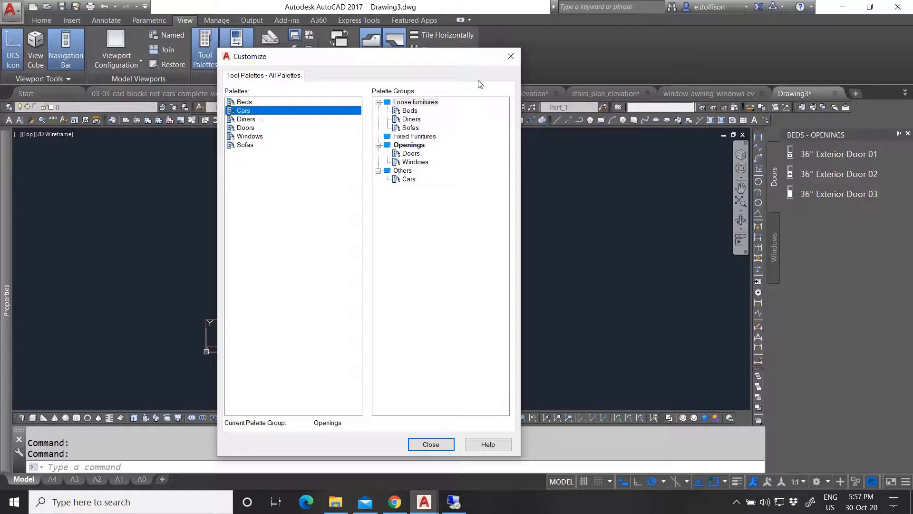
{"action": "left_click", "coordinate": [511, 57]}
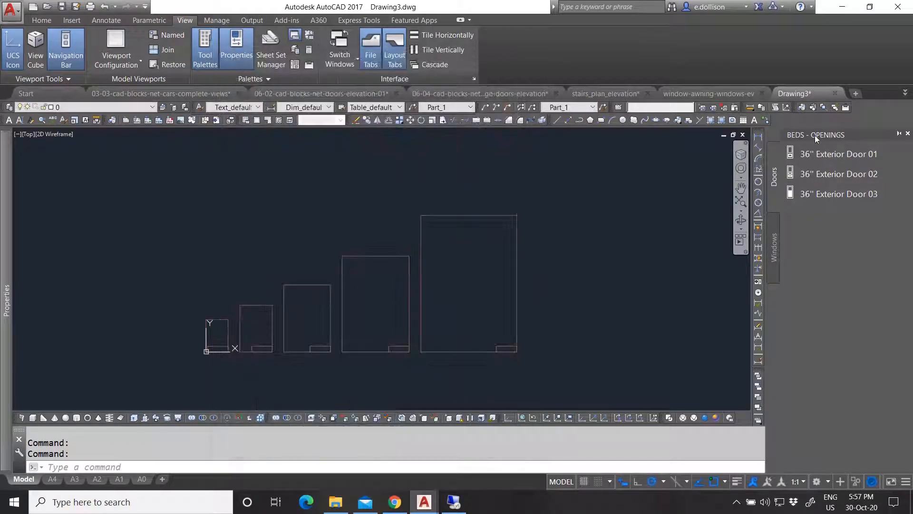
Display the Loose furnitures palette group and look through its Diners, Sofas and Beds palettes.
{"action": "right_click", "coordinate": [815, 135]}
{"action": "left_click", "coordinate": [828, 208]}
{"action": "right_click", "coordinate": [820, 141]}
{"action": "left_click", "coordinate": [828, 219]}
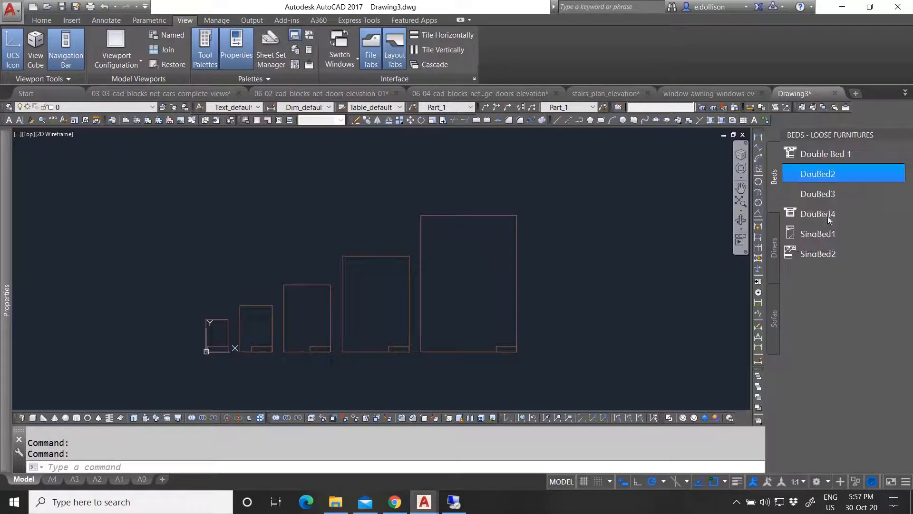
{"action": "left_click", "coordinate": [772, 255]}
{"action": "left_click", "coordinate": [775, 289]}
{"action": "left_click", "coordinate": [771, 187]}
Display the Others palette group and check the group structure in the palette customization dialog.
{"action": "right_click", "coordinate": [816, 135]}
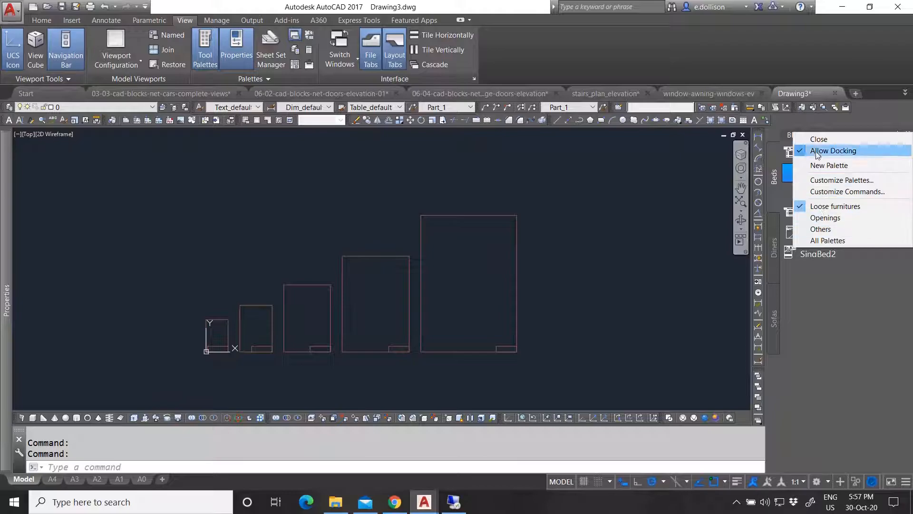
{"action": "left_click", "coordinate": [831, 229]}
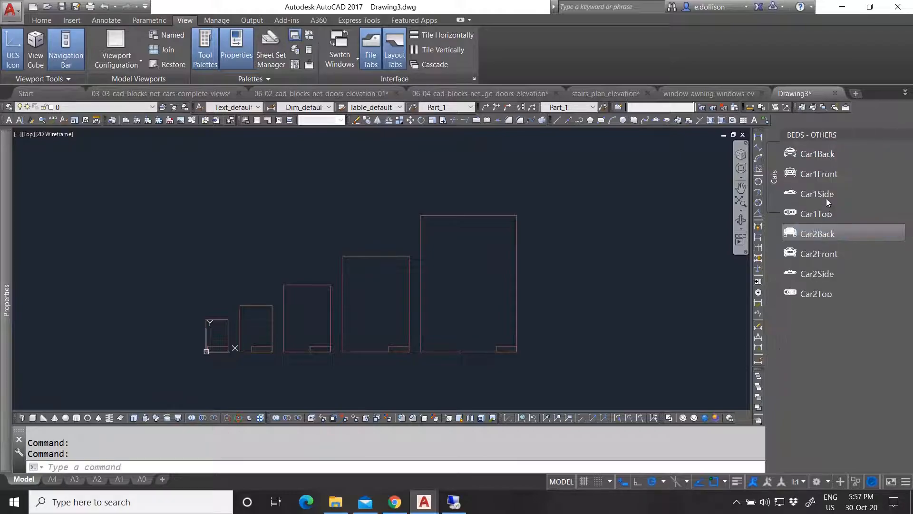
{"action": "right_click", "coordinate": [815, 135]}
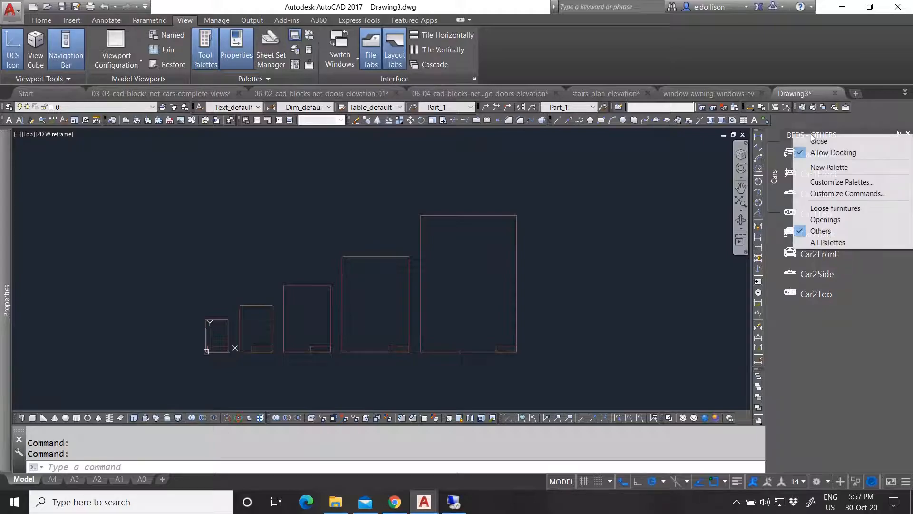
{"action": "left_click", "coordinate": [840, 182]}
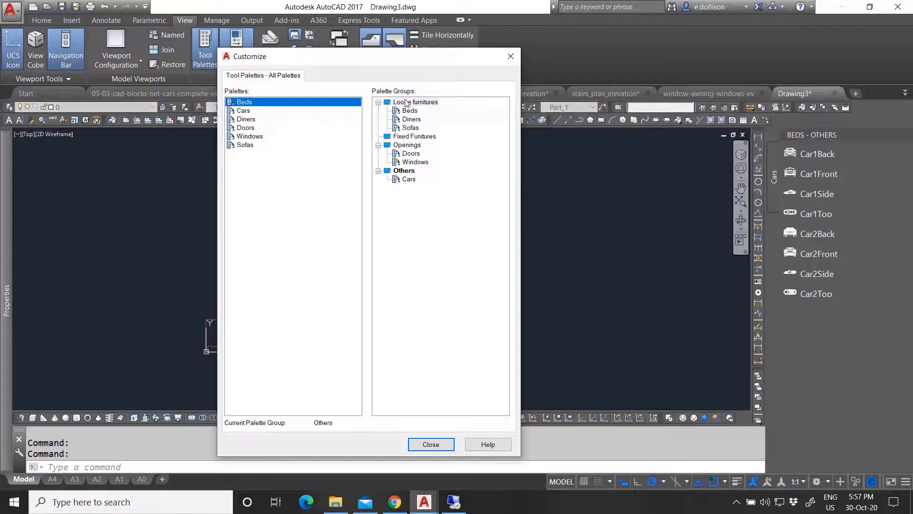
{"action": "left_click", "coordinate": [511, 61]}
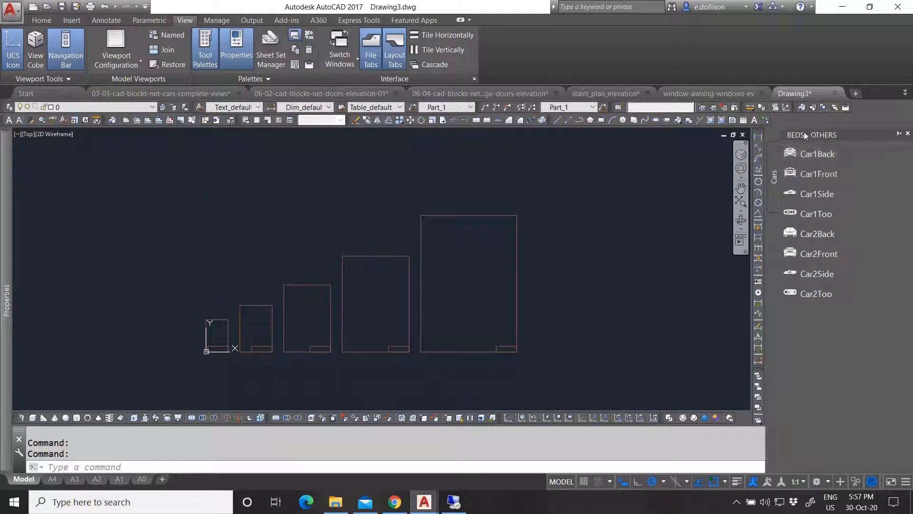
{"action": "right_click", "coordinate": [804, 134]}
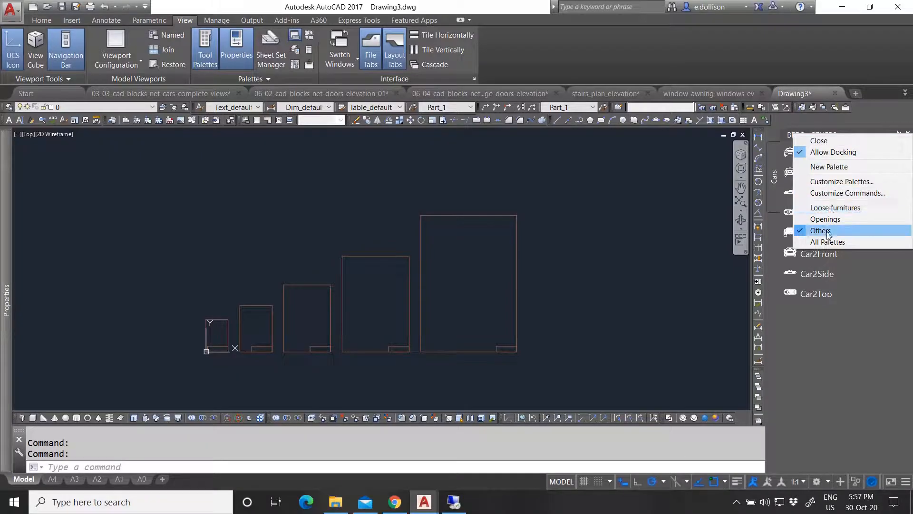
{"action": "right_click", "coordinate": [793, 138]}
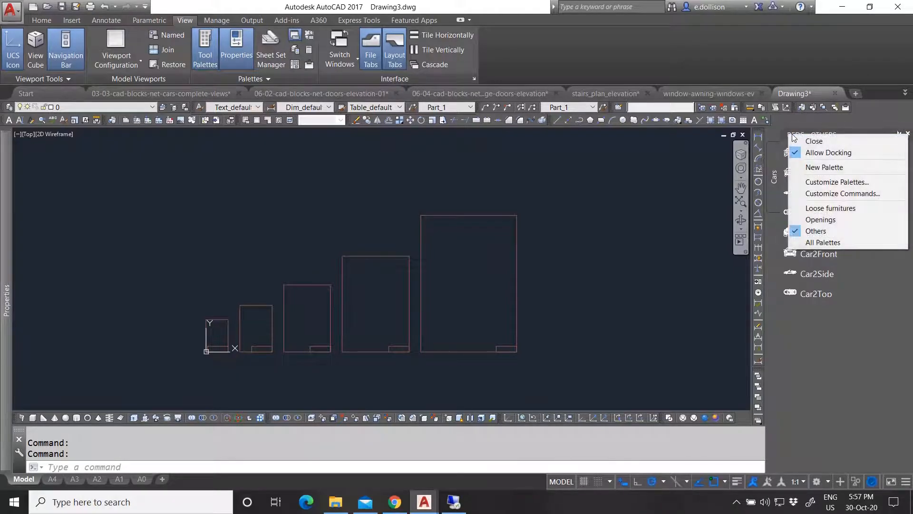
{"action": "left_click", "coordinate": [786, 133]}
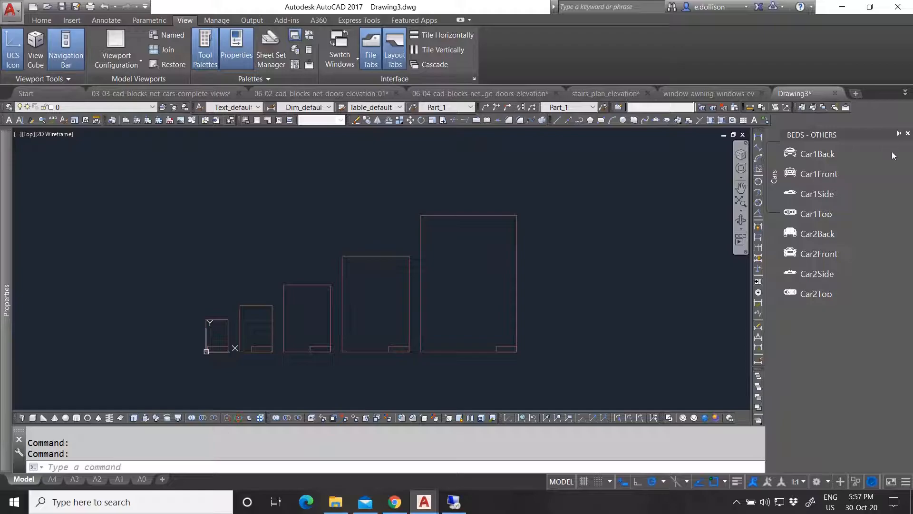
{"action": "right_click", "coordinate": [864, 212]}
{"action": "right_click", "coordinate": [848, 133]}
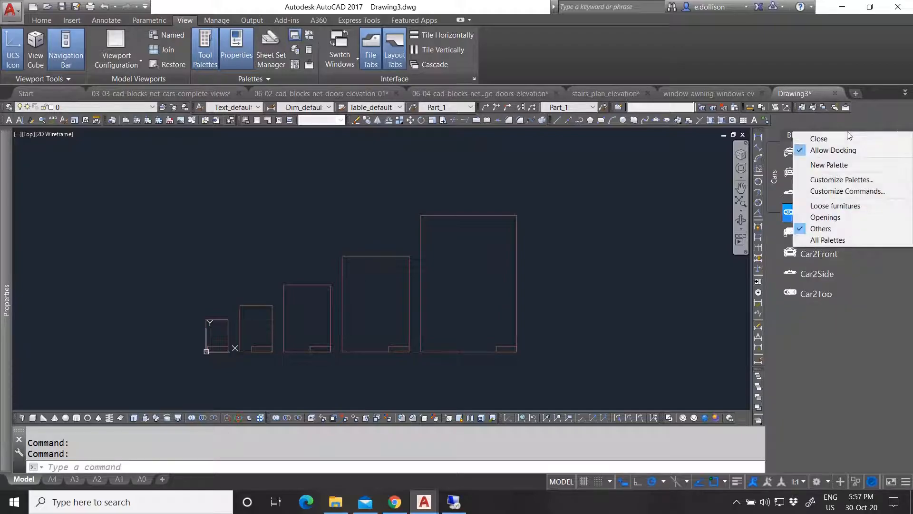
{"action": "left_click", "coordinate": [786, 132]}
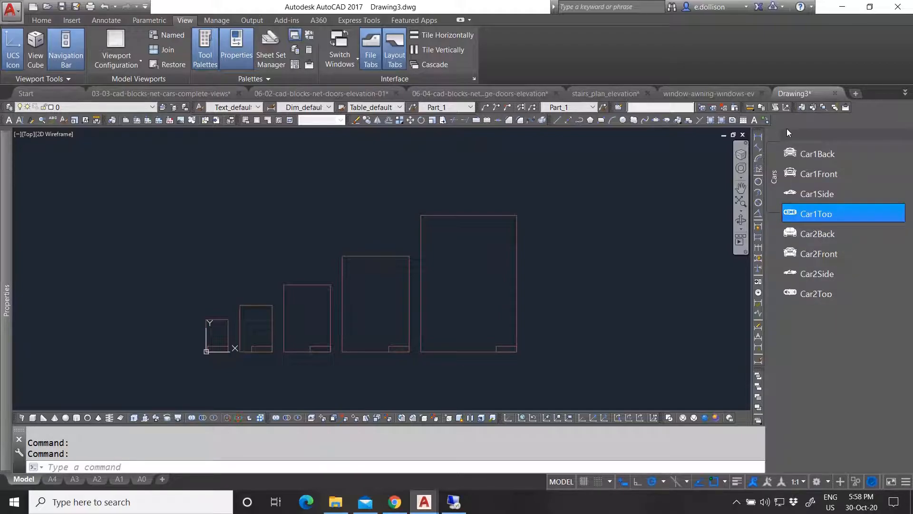
Cycle the tool palettes display through All Palettes, Loose furnitures and Openings.
{"action": "right_click", "coordinate": [815, 135]}
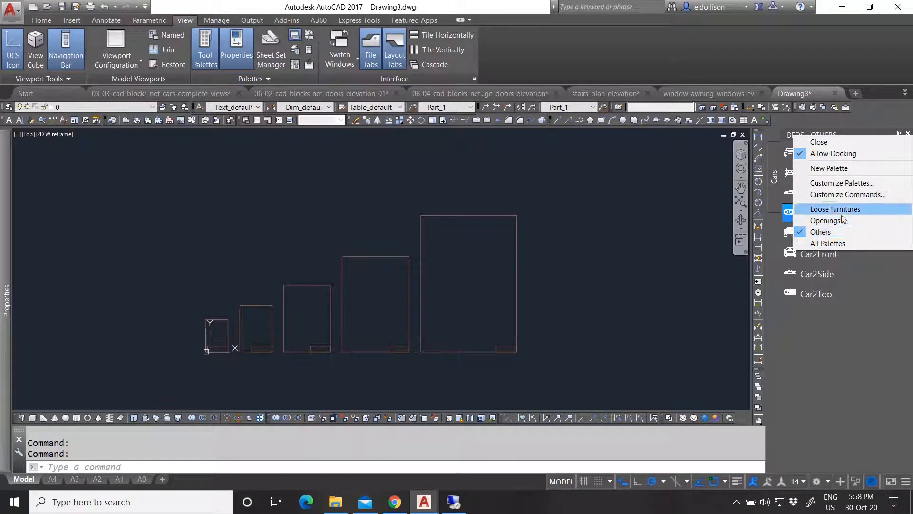
{"action": "left_click", "coordinate": [837, 243]}
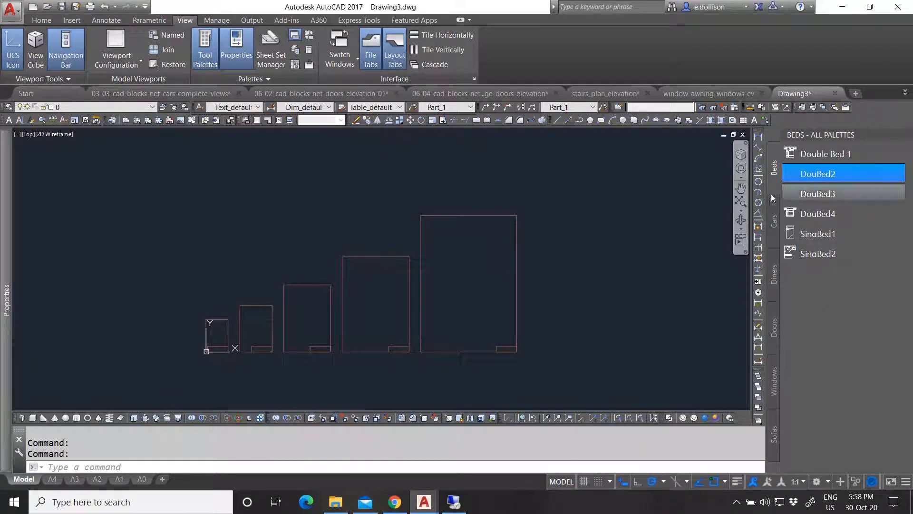
{"action": "right_click", "coordinate": [805, 138]}
{"action": "left_click", "coordinate": [854, 208]}
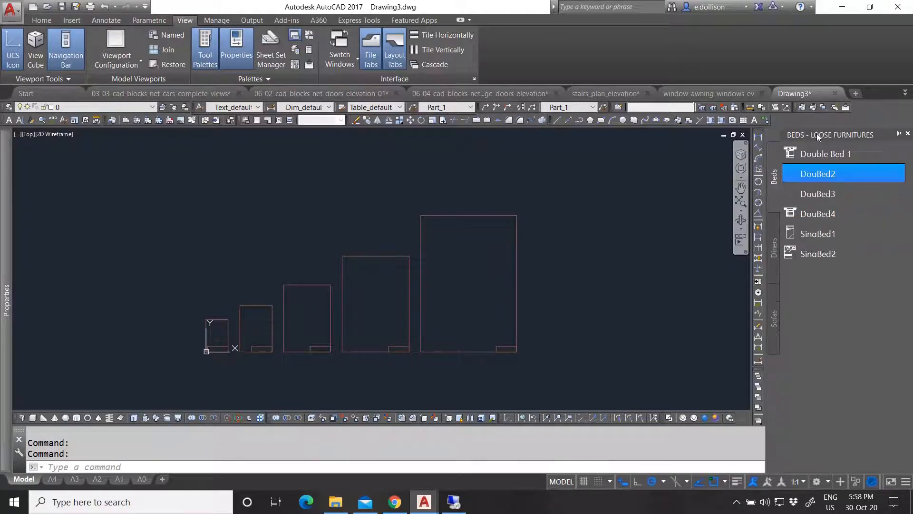
{"action": "right_click", "coordinate": [818, 134]}
{"action": "left_click", "coordinate": [840, 218]}
{"action": "right_click", "coordinate": [817, 135]}
{"action": "key", "text": "Escape"}
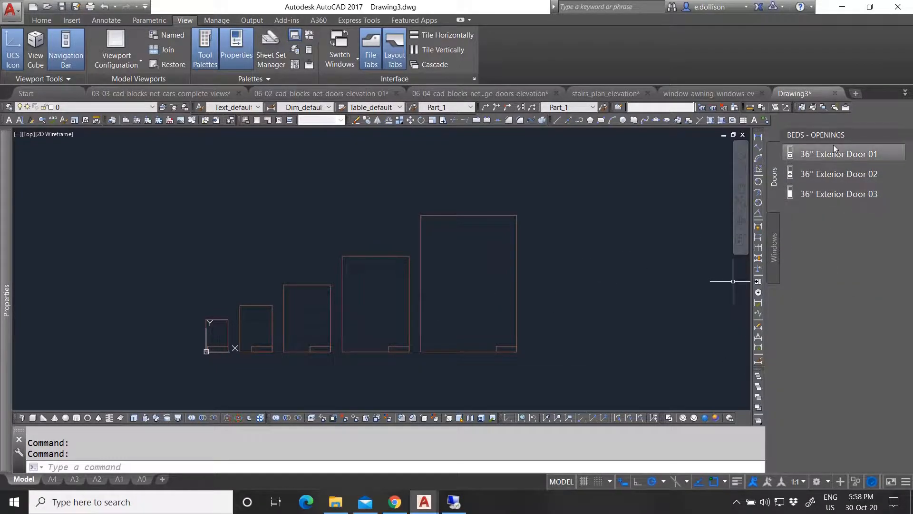
Display the Loose furnitures group again and return the tool palettes to All Palettes.
{"action": "right_click", "coordinate": [818, 133]}
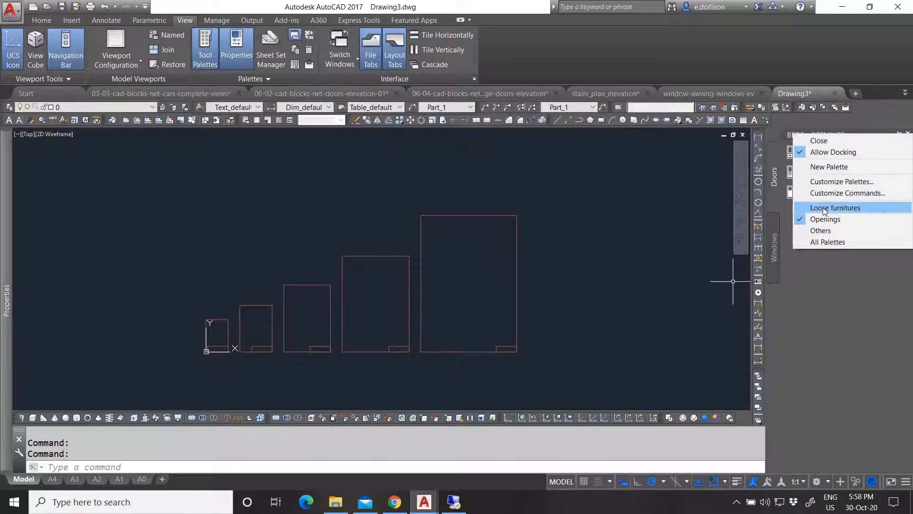
{"action": "left_click", "coordinate": [825, 208]}
{"action": "right_click", "coordinate": [817, 138]}
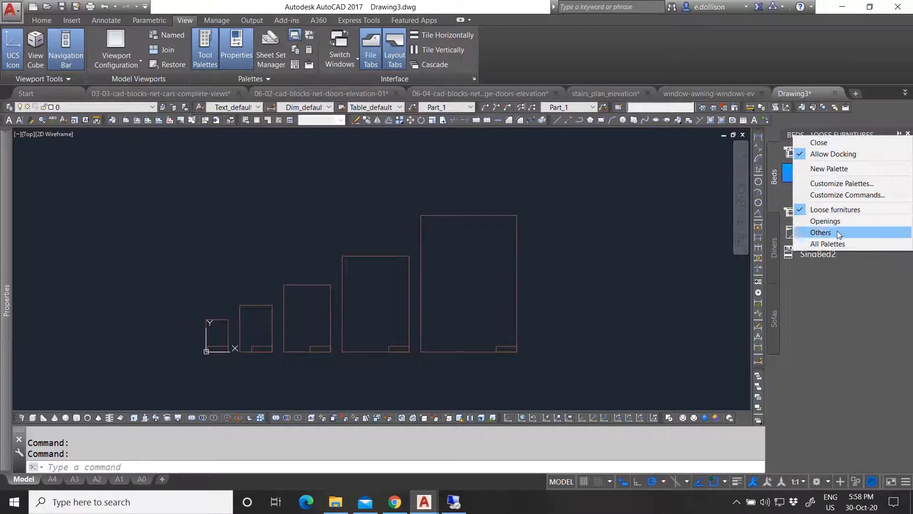
{"action": "left_click", "coordinate": [831, 245]}
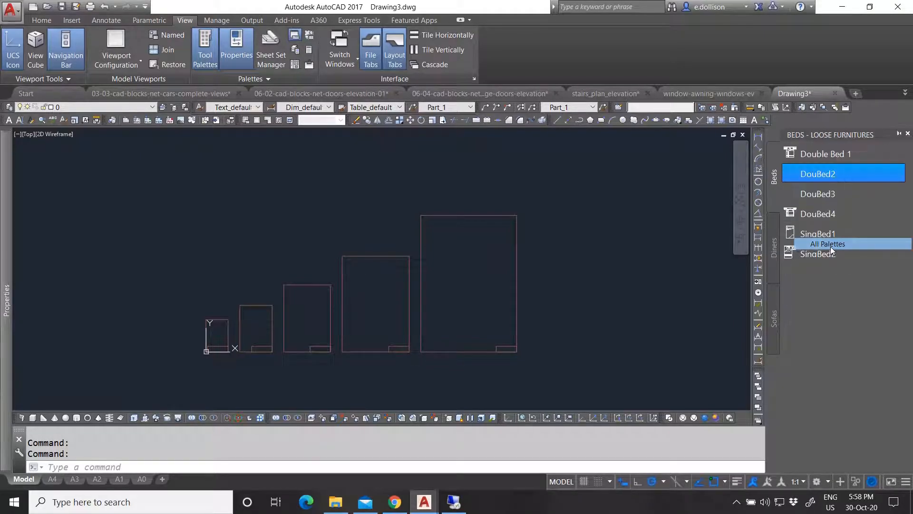
Add the Sofas palette to the Fixed Funitures group and close the customization dialog.
{"action": "right_click", "coordinate": [809, 133]}
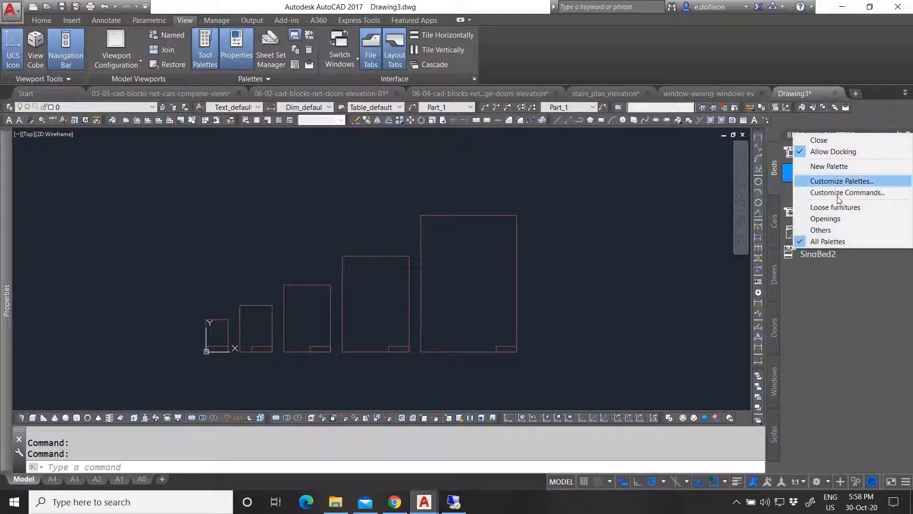
{"action": "left_click", "coordinate": [828, 182]}
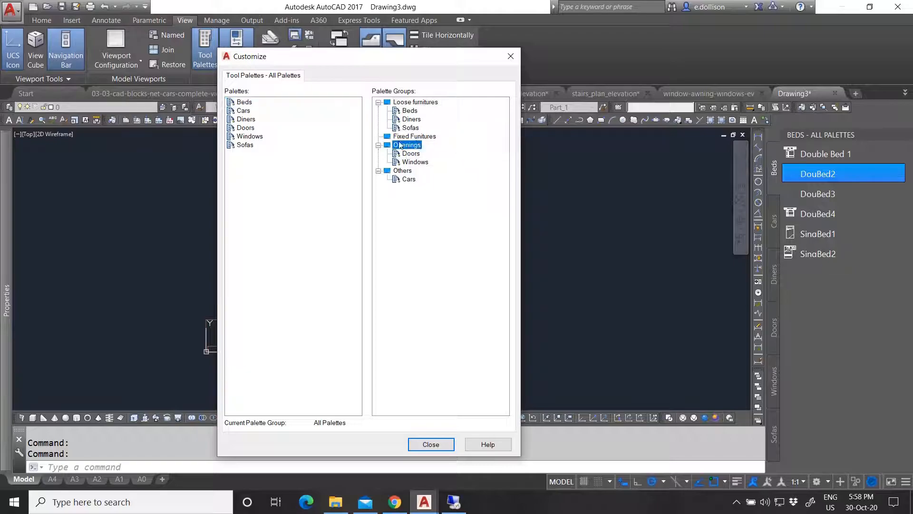
{"action": "left_click", "coordinate": [402, 138]}
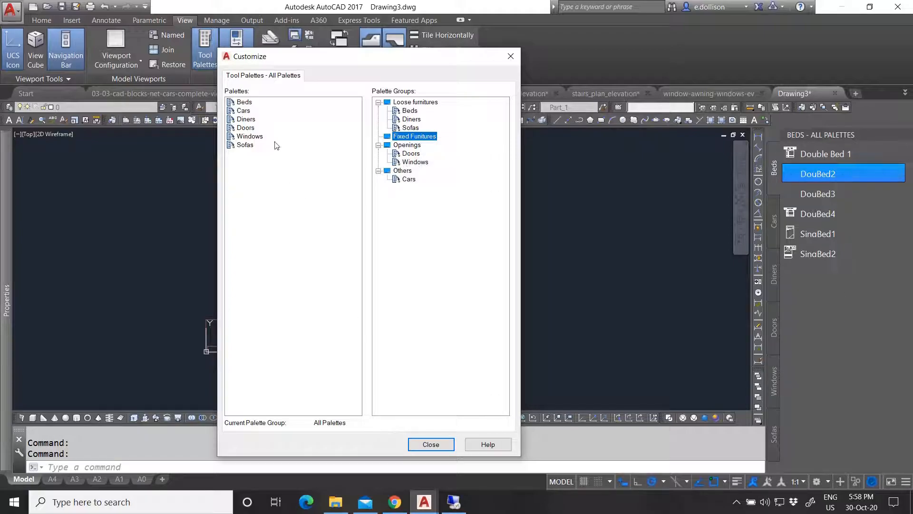
{"action": "left_click_drag", "start_coordinate": [245, 145], "coordinate": [381, 146]}
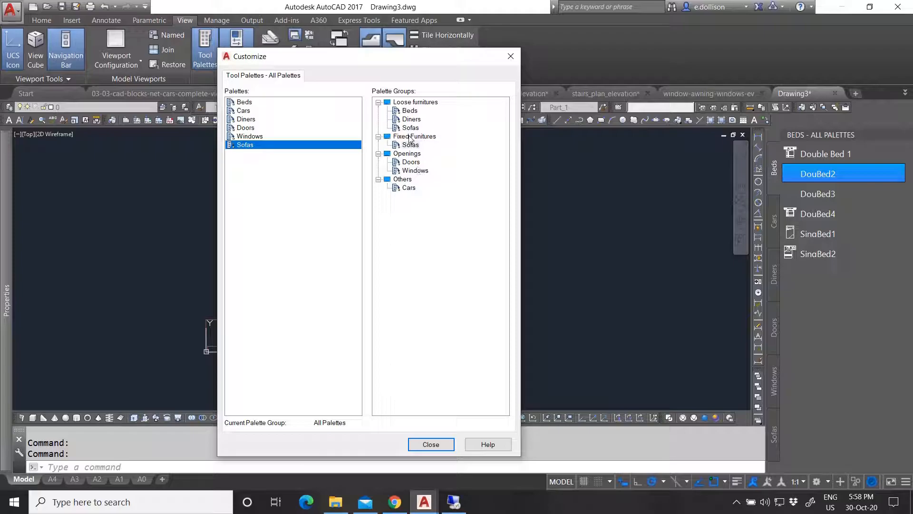
{"action": "left_click", "coordinate": [430, 444]}
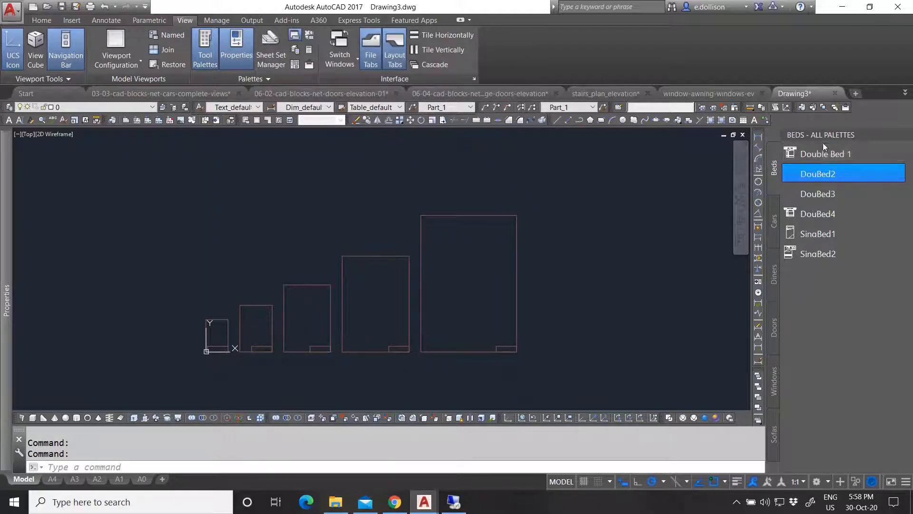
Switch the tool palettes display to Fixed Funitures, to Loose furnitures and back to Fixed Funitures.
{"action": "right_click", "coordinate": [818, 135]}
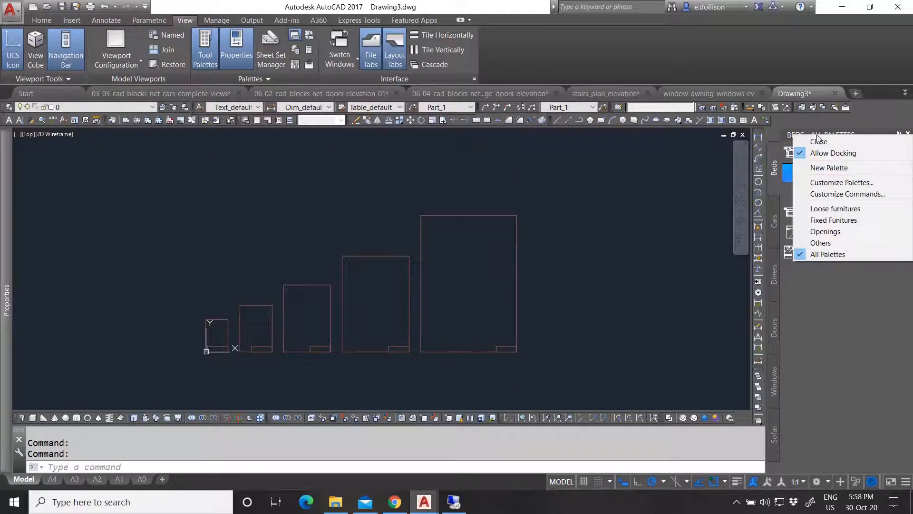
{"action": "left_click", "coordinate": [855, 221]}
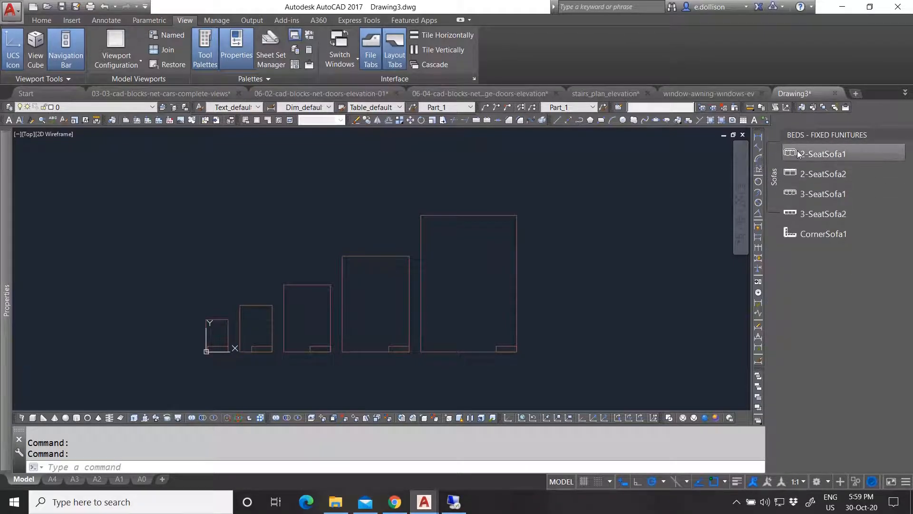
{"action": "right_click", "coordinate": [821, 139]}
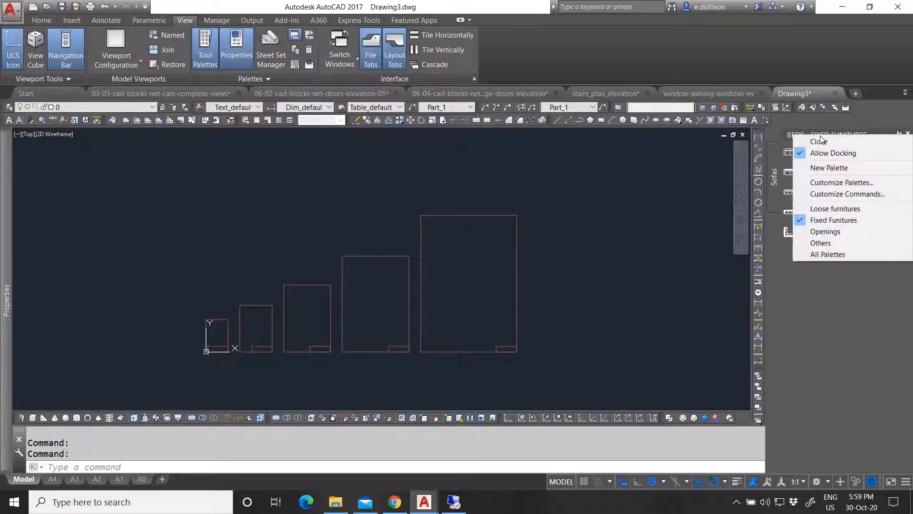
{"action": "left_click", "coordinate": [838, 208]}
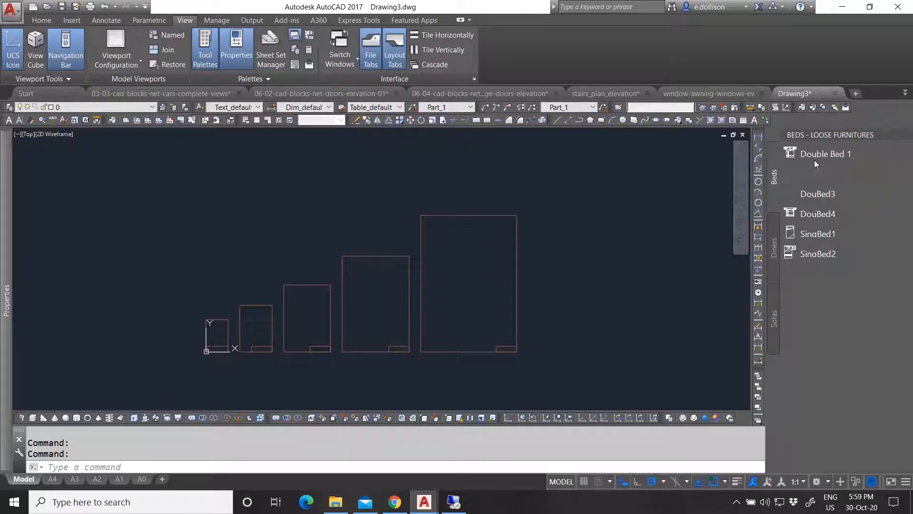
{"action": "right_click", "coordinate": [818, 136]}
{"action": "left_click", "coordinate": [839, 216]}
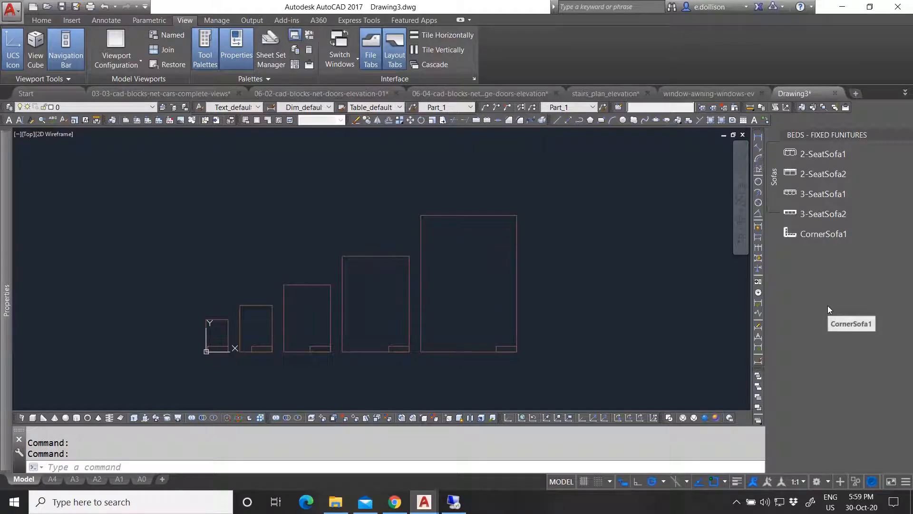
Display the Loose furnitures group and look through its Diners, Sofas and Beds palettes.
{"action": "right_click", "coordinate": [812, 136]}
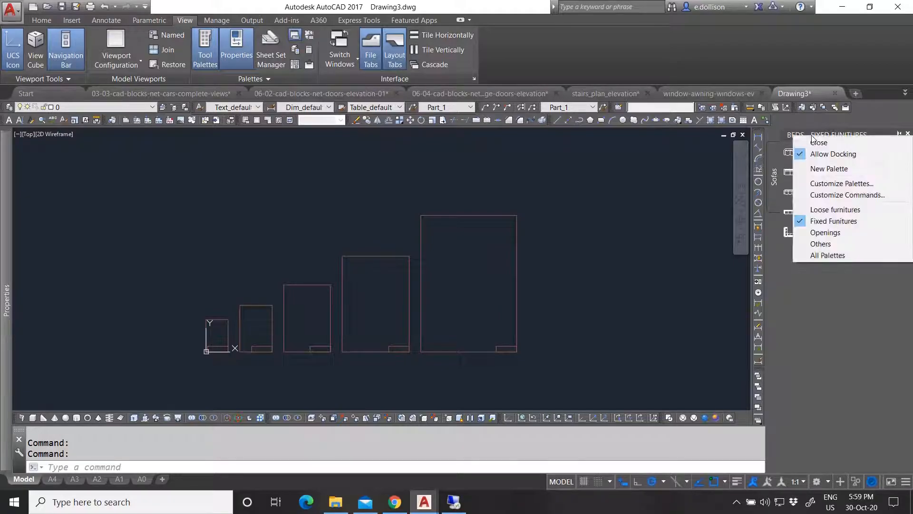
{"action": "left_click", "coordinate": [819, 210]}
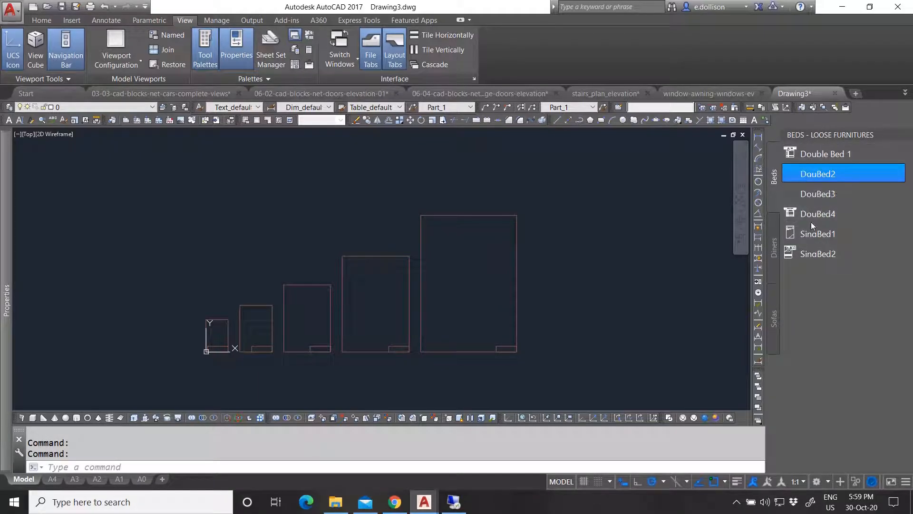
{"action": "left_click", "coordinate": [773, 250]}
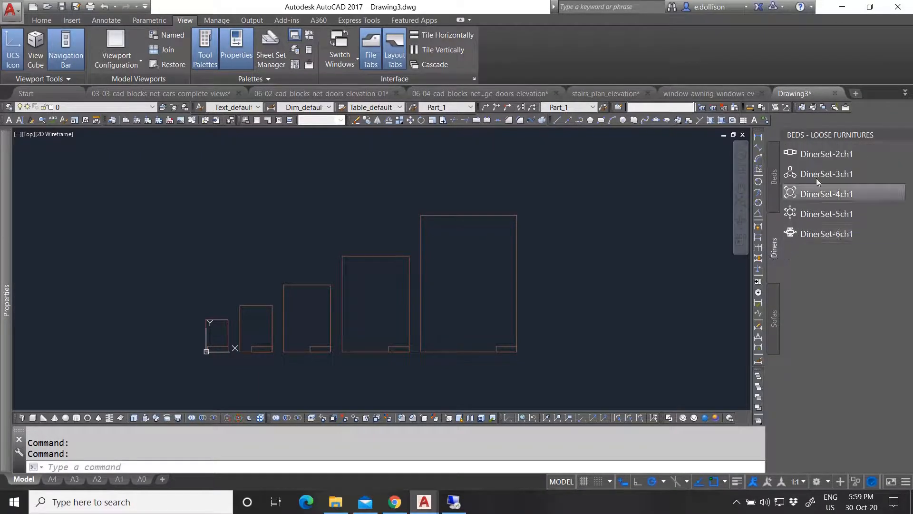
{"action": "left_click", "coordinate": [776, 311]}
{"action": "left_click", "coordinate": [776, 205]}
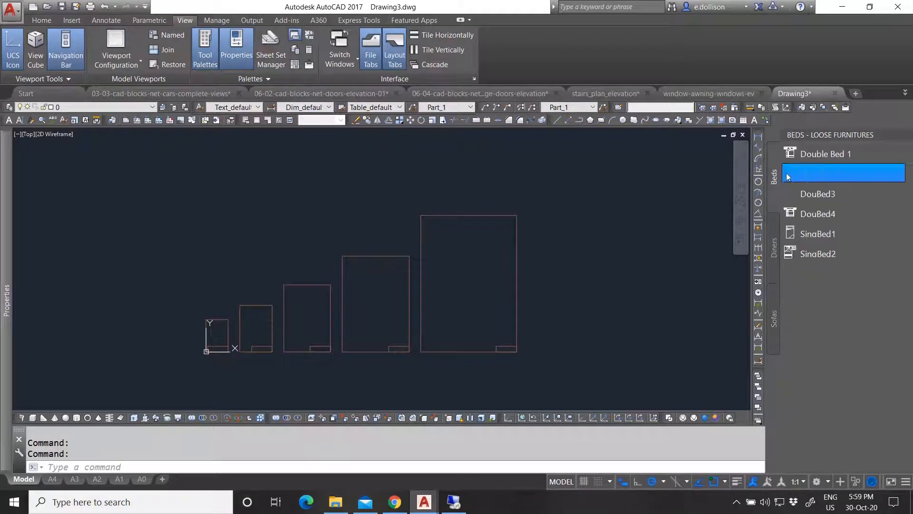
Display the Openings group and open the shared tool properties of all three 36" Exterior Door tools in the Doors palette.
{"action": "right_click", "coordinate": [809, 135]}
{"action": "left_click", "coordinate": [826, 228]}
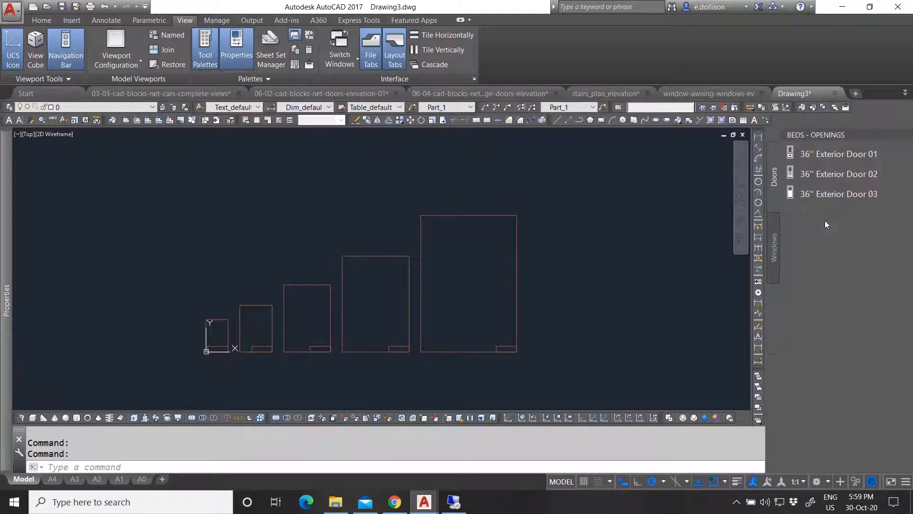
{"action": "right_click", "coordinate": [805, 155]}
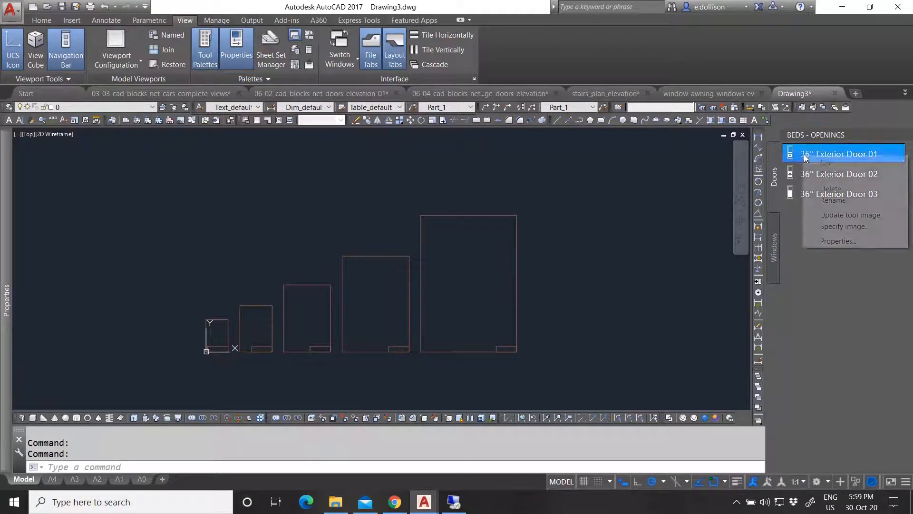
{"action": "left_click", "coordinate": [798, 195], "text": "shift"}
{"action": "right_click", "coordinate": [807, 196]}
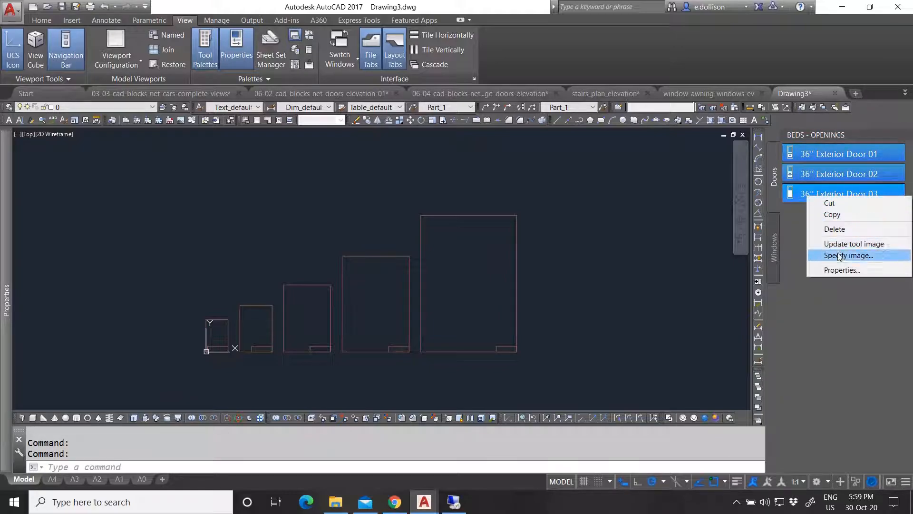
{"action": "left_click", "coordinate": [842, 270]}
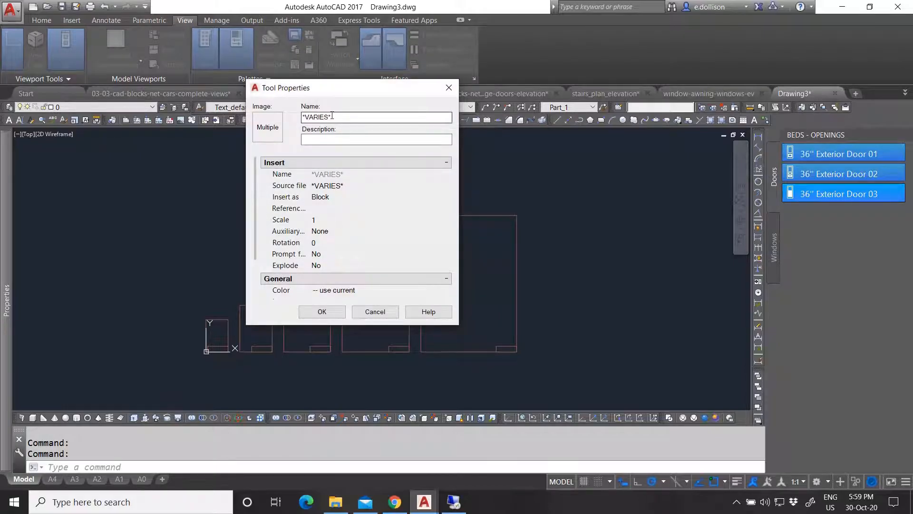
{"action": "scroll", "coordinate": [347, 196], "scroll_direction": "down", "scroll_amount": 3}
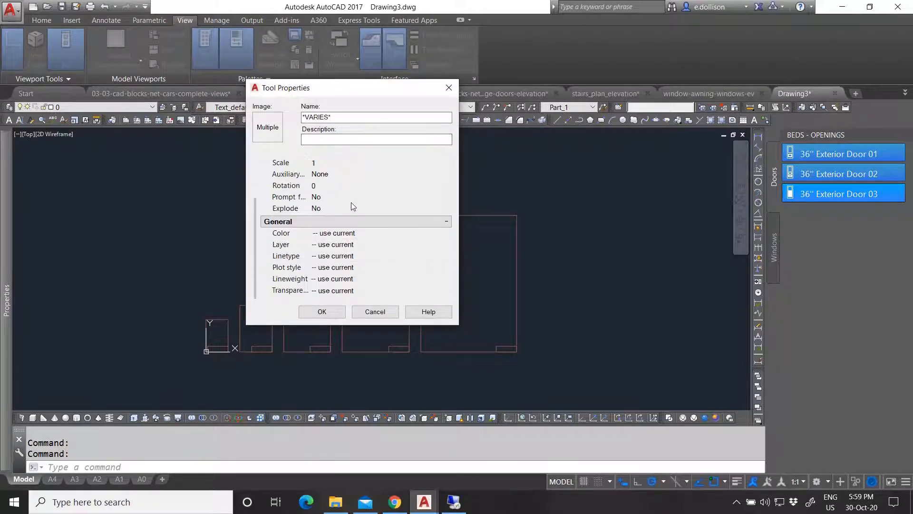
{"action": "scroll", "coordinate": [351, 201], "scroll_direction": "up", "scroll_amount": 3}
{"action": "left_click", "coordinate": [317, 139]}
{"action": "type", "text": "Exter"}
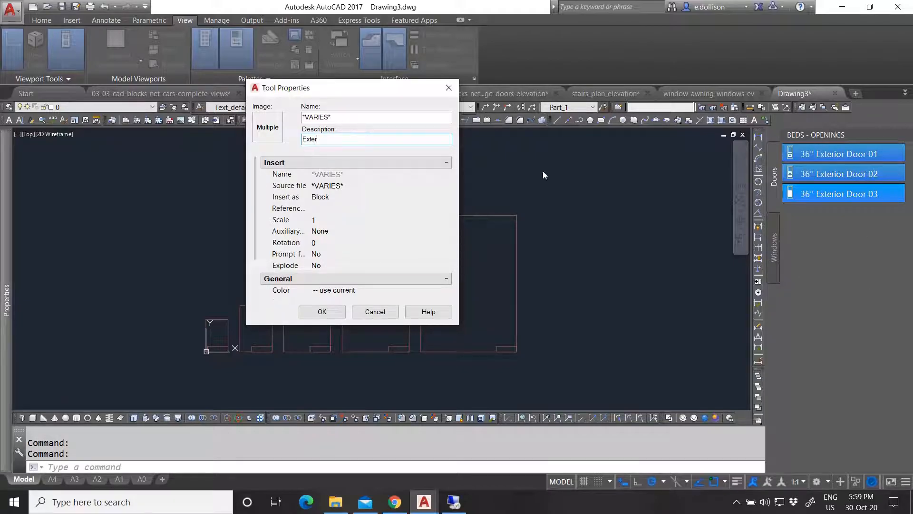
{"action": "scroll", "coordinate": [335, 199], "scroll_direction": "down", "scroll_amount": 3}
{"action": "left_click_drag", "start_coordinate": [326, 142], "coordinate": [296, 134]}
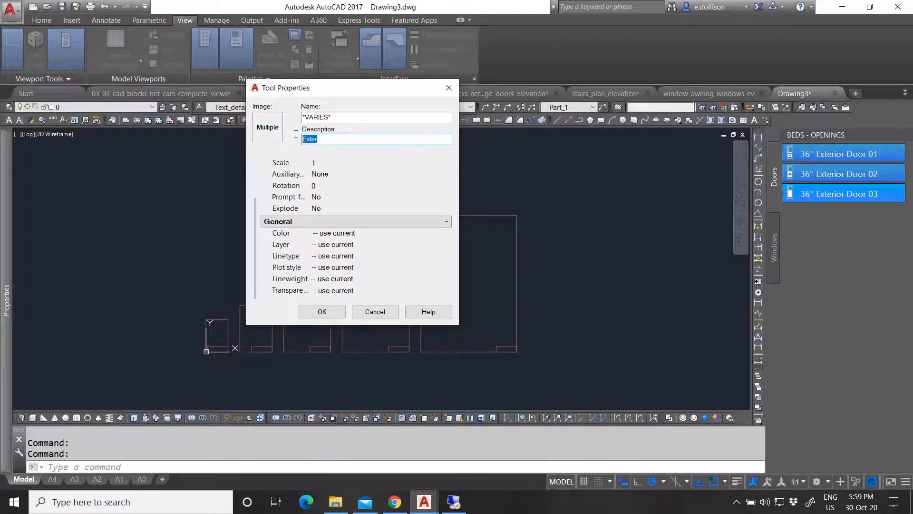
{"action": "key", "text": "Delete"}
Set the layer of the three exterior door tools to - Openings, apply the properties and clear the selection.
{"action": "left_click", "coordinate": [344, 245]}
{"action": "scroll", "coordinate": [361, 295], "scroll_direction": "up", "scroll_amount": 2}
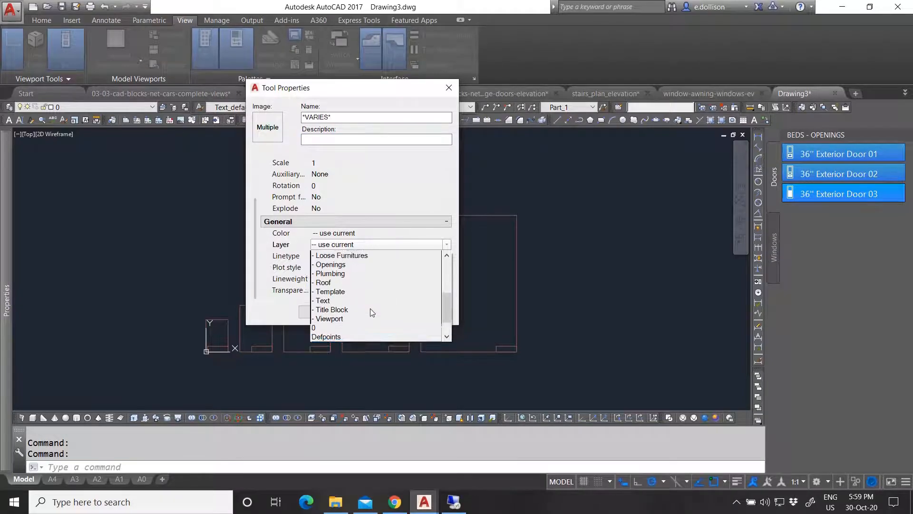
{"action": "left_click", "coordinate": [331, 282]}
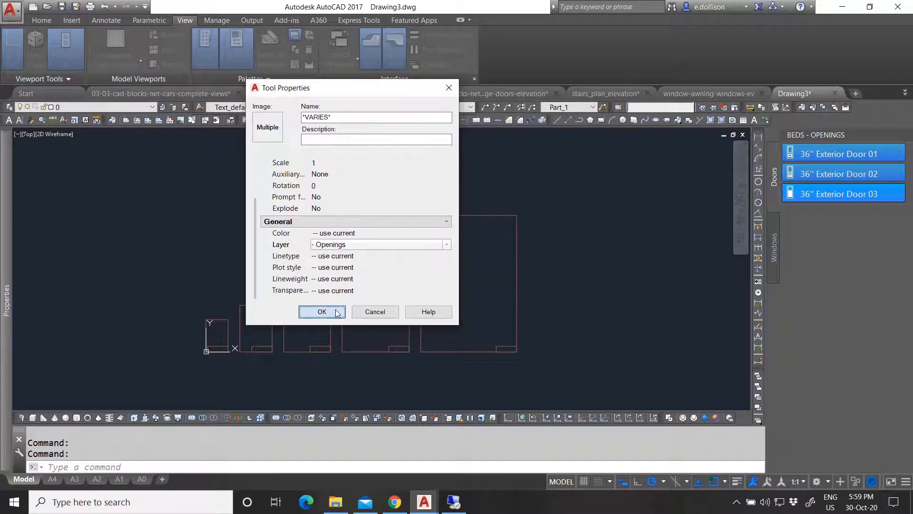
{"action": "left_click", "coordinate": [320, 310]}
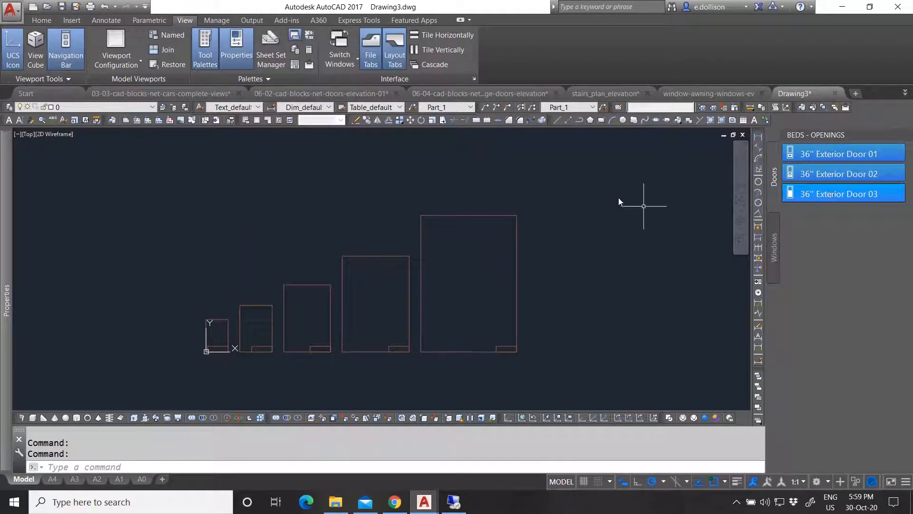
{"action": "key", "text": "Escape"}
{"action": "key", "text": "Escape"}
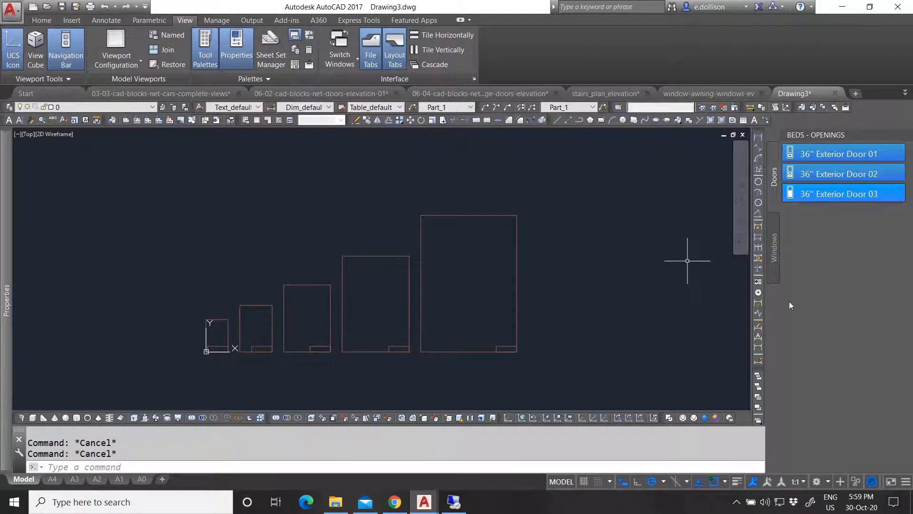
From the palette customization dialog, export the Beds palette as Beds.xtp to the Palettes folder inside Blocks, overwriting the existing file.
{"action": "right_click", "coordinate": [868, 276]}
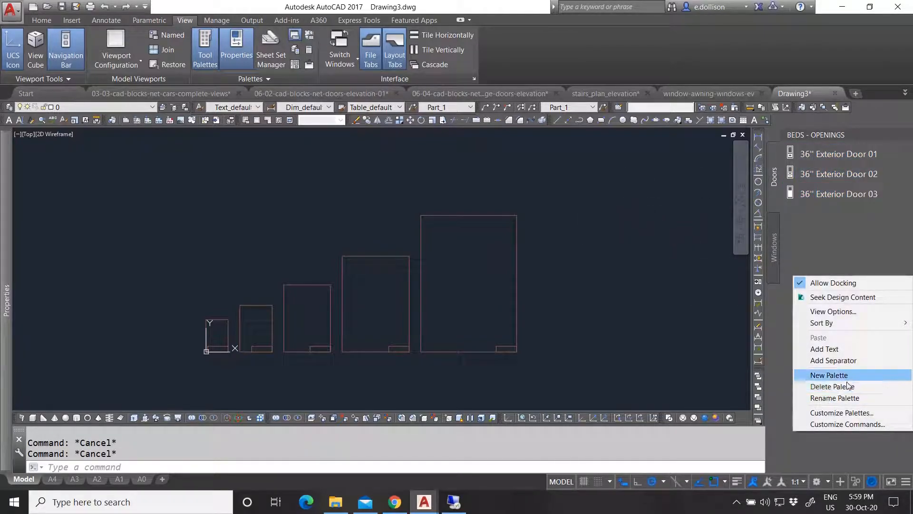
{"action": "left_click", "coordinate": [842, 413]}
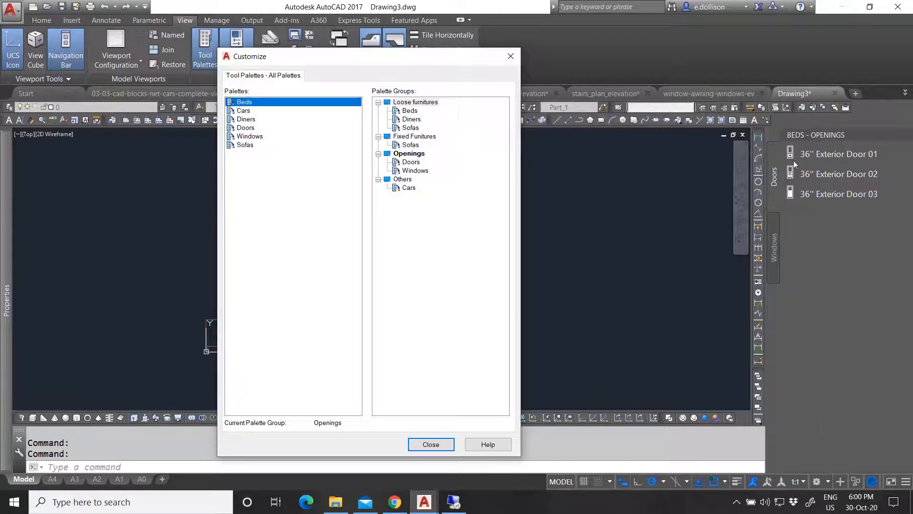
{"action": "right_click", "coordinate": [252, 103]}
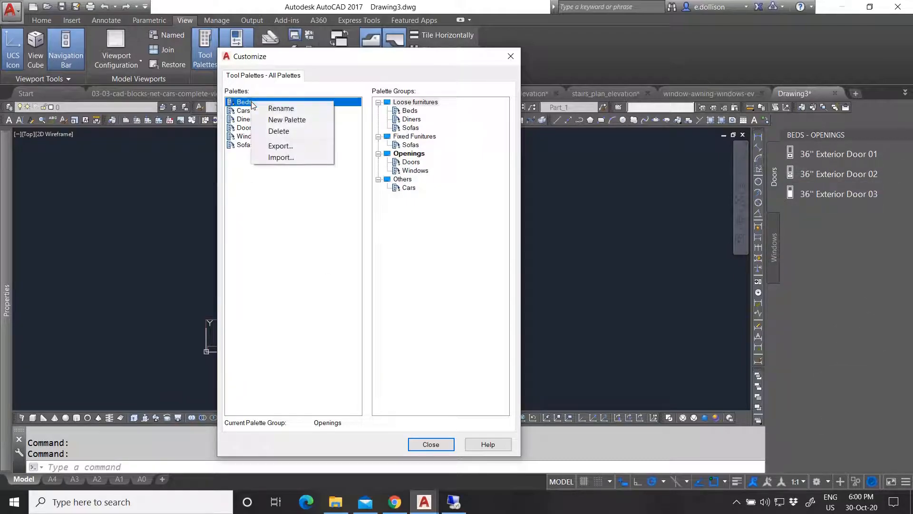
{"action": "left_click", "coordinate": [285, 147]}
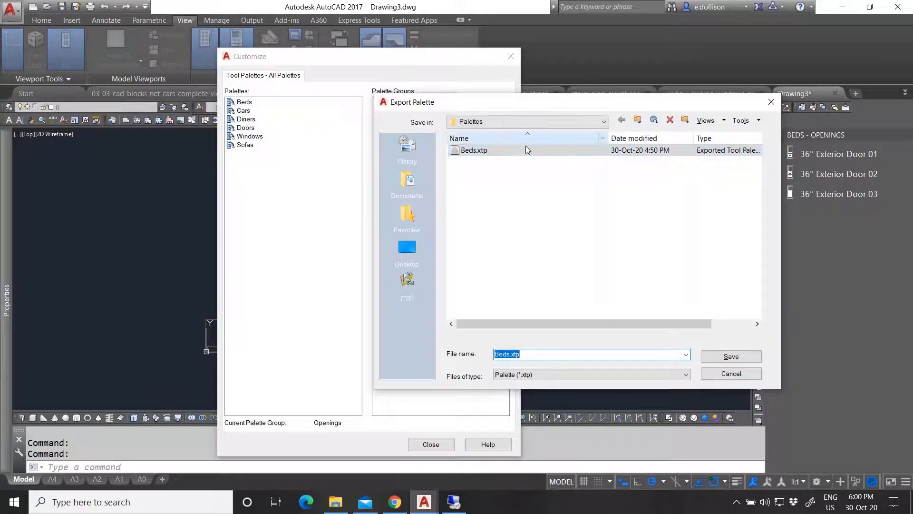
{"action": "left_click", "coordinate": [547, 123]}
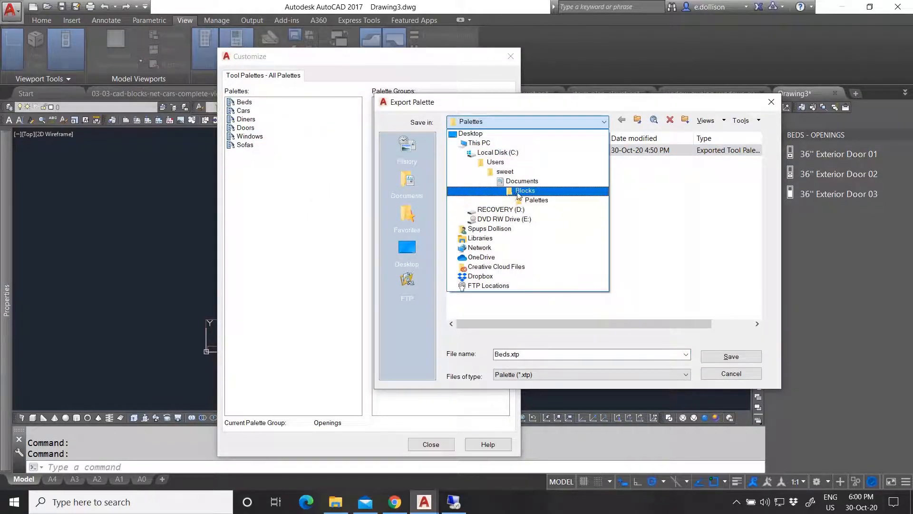
{"action": "left_click", "coordinate": [525, 190]}
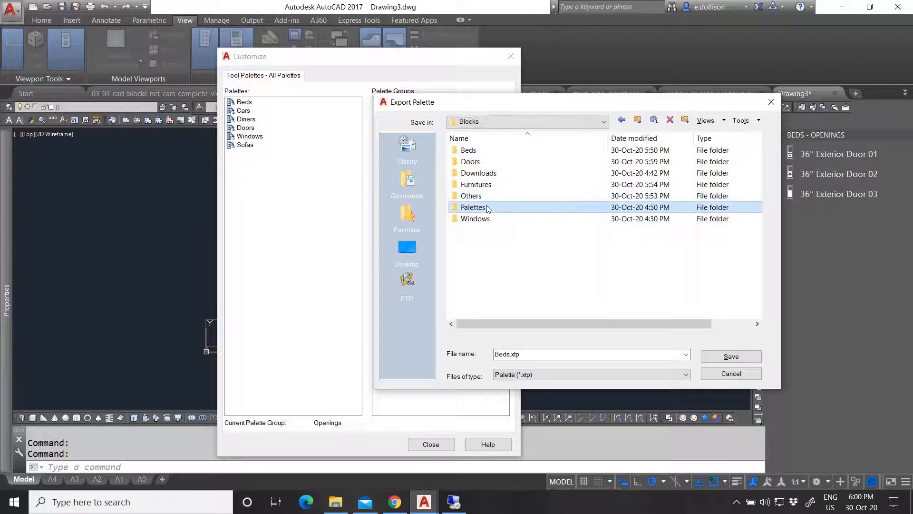
{"action": "double_click", "coordinate": [485, 208]}
{"action": "left_click", "coordinate": [485, 150]}
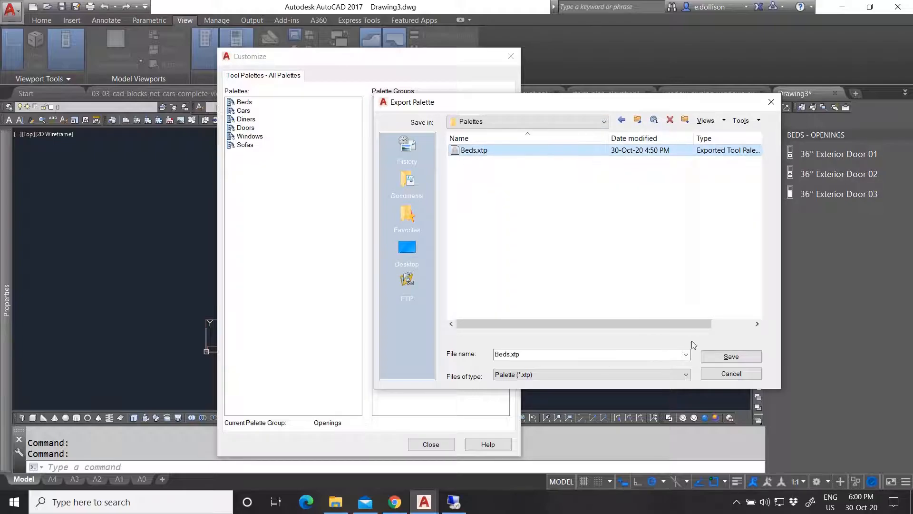
{"action": "left_click", "coordinate": [731, 358]}
{"action": "left_click", "coordinate": [538, 278]}
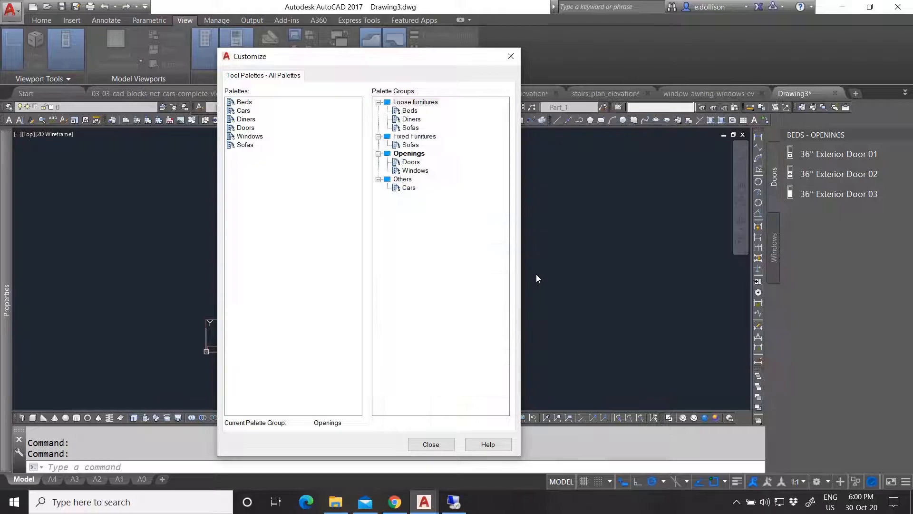
Export the Cars palette to the Palettes folder under its default file name.
{"action": "right_click", "coordinate": [244, 111]}
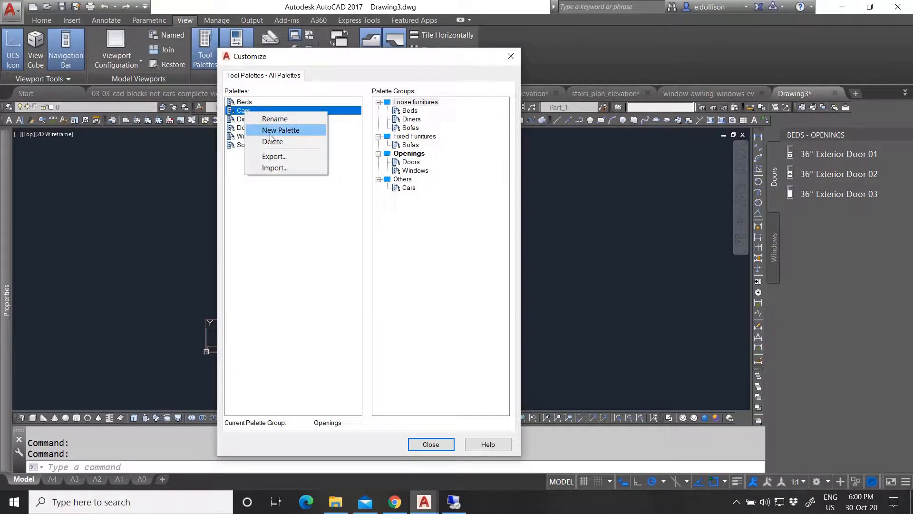
{"action": "left_click", "coordinate": [274, 157]}
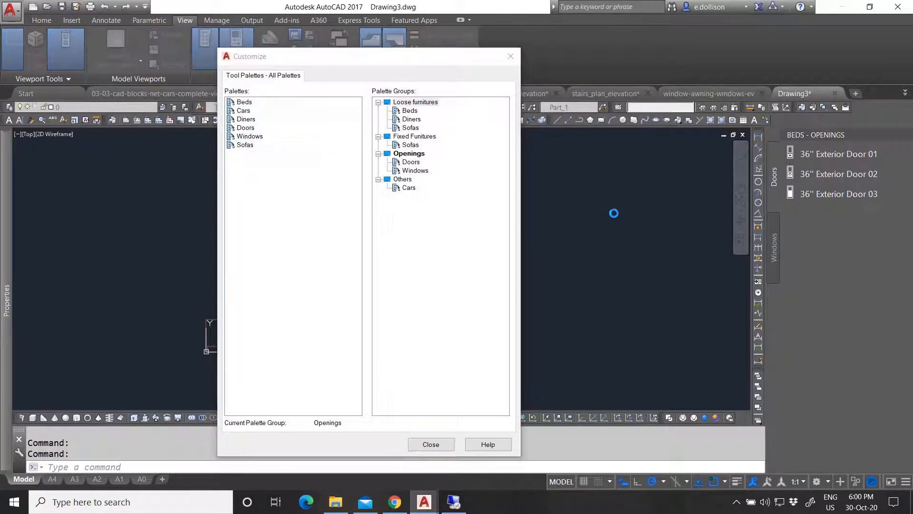
{"action": "left_click", "coordinate": [732, 356]}
Export the Diners palette as Diners.xtp to the Palettes folder.
{"action": "left_click", "coordinate": [247, 110]}
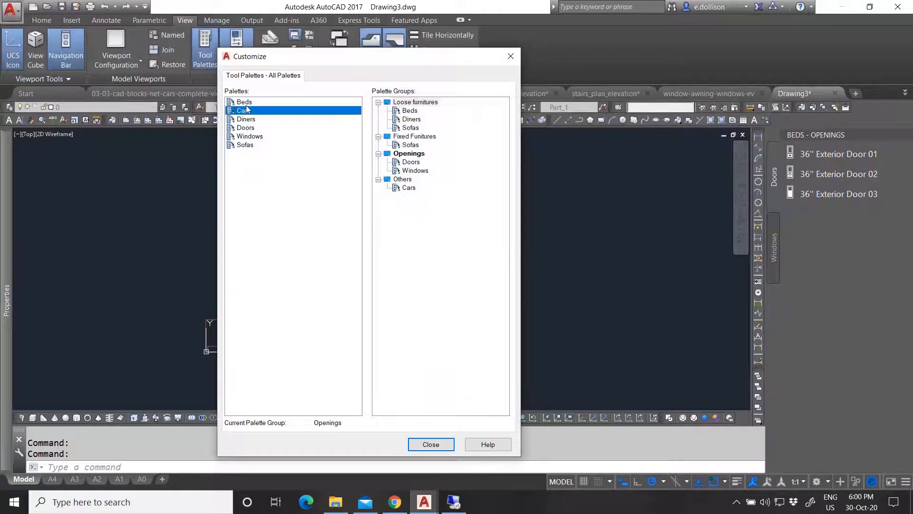
{"action": "left_click", "coordinate": [249, 120]}
{"action": "right_click", "coordinate": [249, 119]}
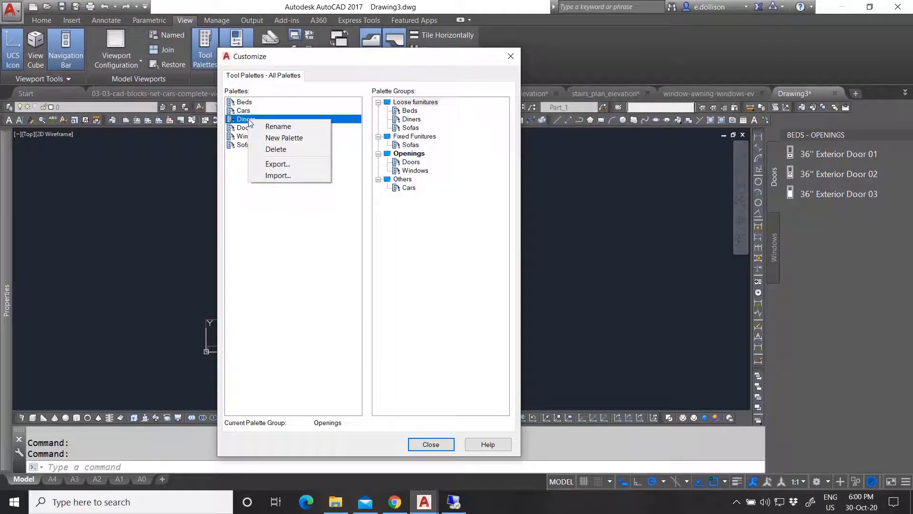
{"action": "left_click", "coordinate": [281, 163]}
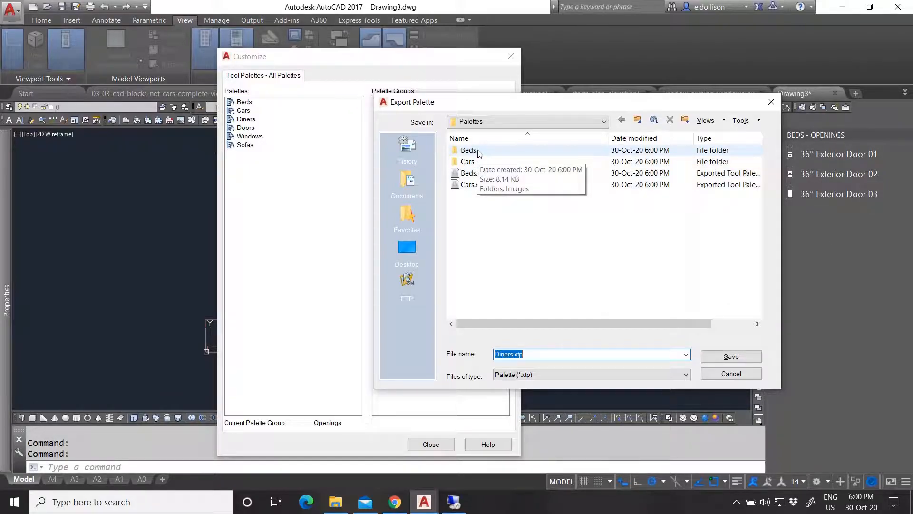
{"action": "left_click", "coordinate": [745, 356]}
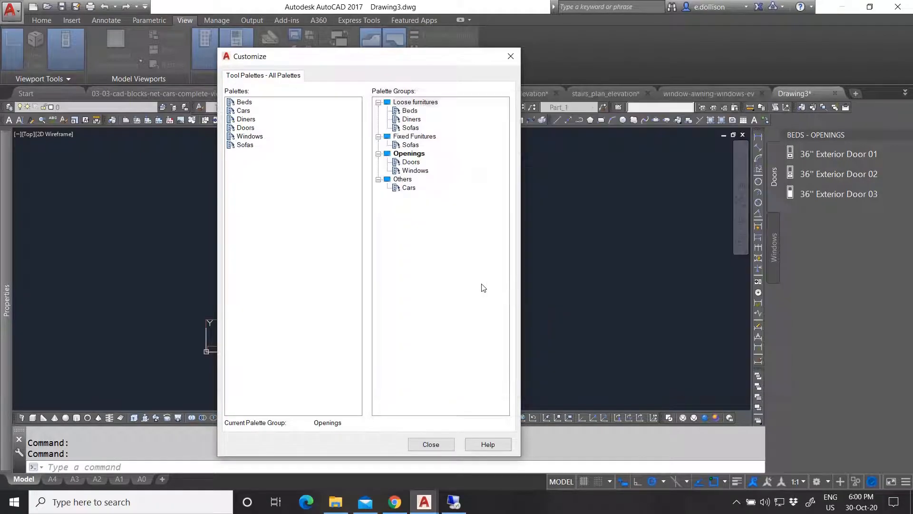
Export the Doors palette as Doors.xtp to the Palettes folder.
{"action": "left_click", "coordinate": [245, 118]}
{"action": "left_click", "coordinate": [245, 128]}
{"action": "right_click", "coordinate": [247, 126]}
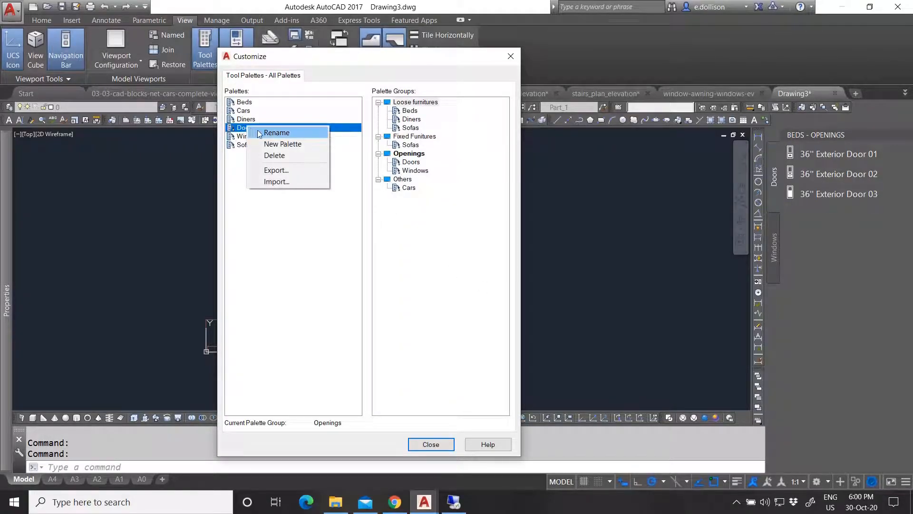
{"action": "left_click", "coordinate": [279, 170]}
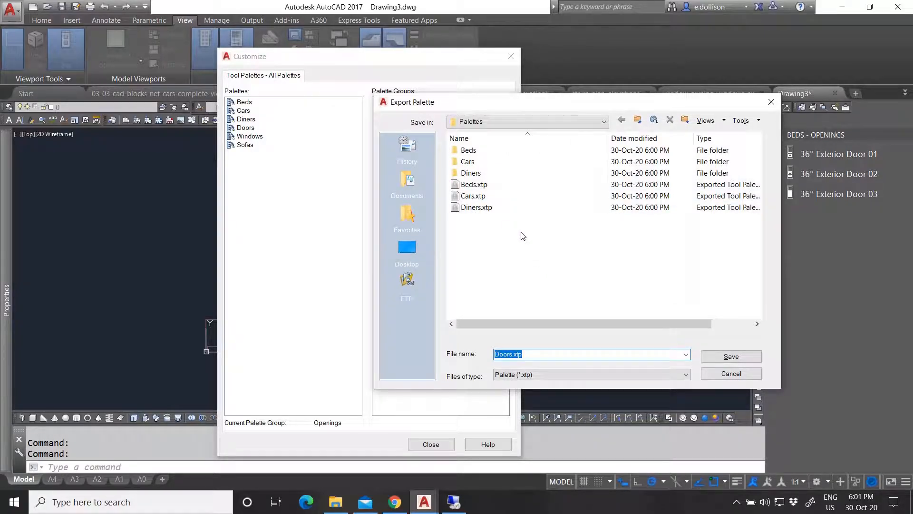
{"action": "left_click", "coordinate": [738, 356]}
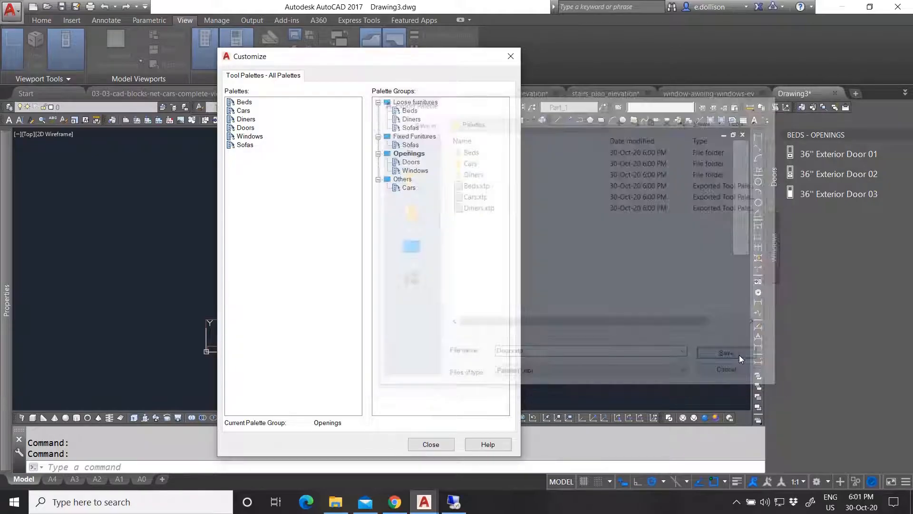
Export the Sofas palette as Sofas.xtp to the Palettes folder and close the customization dialog.
{"action": "right_click", "coordinate": [257, 137]}
{"action": "left_click", "coordinate": [250, 145]}
{"action": "right_click", "coordinate": [250, 144]}
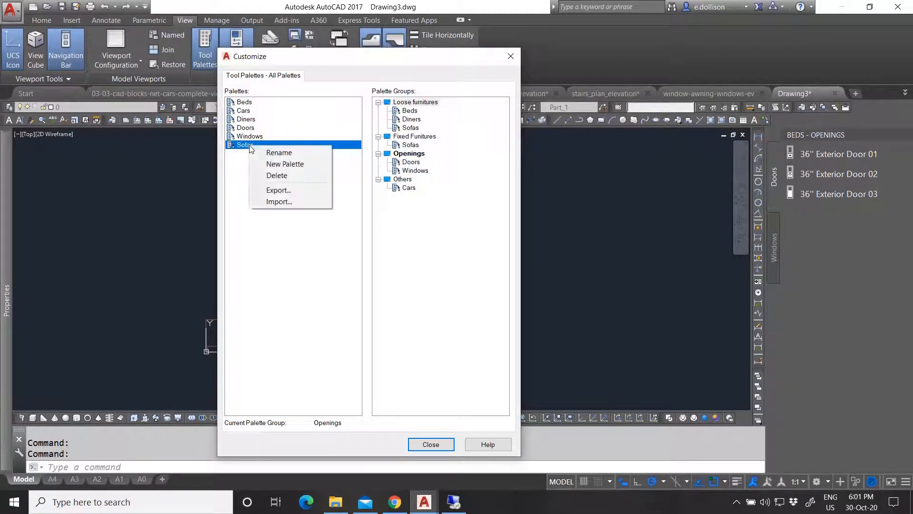
{"action": "left_click", "coordinate": [286, 190]}
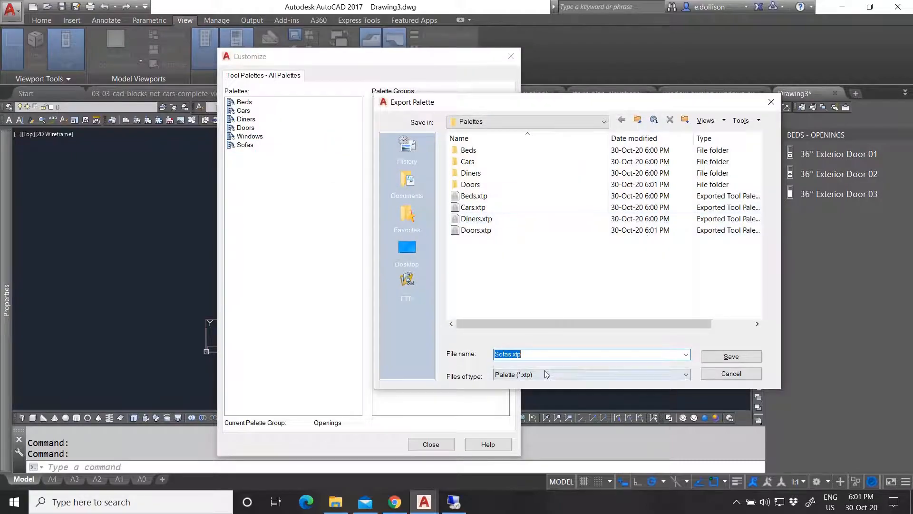
{"action": "left_click", "coordinate": [726, 357]}
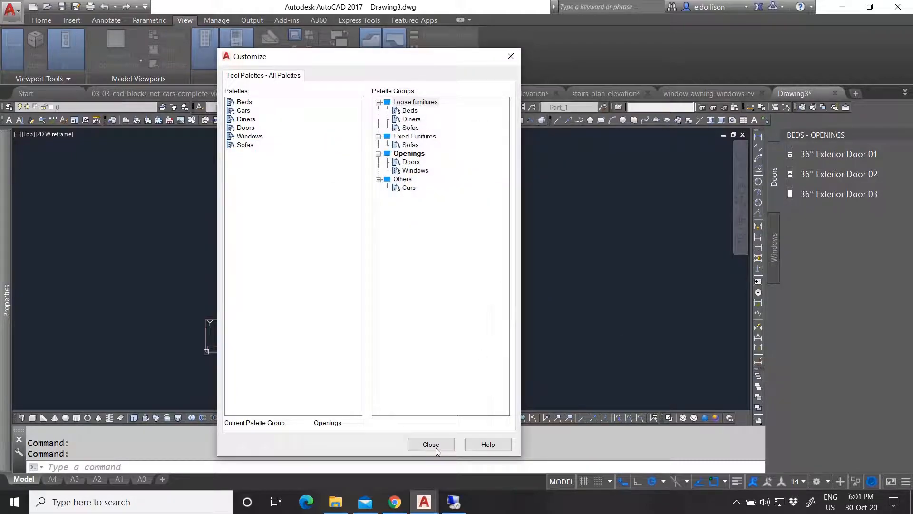
{"action": "left_click", "coordinate": [430, 444]}
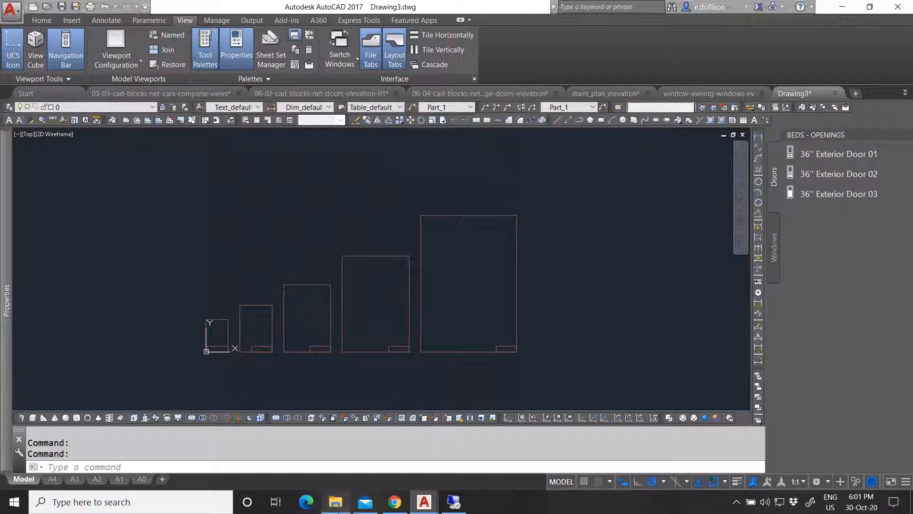
Switch to File Explorer, open the Palettes folder inside Blocks, and look through the Images subfolder of Beds.
{"action": "left_click", "coordinate": [337, 507]}
{"action": "left_click", "coordinate": [245, 143]}
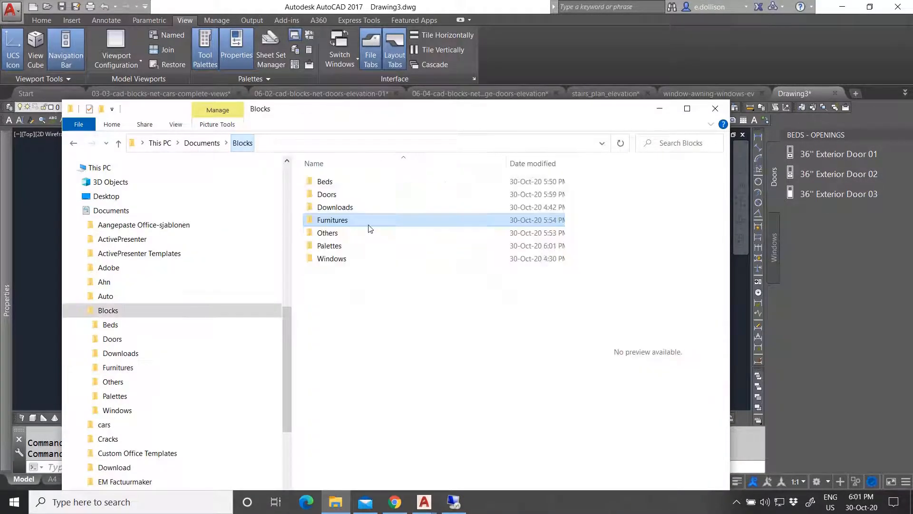
{"action": "double_click", "coordinate": [357, 245]}
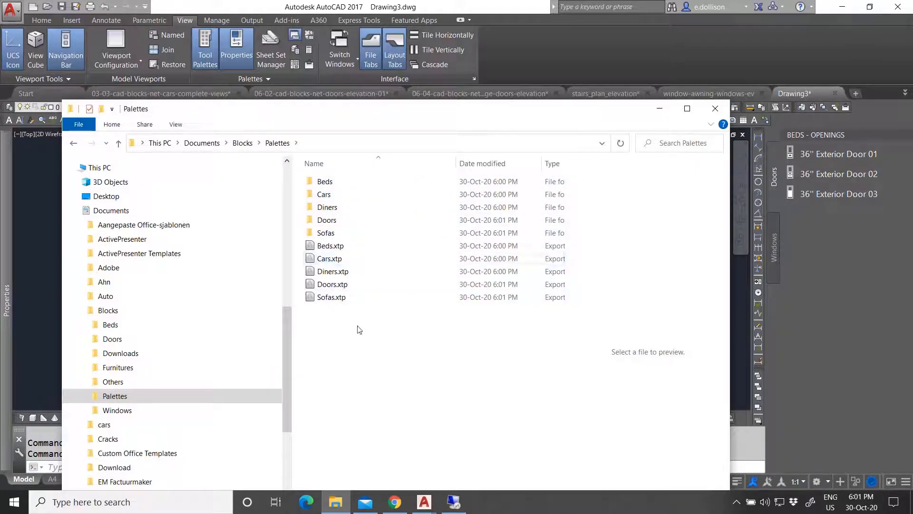
{"action": "left_click", "coordinate": [344, 246]}
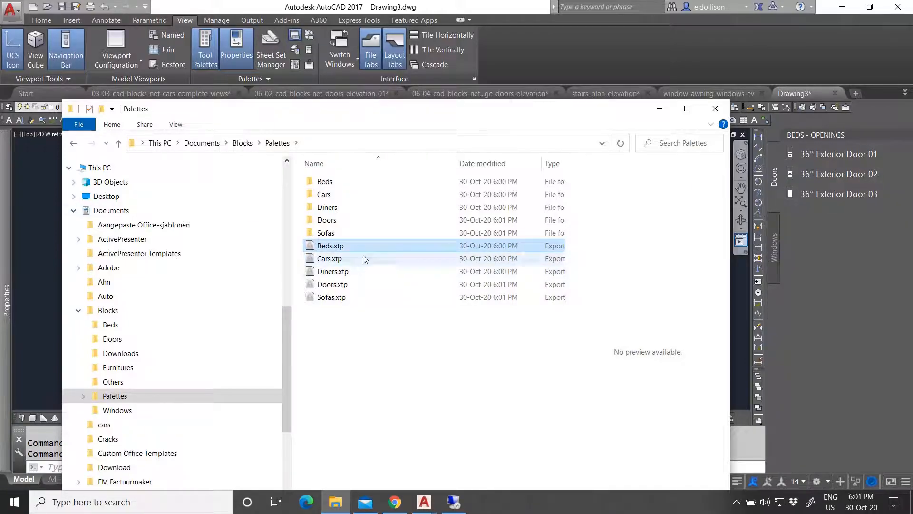
{"action": "double_click", "coordinate": [335, 182]}
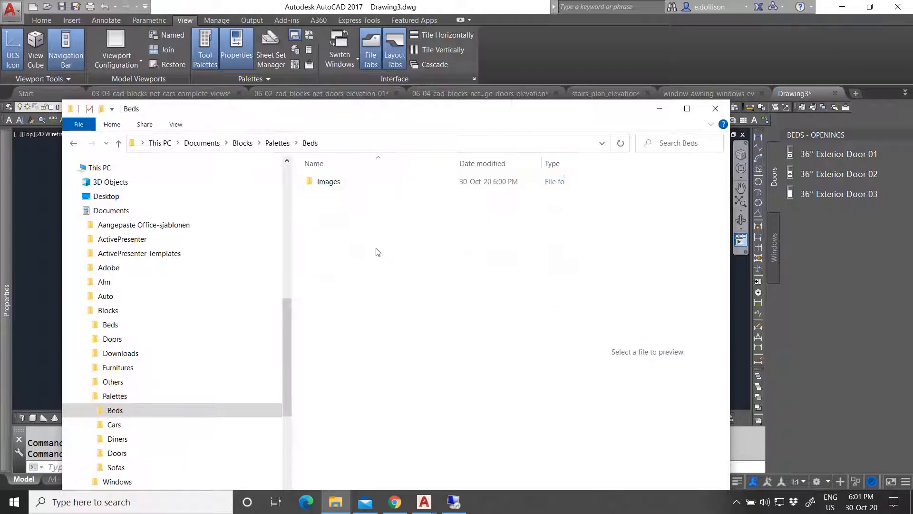
{"action": "double_click", "coordinate": [339, 184]}
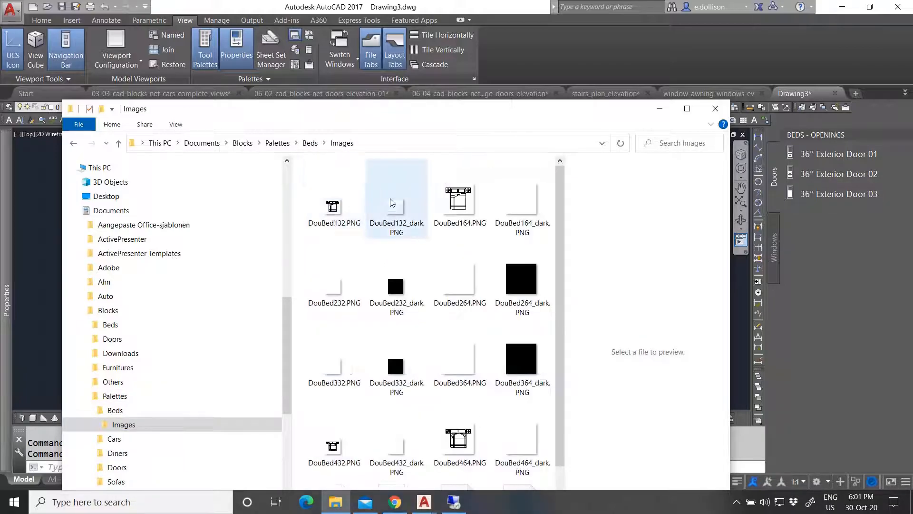
{"action": "scroll", "coordinate": [436, 320], "scroll_direction": "down", "scroll_amount": 2}
{"action": "scroll", "coordinate": [436, 319], "scroll_direction": "up", "scroll_amount": 2}
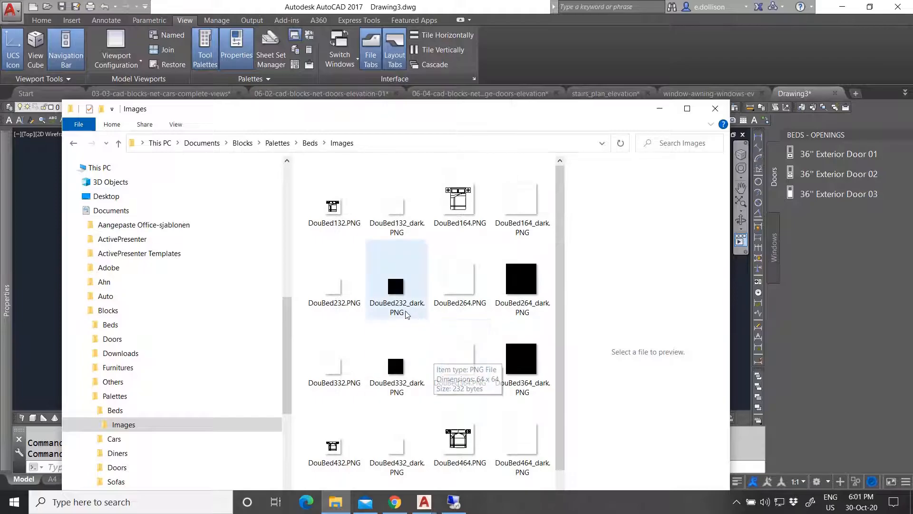
Compare the previews of the regular and dark double bed images in the Beds Images folder.
{"action": "left_click", "coordinate": [396, 295]}
{"action": "left_click", "coordinate": [336, 297]}
{"action": "left_click", "coordinate": [436, 220]}
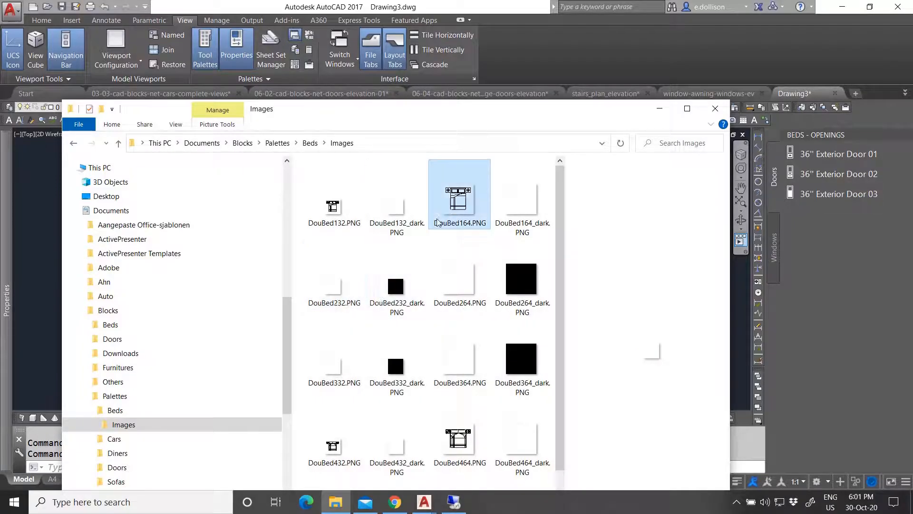
{"action": "left_click", "coordinate": [381, 222]}
{"action": "left_click", "coordinate": [333, 205]}
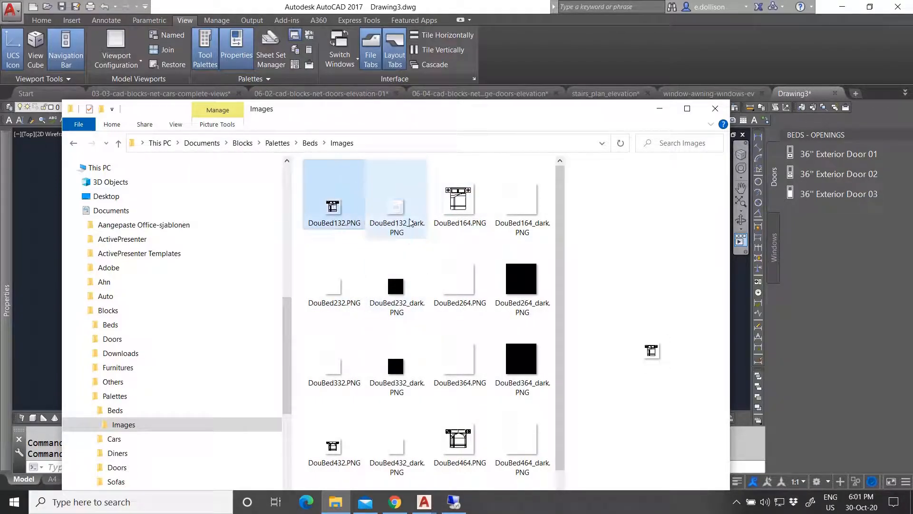
{"action": "left_click", "coordinate": [403, 215]}
{"action": "left_click", "coordinate": [464, 208]}
{"action": "left_click", "coordinate": [522, 209]}
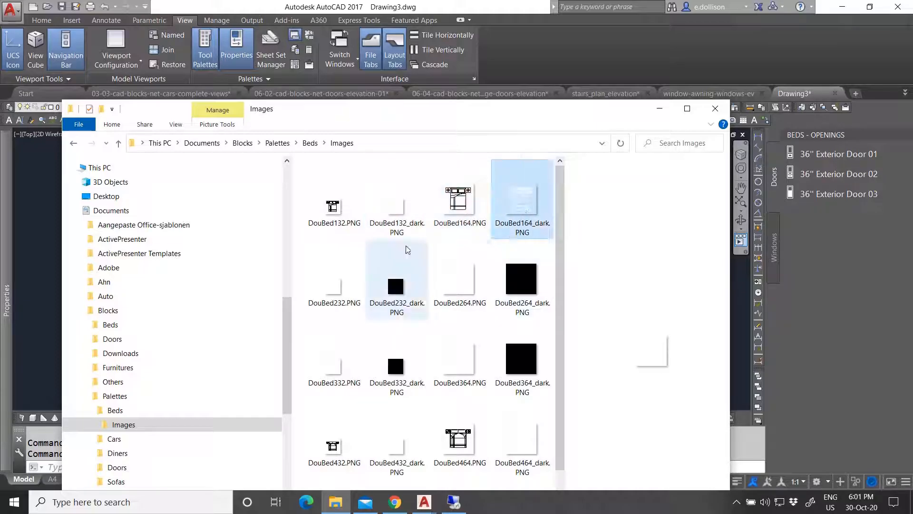
{"action": "left_click", "coordinate": [394, 216]}
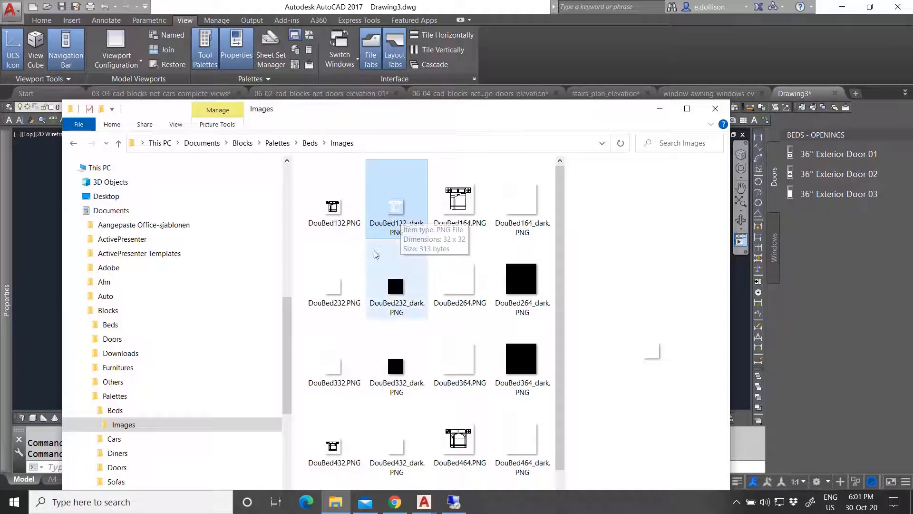
{"action": "left_click", "coordinate": [488, 208]}
{"action": "left_click", "coordinate": [515, 214]}
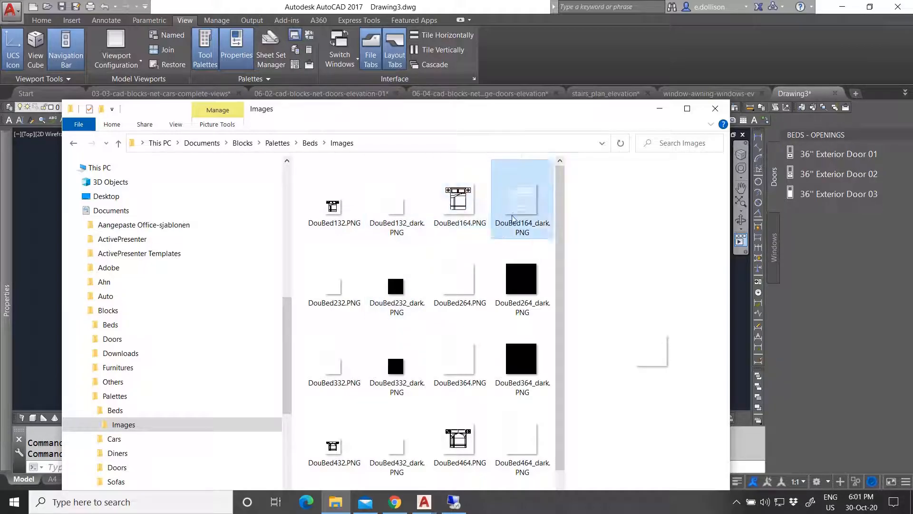
{"action": "left_click", "coordinate": [409, 223]}
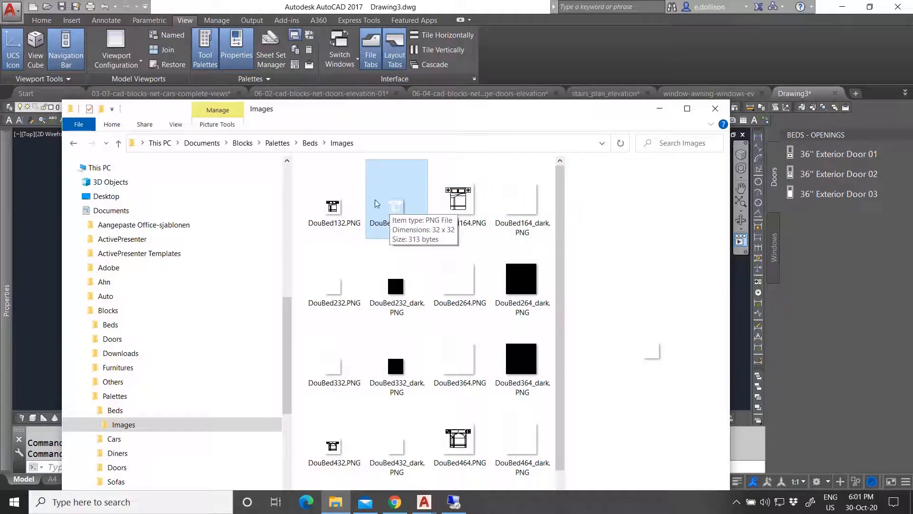
{"action": "left_click", "coordinate": [392, 266]}
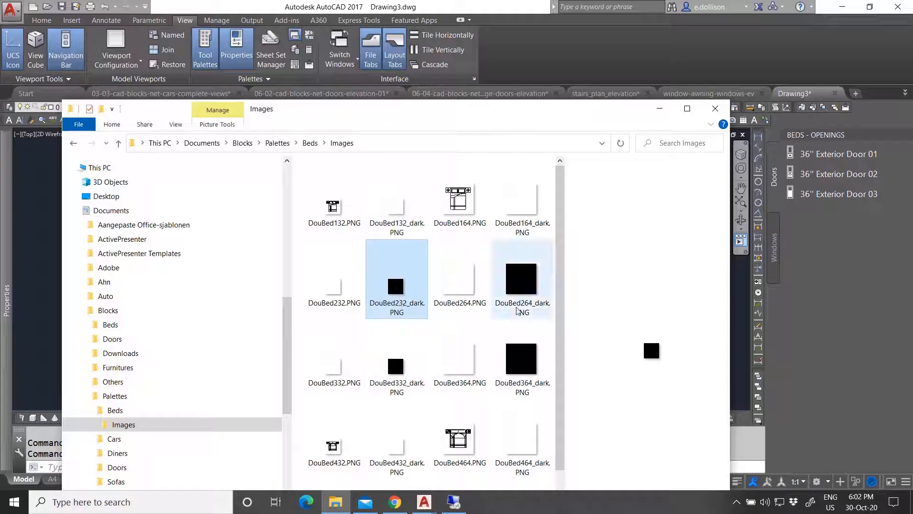
{"action": "left_click", "coordinate": [398, 221]}
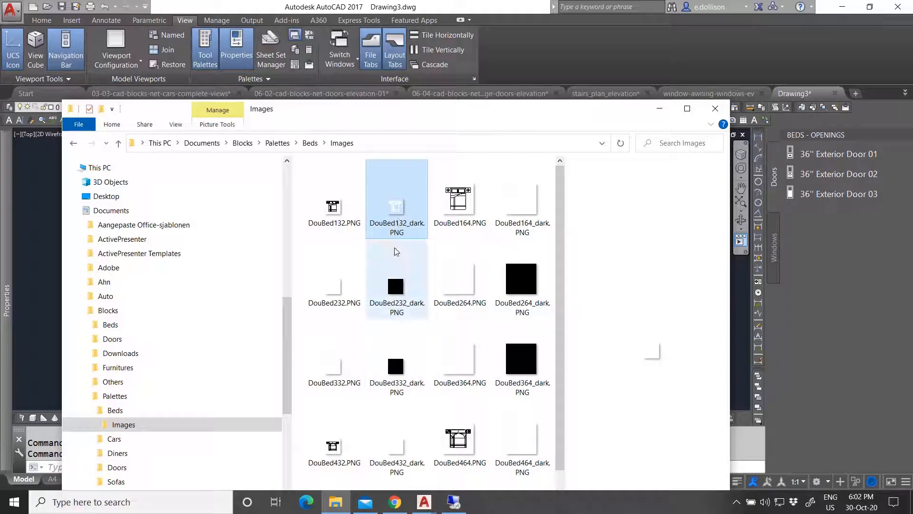
{"action": "left_click_drag", "start_coordinate": [397, 111], "coordinate": [396, 106]}
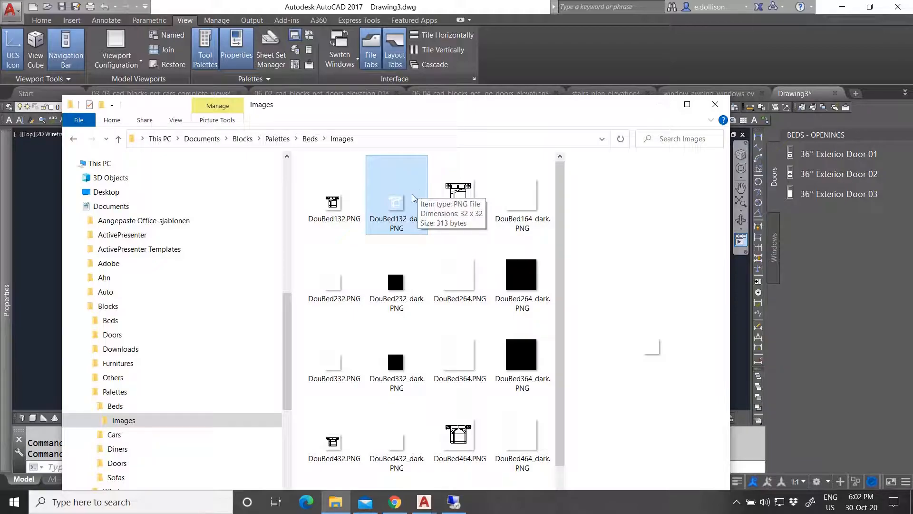
View DouBed132.PNG and its neighbouring bed images at full size in Photos, and close the viewer.
{"action": "double_click", "coordinate": [423, 219]}
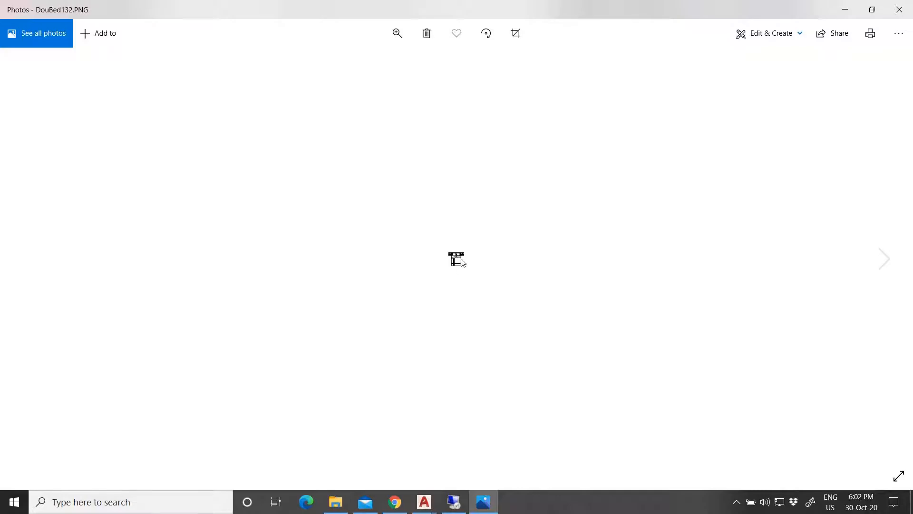
{"action": "scroll", "coordinate": [465, 266], "scroll_direction": "up", "scroll_amount": 1}
{"action": "scroll", "coordinate": [464, 266], "scroll_direction": "down", "scroll_amount": 2}
{"action": "key", "text": "Left"}
{"action": "key", "text": "Right"}
{"action": "key", "text": "Right"}
{"action": "key", "text": "Right"}
{"action": "key", "text": "Left"}
{"action": "key", "text": "Left"}
{"action": "key", "text": "Right"}
{"action": "key", "text": "Left"}
{"action": "key", "text": "Left"}
{"action": "key", "text": "Left"}
{"action": "key", "text": "Right"}
{"action": "key", "text": "Left"}
{"action": "key", "text": "Right"}
{"action": "key", "text": "Right"}
{"action": "key", "text": "Right"}
{"action": "key", "text": "Right"}
{"action": "left_click", "coordinate": [902, 11]}
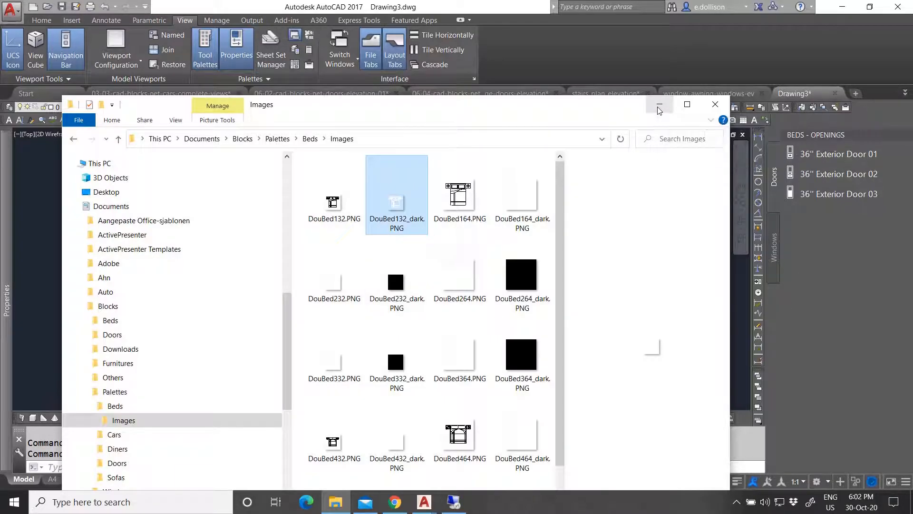
Return to the Palettes folder, check the exported .xtp files from Beds to Sofas, and minimize File Explorer.
{"action": "left_click", "coordinate": [309, 139]}
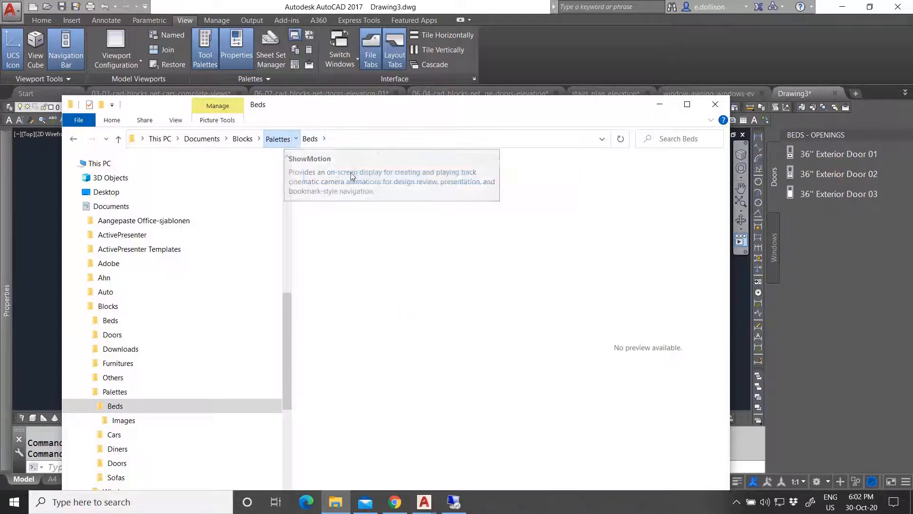
{"action": "left_click", "coordinate": [278, 139]}
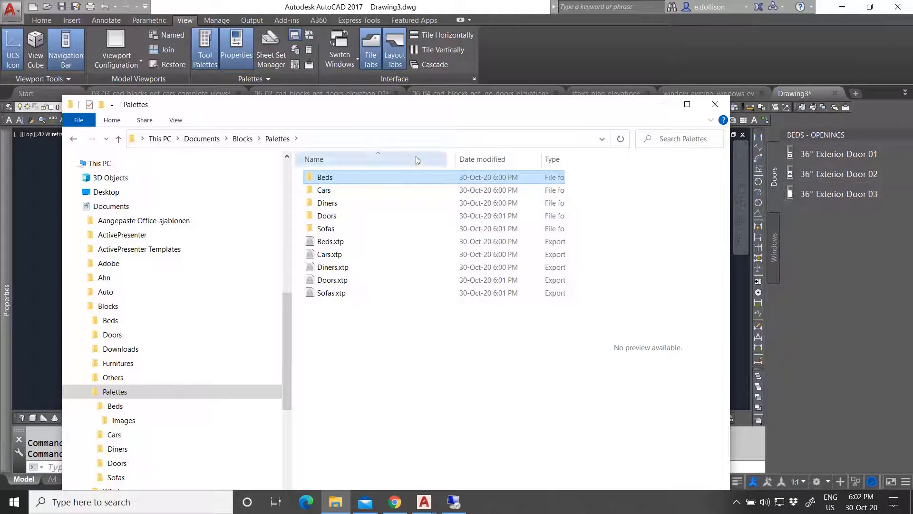
{"action": "left_click", "coordinate": [333, 242]}
{"action": "left_click", "coordinate": [338, 254]}
{"action": "left_click", "coordinate": [338, 267]}
{"action": "left_click", "coordinate": [335, 280]}
{"action": "left_click", "coordinate": [335, 293]}
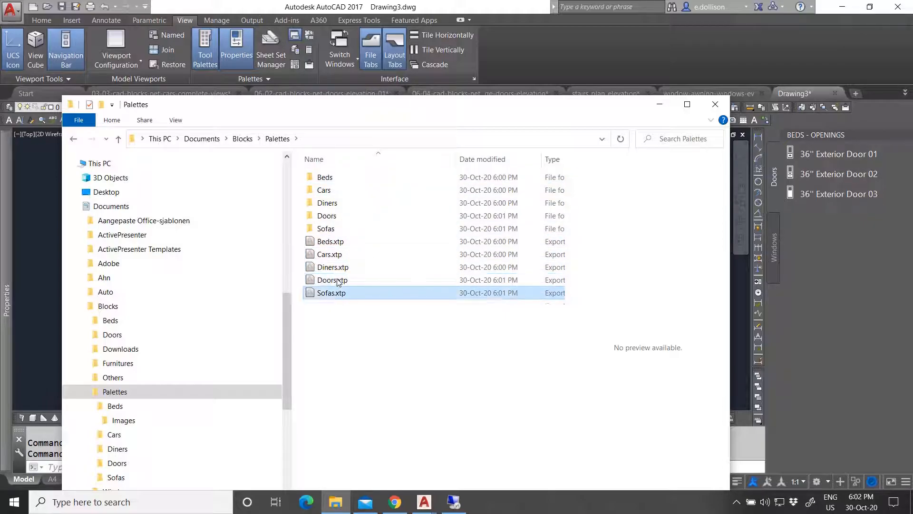
{"action": "left_click", "coordinate": [347, 242]}
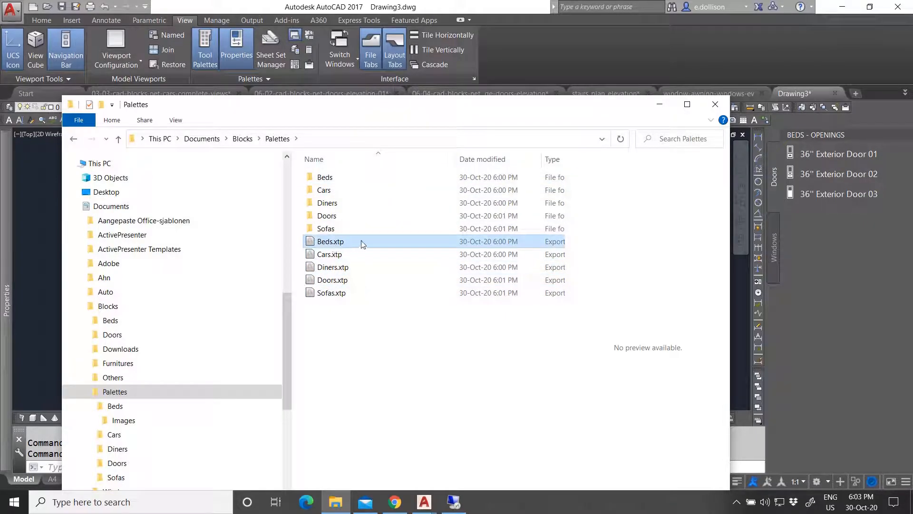
{"action": "left_click", "coordinate": [660, 104]}
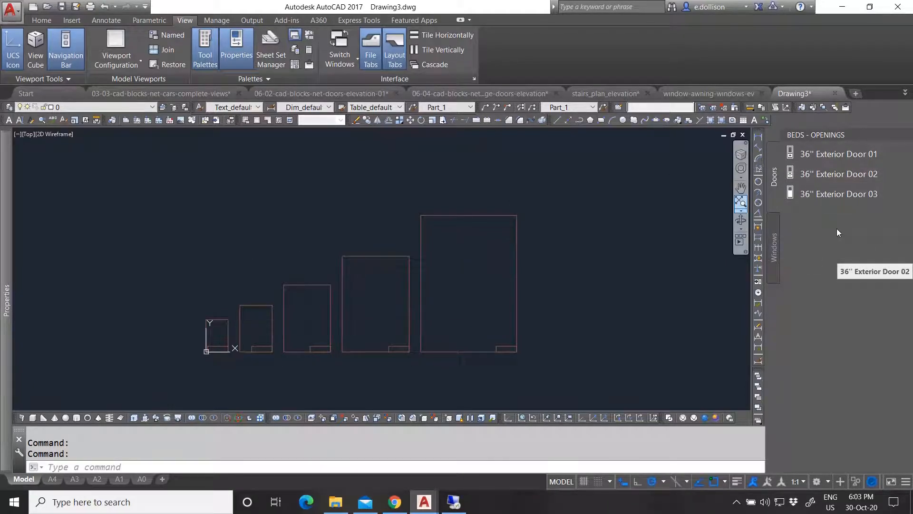
Open the tool palette customization and delete the Sofas palette from the palettes list.
{"action": "right_click", "coordinate": [801, 136]}
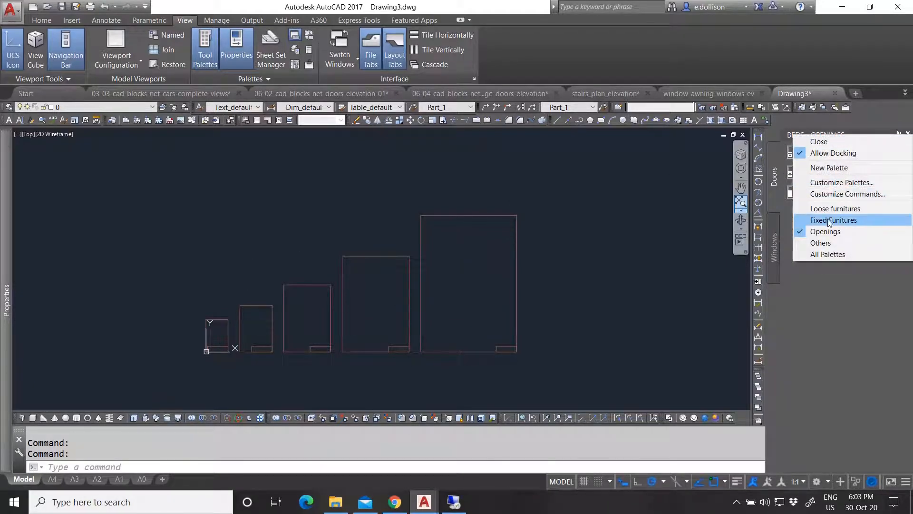
{"action": "left_click", "coordinate": [830, 281]}
{"action": "right_click", "coordinate": [823, 341]}
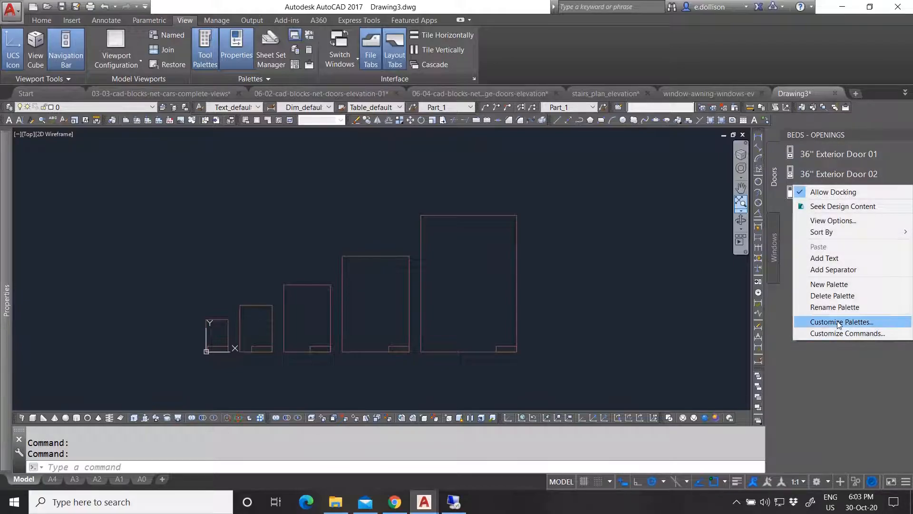
{"action": "left_click", "coordinate": [840, 322]}
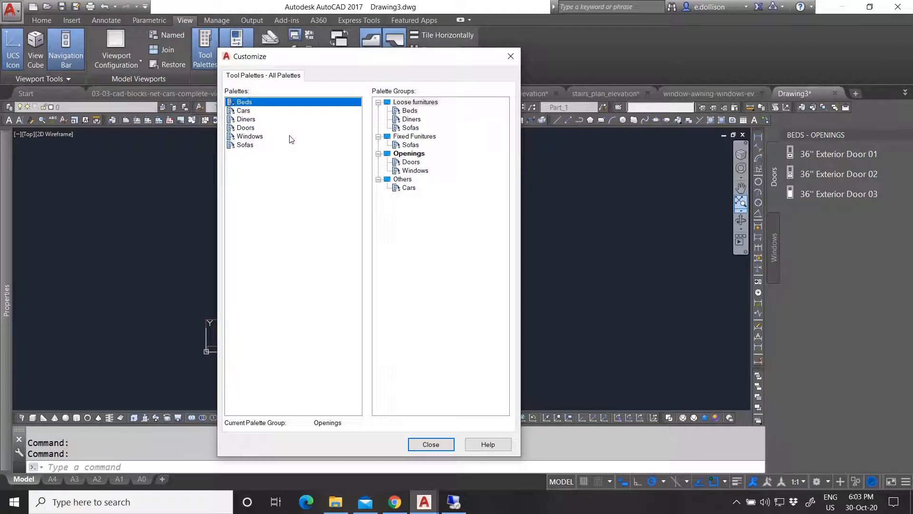
{"action": "left_click", "coordinate": [247, 137]}
{"action": "left_click", "coordinate": [245, 145]}
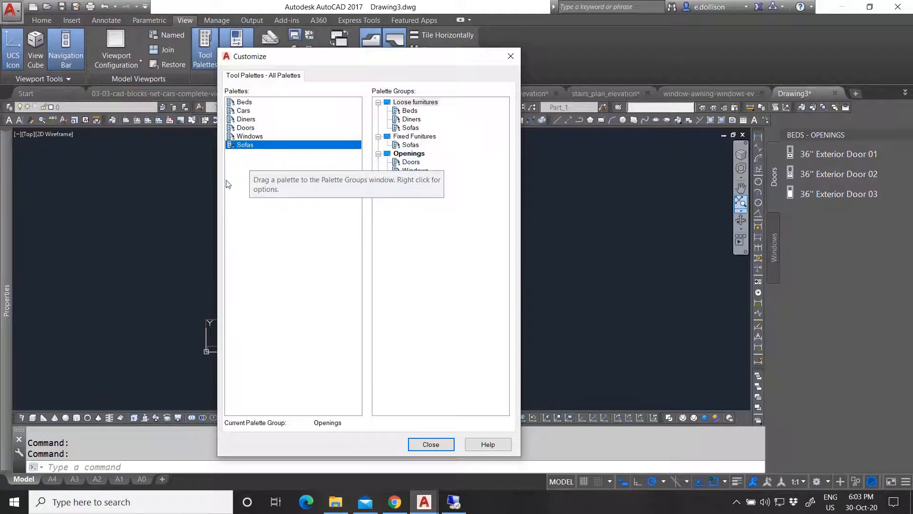
{"action": "left_click", "coordinate": [246, 104]}
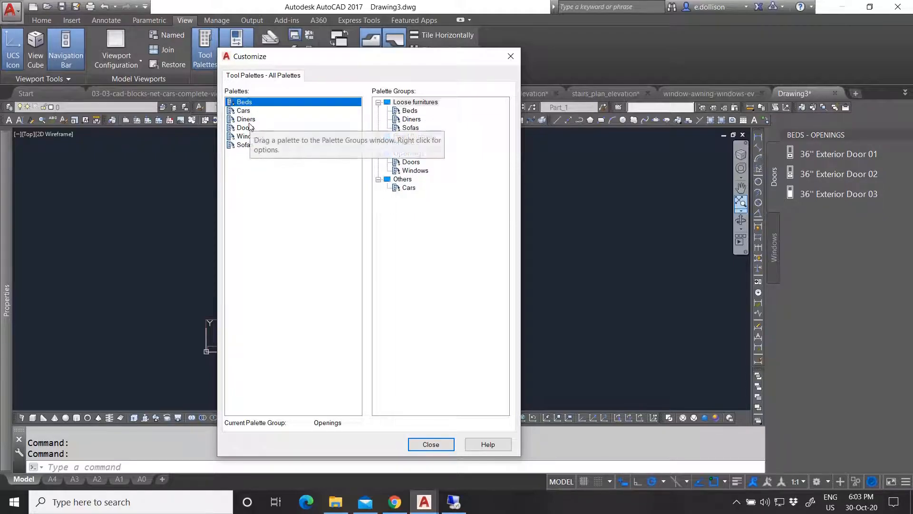
{"action": "right_click", "coordinate": [244, 146]}
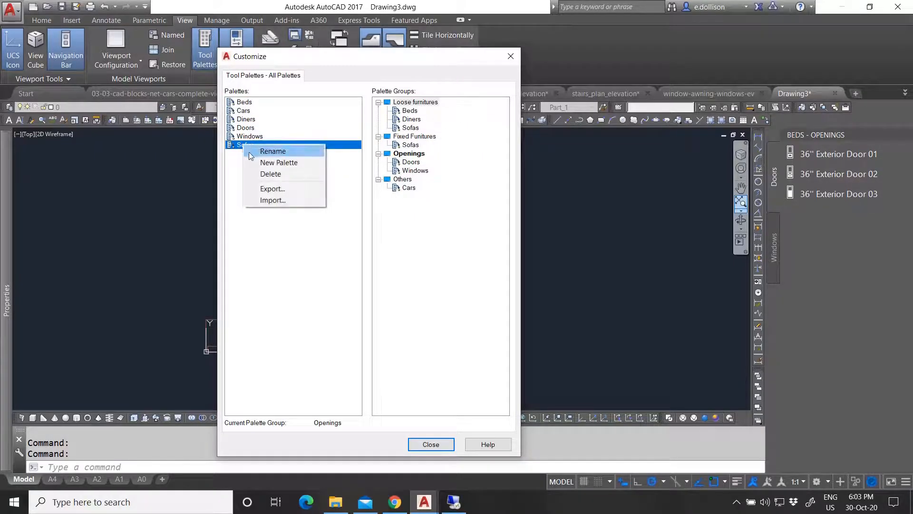
{"action": "left_click", "coordinate": [272, 174]}
{"action": "left_click", "coordinate": [412, 286]}
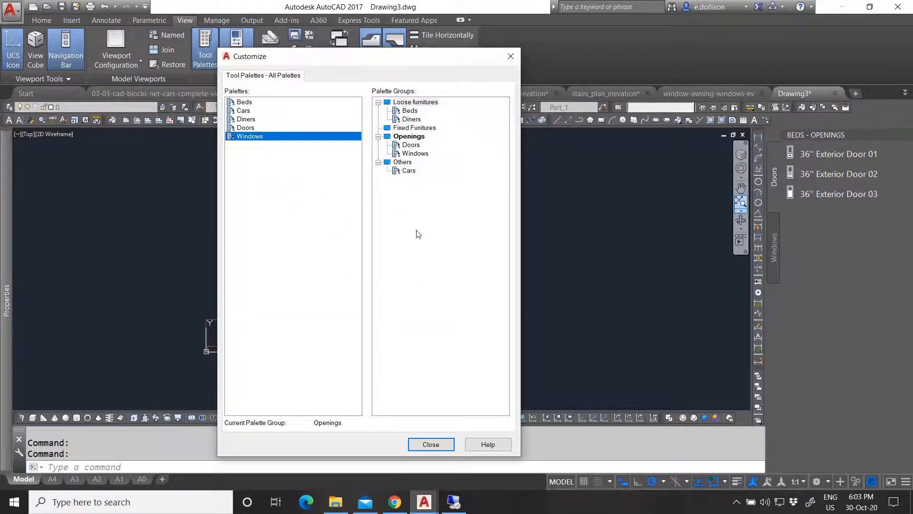
Import the Sofas.xtp palette from the Palettes folder.
{"action": "right_click", "coordinate": [248, 189]}
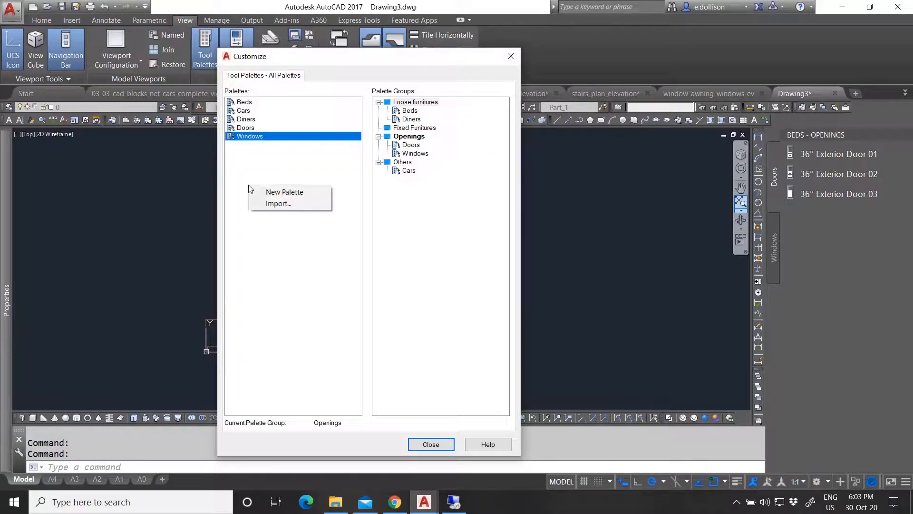
{"action": "left_click", "coordinate": [293, 202]}
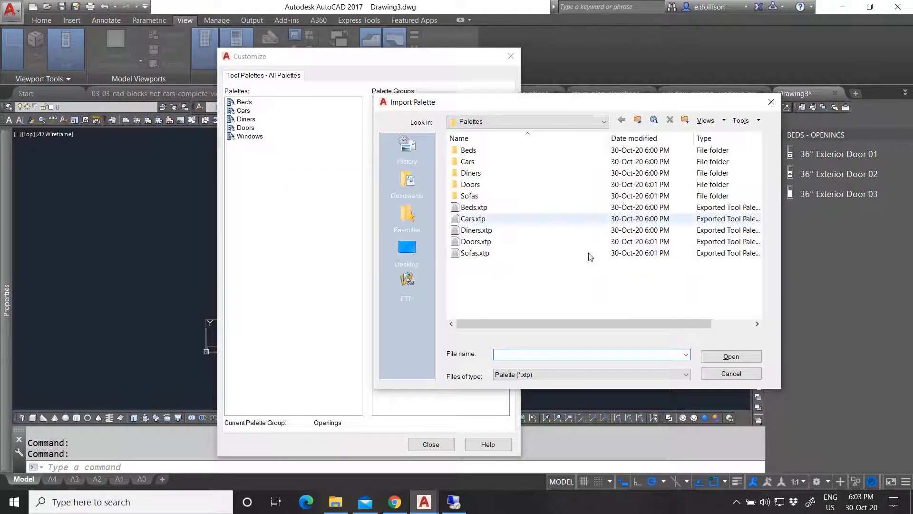
{"action": "left_click", "coordinate": [471, 253]}
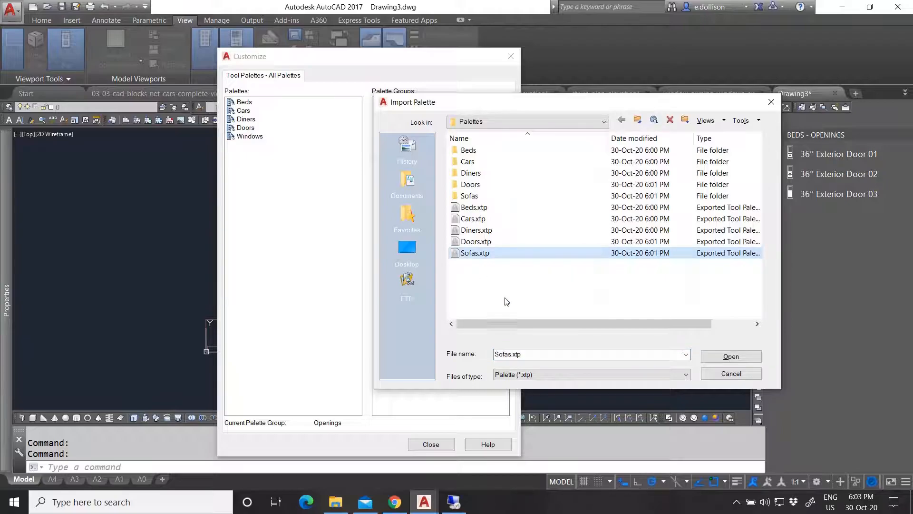
{"action": "left_click", "coordinate": [731, 357]}
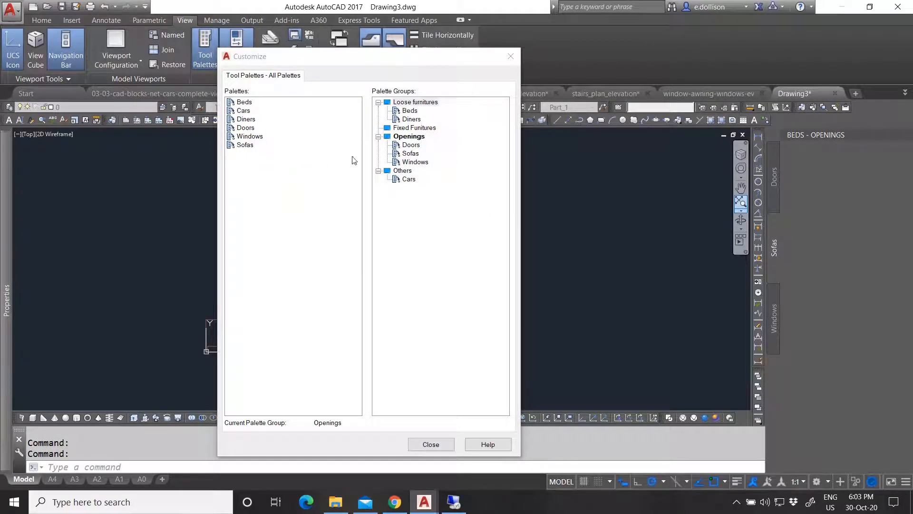
Add the imported Sofas palette to the Loose furnitures group below Diners, and close the customization.
{"action": "left_click_drag", "start_coordinate": [246, 146], "coordinate": [440, 136]}
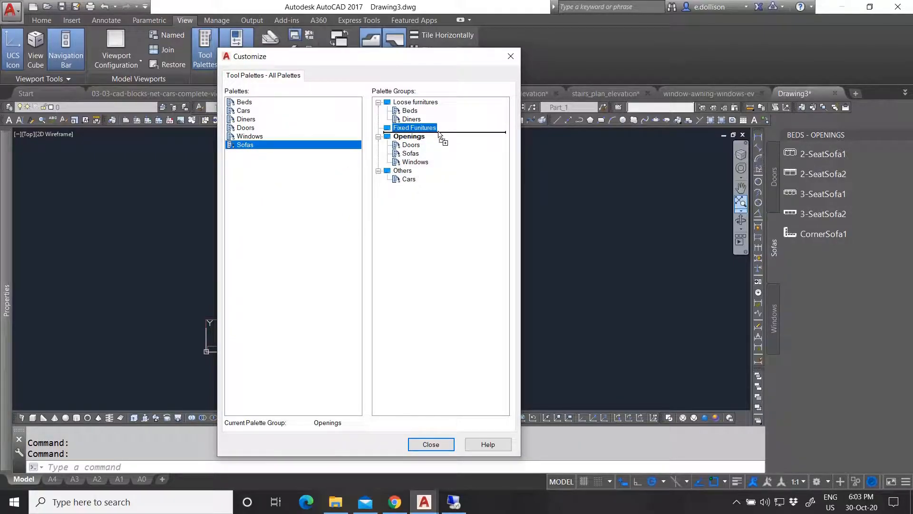
{"action": "left_click_drag", "start_coordinate": [441, 136], "coordinate": [435, 124]}
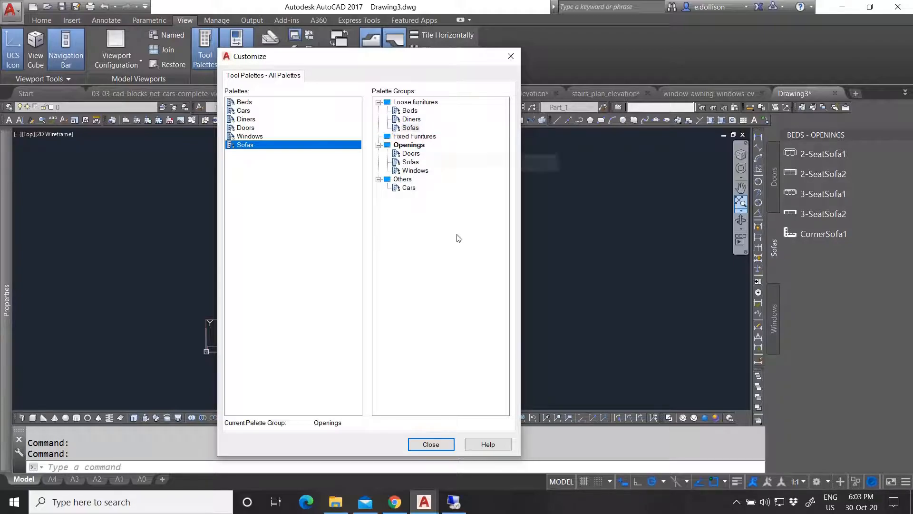
{"action": "left_click", "coordinate": [431, 444]}
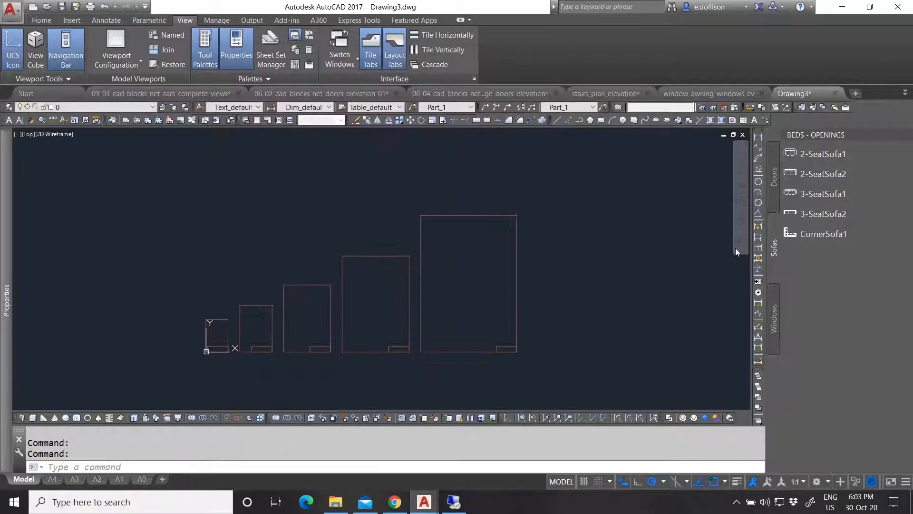
Show the Loose furnitures palette group, check its Diners palette and return to the Beds palette.
{"action": "right_click", "coordinate": [815, 135]}
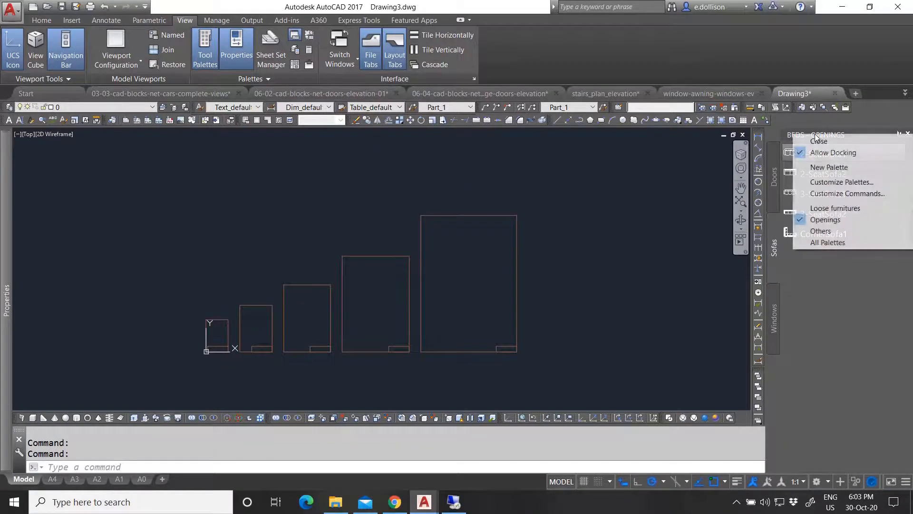
{"action": "left_click", "coordinate": [840, 209]}
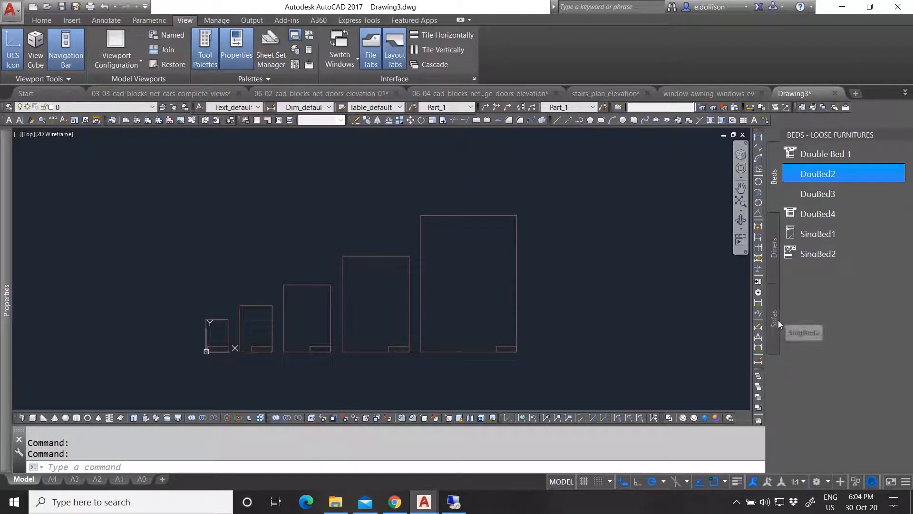
{"action": "left_click", "coordinate": [775, 259]}
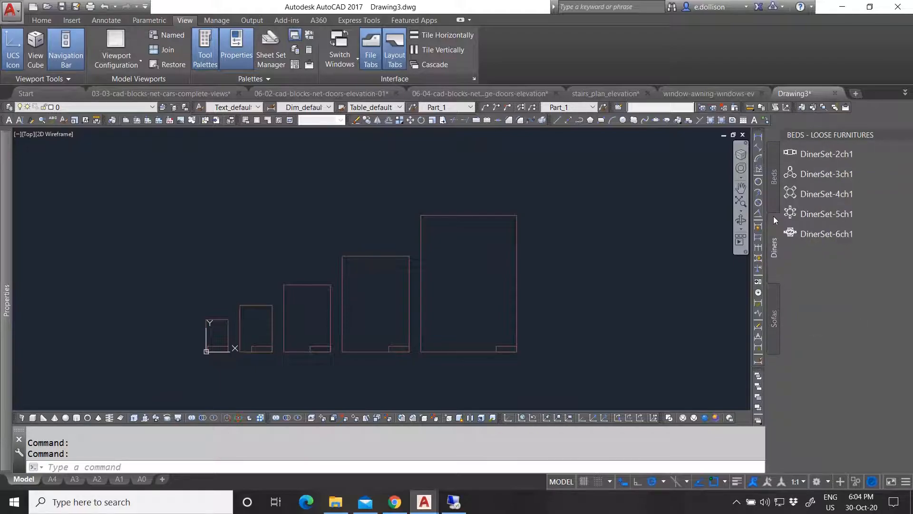
{"action": "left_click", "coordinate": [774, 209]}
{"action": "scroll", "coordinate": [404, 246], "scroll_direction": "down", "scroll_amount": 5}
{"action": "scroll", "coordinate": [483, 226], "scroll_direction": "up", "scroll_amount": 3}
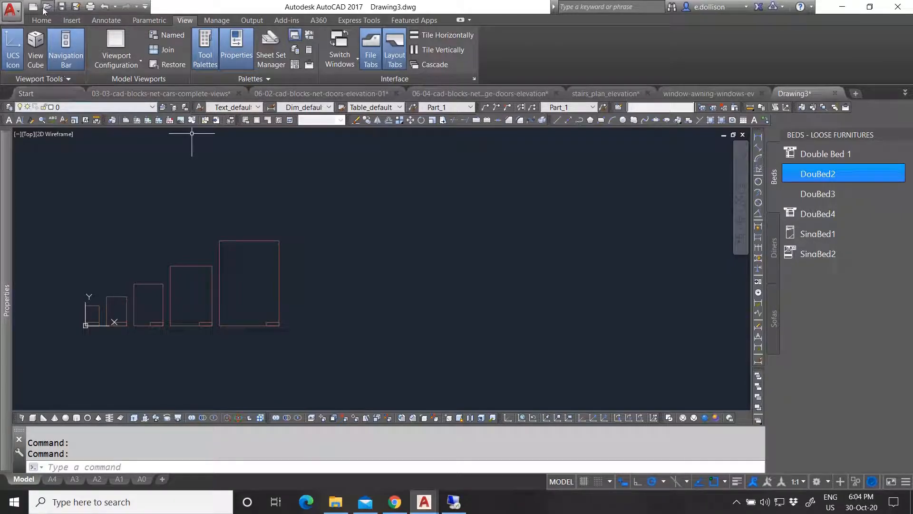
Create a new metric drawing without a template.
{"action": "left_click", "coordinate": [21, 14]}
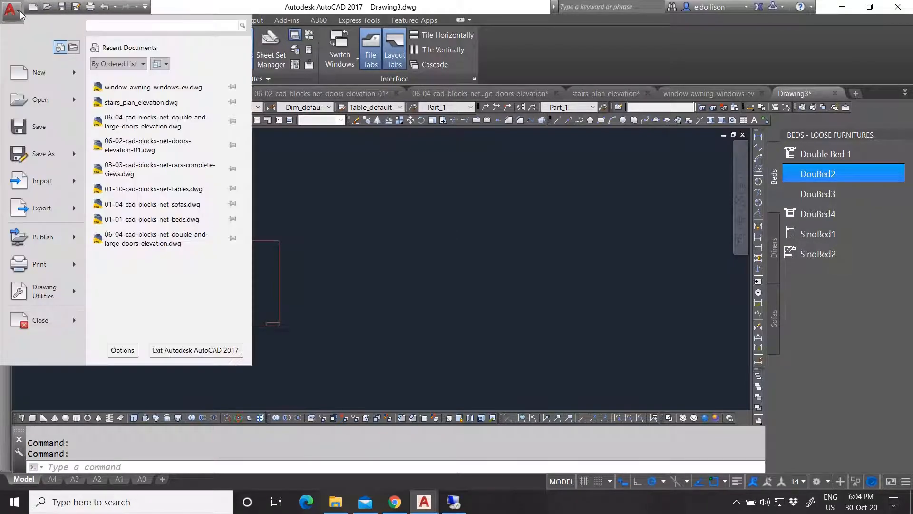
{"action": "mouse_move", "coordinate": [74, 83]}
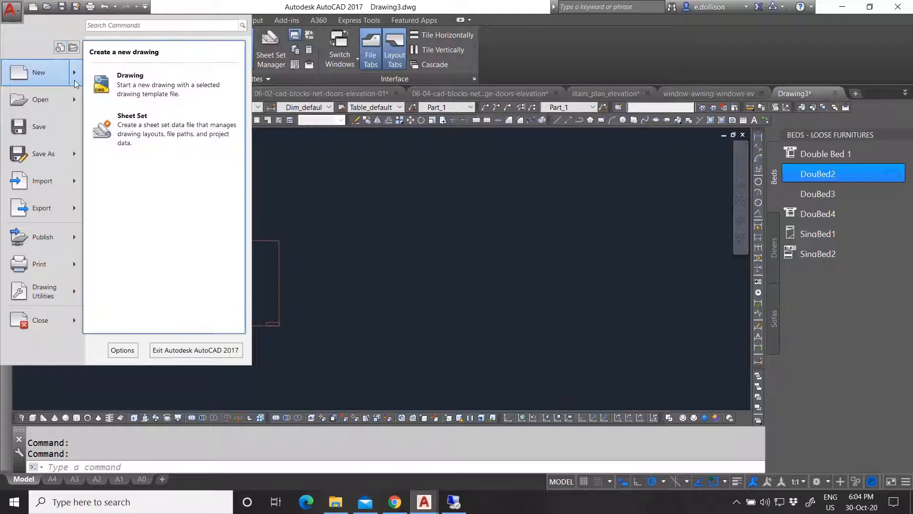
{"action": "left_click", "coordinate": [112, 124]}
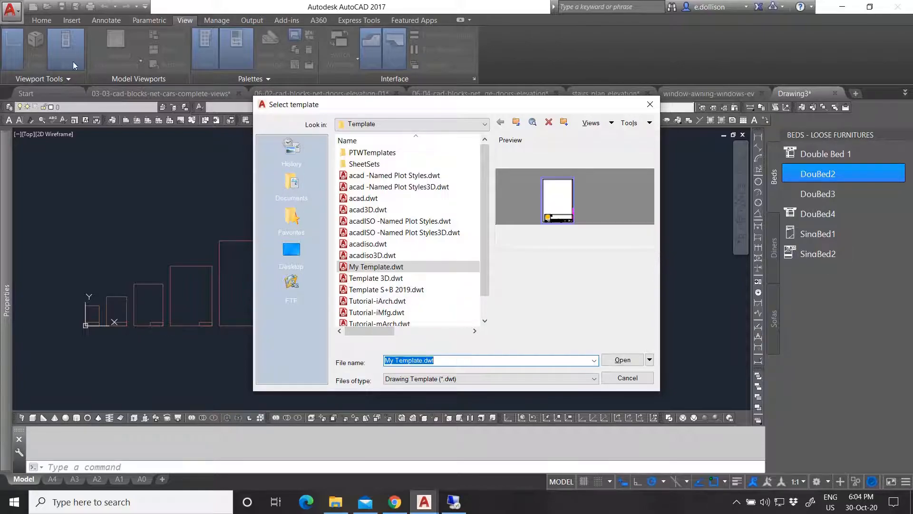
{"action": "left_click", "coordinate": [649, 360]}
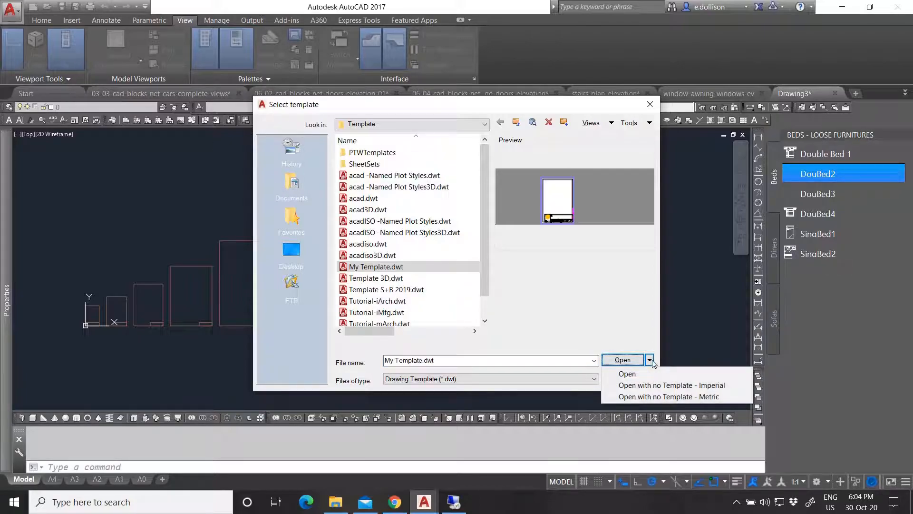
{"action": "left_click", "coordinate": [669, 397]}
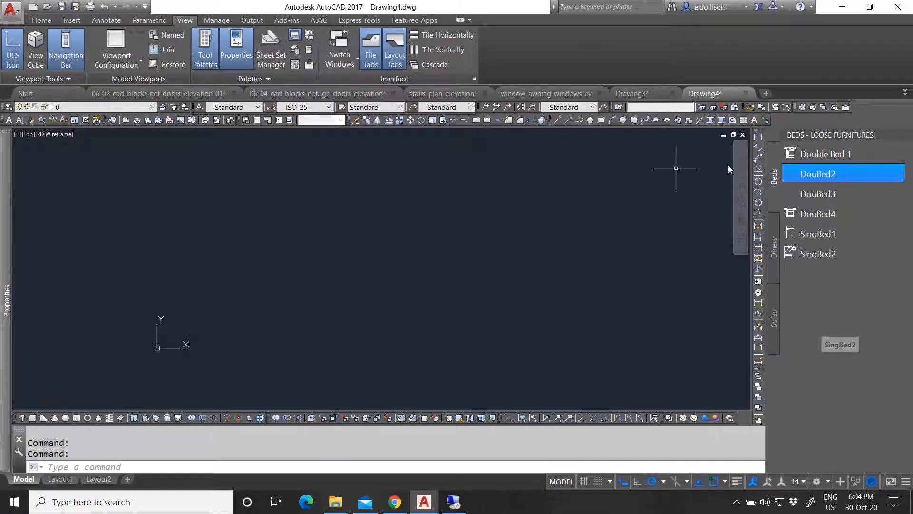
Insert the Double Bed 1 block near the drawing origin and check the placed block at the drawing's extents.
{"action": "left_click", "coordinate": [820, 156]}
{"action": "scroll", "coordinate": [258, 307], "scroll_direction": "down", "scroll_amount": 3}
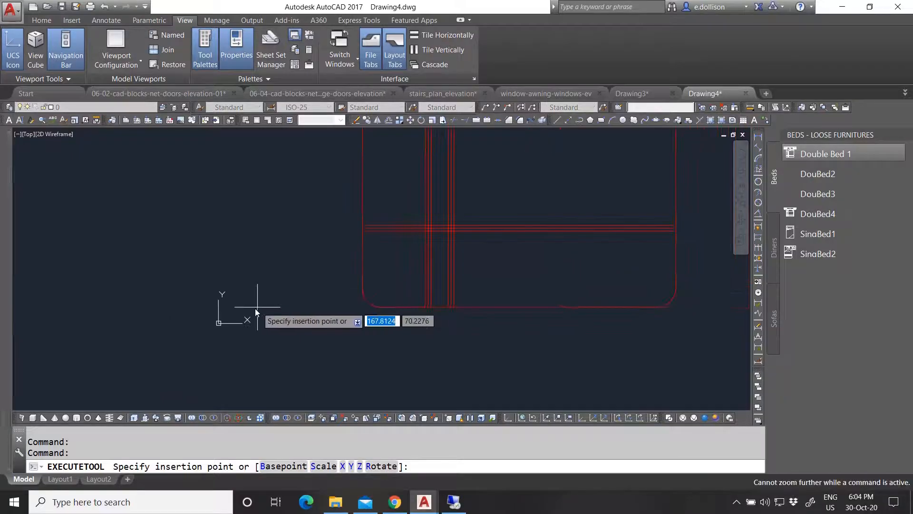
{"action": "left_click", "coordinate": [219, 329]}
{"action": "type", "text": "z"}
{"action": "key", "text": "Return"}
{"action": "type", "text": "e"}
{"action": "key", "text": "Return"}
{"action": "scroll", "coordinate": [275, 310], "scroll_direction": "down", "scroll_amount": 5}
{"action": "scroll", "coordinate": [284, 284], "scroll_direction": "up", "scroll_amount": 3}
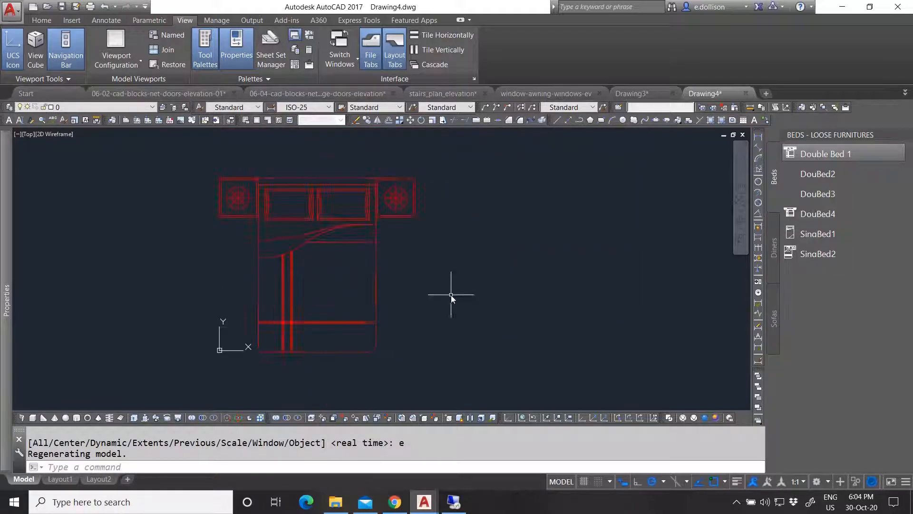
{"action": "left_click", "coordinate": [416, 271]}
{"action": "left_click", "coordinate": [311, 232]}
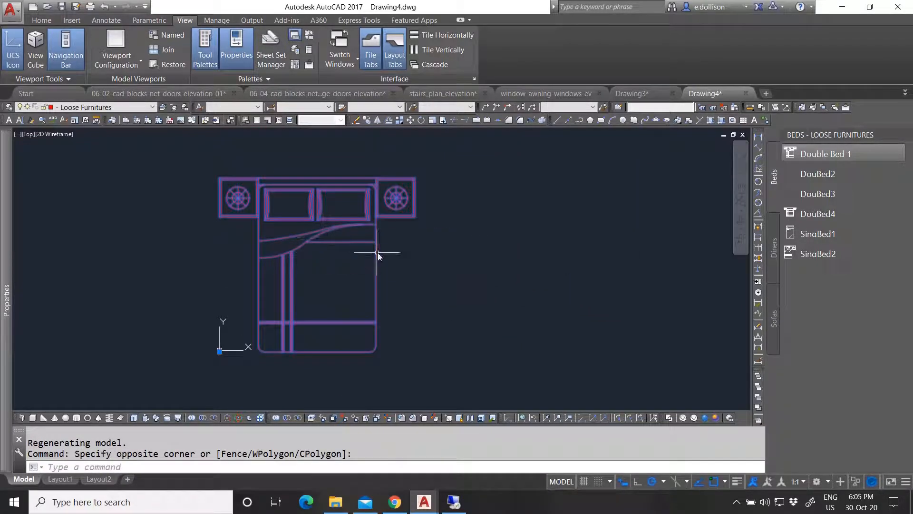
{"action": "key", "text": "Escape"}
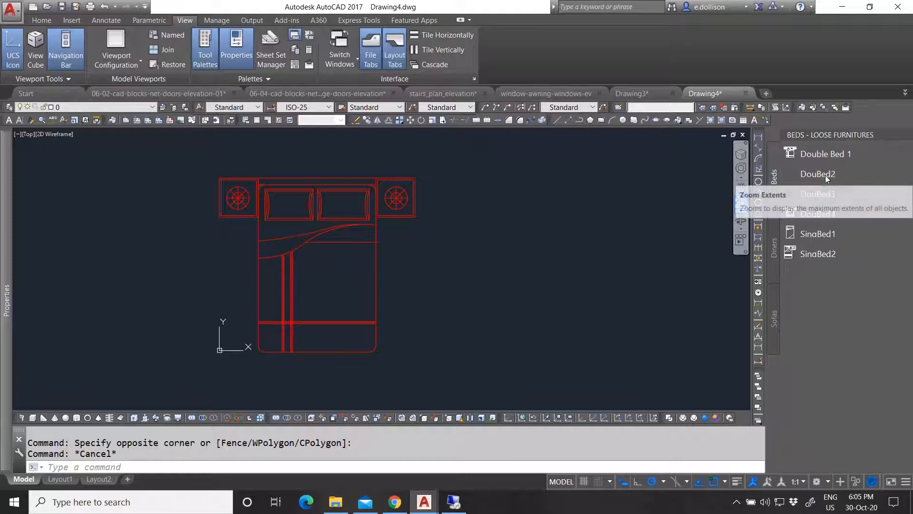
Insert the DouBed3 block beside the lower end of the first bed and check it up close.
{"action": "left_click", "coordinate": [818, 194]}
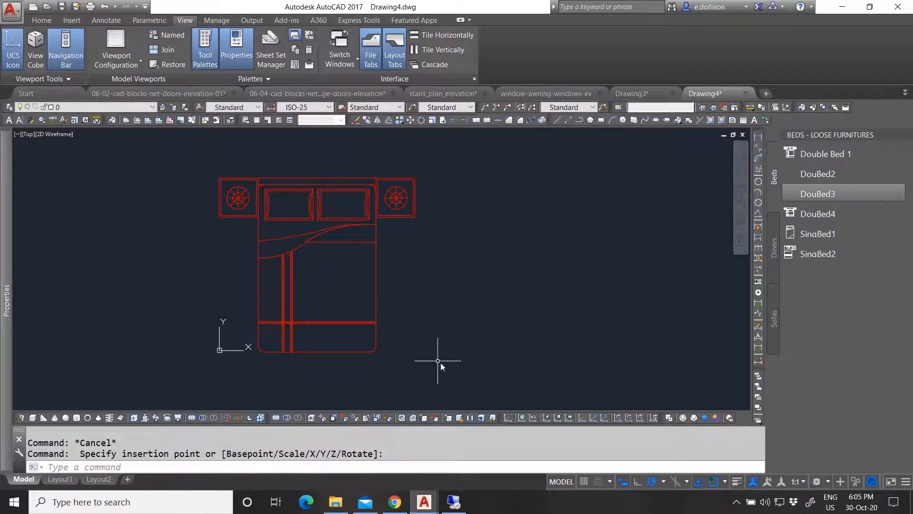
{"action": "scroll", "coordinate": [440, 356], "scroll_direction": "up", "scroll_amount": 6}
{"action": "scroll", "coordinate": [461, 314], "scroll_direction": "down", "scroll_amount": 10}
{"action": "scroll", "coordinate": [476, 299], "scroll_direction": "up", "scroll_amount": 8}
{"action": "left_click", "coordinate": [515, 342]}
{"action": "left_click", "coordinate": [349, 259]}
{"action": "scroll", "coordinate": [453, 271], "scroll_direction": "down", "scroll_amount": 10}
{"action": "scroll", "coordinate": [453, 286], "scroll_direction": "down", "scroll_amount": 8}
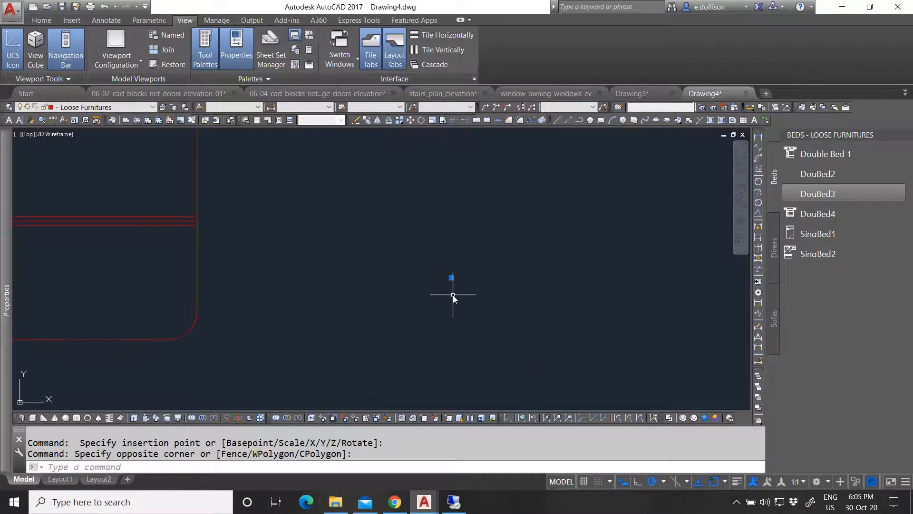
{"action": "scroll", "coordinate": [450, 301], "scroll_direction": "up", "scroll_amount": 9}
{"action": "scroll", "coordinate": [480, 226], "scroll_direction": "up", "scroll_amount": 10}
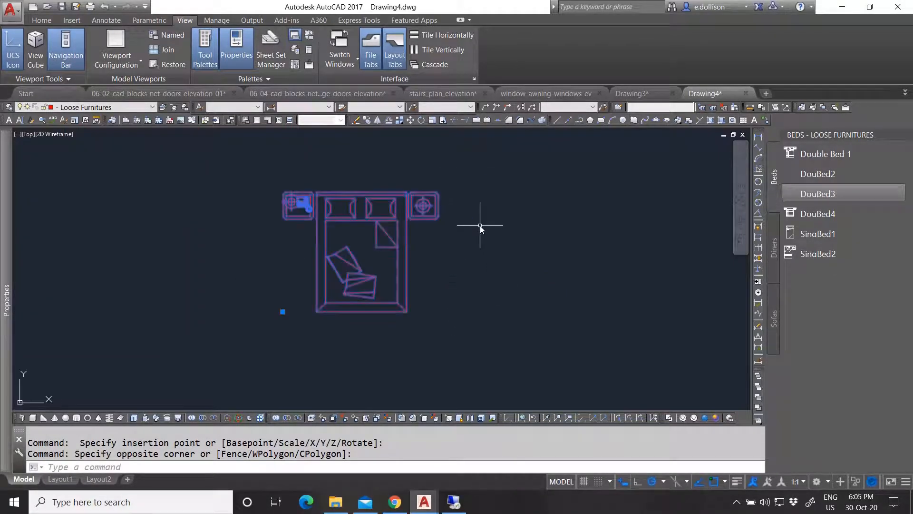
{"action": "key", "text": "Escape"}
Compare the size of the inserted DouBed3 block with that of the neighbouring double bed.
{"action": "left_click", "coordinate": [438, 294]}
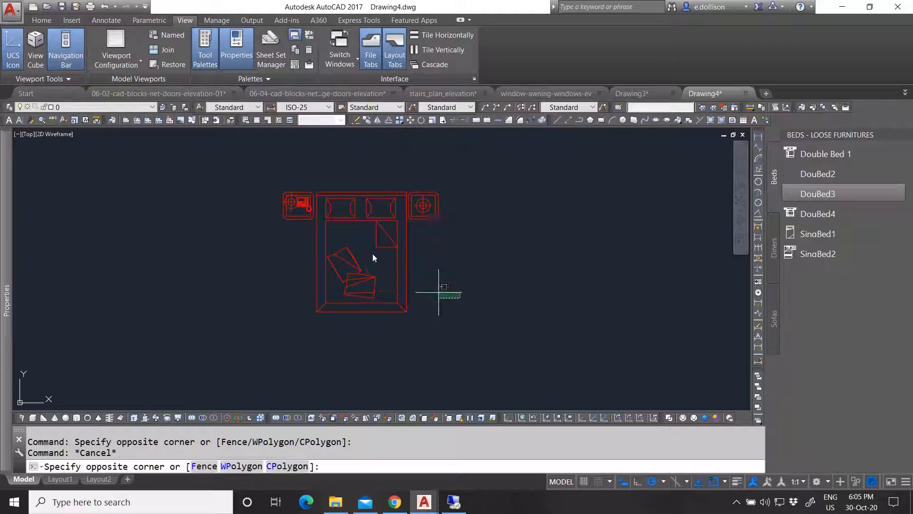
{"action": "left_click", "coordinate": [327, 302]}
{"action": "scroll", "coordinate": [404, 281], "scroll_direction": "down", "scroll_amount": 7}
{"action": "scroll", "coordinate": [417, 301], "scroll_direction": "up", "scroll_amount": 8}
{"action": "scroll", "coordinate": [393, 285], "scroll_direction": "down", "scroll_amount": 4}
{"action": "key", "text": "Escape"}
{"action": "scroll", "coordinate": [390, 280], "scroll_direction": "up", "scroll_amount": 5}
{"action": "scroll", "coordinate": [484, 345], "scroll_direction": "down", "scroll_amount": 8}
{"action": "scroll", "coordinate": [478, 336], "scroll_direction": "up", "scroll_amount": 5}
{"action": "scroll", "coordinate": [506, 306], "scroll_direction": "down", "scroll_amount": 5}
{"action": "left_click", "coordinate": [410, 298]}
{"action": "left_click", "coordinate": [366, 265]}
{"action": "key", "text": "Escape"}
{"action": "scroll", "coordinate": [384, 268], "scroll_direction": "up", "scroll_amount": 5}
Open the inserted DouBed3 block in the Block Editor, view its geometry and close the editor without changes.
{"action": "left_click", "coordinate": [451, 309]}
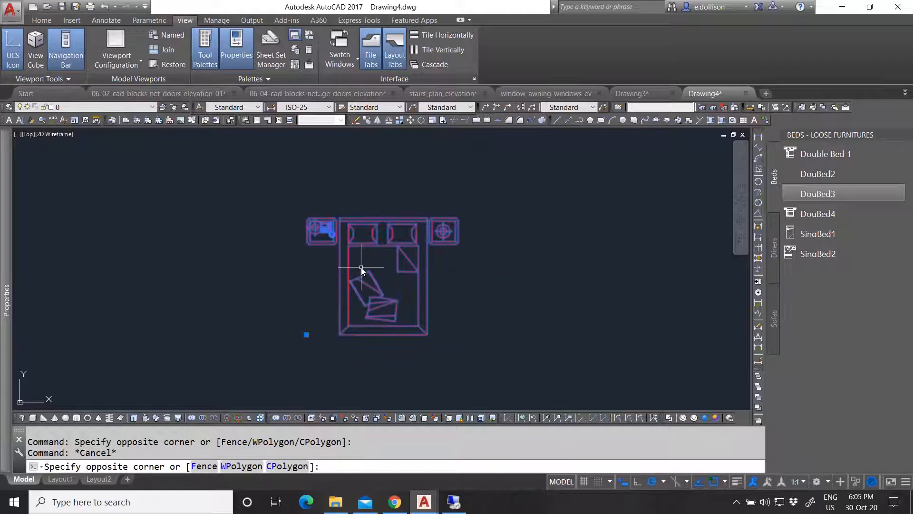
{"action": "left_click", "coordinate": [363, 265]}
{"action": "right_click", "coordinate": [369, 266]}
{"action": "left_click", "coordinate": [423, 237]}
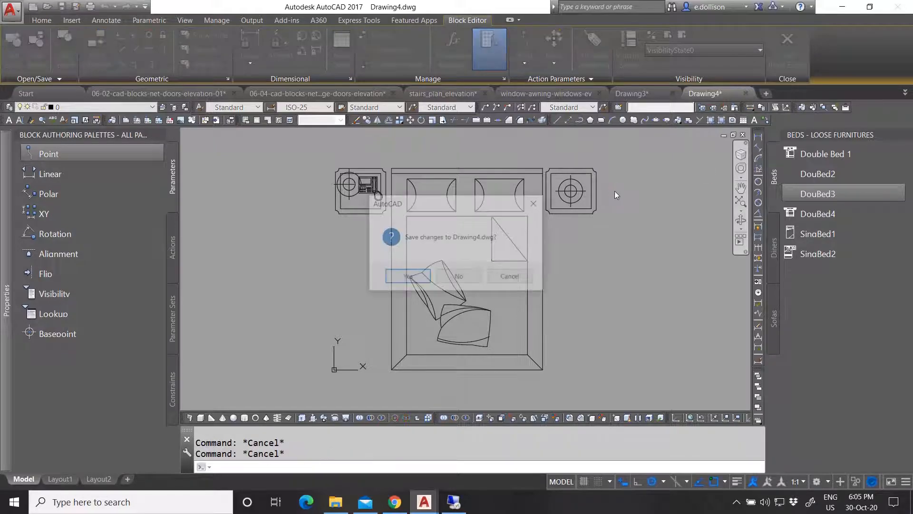
{"action": "left_click", "coordinate": [511, 277]}
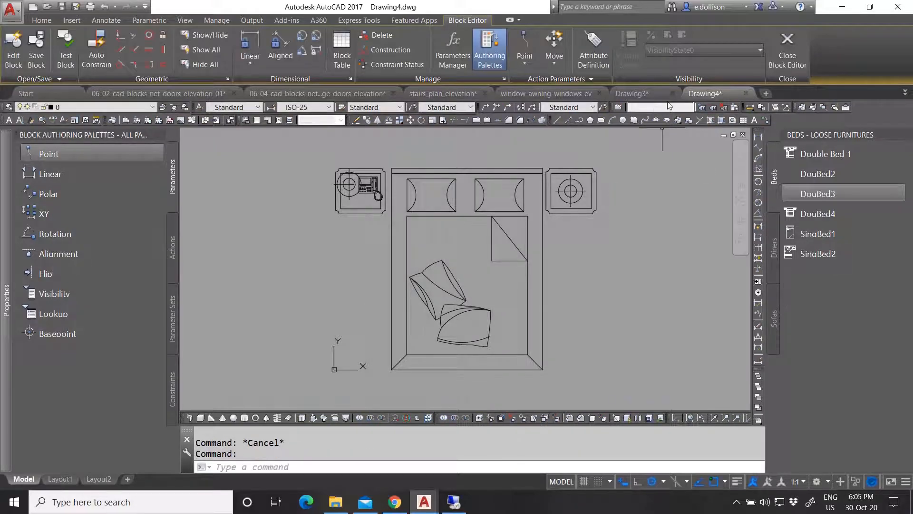
{"action": "left_click", "coordinate": [791, 56]}
Erase the tiny inserted DouBed3 block beside the first double bed.
{"action": "left_click", "coordinate": [457, 289]}
{"action": "left_click", "coordinate": [387, 213]}
{"action": "scroll", "coordinate": [442, 290], "scroll_direction": "down", "scroll_amount": 4}
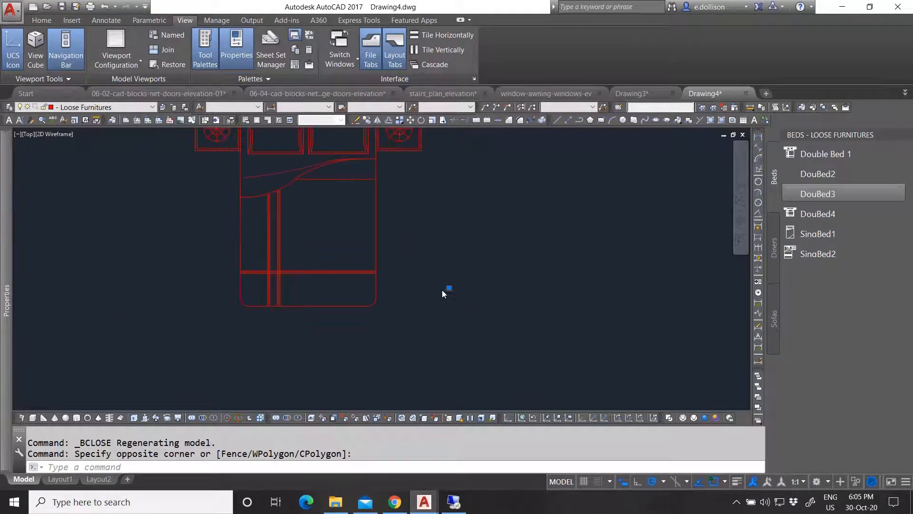
{"action": "scroll", "coordinate": [442, 289], "scroll_direction": "up", "scroll_amount": 1}
{"action": "key", "text": "Delete"}
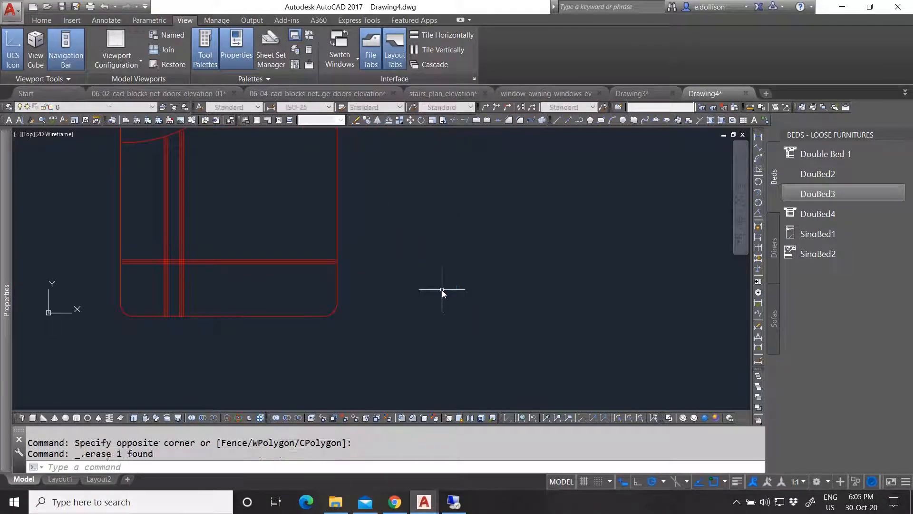
Insert the DouBed3 block again from the Beds palette, beside the lower end of the first double bed.
{"action": "left_click", "coordinate": [808, 196]}
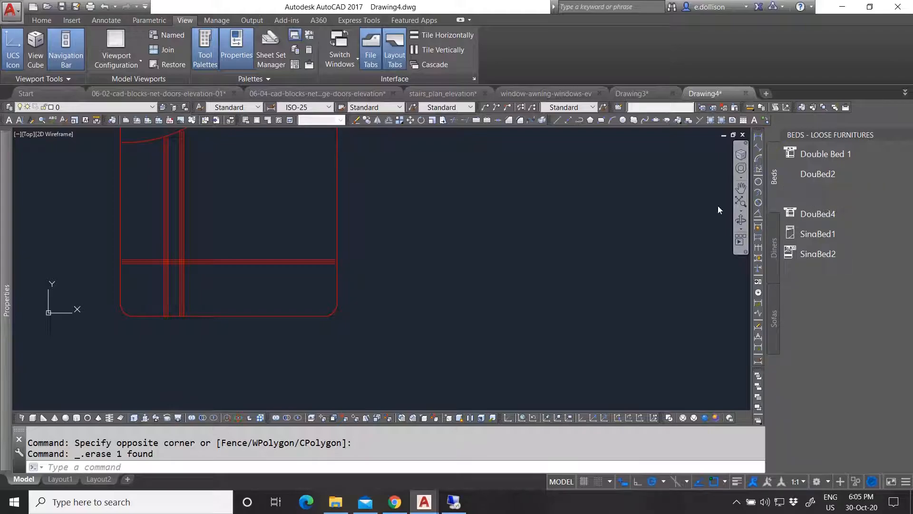
{"action": "scroll", "coordinate": [332, 313], "scroll_direction": "up", "scroll_amount": 3}
{"action": "scroll", "coordinate": [361, 302], "scroll_direction": "up", "scroll_amount": 3}
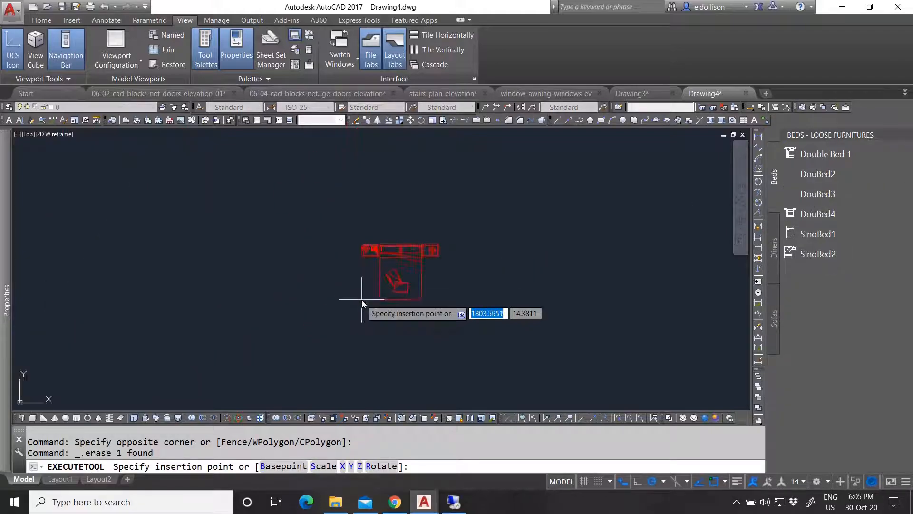
{"action": "scroll", "coordinate": [345, 279], "scroll_direction": "up", "scroll_amount": 4}
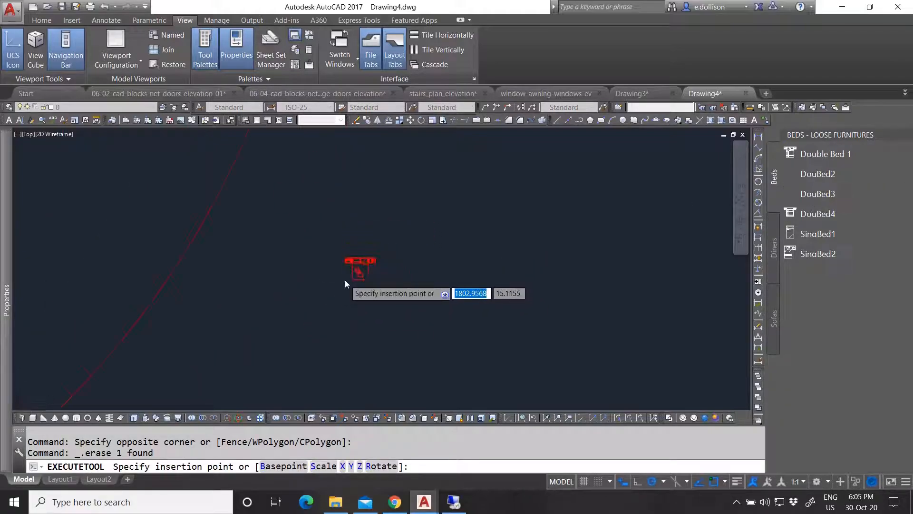
{"action": "left_click", "coordinate": [418, 294]}
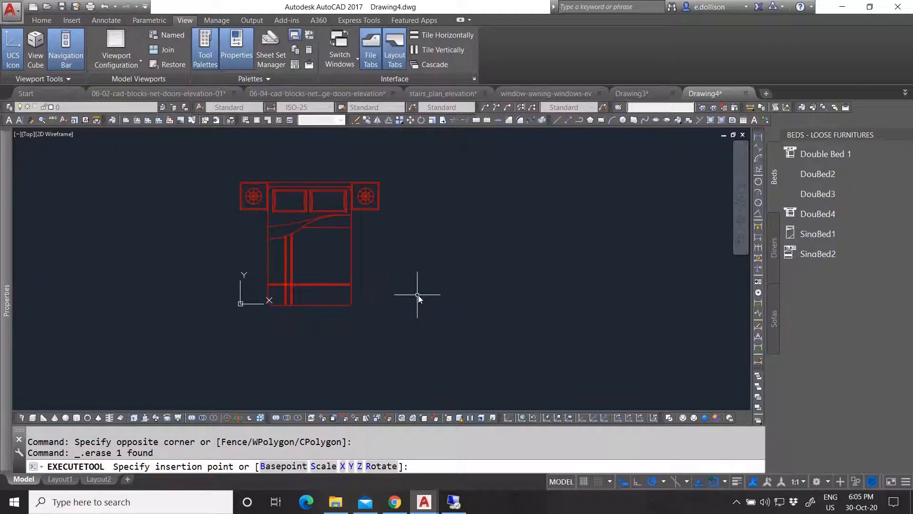
Scale the inserted DouBed3 block up by eye to about the size of the neighbouring double bed.
{"action": "left_click", "coordinate": [435, 320]}
{"action": "left_click", "coordinate": [409, 270]}
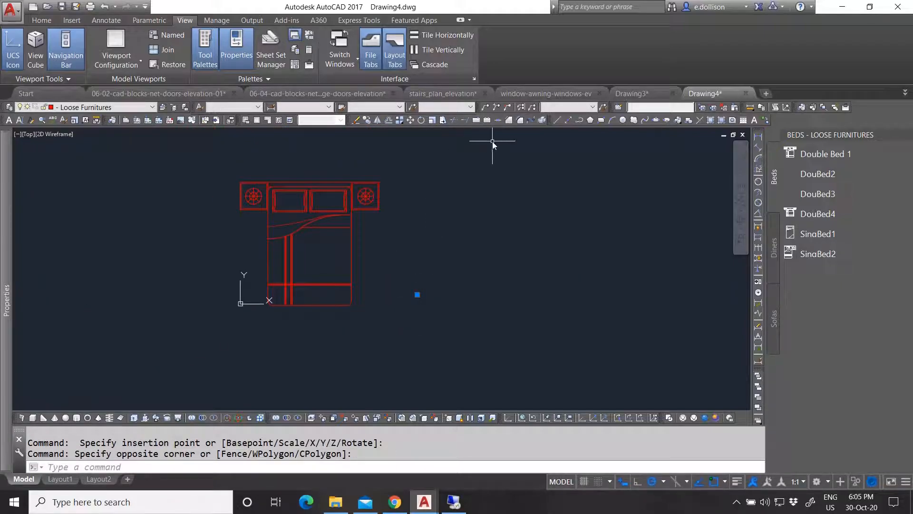
{"action": "left_click", "coordinate": [432, 120]}
{"action": "scroll", "coordinate": [419, 299], "scroll_direction": "up", "scroll_amount": 12}
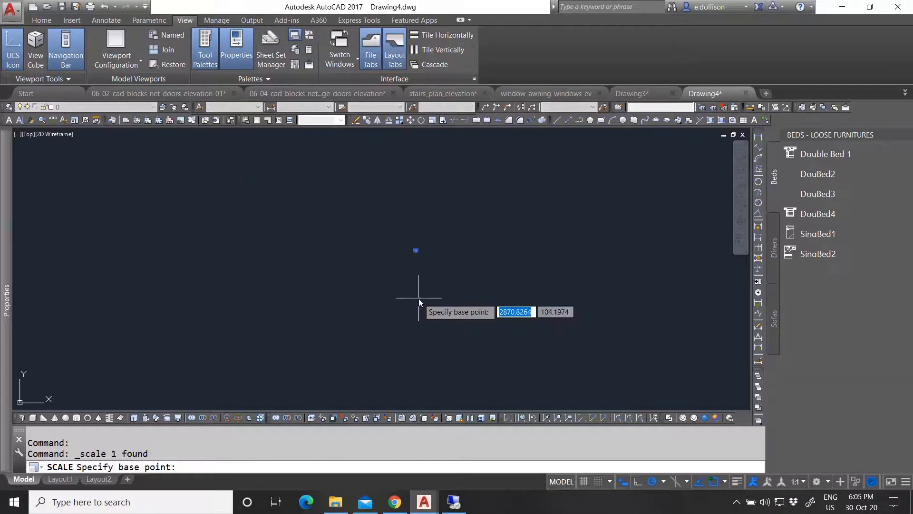
{"action": "left_click", "coordinate": [447, 237]}
{"action": "scroll", "coordinate": [362, 286], "scroll_direction": "down", "scroll_amount": 3}
{"action": "scroll", "coordinate": [400, 300], "scroll_direction": "up", "scroll_amount": 6}
{"action": "scroll", "coordinate": [469, 286], "scroll_direction": "down", "scroll_amount": 2}
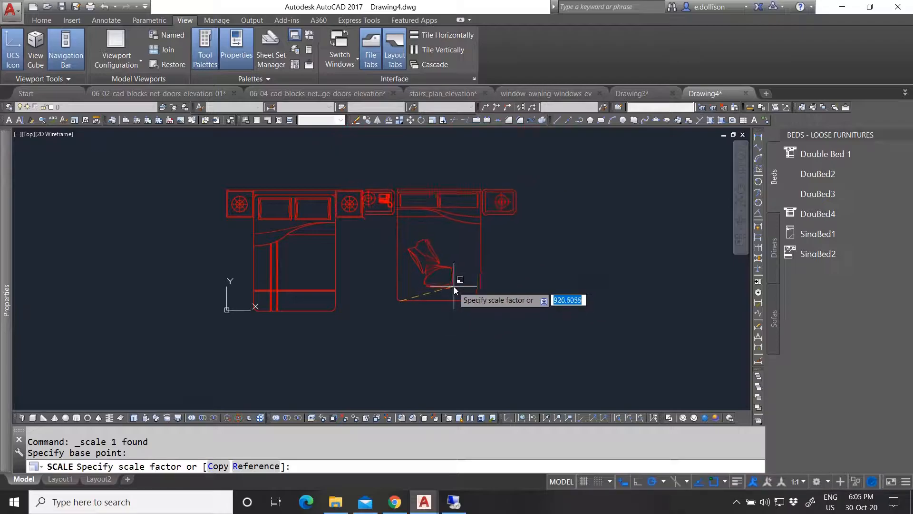
{"action": "left_click", "coordinate": [466, 284]}
Move the enlarged bed horizontally clear of the first bed, keeping its foot aligned with the first bed's lower edge.
{"action": "left_click", "coordinate": [487, 242]}
{"action": "left_click", "coordinate": [418, 300]}
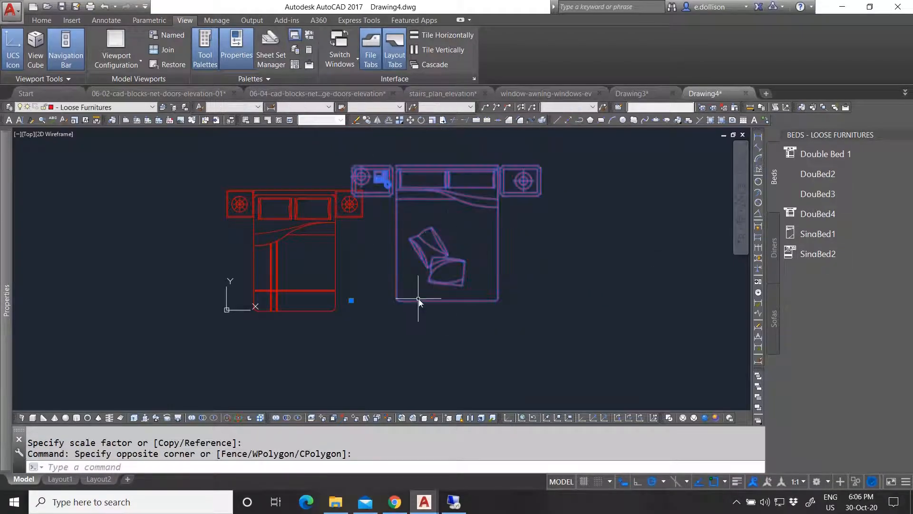
{"action": "left_click", "coordinate": [351, 301]}
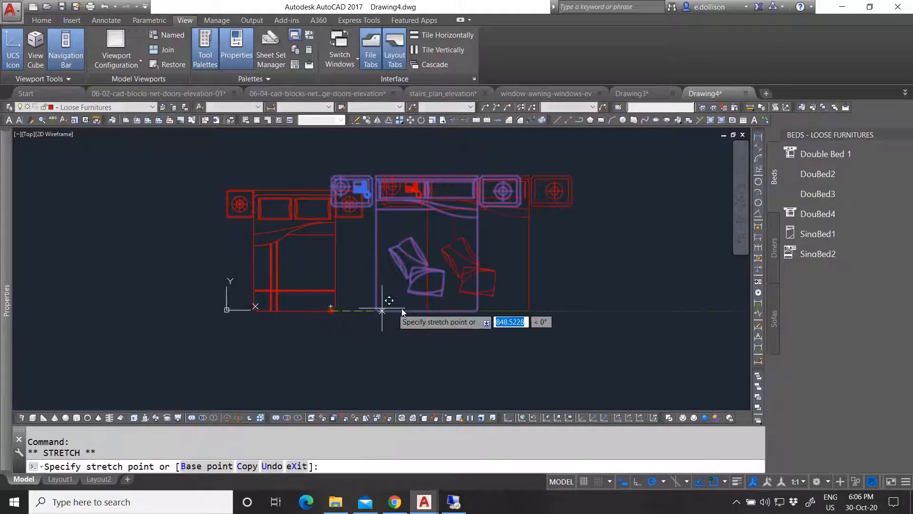
{"action": "left_click", "coordinate": [454, 310]}
{"action": "key", "text": "Escape"}
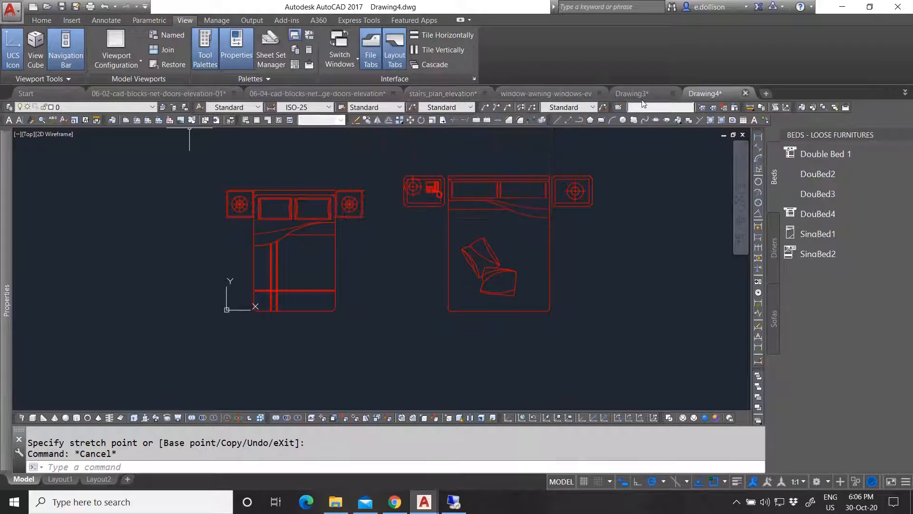
Check the open drawings for the bed source blocks and open 01-01-cad-blocks-net-beds.dwg from the Blocks > Downloads folder.
{"action": "left_click", "coordinate": [159, 94]}
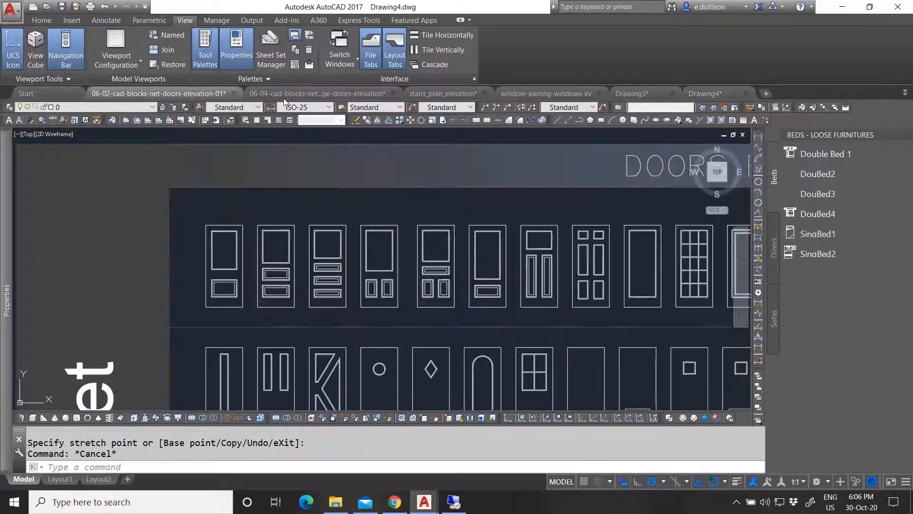
{"action": "left_click", "coordinate": [285, 94]}
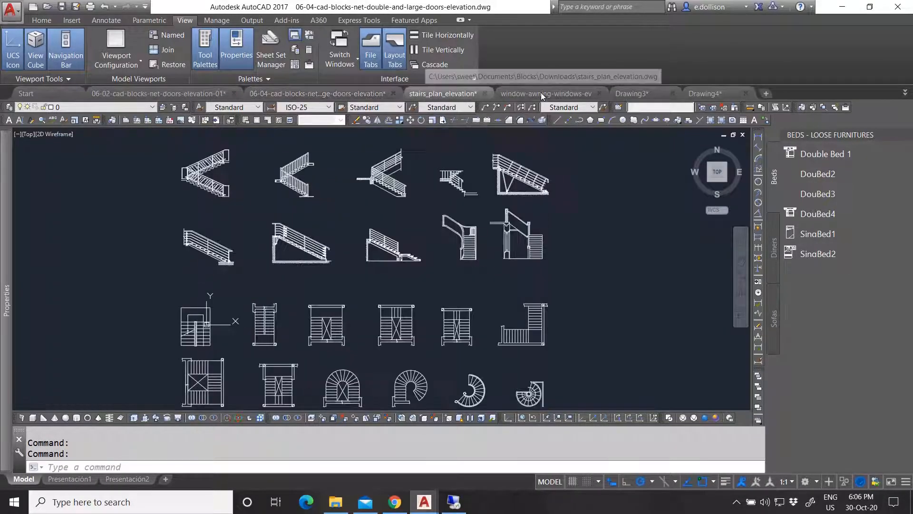
{"action": "left_click", "coordinate": [541, 94]}
{"action": "left_click", "coordinate": [633, 94]}
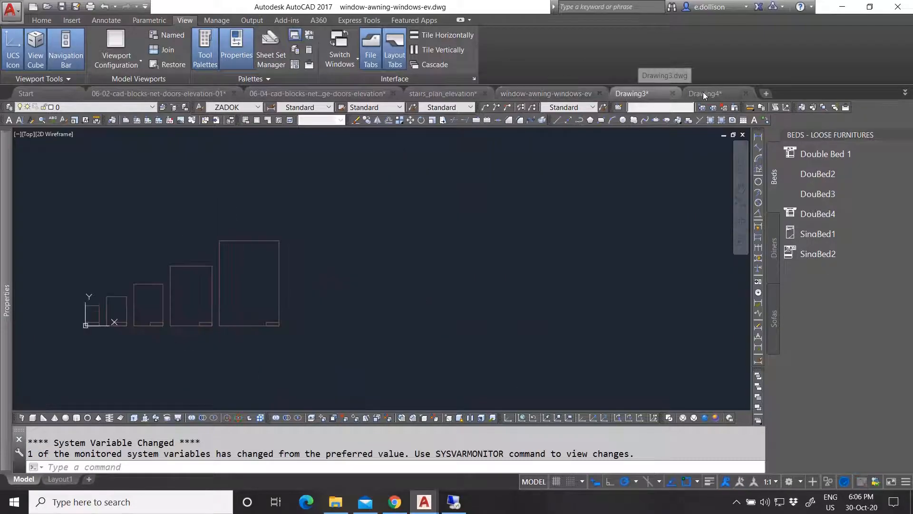
{"action": "left_click", "coordinate": [567, 94]}
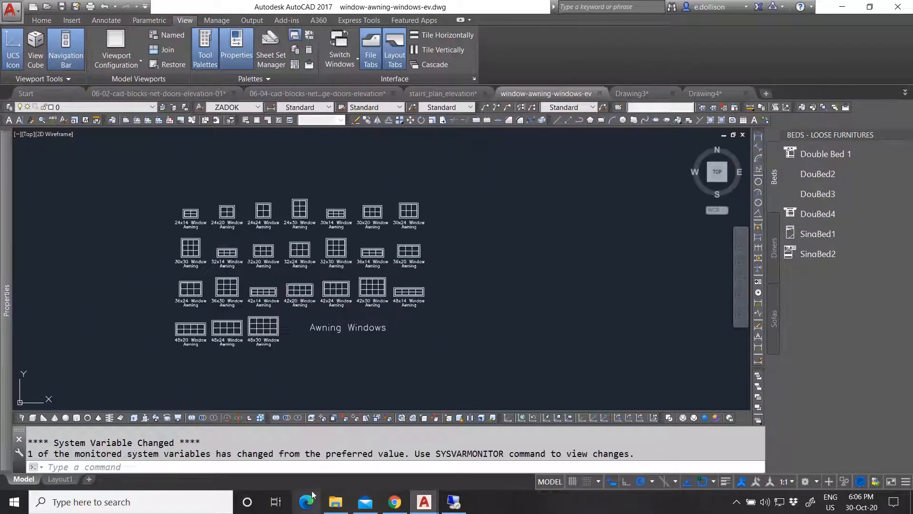
{"action": "key", "text": "alt+Tab"}
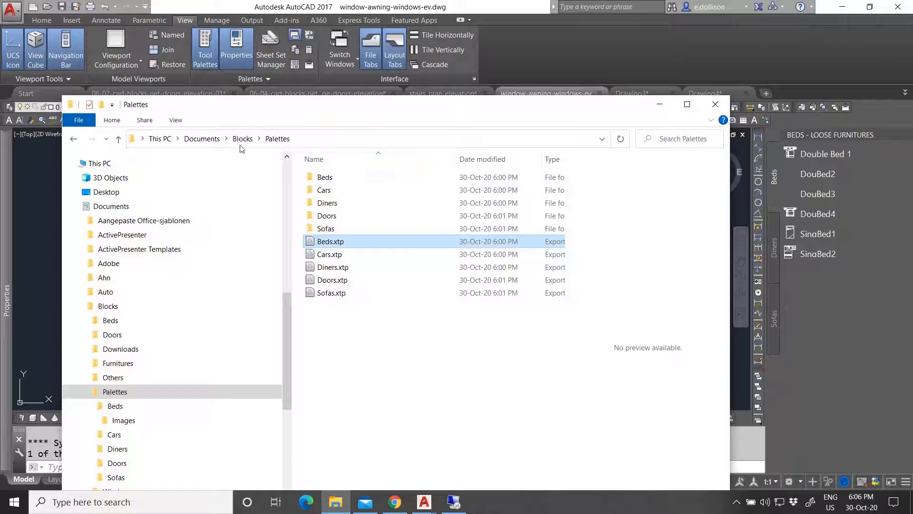
{"action": "left_click", "coordinate": [242, 139]}
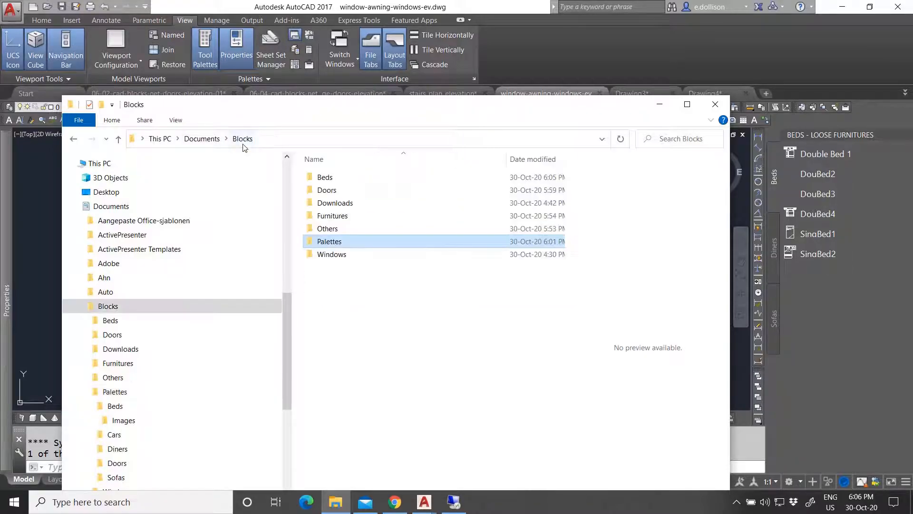
{"action": "double_click", "coordinate": [364, 206]}
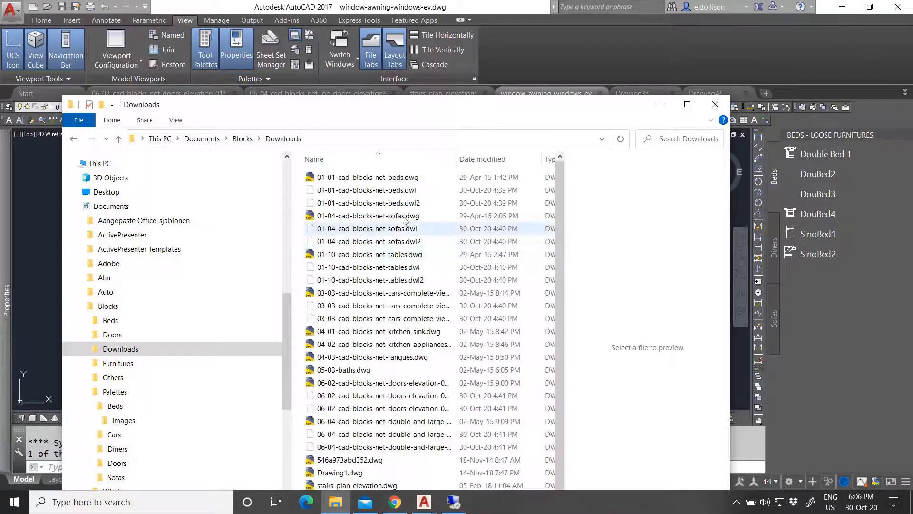
{"action": "key", "text": "alt+Tab"}
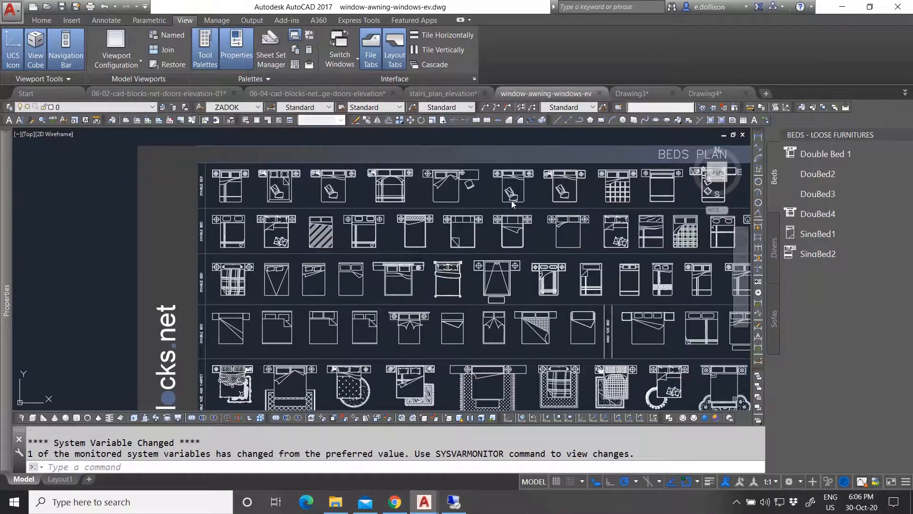
Examine the scale and block unit properties of the second double bed block in the first row of the beds plan.
{"action": "scroll", "coordinate": [284, 176], "scroll_direction": "up", "scroll_amount": 3}
{"action": "left_click", "coordinate": [190, 279]}
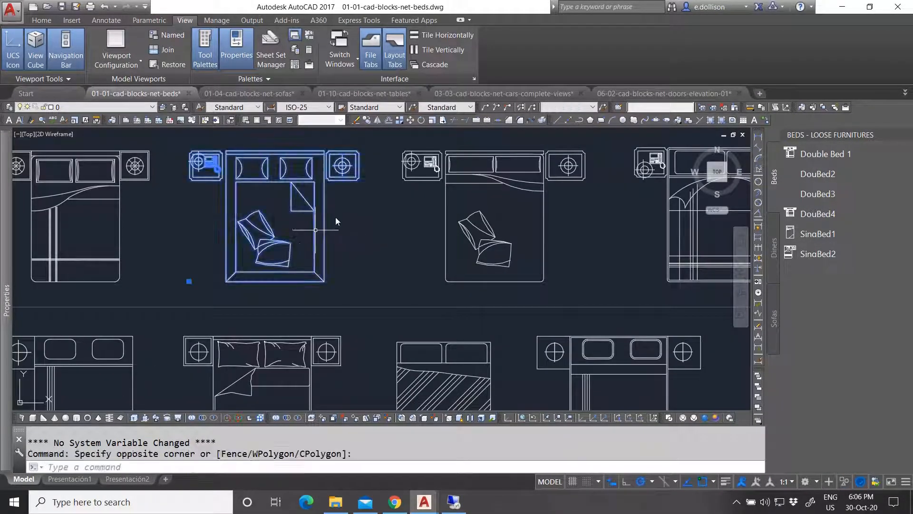
{"action": "scroll", "coordinate": [335, 217], "scroll_direction": "down", "scroll_amount": 5}
{"action": "scroll", "coordinate": [305, 223], "scroll_direction": "up", "scroll_amount": 6}
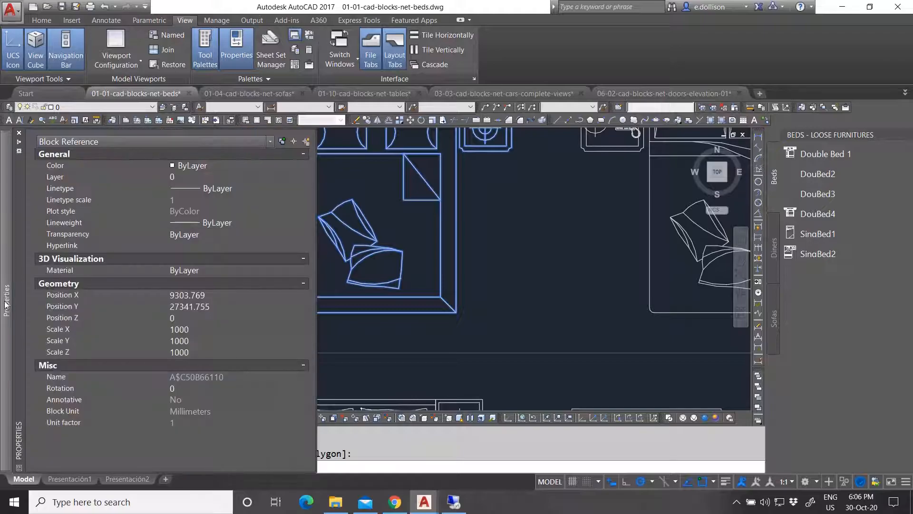
{"action": "key", "text": "ctrl+1"}
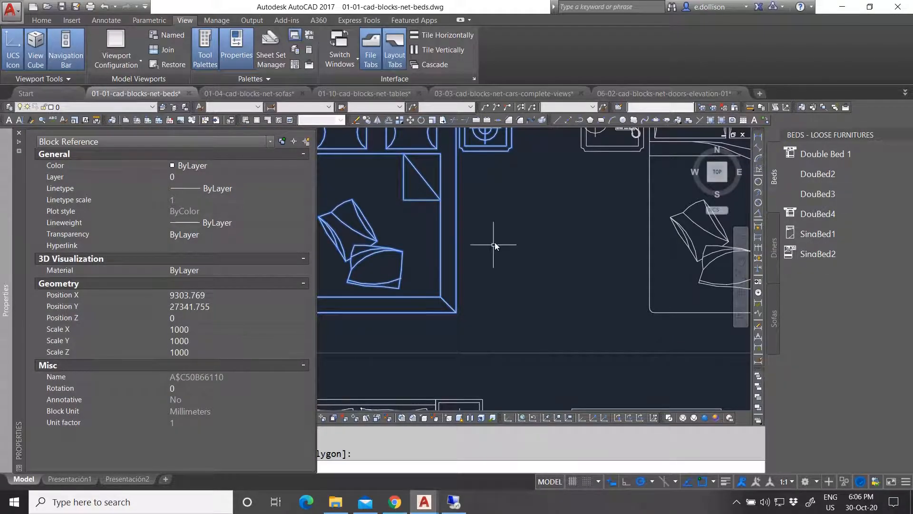
{"action": "scroll", "coordinate": [465, 254], "scroll_direction": "down", "scroll_amount": 2}
{"action": "key", "text": "ctrl+1"}
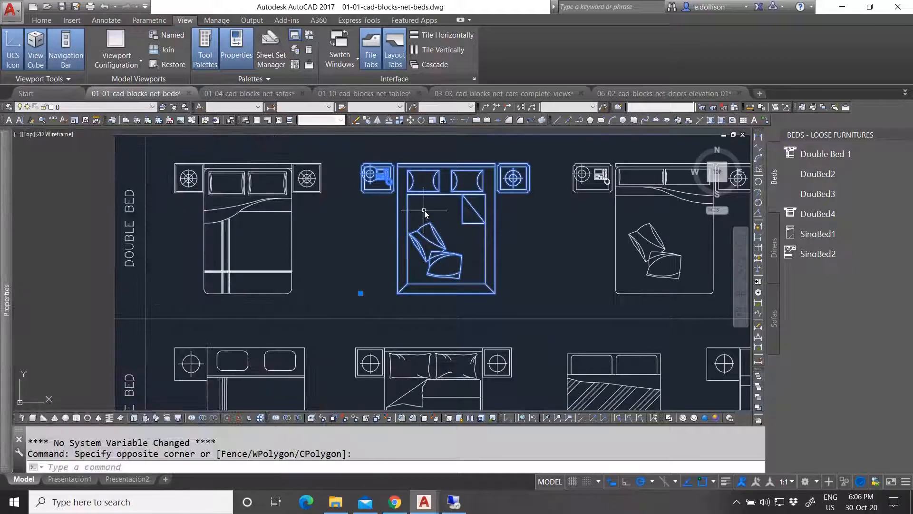
{"action": "key", "text": "ctrl+1"}
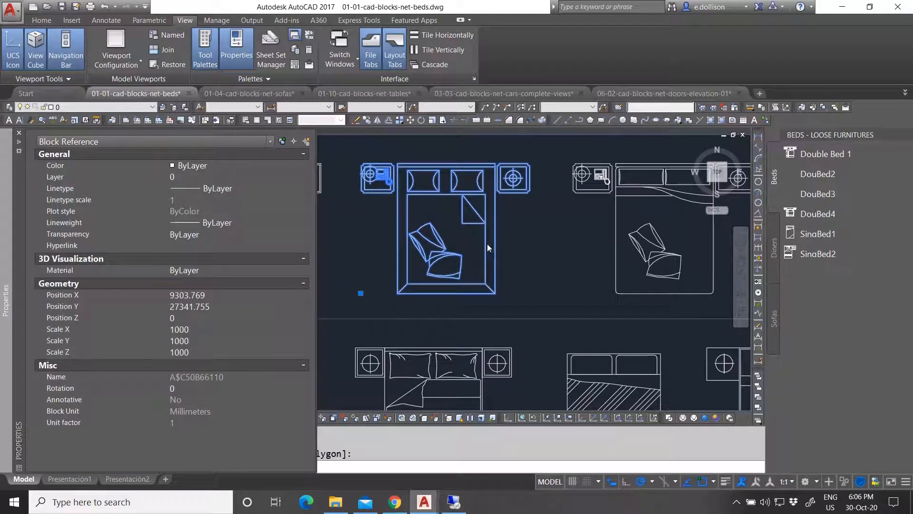
{"action": "key", "text": "ctrl+1"}
{"action": "key", "text": "Escape"}
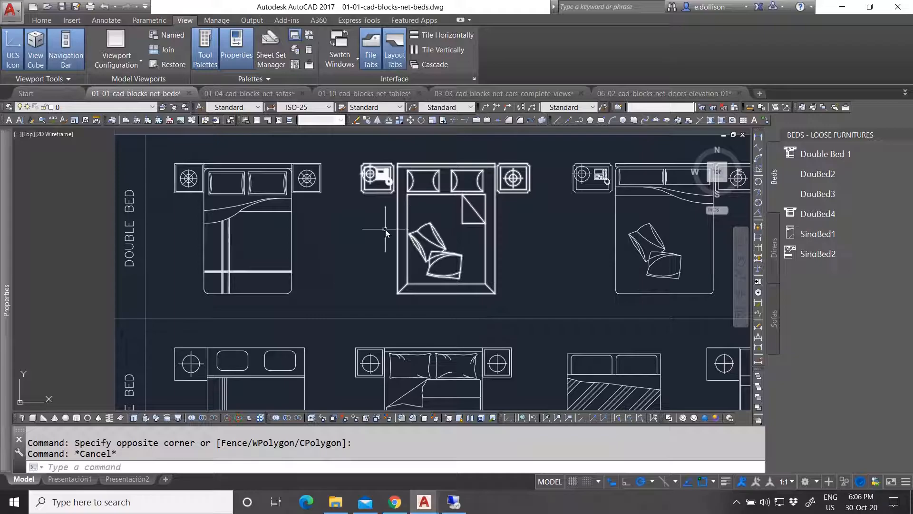
Examine the properties of the first double bed block in the same row for comparison.
{"action": "left_click", "coordinate": [353, 277]}
{"action": "left_click", "coordinate": [173, 305]}
{"action": "key", "text": "ctrl+1"}
{"action": "key", "text": "ctrl+1"}
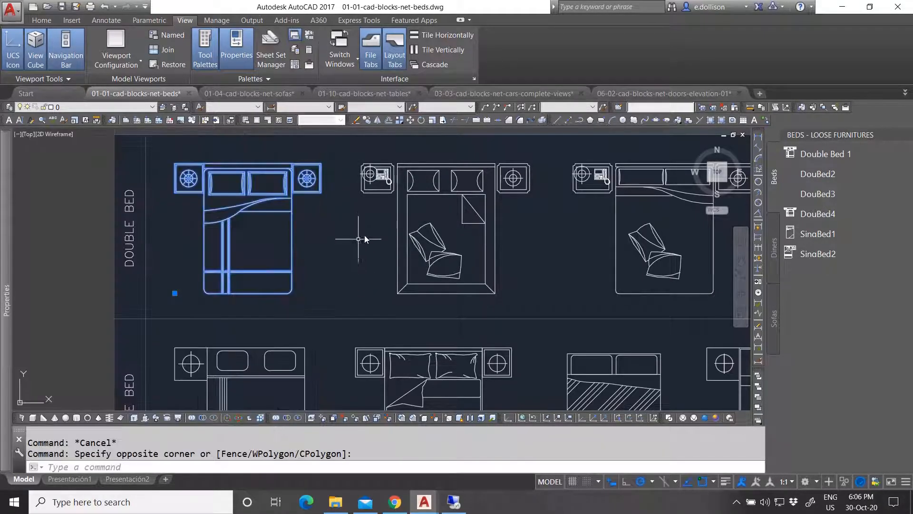
{"action": "key", "text": "Escape"}
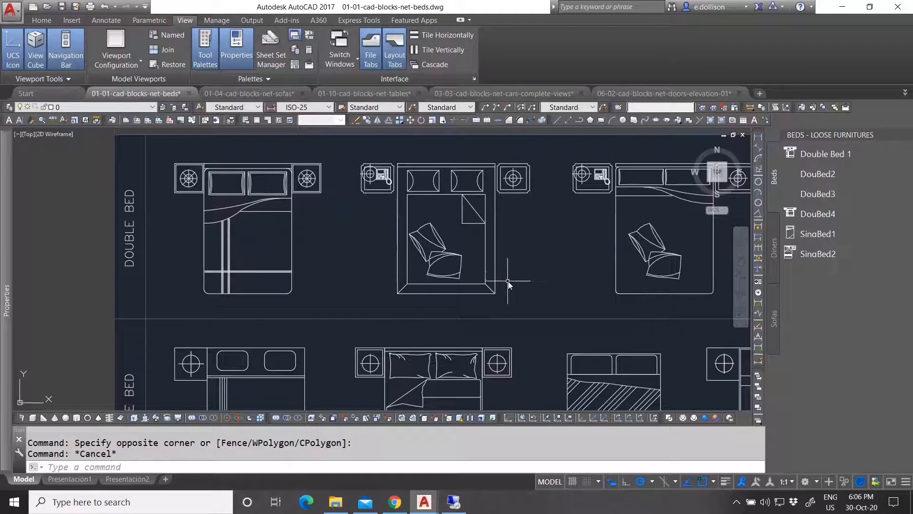
Return to the beds drawing from the Downloads folder and recheck the second double bed block's properties.
{"action": "left_click", "coordinate": [336, 503]}
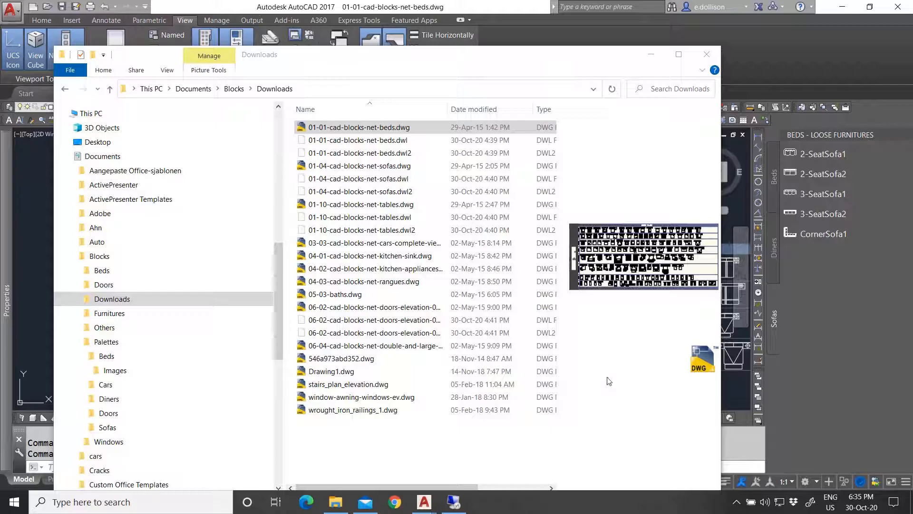
{"action": "left_click", "coordinate": [645, 56]}
{"action": "scroll", "coordinate": [429, 244], "scroll_direction": "up", "scroll_amount": 5}
{"action": "left_click", "coordinate": [429, 244]}
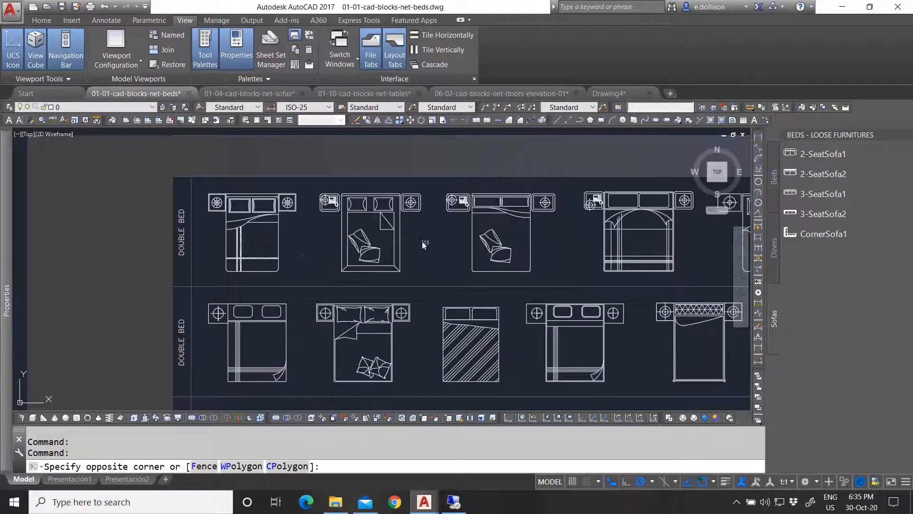
{"action": "left_click", "coordinate": [363, 238]}
{"action": "mouse_move", "coordinate": [15, 284]}
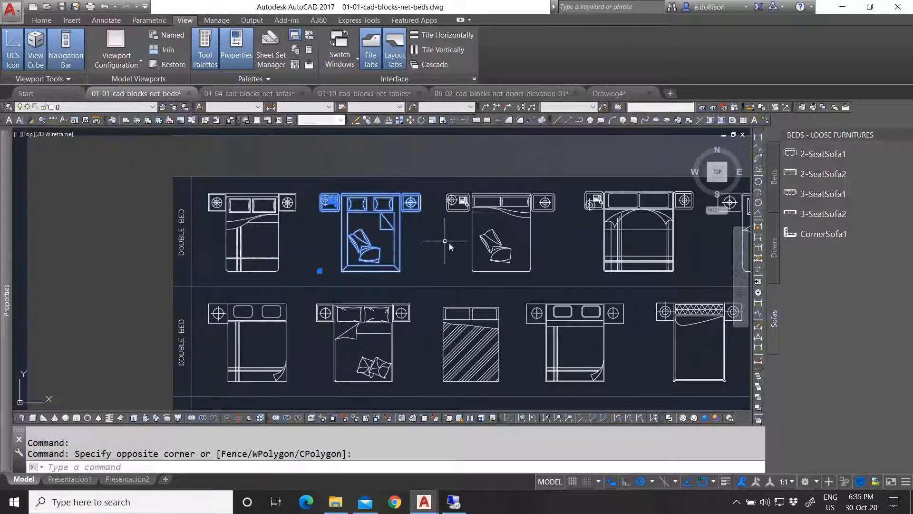
{"action": "key", "text": "Escape"}
Show the Beds palette and copy the second double bed of the first row into the empty space above the plan sheet.
{"action": "left_click", "coordinate": [774, 178]}
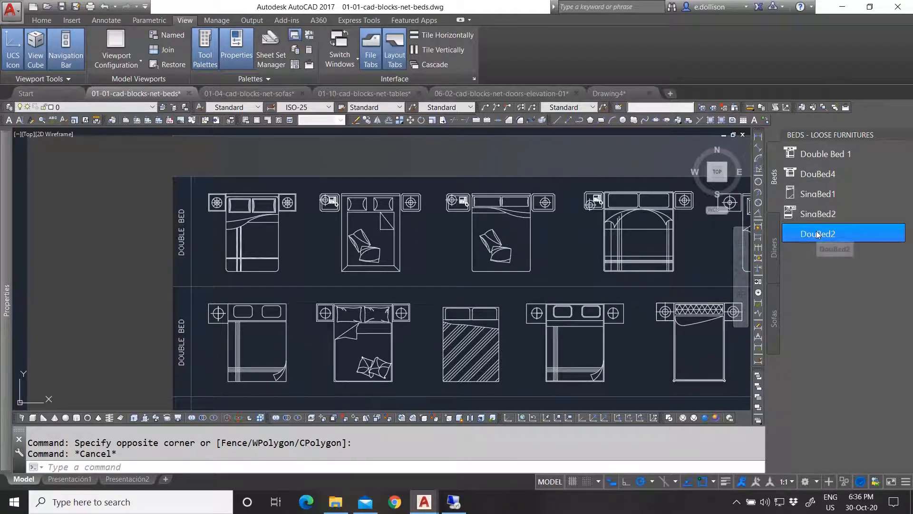
{"action": "scroll", "coordinate": [350, 305], "scroll_direction": "down", "scroll_amount": 3}
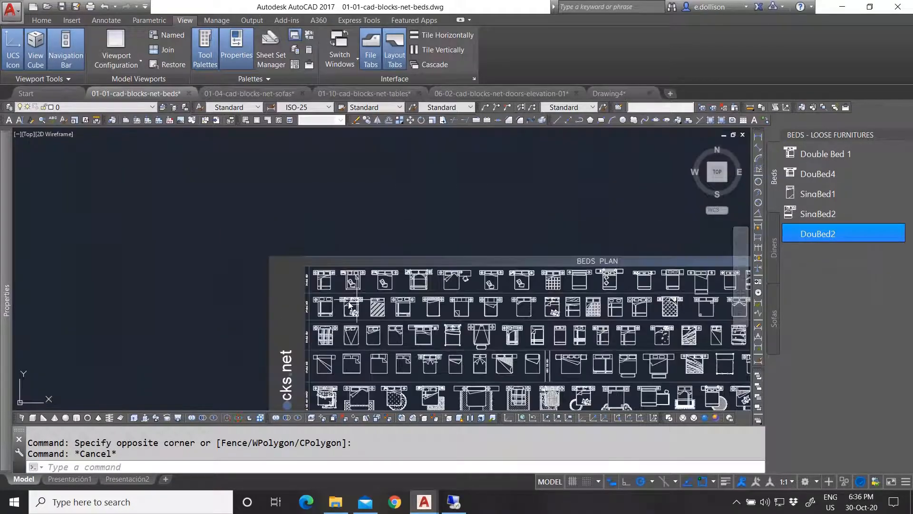
{"action": "scroll", "coordinate": [366, 269], "scroll_direction": "up", "scroll_amount": 3}
{"action": "left_click", "coordinate": [317, 308]}
{"action": "left_click", "coordinate": [312, 309]}
{"action": "type", "text": "co"}
{"action": "key", "text": "Return"}
{"action": "left_click", "coordinate": [314, 285]}
{"action": "scroll", "coordinate": [337, 269], "scroll_direction": "down", "scroll_amount": 5}
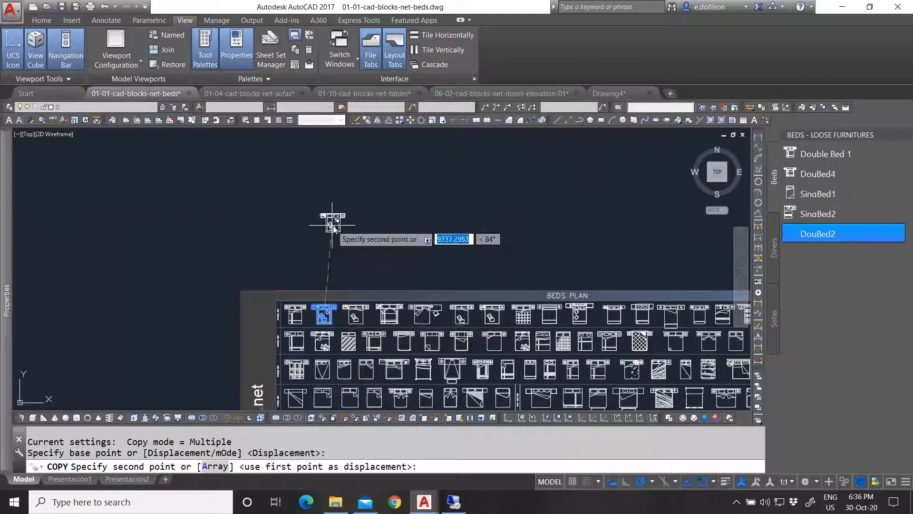
{"action": "left_click", "coordinate": [333, 228]}
{"action": "key", "text": "Escape"}
Explode the copied double bed block in the empty space above the plan sheet.
{"action": "left_click", "coordinate": [352, 248]}
{"action": "left_click", "coordinate": [297, 208]}
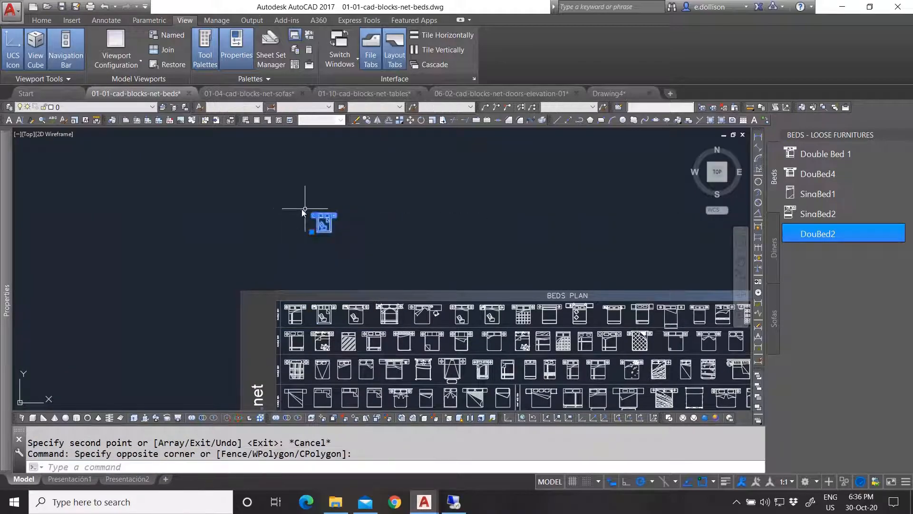
{"action": "scroll", "coordinate": [318, 218], "scroll_direction": "up", "scroll_amount": 2}
{"action": "left_click", "coordinate": [387, 260]}
{"action": "left_click", "coordinate": [295, 187]}
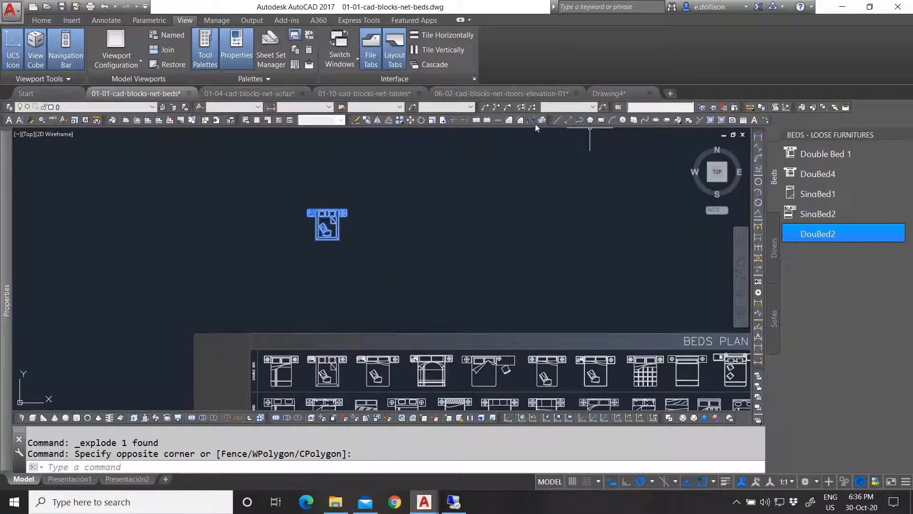
{"action": "key", "text": "Escape"}
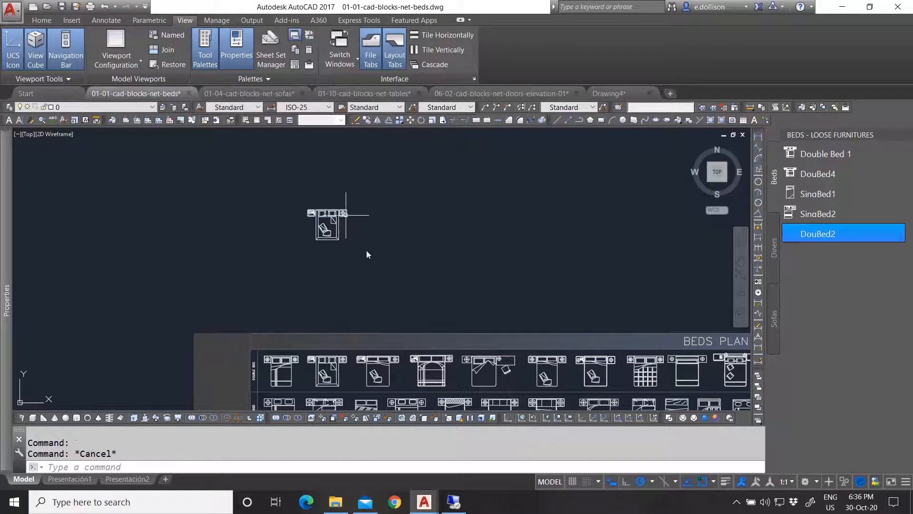
Review the general properties of all the exploded bed copy's objects.
{"action": "left_click", "coordinate": [374, 265]}
{"action": "left_click", "coordinate": [288, 200]}
{"action": "mouse_move", "coordinate": [7, 195]}
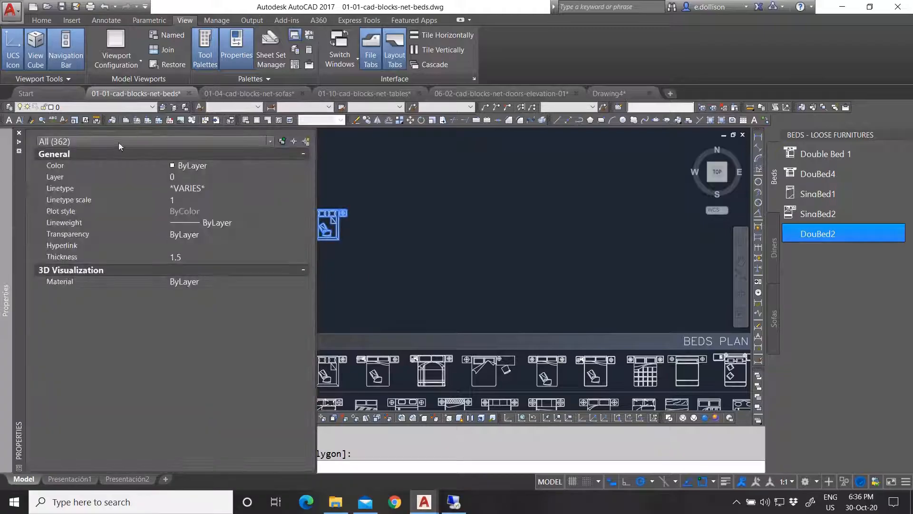
{"action": "left_click", "coordinate": [103, 141]}
{"action": "left_click", "coordinate": [410, 237]}
{"action": "key", "text": "Escape"}
{"action": "key", "text": "Escape"}
Draw a vertical construction line along the outer edge of the telephone nightstand and a horizontal one along the foot of the exploded bed.
{"action": "left_click", "coordinate": [387, 252]}
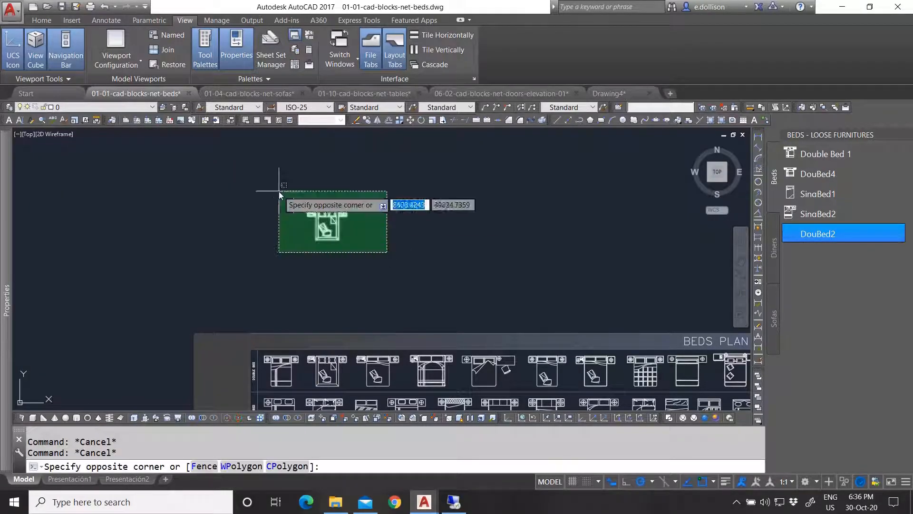
{"action": "left_click", "coordinate": [279, 191]}
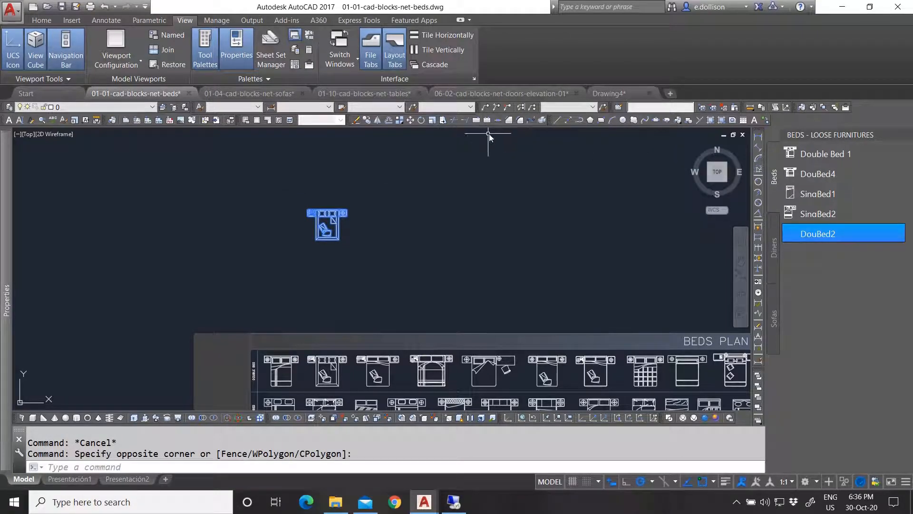
{"action": "left_click", "coordinate": [567, 120]}
{"action": "scroll", "coordinate": [346, 197], "scroll_direction": "up", "scroll_amount": 6}
{"action": "scroll", "coordinate": [341, 250], "scroll_direction": "down", "scroll_amount": 2}
{"action": "scroll", "coordinate": [371, 195], "scroll_direction": "up", "scroll_amount": 6}
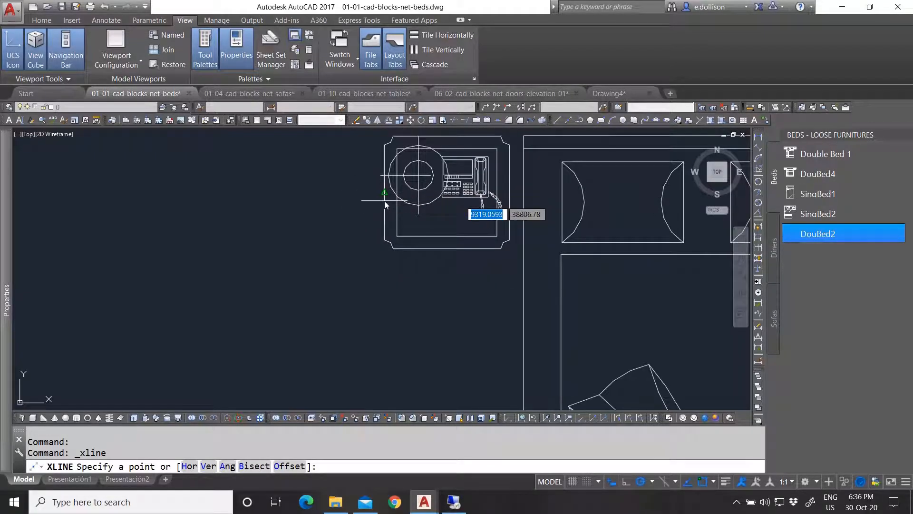
{"action": "left_click", "coordinate": [384, 201]}
{"action": "scroll", "coordinate": [415, 263], "scroll_direction": "down", "scroll_amount": 3}
{"action": "scroll", "coordinate": [415, 262], "scroll_direction": "up", "scroll_amount": 4}
{"action": "key", "text": "Escape"}
{"action": "key", "text": "Return"}
{"action": "left_click", "coordinate": [405, 258]}
{"action": "left_click", "coordinate": [492, 258]}
{"action": "key", "text": "Escape"}
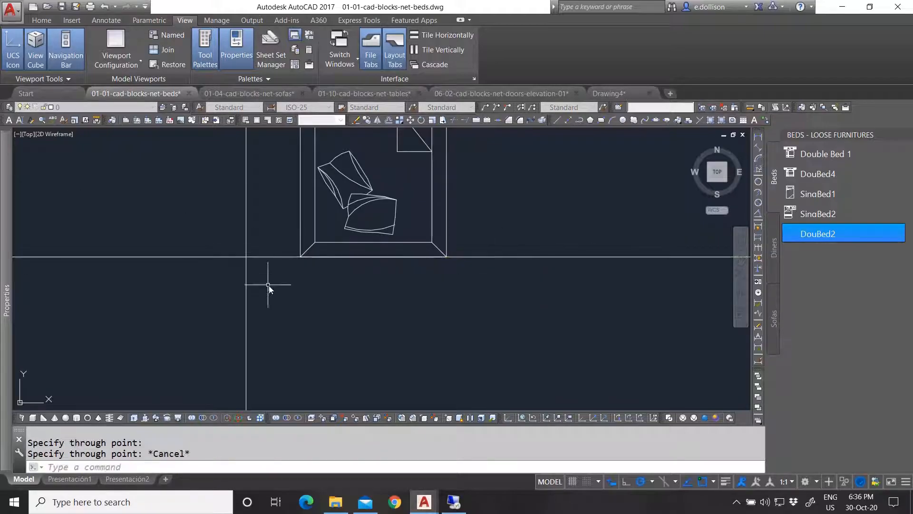
{"action": "scroll", "coordinate": [369, 281], "scroll_direction": "down", "scroll_amount": 5}
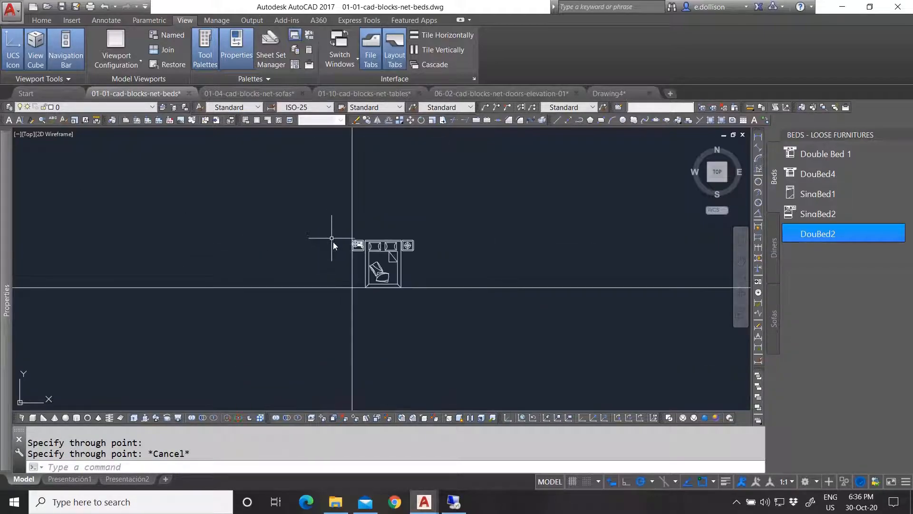
{"action": "left_click", "coordinate": [322, 215]}
{"action": "left_click", "coordinate": [493, 341]}
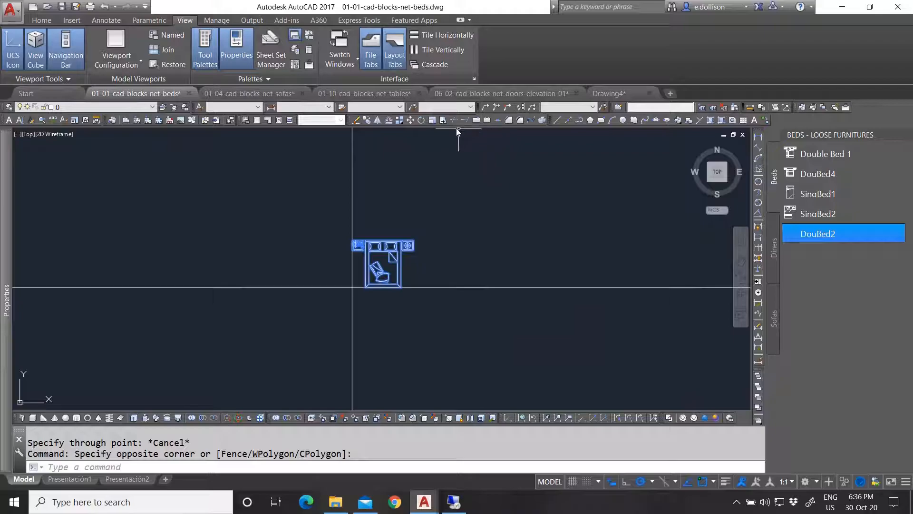
{"action": "left_click", "coordinate": [432, 120]}
{"action": "left_click", "coordinate": [353, 288]}
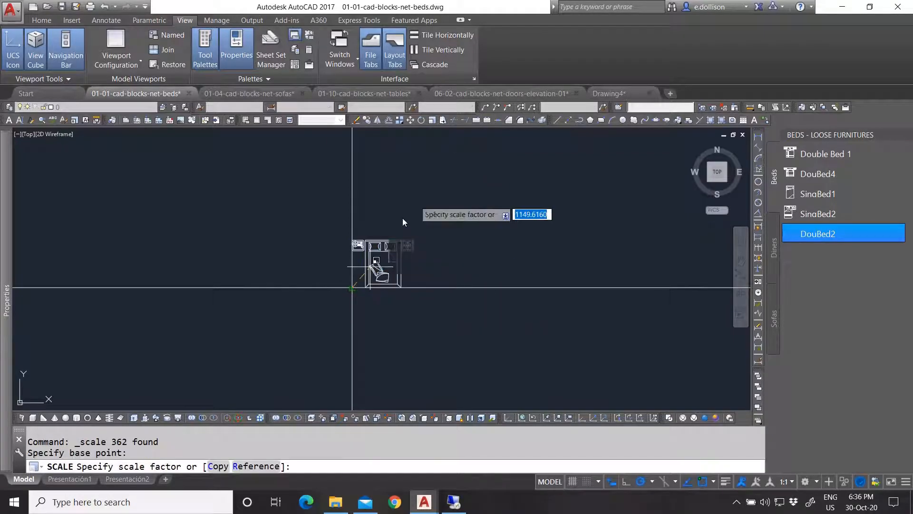
{"action": "type", "text": "1000"}
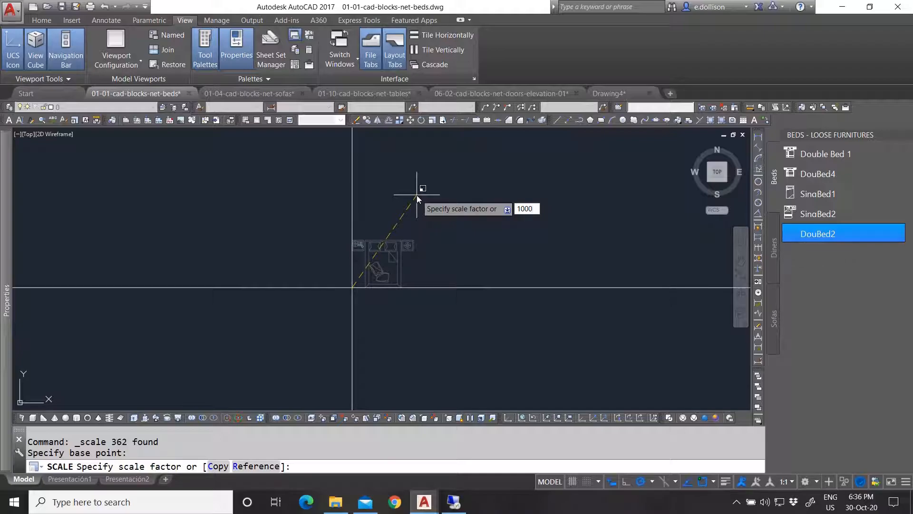
{"action": "key", "text": "Escape"}
{"action": "key", "text": "Escape"}
{"action": "scroll", "coordinate": [414, 198], "scroll_direction": "down", "scroll_amount": 3}
{"action": "scroll", "coordinate": [404, 227], "scroll_direction": "up", "scroll_amount": 2}
{"action": "key", "text": "Escape"}
Delete the vertical and horizontal construction lines around the exploded bed.
{"action": "left_click", "coordinate": [430, 238]}
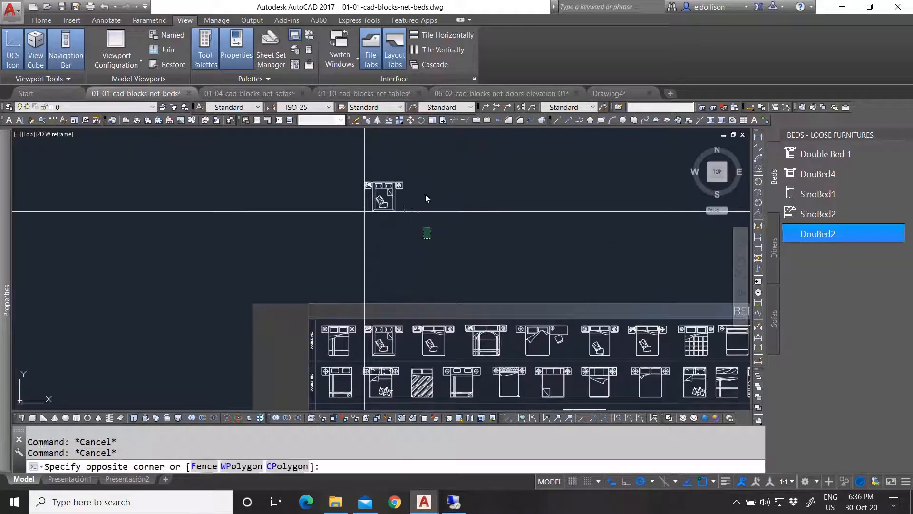
{"action": "left_click", "coordinate": [425, 187]}
{"action": "left_click", "coordinate": [378, 155]}
{"action": "left_click", "coordinate": [352, 158]}
{"action": "key", "text": "Delete"}
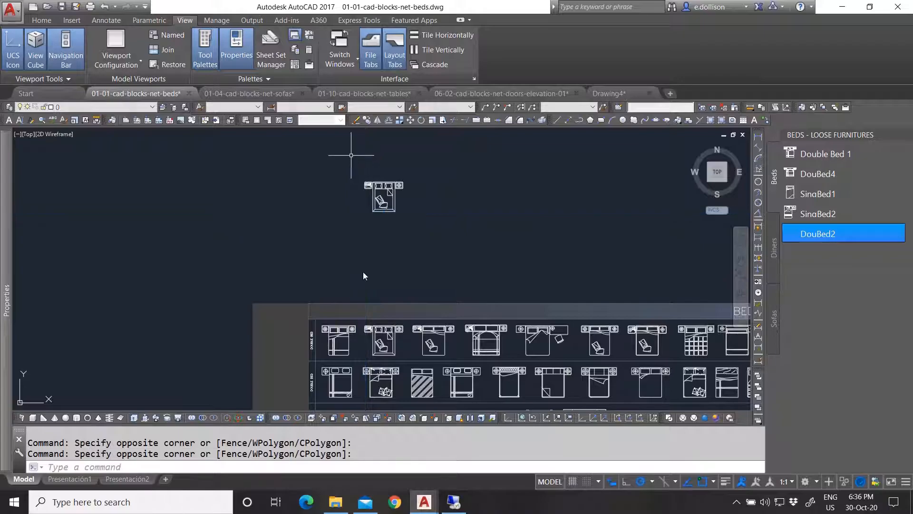
Compare the original second double bed block in the first row with its exploded copy above the sheet.
{"action": "left_click", "coordinate": [374, 330]}
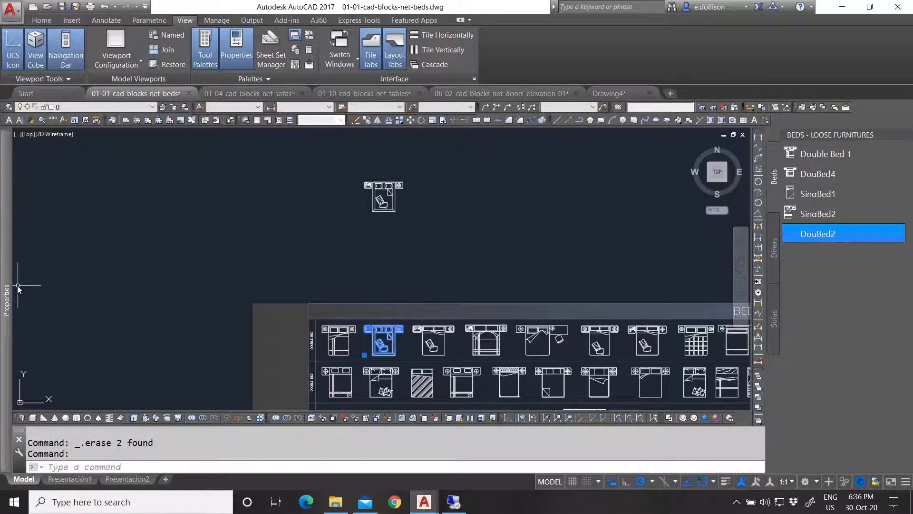
{"action": "mouse_move", "coordinate": [6, 292]}
{"action": "key", "text": "Escape"}
{"action": "key", "text": "Escape"}
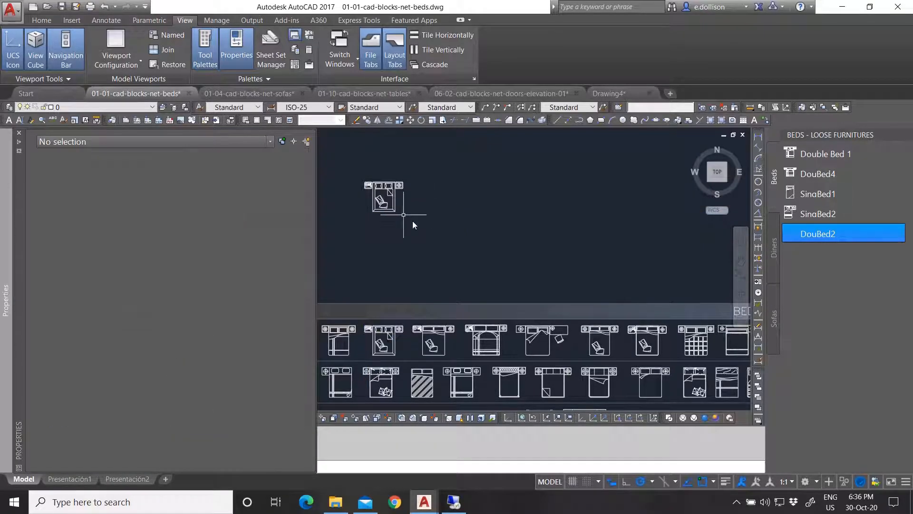
{"action": "left_click", "coordinate": [426, 226]}
{"action": "left_click", "coordinate": [347, 174]}
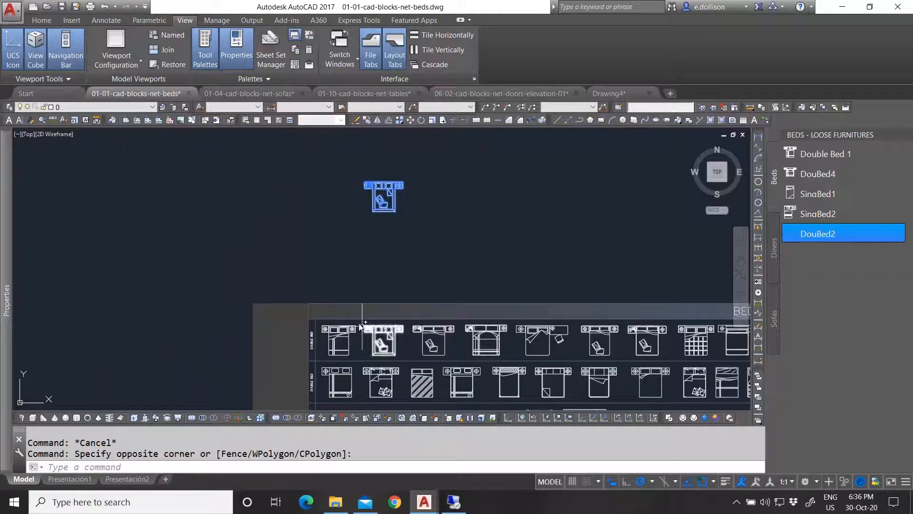
{"action": "key", "text": "Escape"}
{"action": "left_click", "coordinate": [423, 224]}
{"action": "left_click", "coordinate": [352, 180]}
{"action": "key", "text": "Escape"}
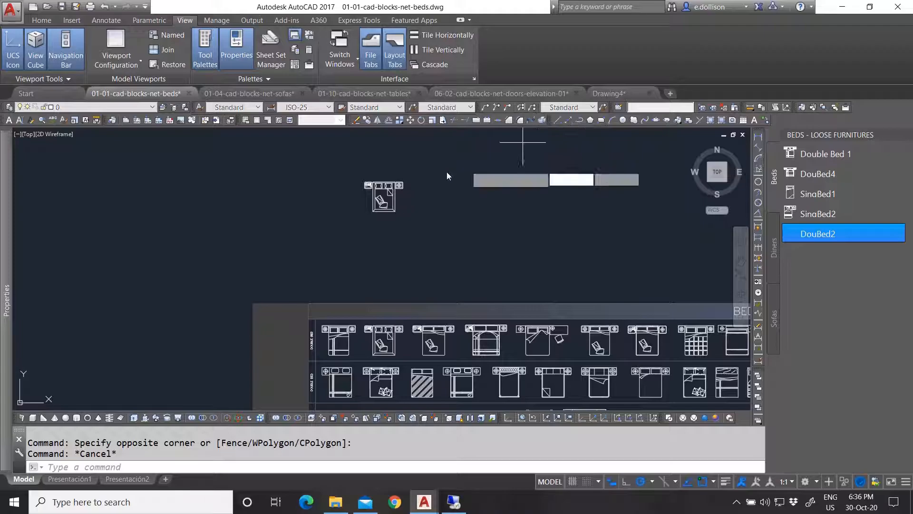
Undo the deletion of the two construction lines around the exploded bed.
{"action": "left_click", "coordinate": [568, 120]}
{"action": "scroll", "coordinate": [356, 185], "scroll_direction": "up", "scroll_amount": 4}
{"action": "key", "text": "Escape"}
{"action": "type", "text": "u"}
{"action": "key", "text": "Return"}
{"action": "type", "text": "u"}
{"action": "key", "text": "Return"}
{"action": "scroll", "coordinate": [380, 185], "scroll_direction": "up", "scroll_amount": 5}
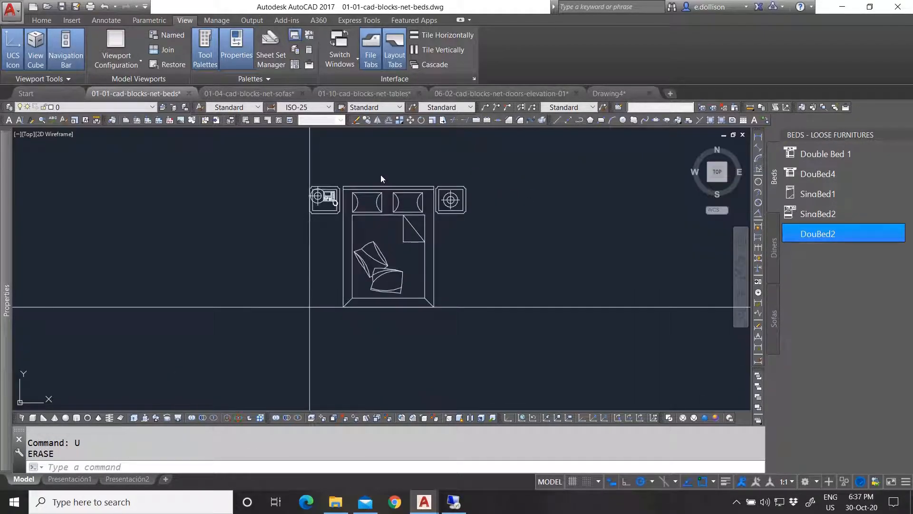
Start a Write Block from all the exploded bed's objects, with the base point at the intersection of the construction lines.
{"action": "left_click", "coordinate": [264, 150]}
{"action": "left_click", "coordinate": [533, 320]}
{"action": "type", "text": "WBL"}
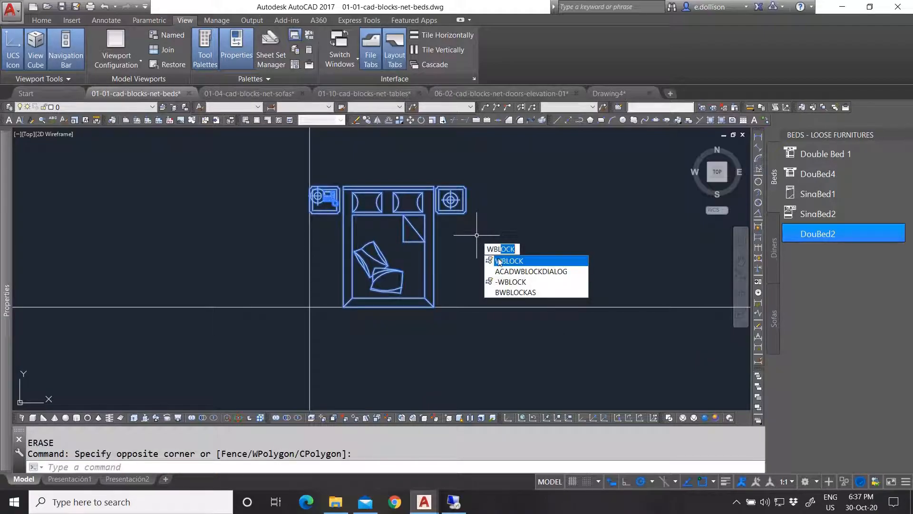
{"action": "key", "text": "Return"}
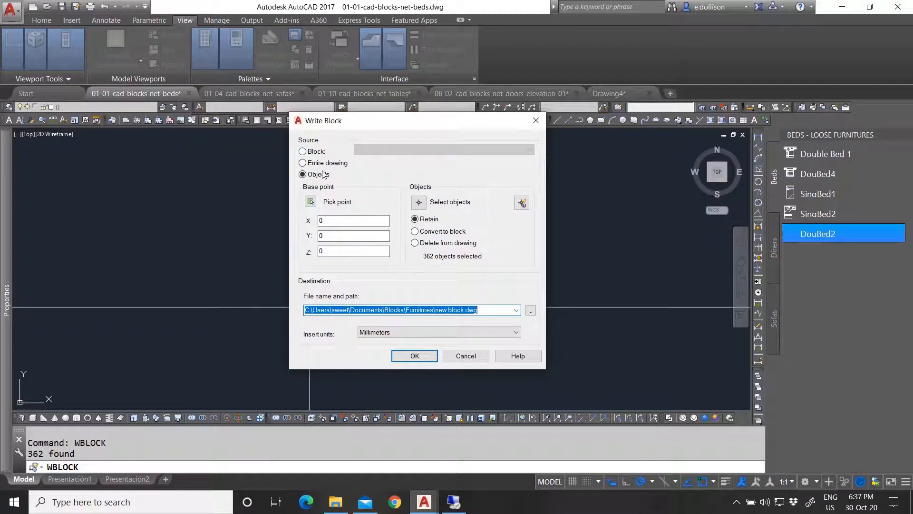
{"action": "left_click", "coordinate": [310, 202]}
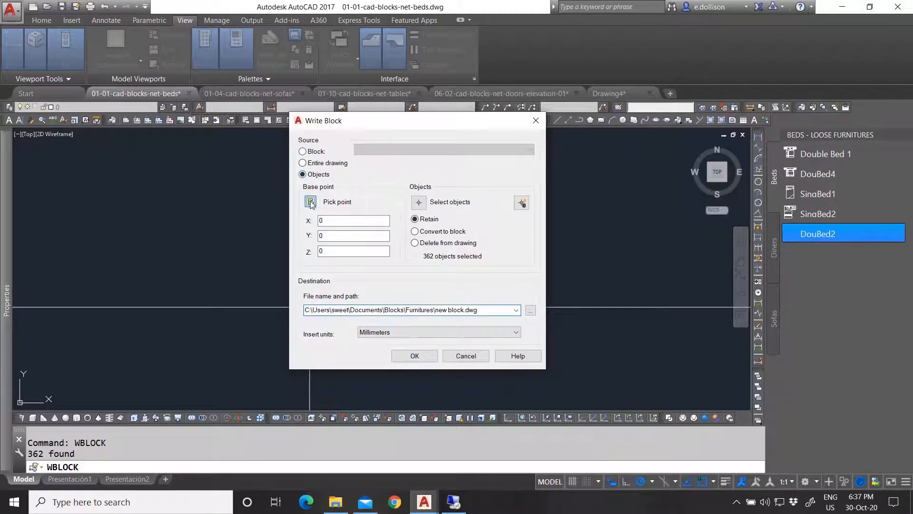
{"action": "left_click", "coordinate": [309, 307]}
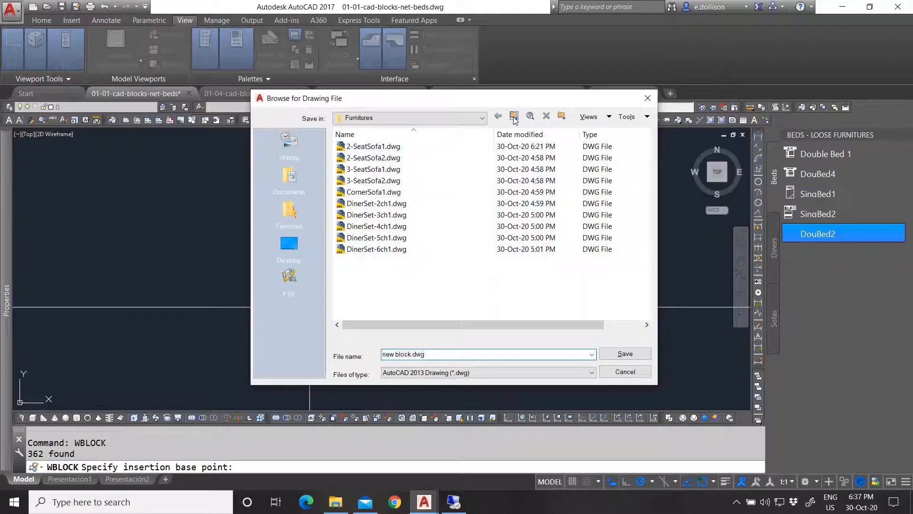
Write the block to DouBed2.dwg in the Beds folder with millimeters as insert units, replacing the existing file.
{"action": "left_click", "coordinate": [515, 120]}
{"action": "double_click", "coordinate": [352, 147]}
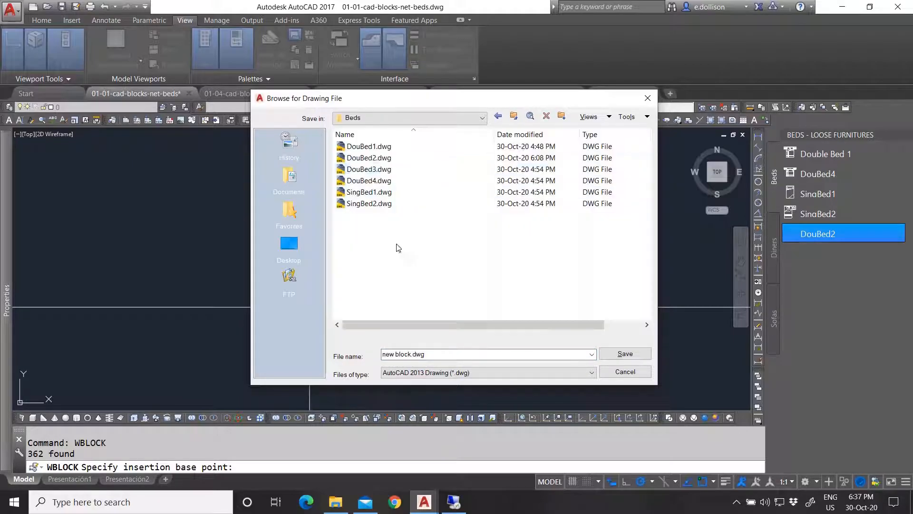
{"action": "left_click", "coordinate": [381, 158]}
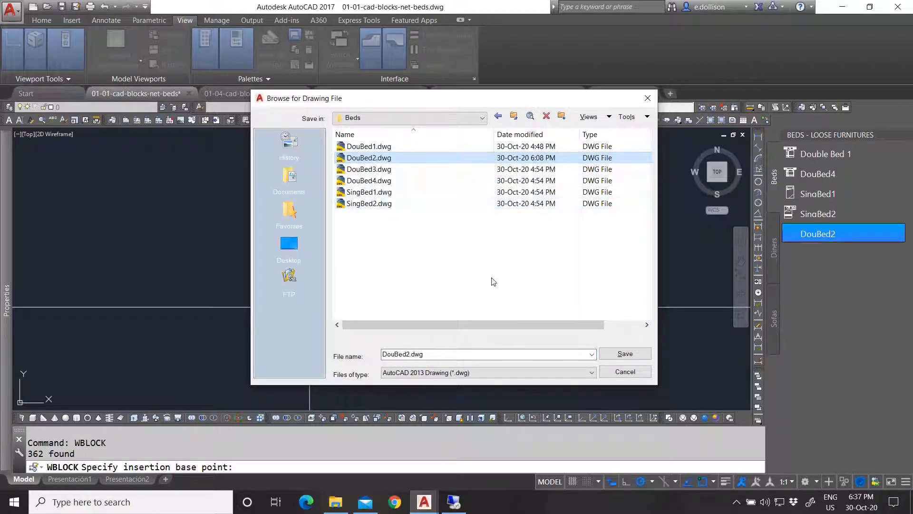
{"action": "left_click", "coordinate": [625, 353]}
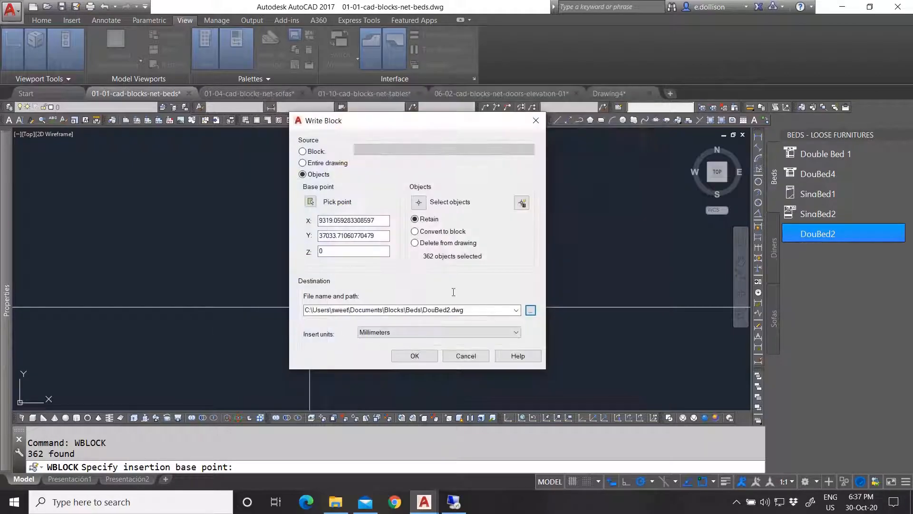
{"action": "left_click", "coordinate": [415, 357]}
{"action": "left_click", "coordinate": [393, 232]}
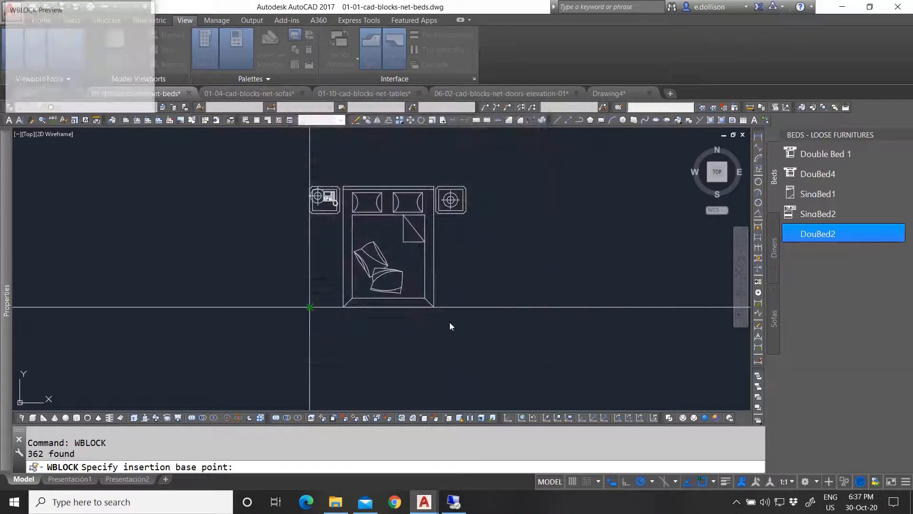
Erase the two construction lines around the exploded bed.
{"action": "scroll", "coordinate": [346, 254], "scroll_direction": "down", "scroll_amount": 3}
{"action": "scroll", "coordinate": [347, 256], "scroll_direction": "up", "scroll_amount": 1}
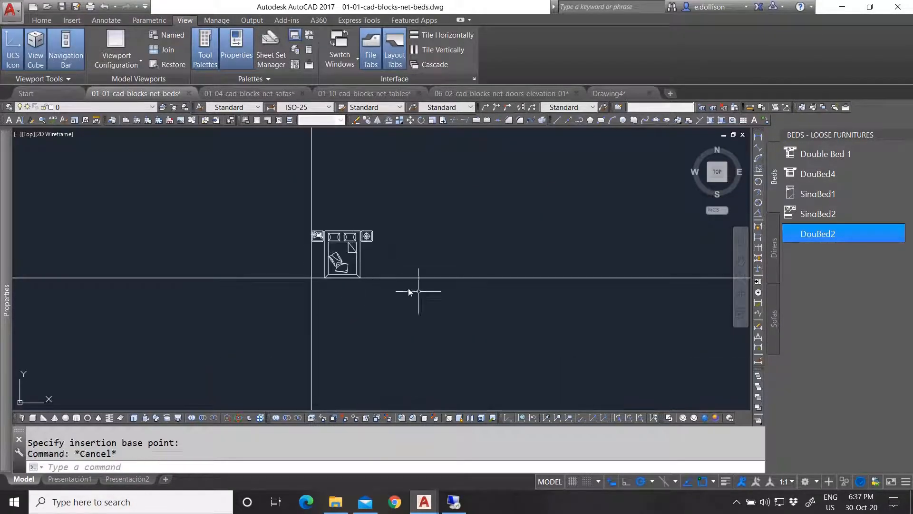
{"action": "key", "text": "Escape"}
{"action": "left_click", "coordinate": [422, 286]}
{"action": "left_click", "coordinate": [418, 239]}
{"action": "left_click", "coordinate": [407, 193]}
{"action": "left_click", "coordinate": [264, 187]}
{"action": "key", "text": "Delete"}
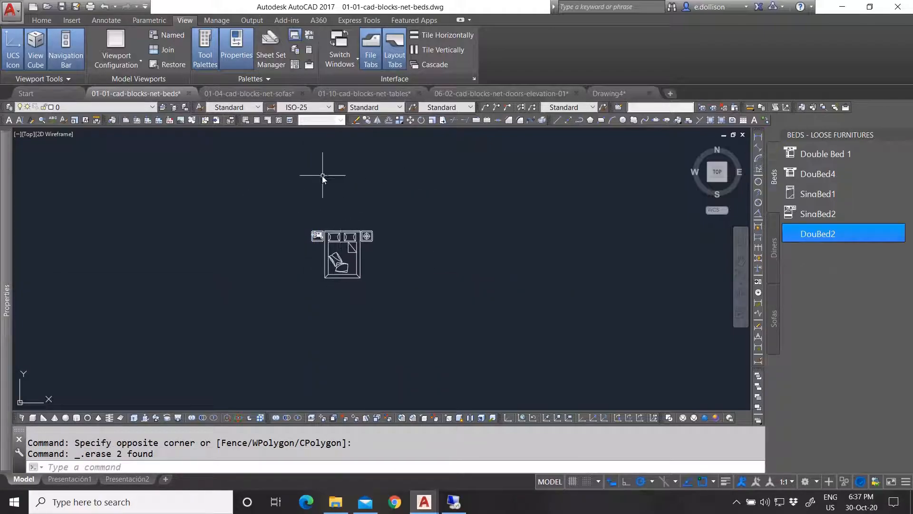
Load DouBed2.dwg from the Beds folder for insertion as a block with an on-screen insertion point.
{"action": "scroll", "coordinate": [318, 171], "scroll_direction": "down", "scroll_amount": 2}
{"action": "left_click", "coordinate": [366, 237]}
{"action": "key", "text": "Escape"}
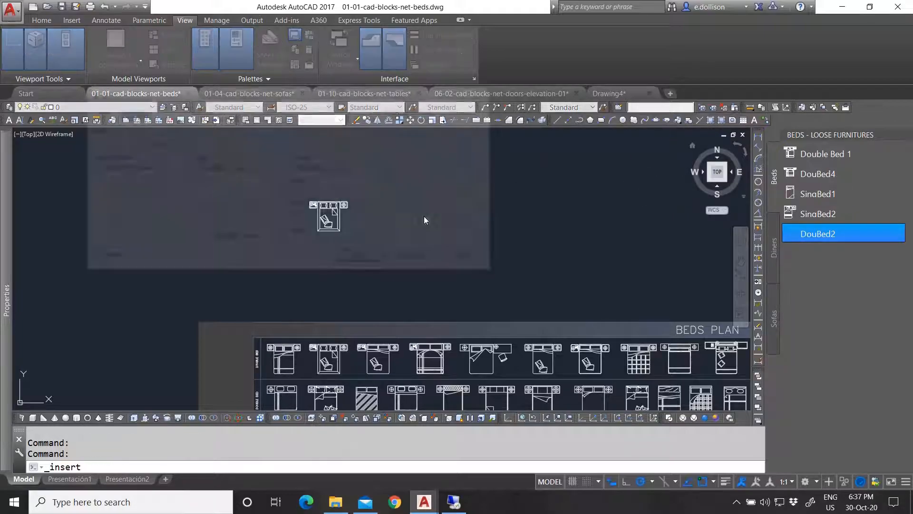
{"action": "left_click", "coordinate": [414, 115]}
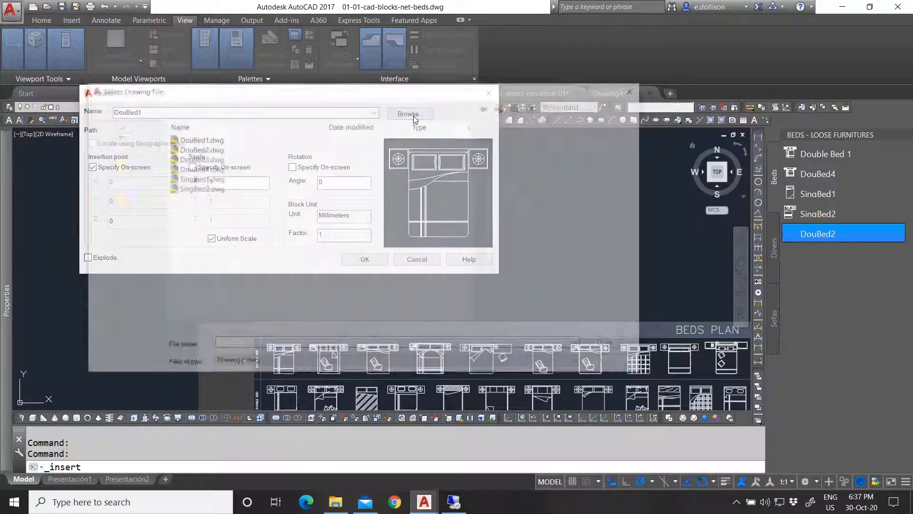
{"action": "left_click", "coordinate": [266, 148]}
{"action": "left_click", "coordinate": [609, 343]}
{"action": "left_click", "coordinate": [361, 260]}
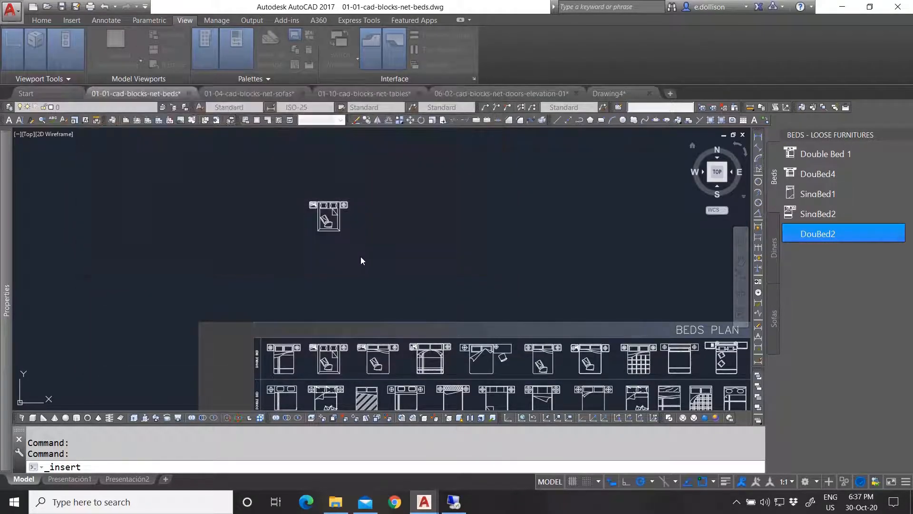
Place the DouBed2 block between the exploded bed and the top edge of the plan sheet, and select it.
{"action": "scroll", "coordinate": [366, 246], "scroll_direction": "up", "scroll_amount": 2}
{"action": "scroll", "coordinate": [352, 284], "scroll_direction": "down", "scroll_amount": 6}
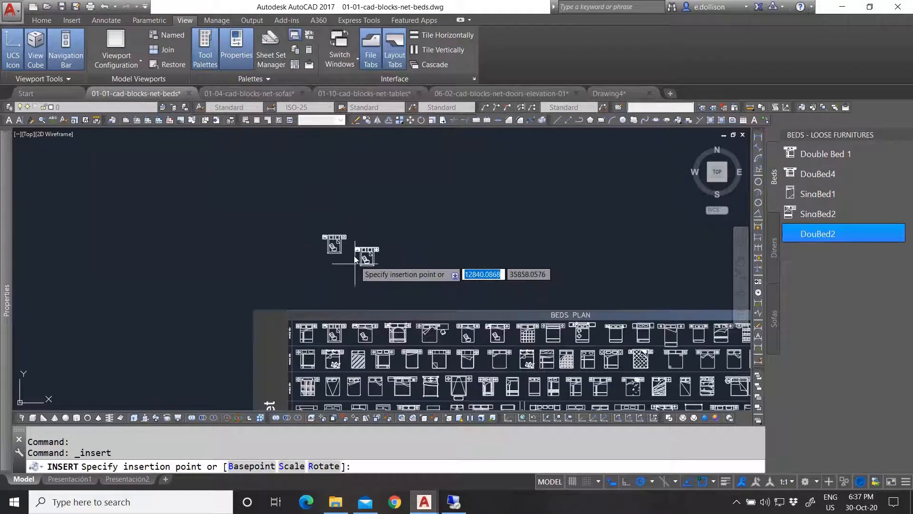
{"action": "scroll", "coordinate": [337, 276], "scroll_direction": "up", "scroll_amount": 6}
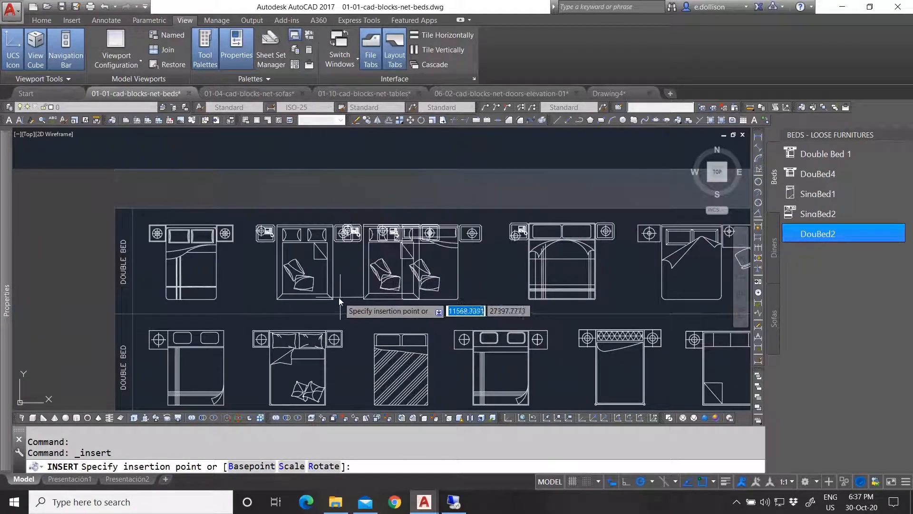
{"action": "scroll", "coordinate": [339, 295], "scroll_direction": "down", "scroll_amount": 5}
{"action": "left_click", "coordinate": [360, 230]}
{"action": "left_click", "coordinate": [360, 231]}
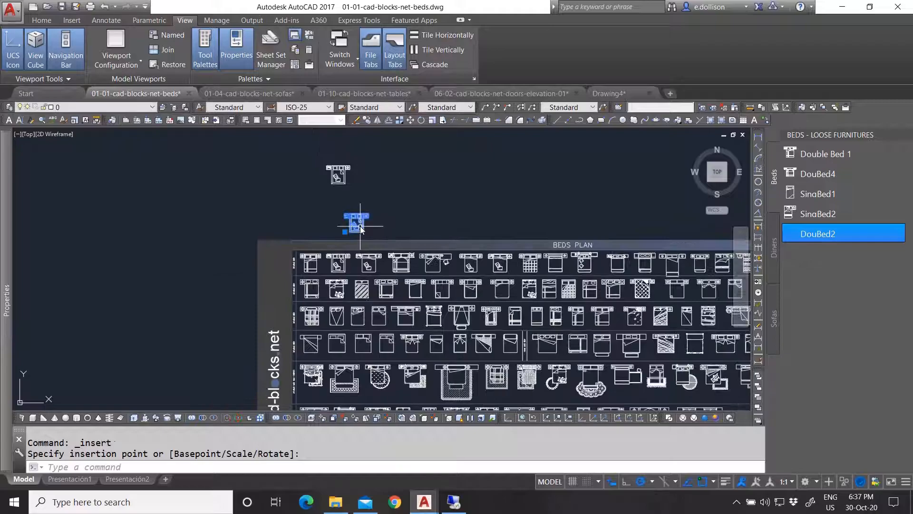
Inspect the scale and block unit properties of the DouBed2 block placed above the plan sheet.
{"action": "mouse_move", "coordinate": [5, 354]}
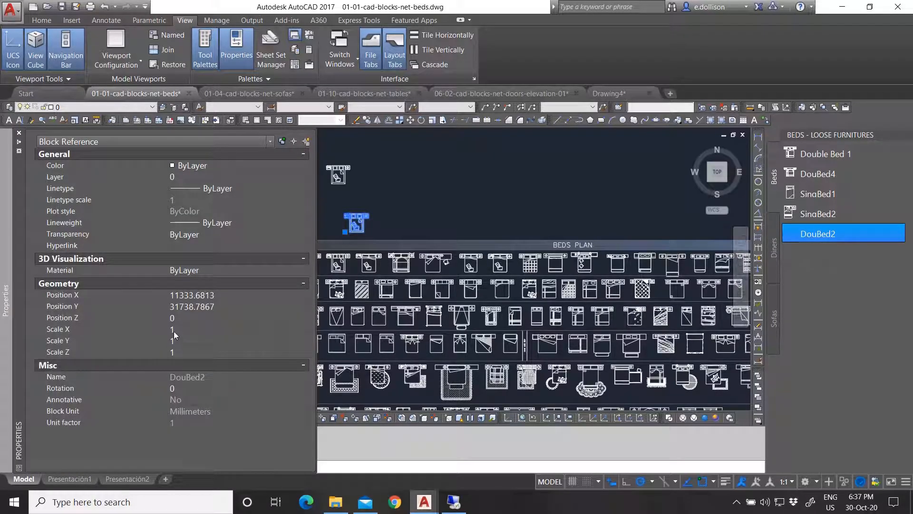
{"action": "key", "text": "Escape"}
{"action": "scroll", "coordinate": [379, 229], "scroll_direction": "up", "scroll_amount": 4}
{"action": "left_click", "coordinate": [378, 229]}
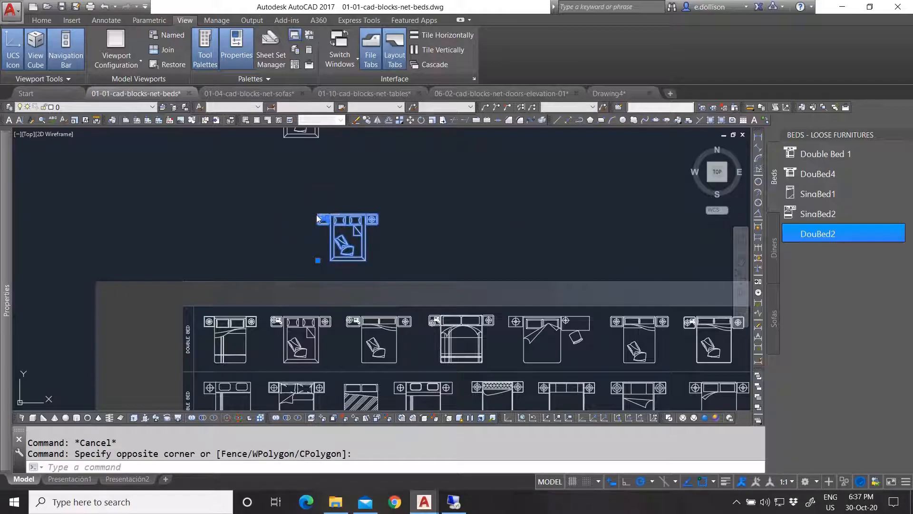
{"action": "key", "text": "Escape"}
Delete the DouBed2 tool from the Beds palette and confirm its removal.
{"action": "right_click", "coordinate": [814, 233]}
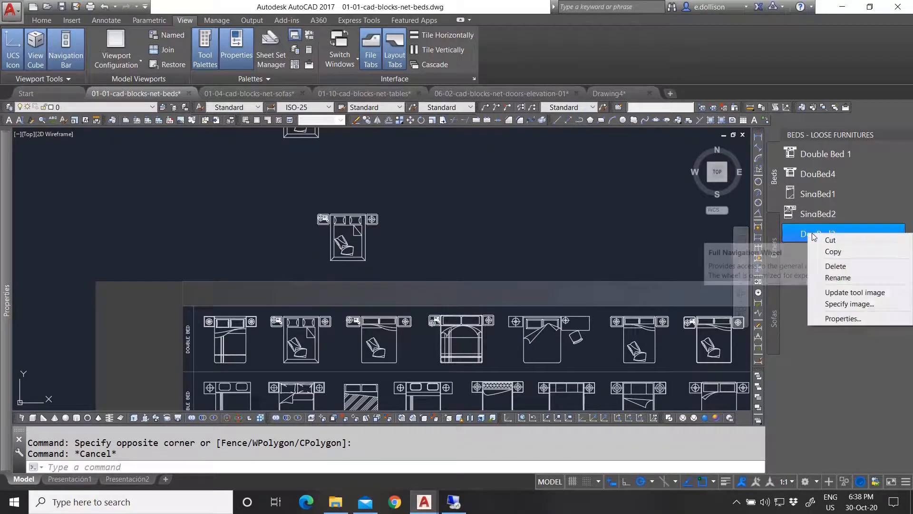
{"action": "left_click", "coordinate": [837, 267]}
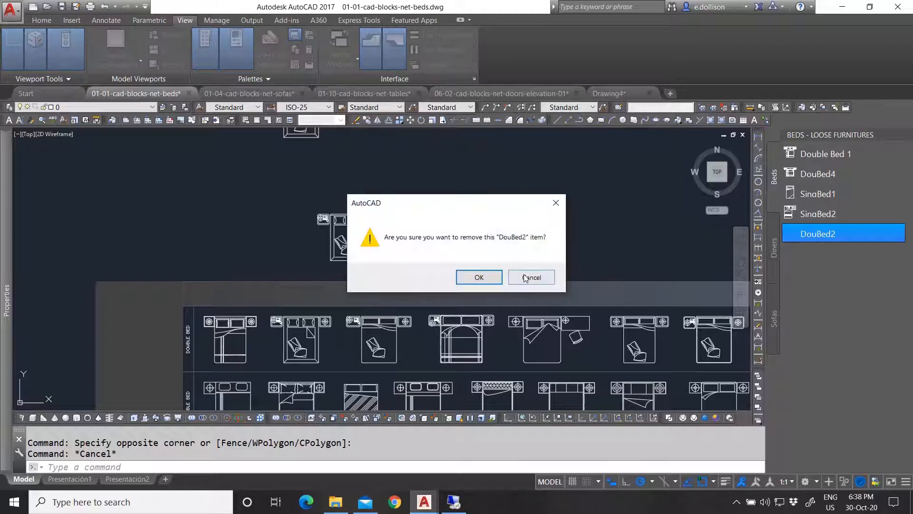
{"action": "left_click", "coordinate": [479, 278]}
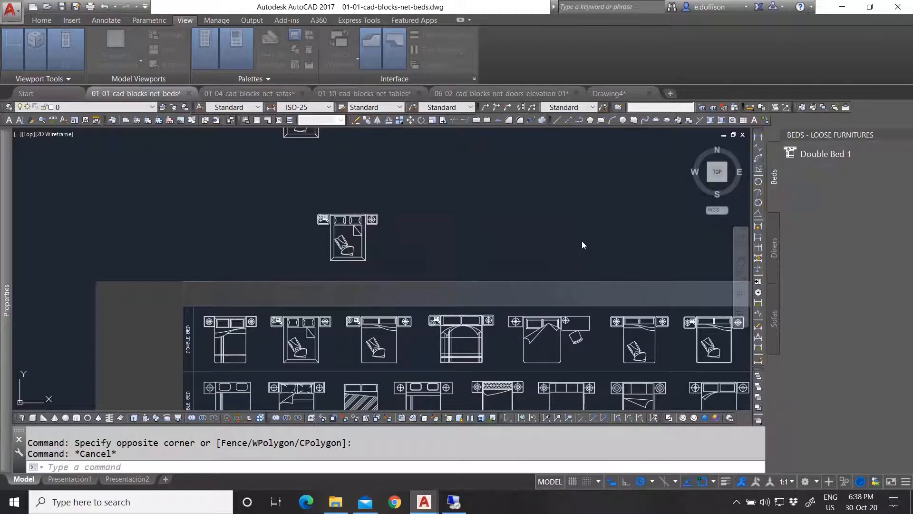
Add DouBed2.dwg from the Blocks > Beds folder to the Beds tool palette as a new tool.
{"action": "left_click", "coordinate": [336, 502]}
{"action": "left_click", "coordinate": [233, 89]}
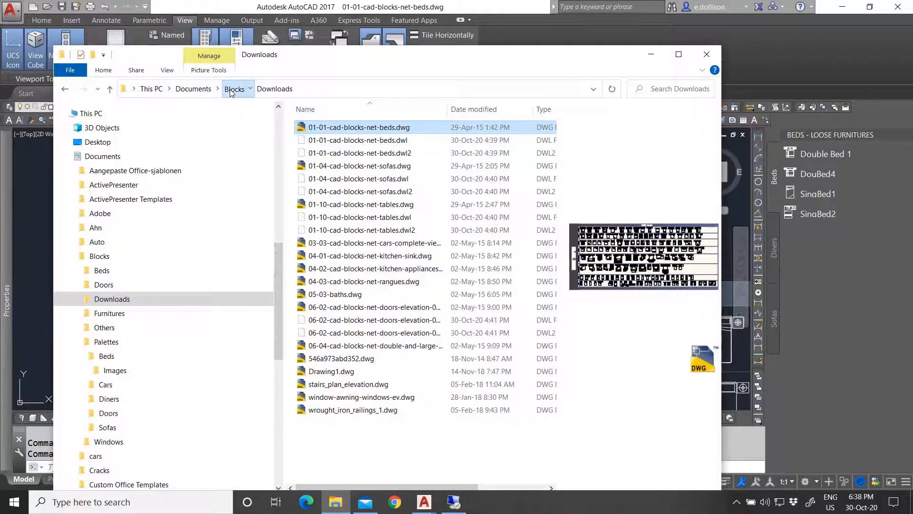
{"action": "double_click", "coordinate": [326, 126]}
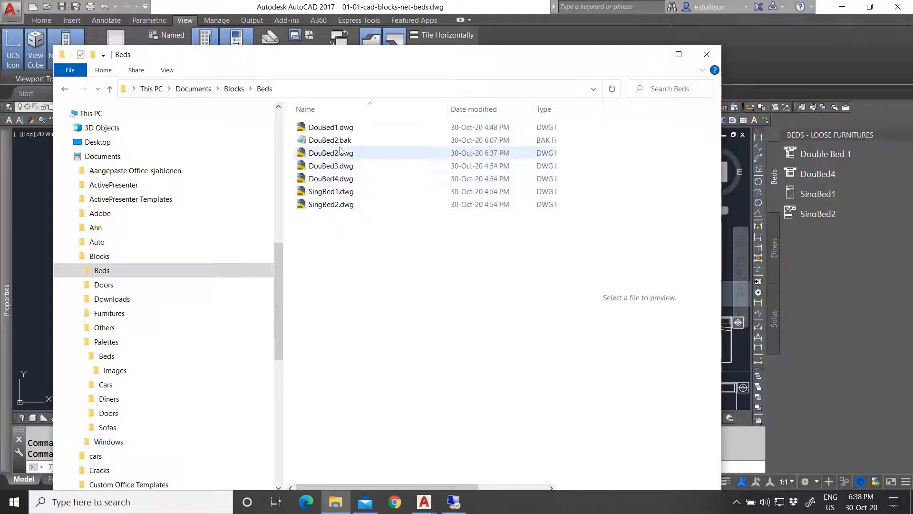
{"action": "left_click", "coordinate": [332, 153]}
{"action": "left_click_drag", "start_coordinate": [331, 153], "coordinate": [828, 309]}
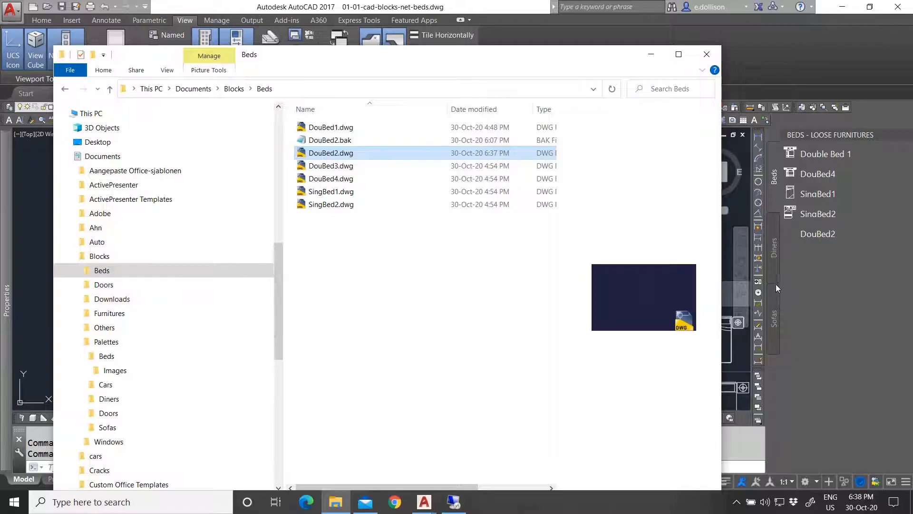
{"action": "left_click", "coordinate": [651, 54]}
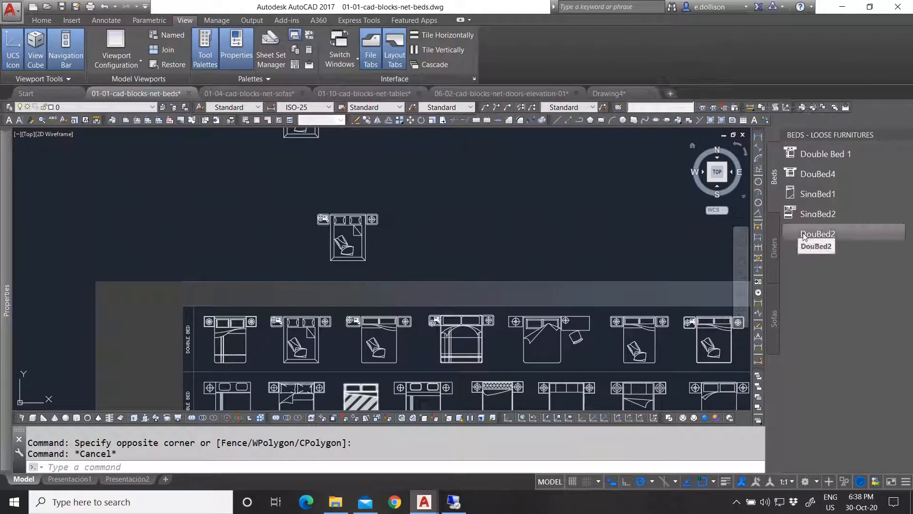
{"action": "right_click", "coordinate": [829, 292]}
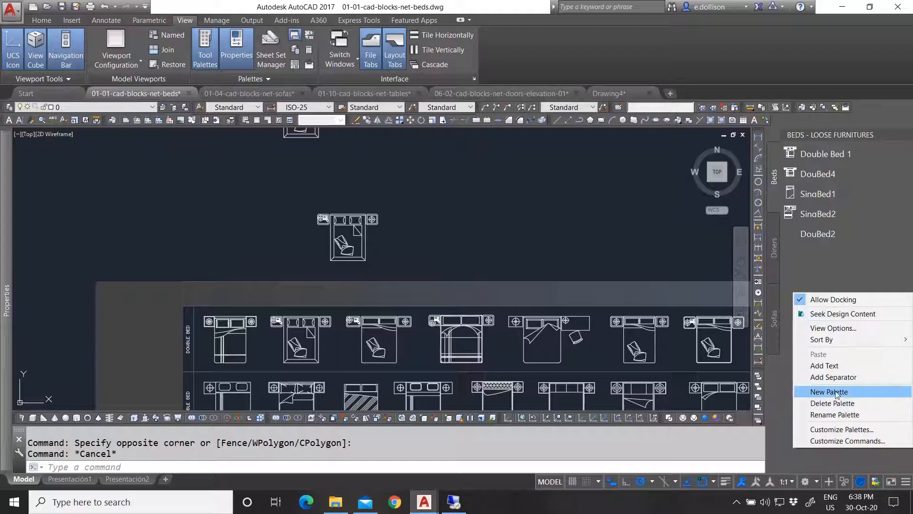
{"action": "left_click", "coordinate": [838, 429]}
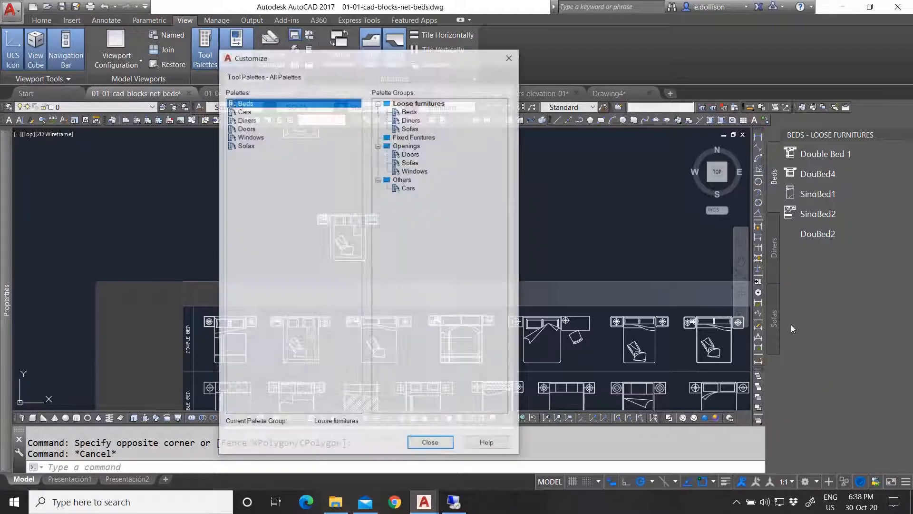
{"action": "right_click", "coordinate": [261, 105]}
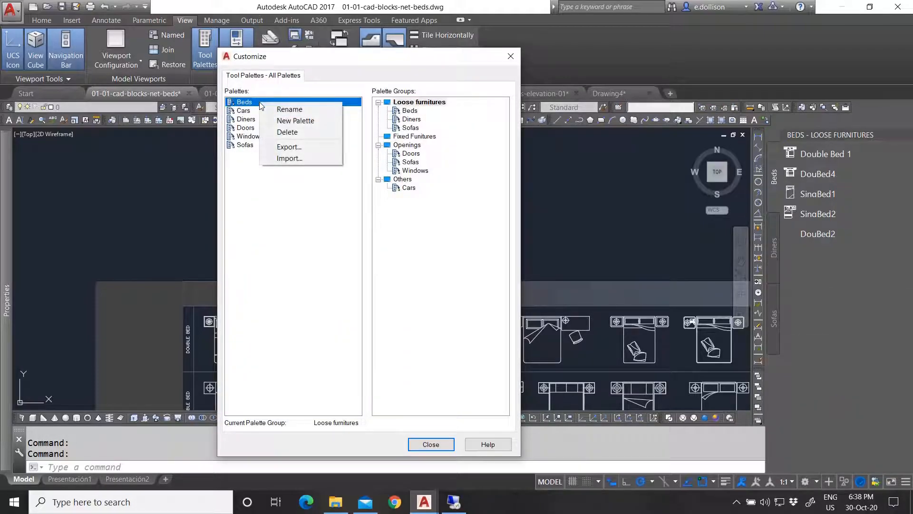
{"action": "left_click", "coordinate": [293, 240]}
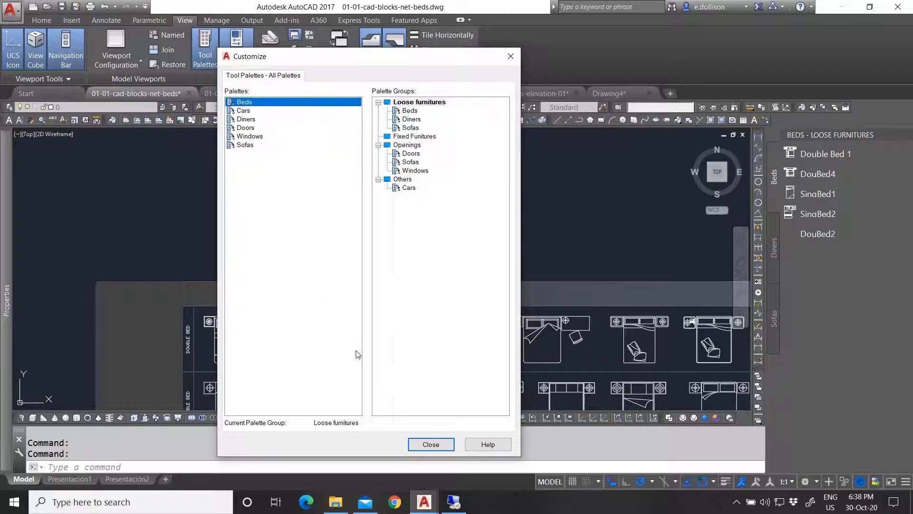
{"action": "left_click", "coordinate": [452, 445]}
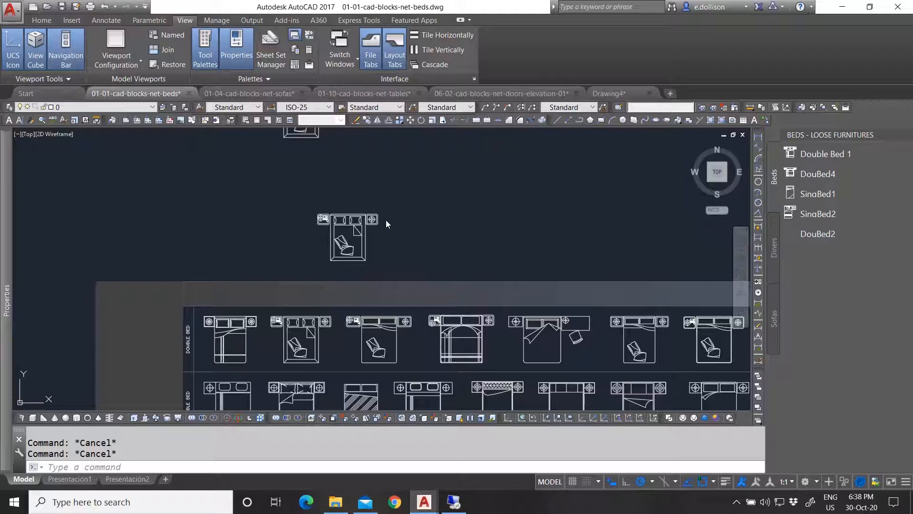
{"action": "left_click", "coordinate": [432, 214]}
{"action": "scroll", "coordinate": [409, 229], "scroll_direction": "down", "scroll_amount": 5}
{"action": "scroll", "coordinate": [390, 219], "scroll_direction": "up", "scroll_amount": 4}
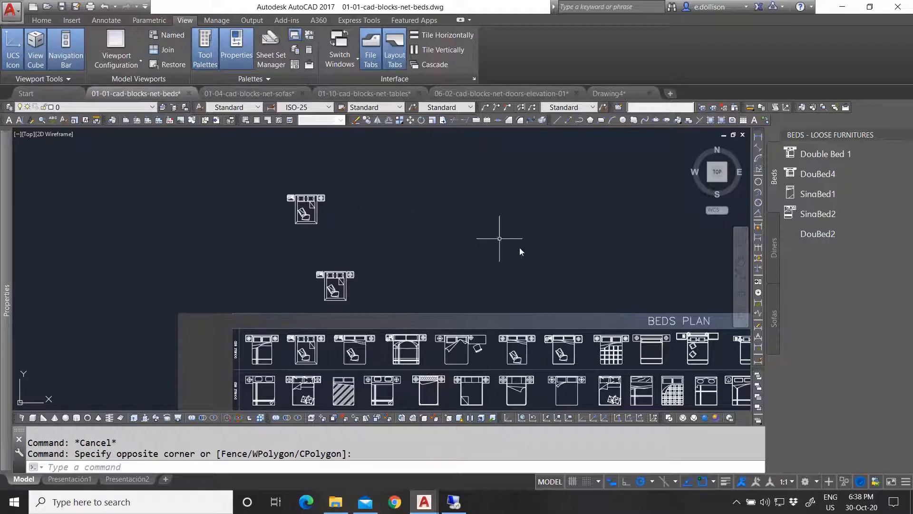
{"action": "left_click", "coordinate": [339, 281]}
{"action": "key", "text": "Escape"}
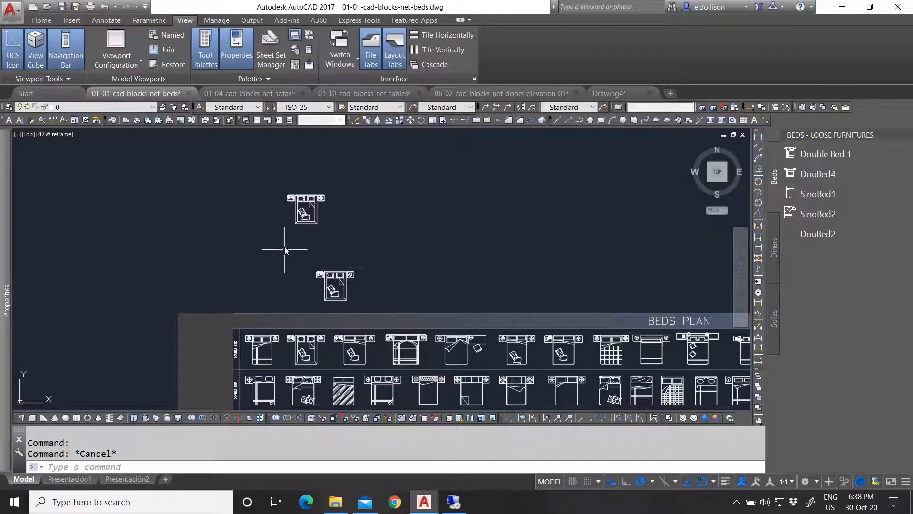
Inspect the scale and block unit properties of the second double bed in the plan's first row.
{"action": "scroll", "coordinate": [304, 268], "scroll_direction": "down", "scroll_amount": 2}
{"action": "scroll", "coordinate": [311, 322], "scroll_direction": "up", "scroll_amount": 2}
{"action": "scroll", "coordinate": [311, 323], "scroll_direction": "up", "scroll_amount": 3}
{"action": "left_click", "coordinate": [311, 321]}
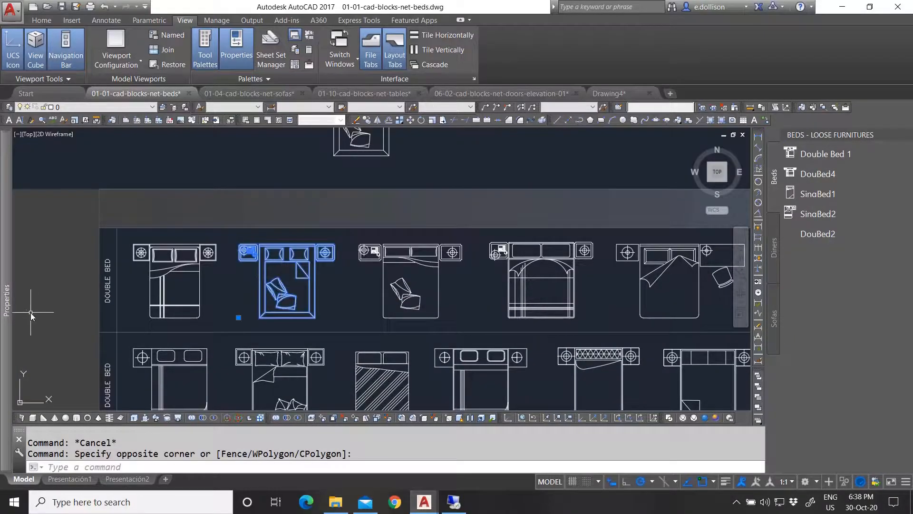
{"action": "mouse_move", "coordinate": [7, 309]}
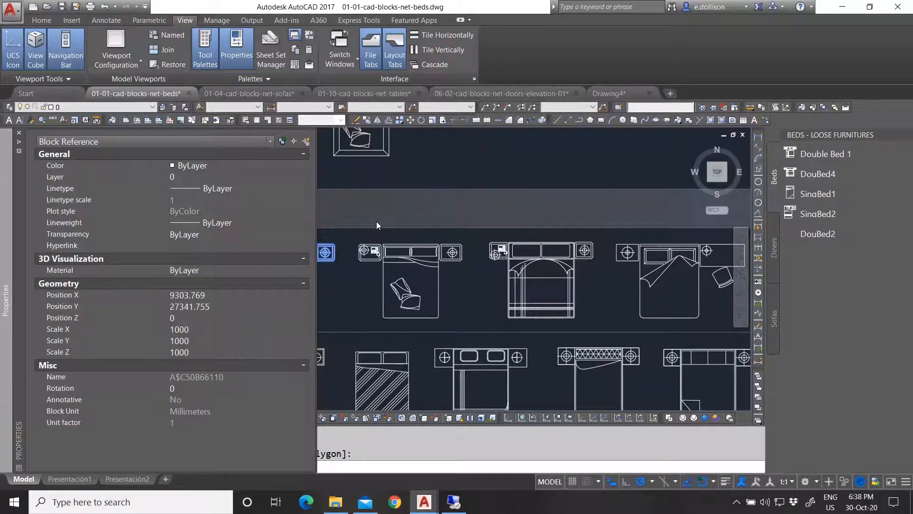
{"action": "scroll", "coordinate": [375, 223], "scroll_direction": "down", "scroll_amount": 3}
{"action": "key", "text": "Escape"}
{"action": "scroll", "coordinate": [362, 241], "scroll_direction": "up", "scroll_amount": 3}
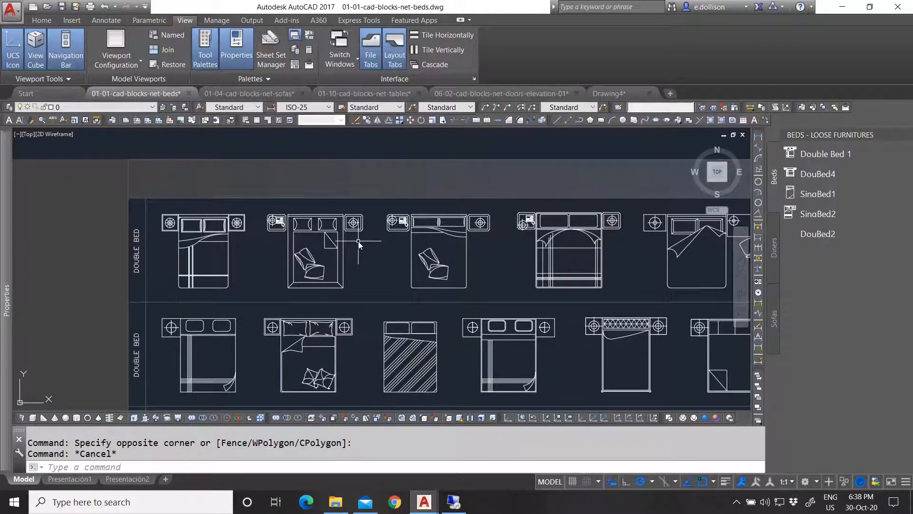
{"action": "scroll", "coordinate": [358, 241], "scroll_direction": "down", "scroll_amount": 3}
{"action": "scroll", "coordinate": [244, 244], "scroll_direction": "up", "scroll_amount": 1}
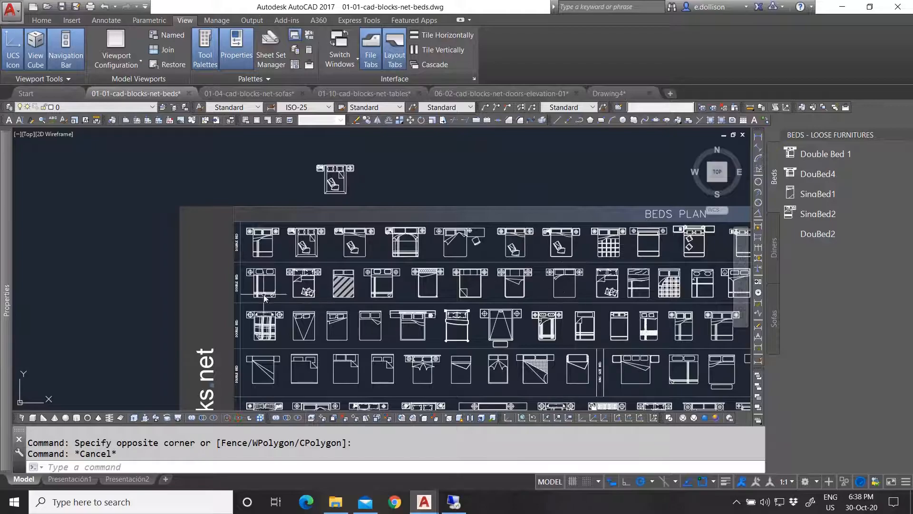
{"action": "left_click", "coordinate": [306, 240]}
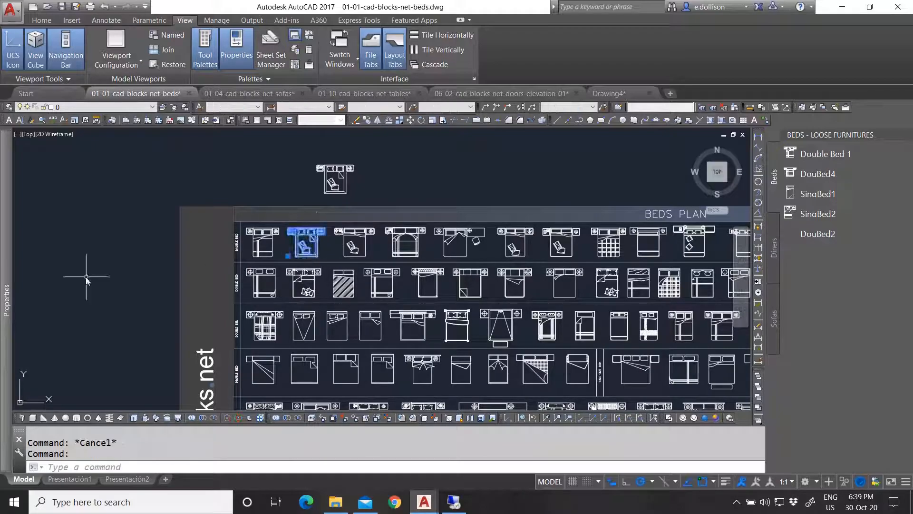
{"action": "key", "text": "ctrl+1"}
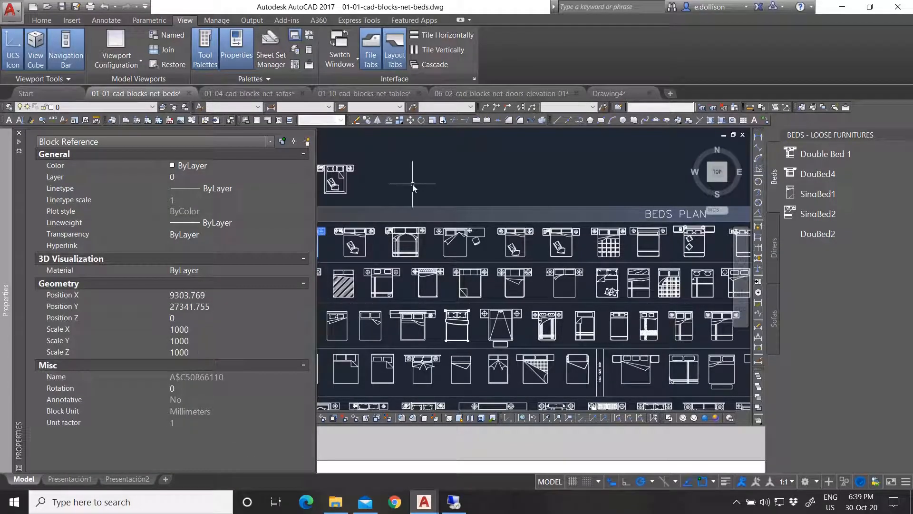
{"action": "key", "text": "ctrl+1"}
{"action": "key", "text": "Escape"}
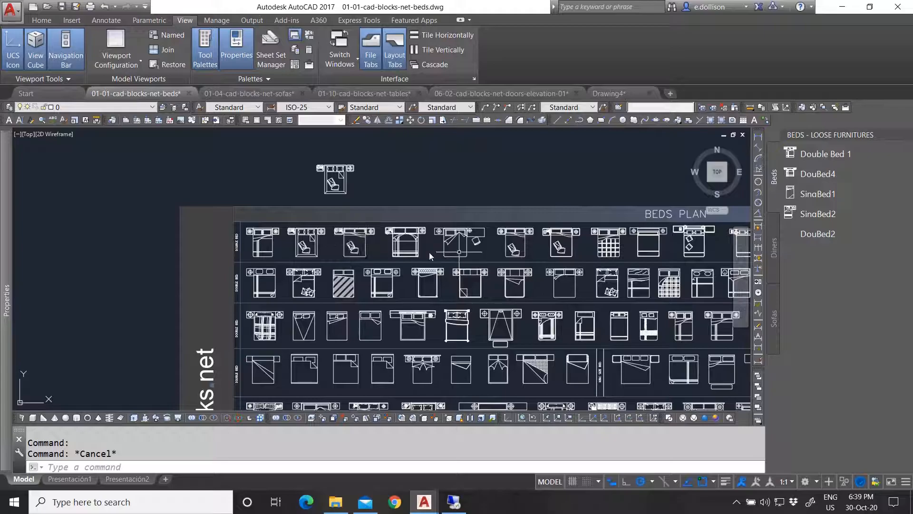
Check the scale properties of the third and fourth double beds in the plan's first row.
{"action": "left_click", "coordinate": [372, 254]}
{"action": "left_click", "coordinate": [357, 245]}
{"action": "mouse_move", "coordinate": [5, 348]}
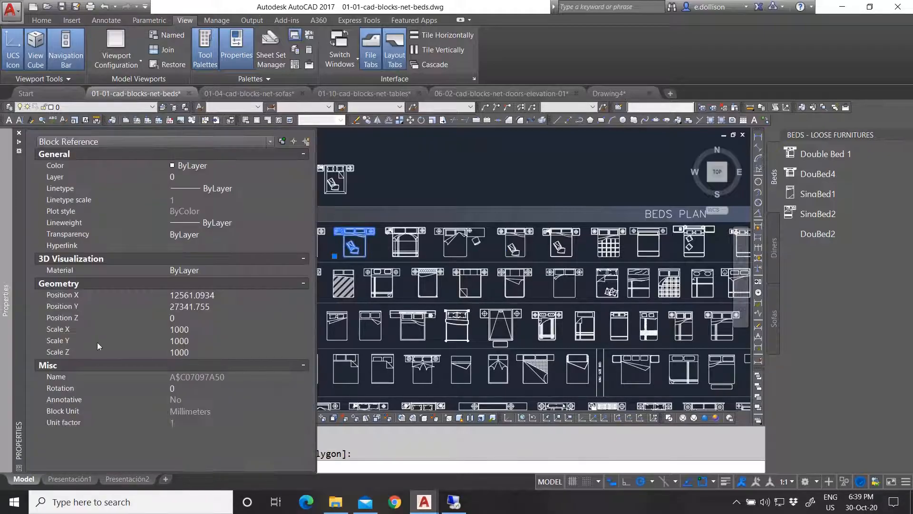
{"action": "key", "text": "Escape"}
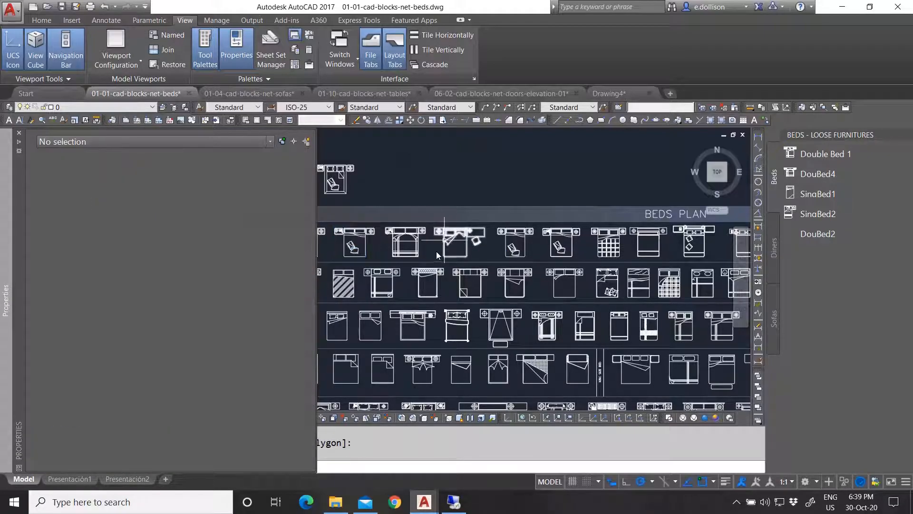
{"action": "left_click", "coordinate": [424, 242]}
{"action": "left_click", "coordinate": [408, 239]}
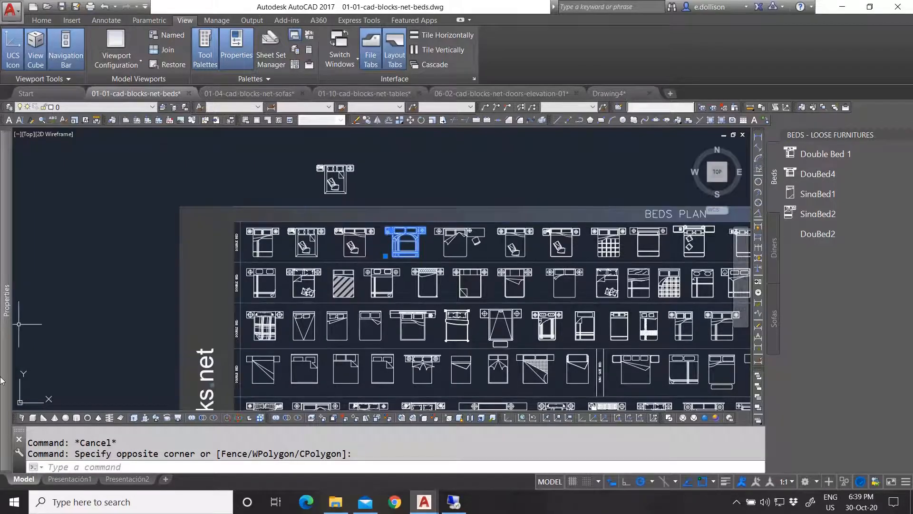
{"action": "mouse_move", "coordinate": [5, 371]}
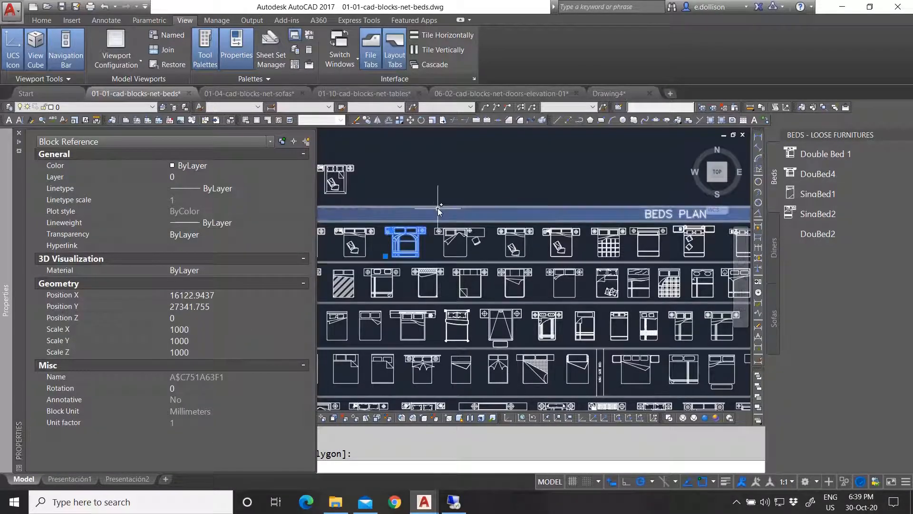
{"action": "scroll", "coordinate": [434, 209], "scroll_direction": "down", "scroll_amount": 5}
{"action": "key", "text": "Escape"}
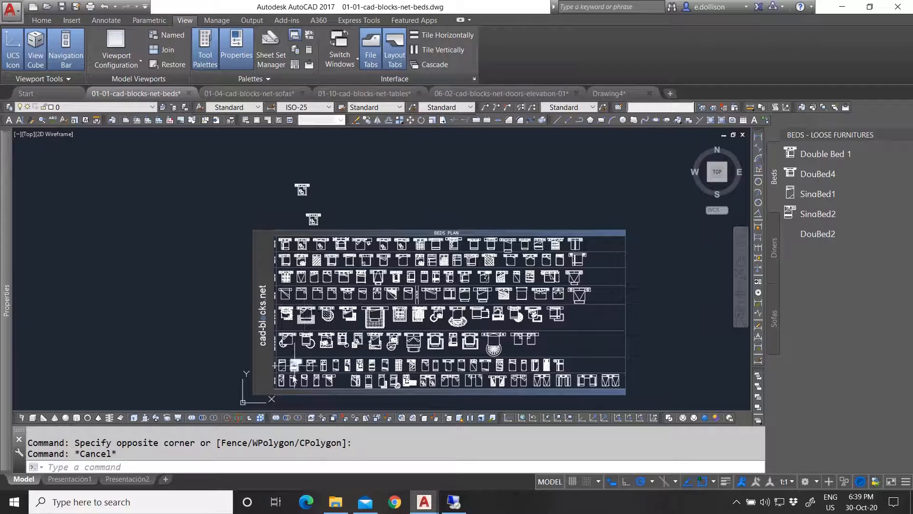
Check the scale properties of the first double bed in the plan's first row.
{"action": "scroll", "coordinate": [294, 366], "scroll_direction": "up", "scroll_amount": 5}
{"action": "mouse_move", "coordinate": [11, 331]}
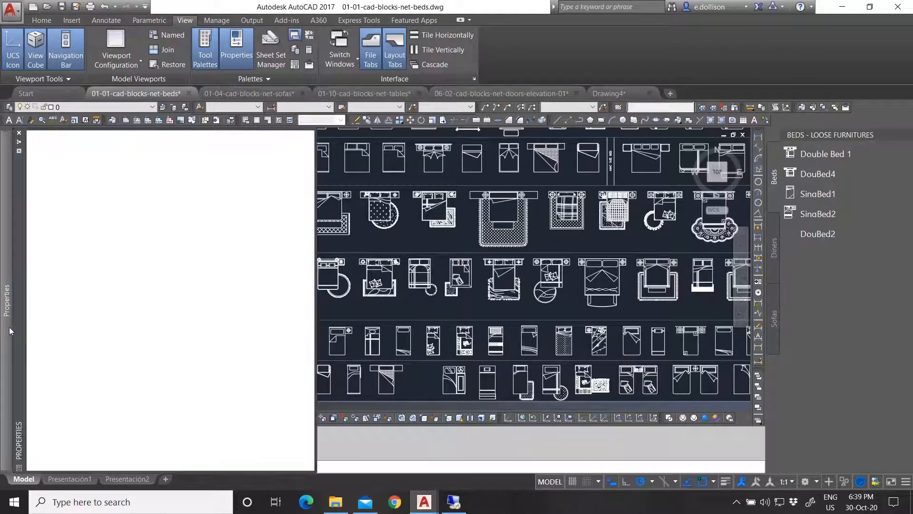
{"action": "scroll", "coordinate": [264, 358], "scroll_direction": "up", "scroll_amount": 4}
{"action": "scroll", "coordinate": [332, 330], "scroll_direction": "down", "scroll_amount": 6}
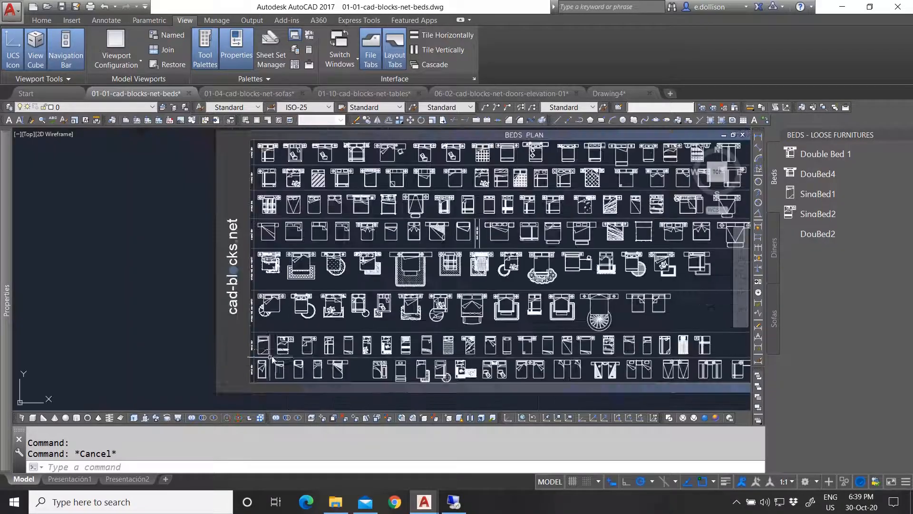
{"action": "scroll", "coordinate": [258, 325], "scroll_direction": "down", "scroll_amount": 1}
{"action": "scroll", "coordinate": [268, 220], "scroll_direction": "up", "scroll_amount": 3}
{"action": "left_click", "coordinate": [267, 216]}
{"action": "left_click", "coordinate": [247, 212]}
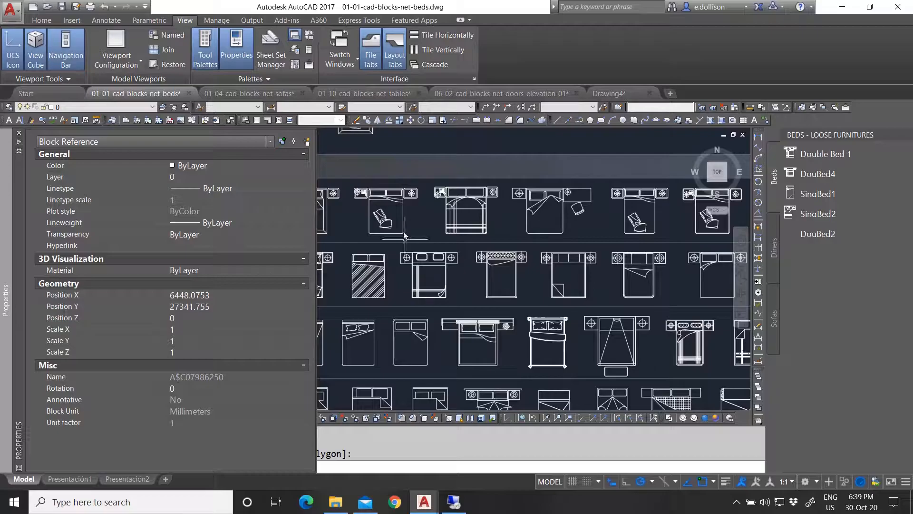
{"action": "key", "text": "Escape"}
Recheck the scale properties of the inserted DouBed2 block above the plan for comparison with the original beds.
{"action": "scroll", "coordinate": [224, 238], "scroll_direction": "down", "scroll_amount": 4}
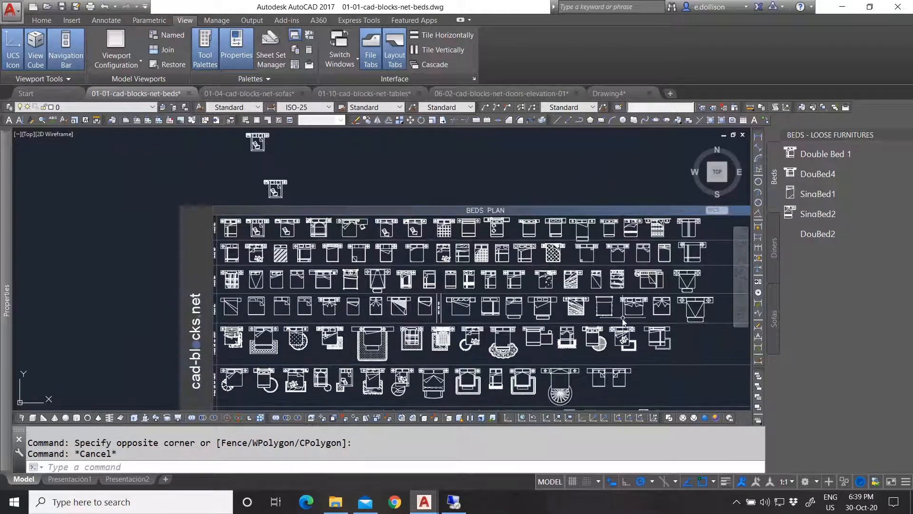
{"action": "scroll", "coordinate": [260, 223], "scroll_direction": "up", "scroll_amount": 1}
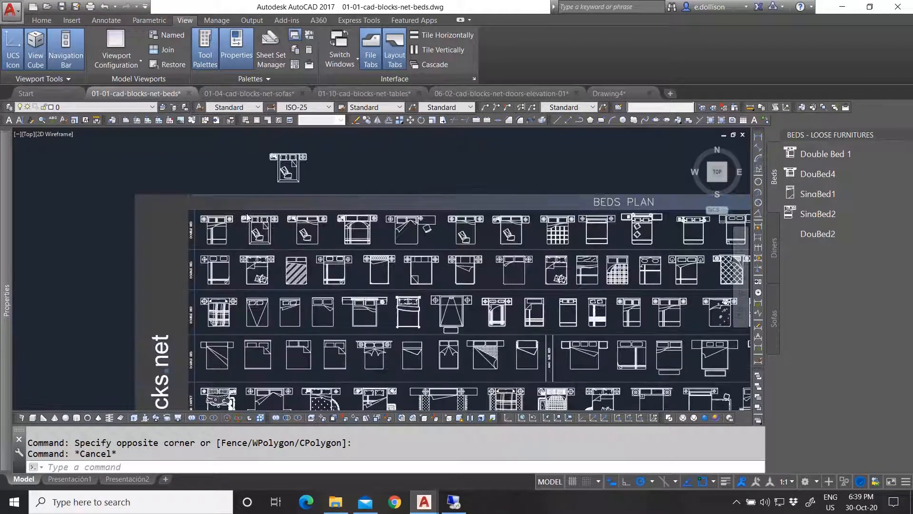
{"action": "scroll", "coordinate": [248, 215], "scroll_direction": "down", "scroll_amount": 2}
{"action": "scroll", "coordinate": [218, 250], "scroll_direction": "up", "scroll_amount": 2}
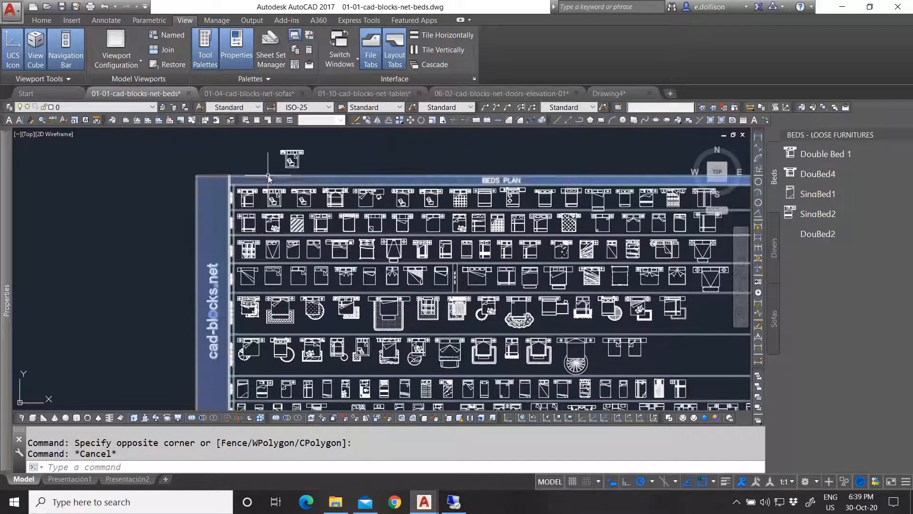
{"action": "left_click", "coordinate": [284, 163]}
{"action": "left_click", "coordinate": [292, 162]}
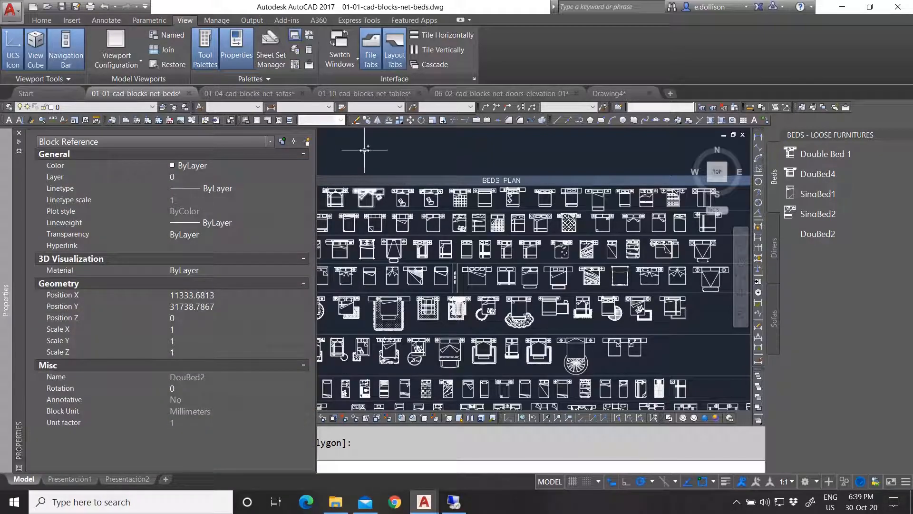
{"action": "key", "text": "Escape"}
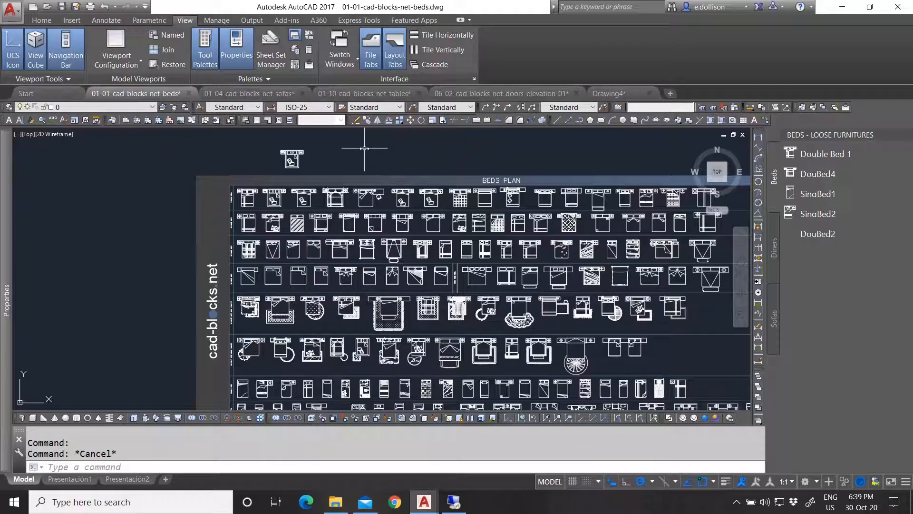